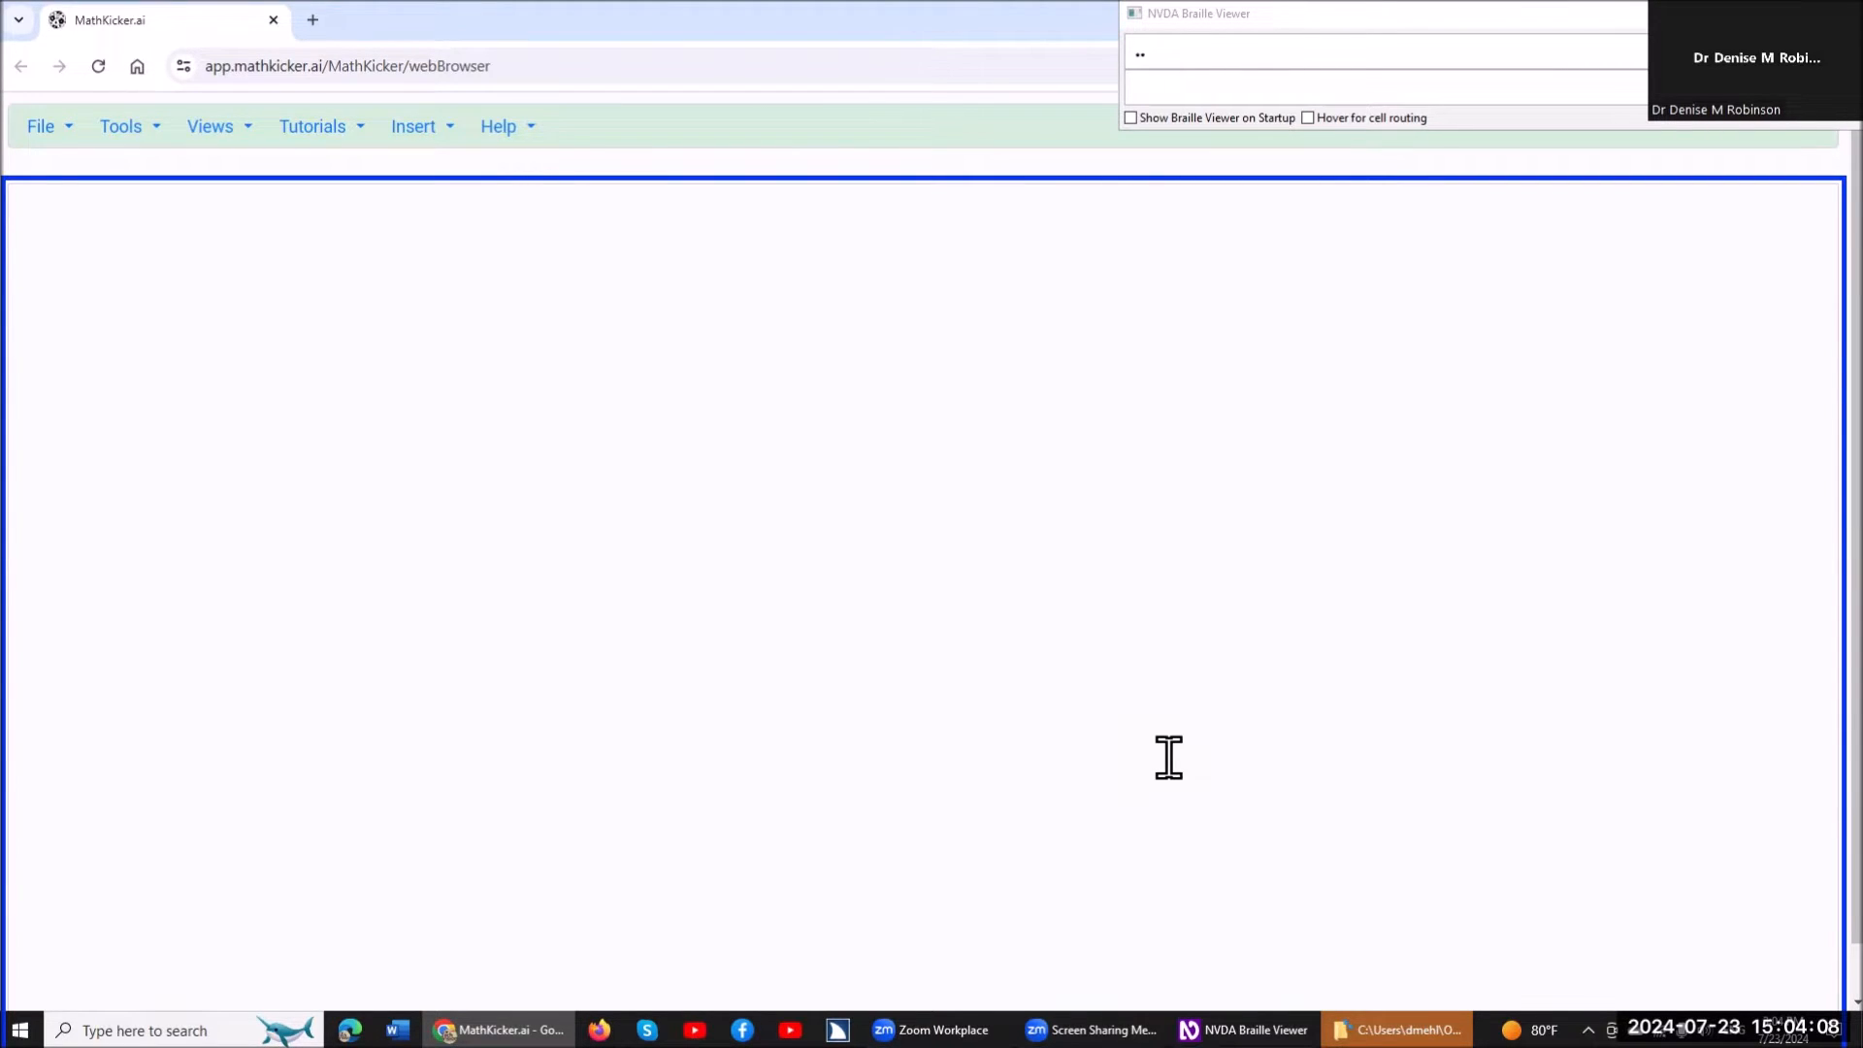
Switch to the Math Homework page in Firefox and read through Problem 1 to the Problem 2 heading.
key("super+4")
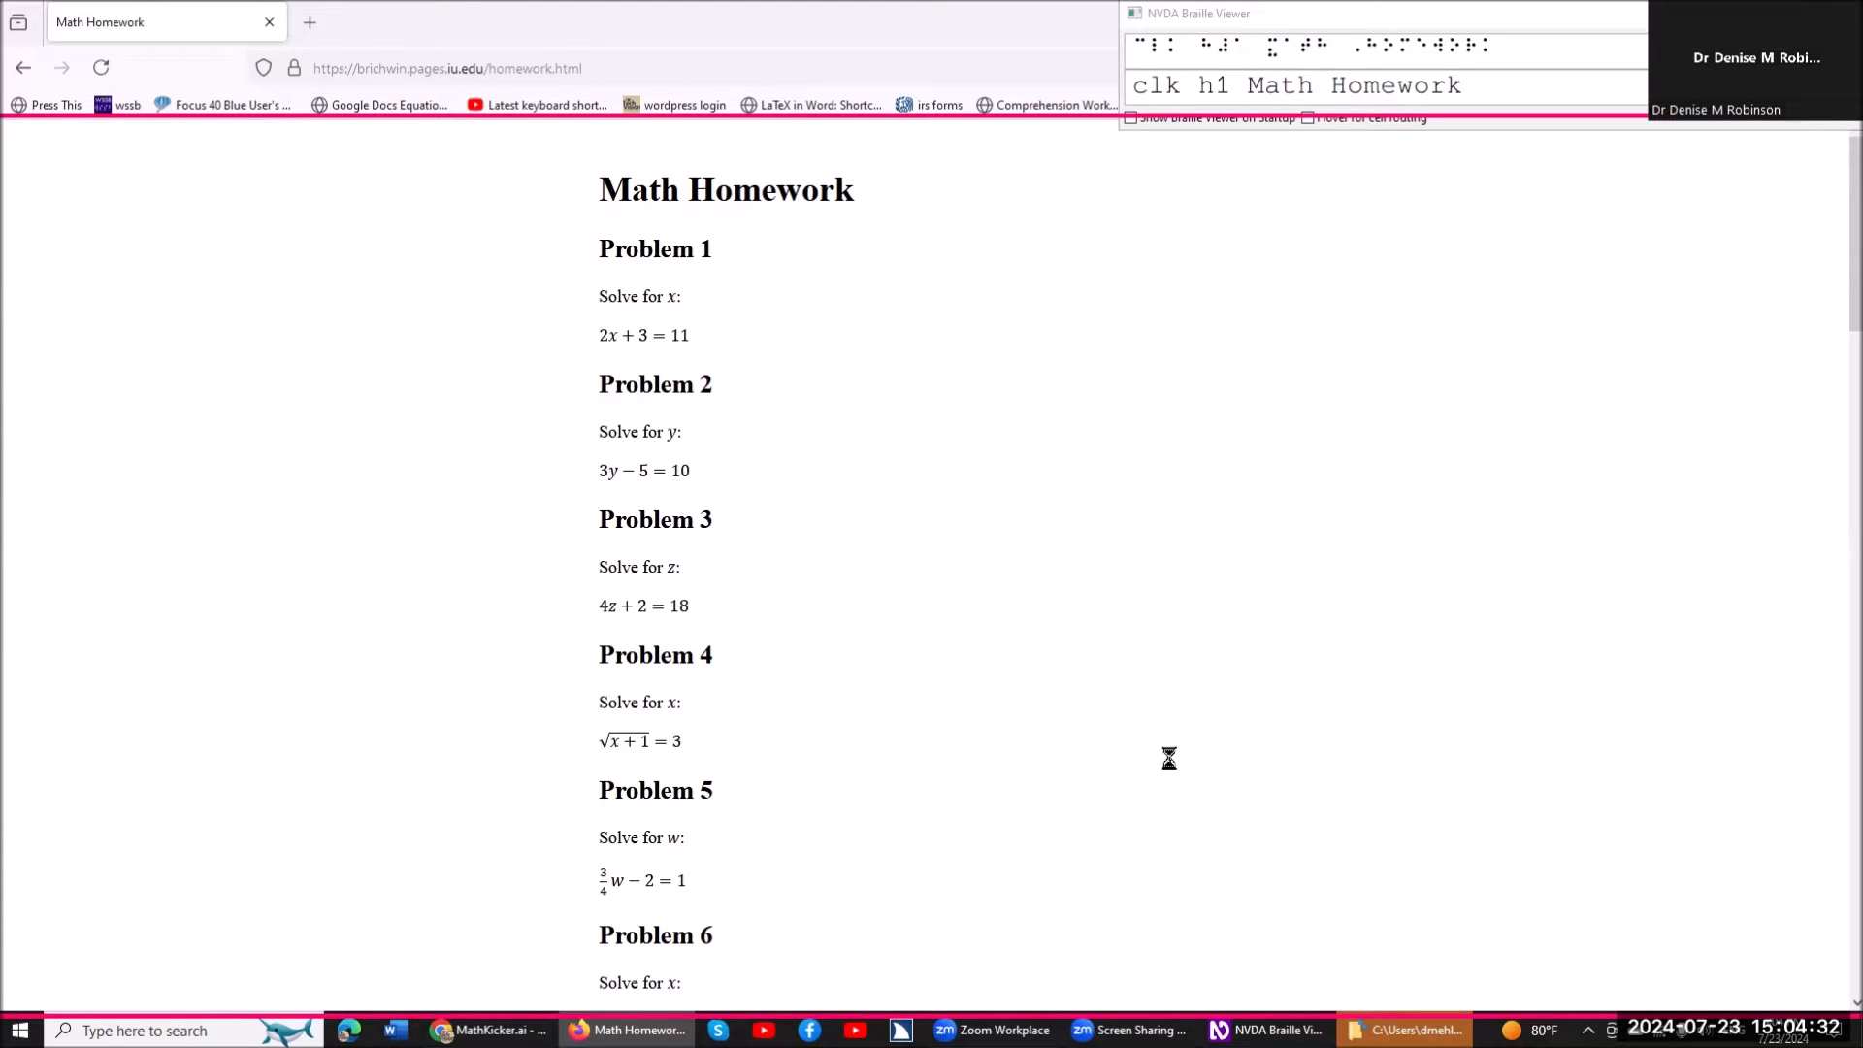
key("Down")
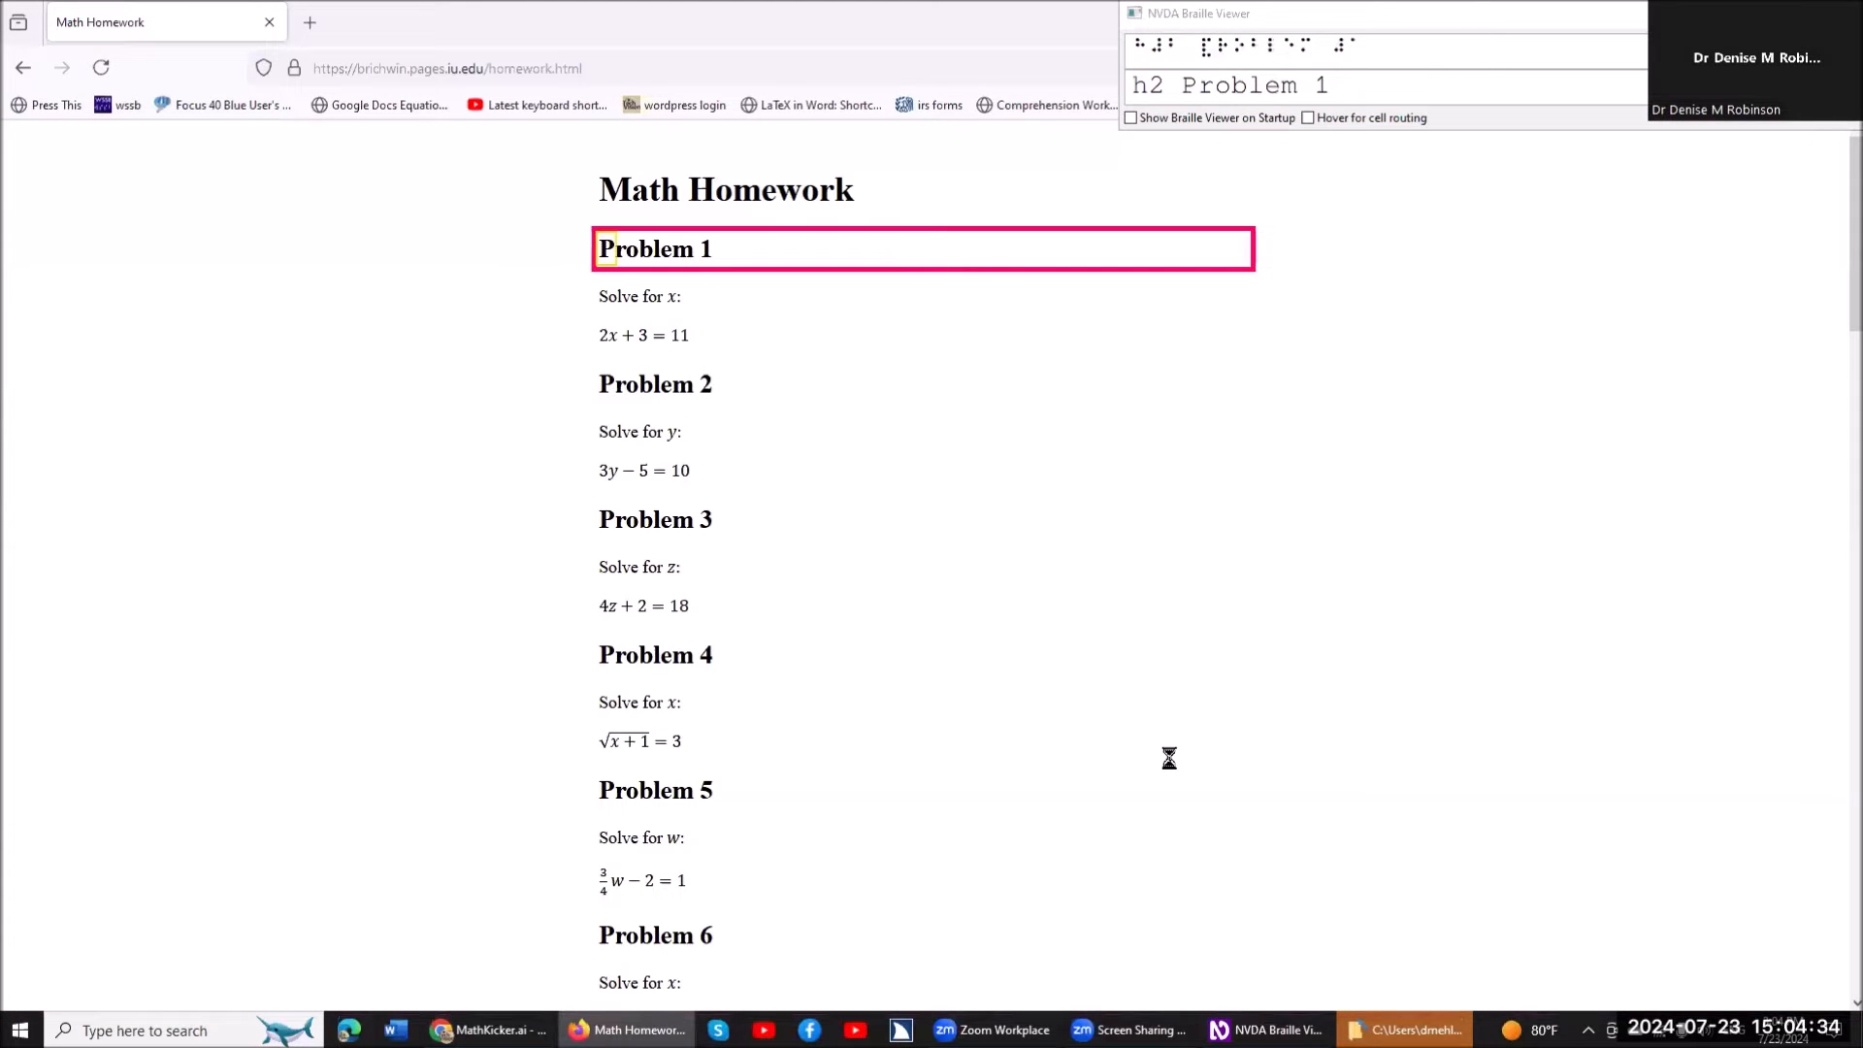
key("Down")
key("Down")
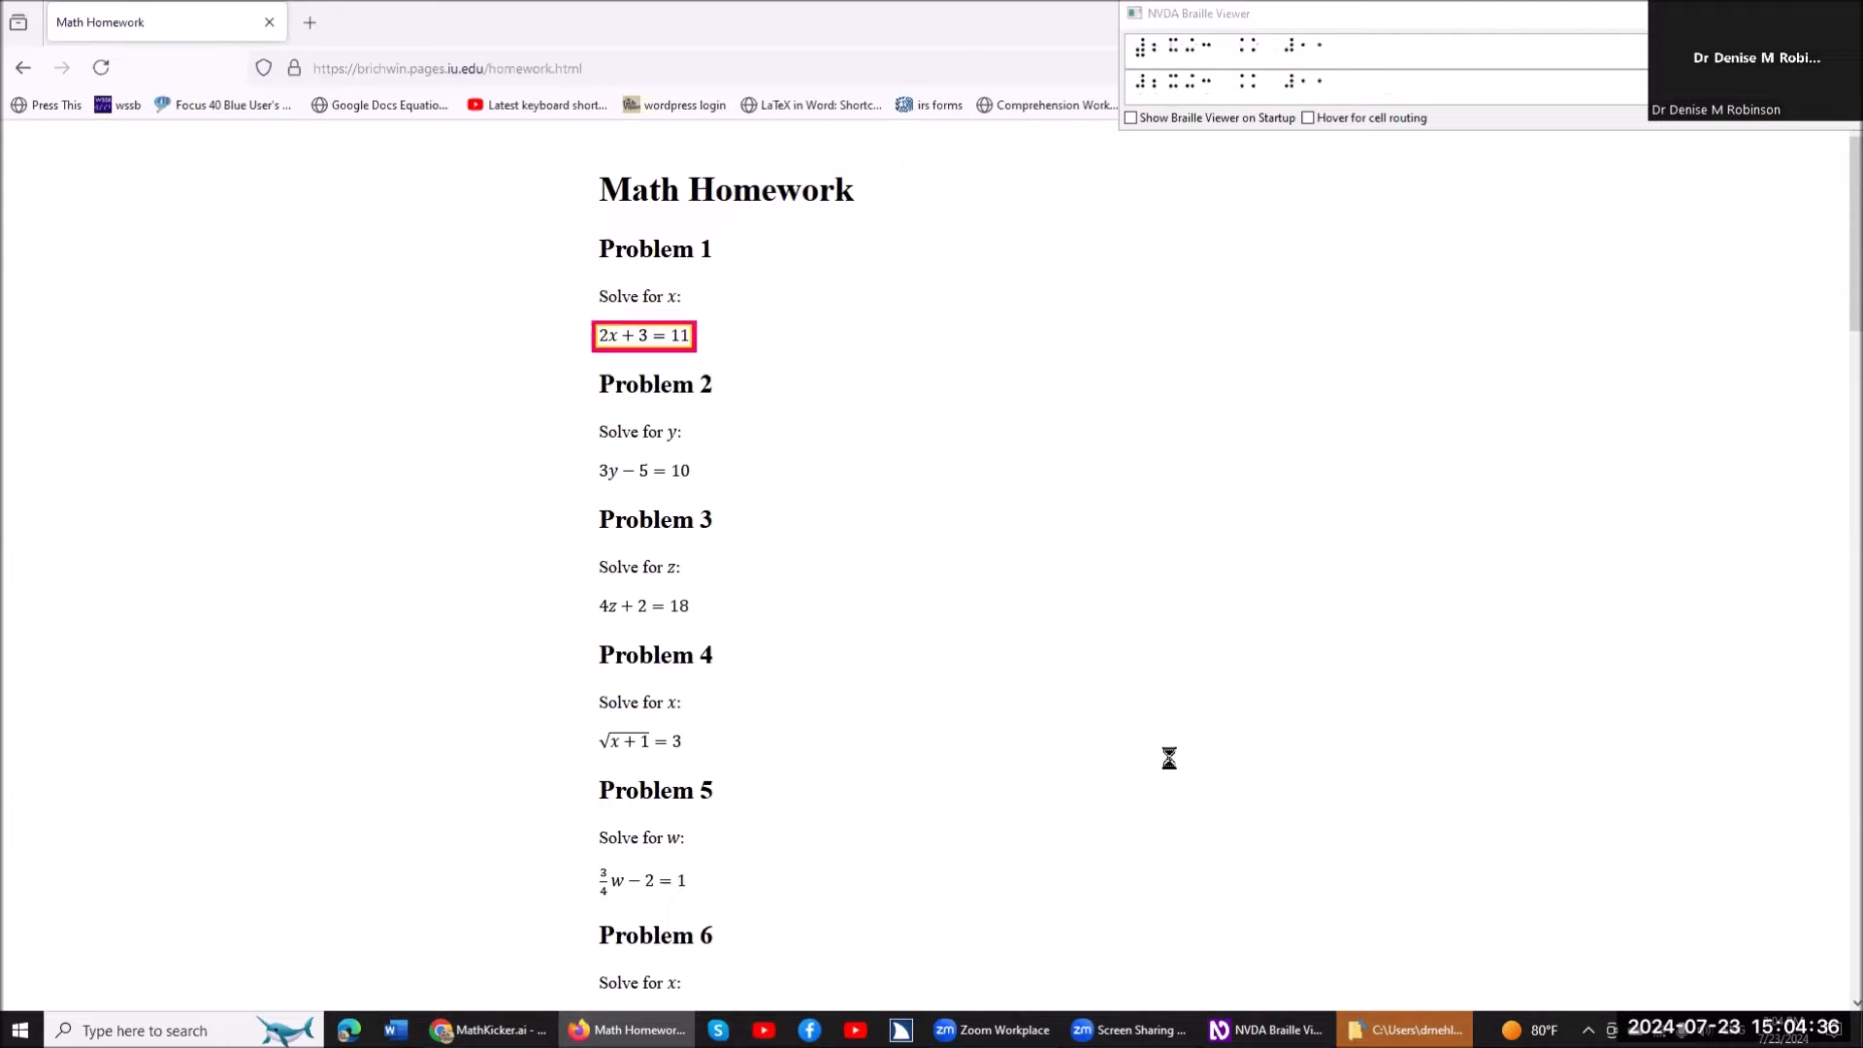
key("Down")
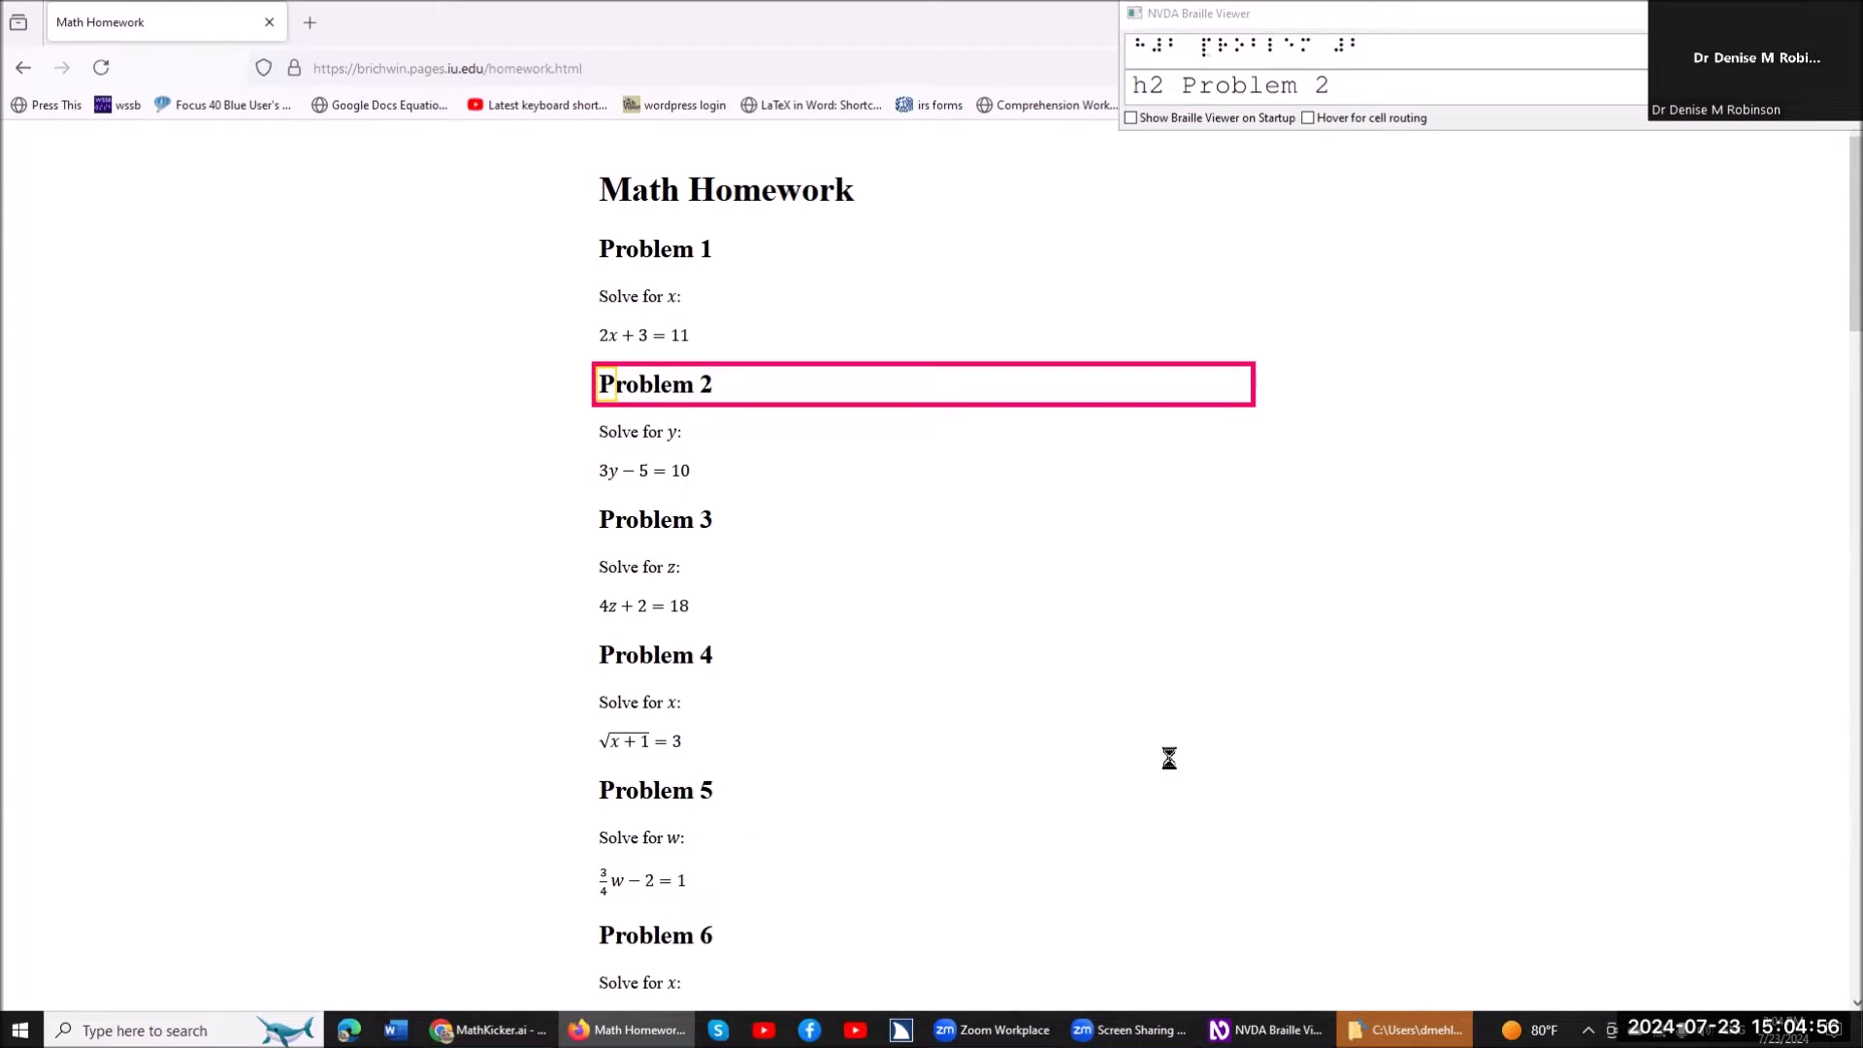
Print the Math Homework page to PDF in portrait orientation with all pages included.
key("ctrl+p")
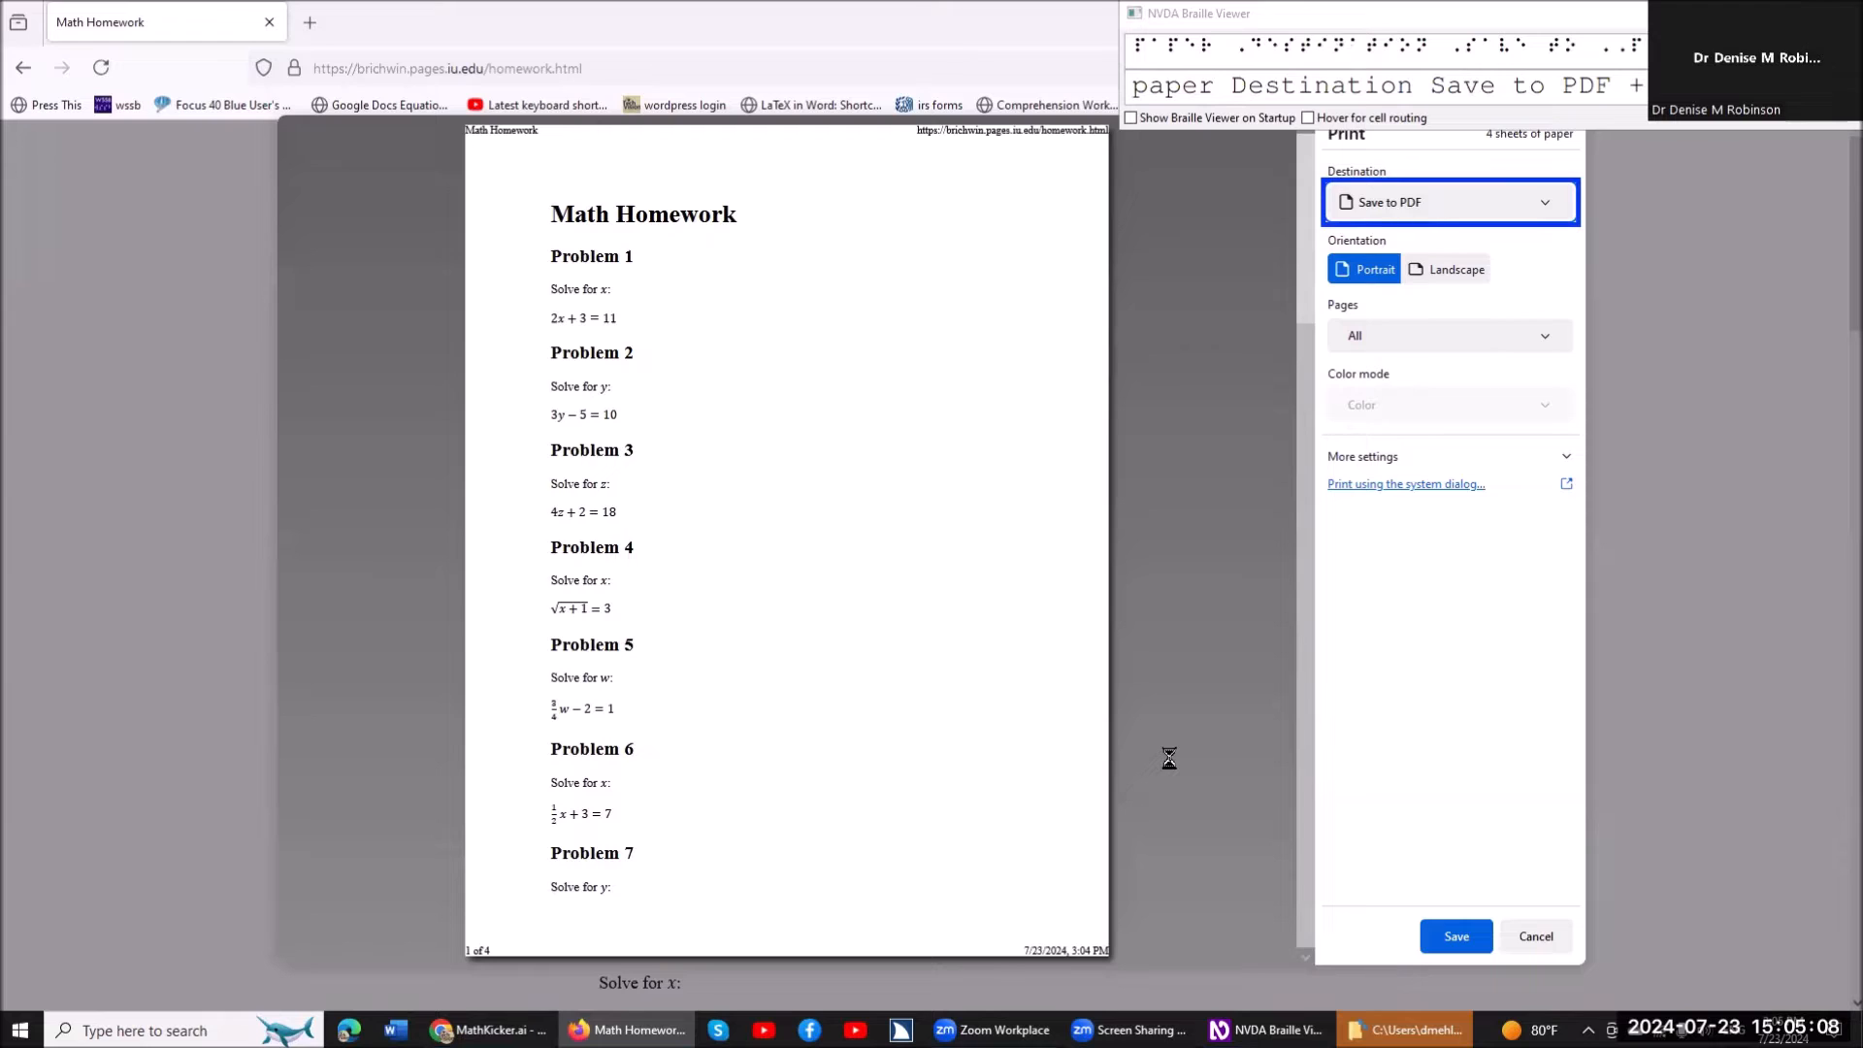
key("ctrl")
key("Tab")
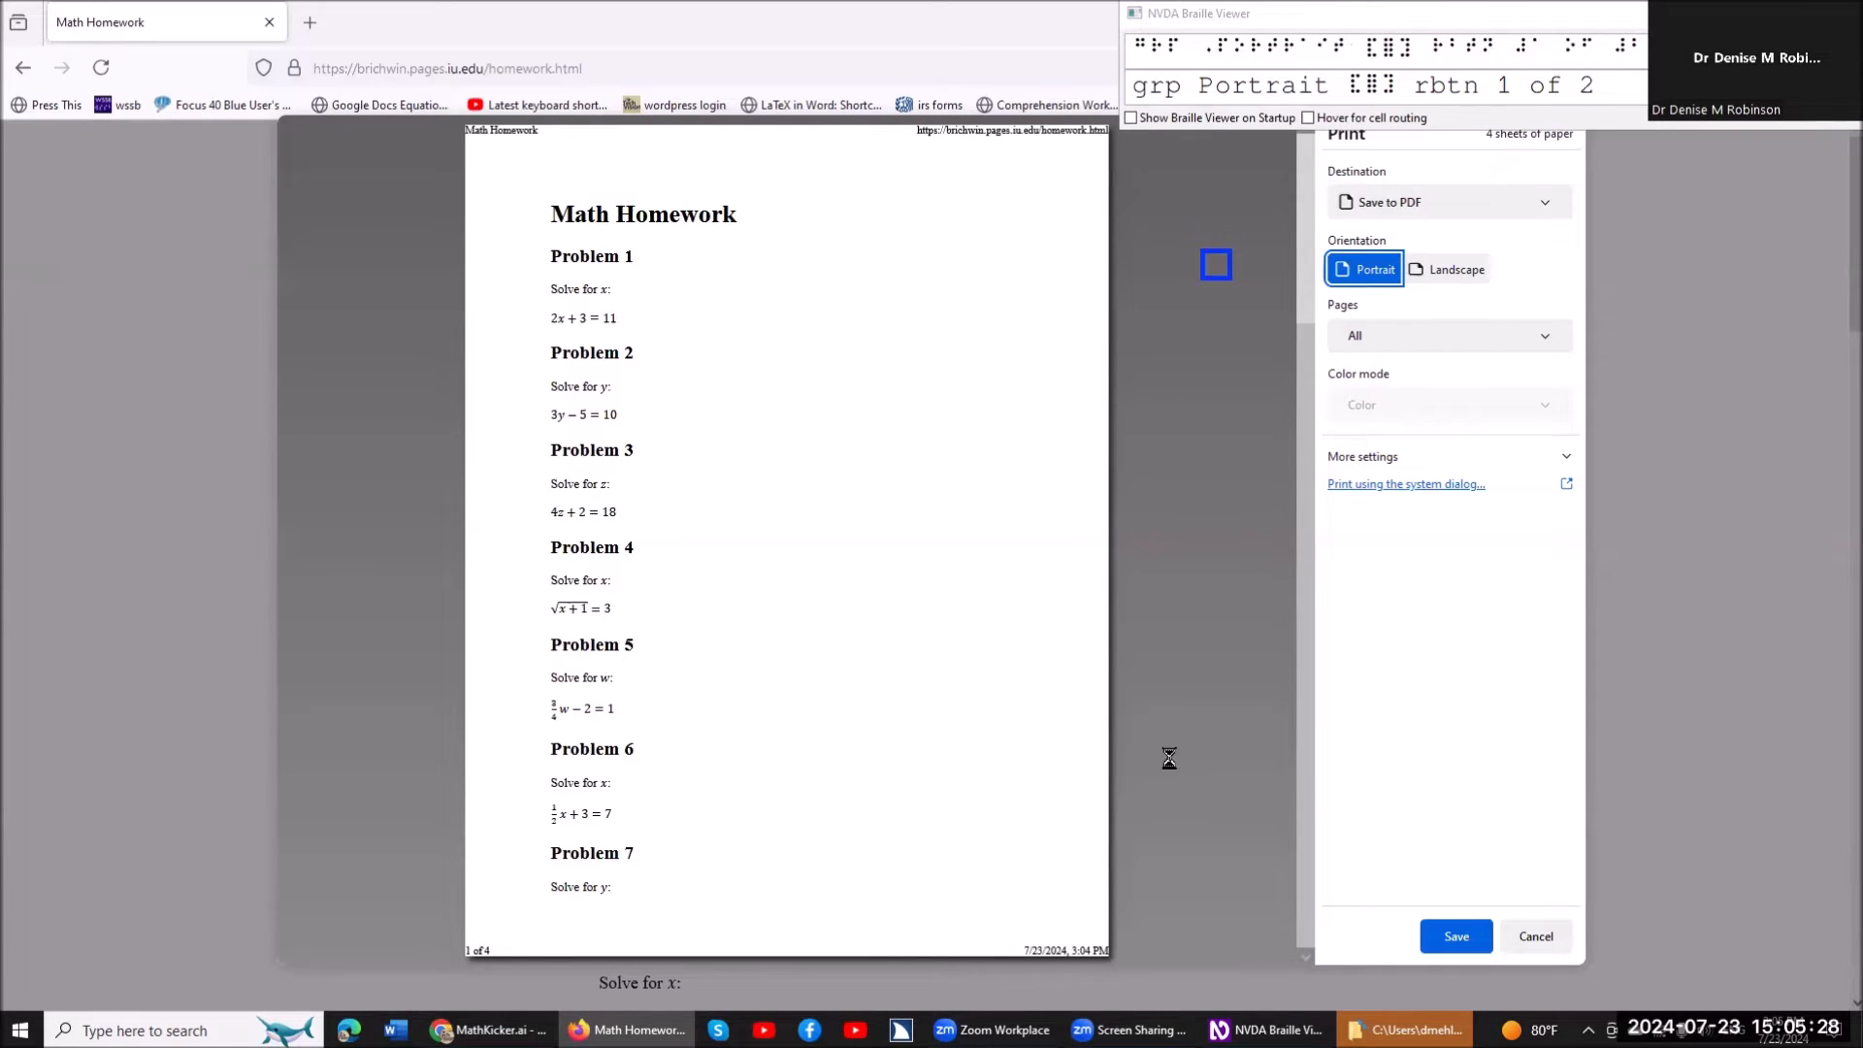
key("shift+Tab")
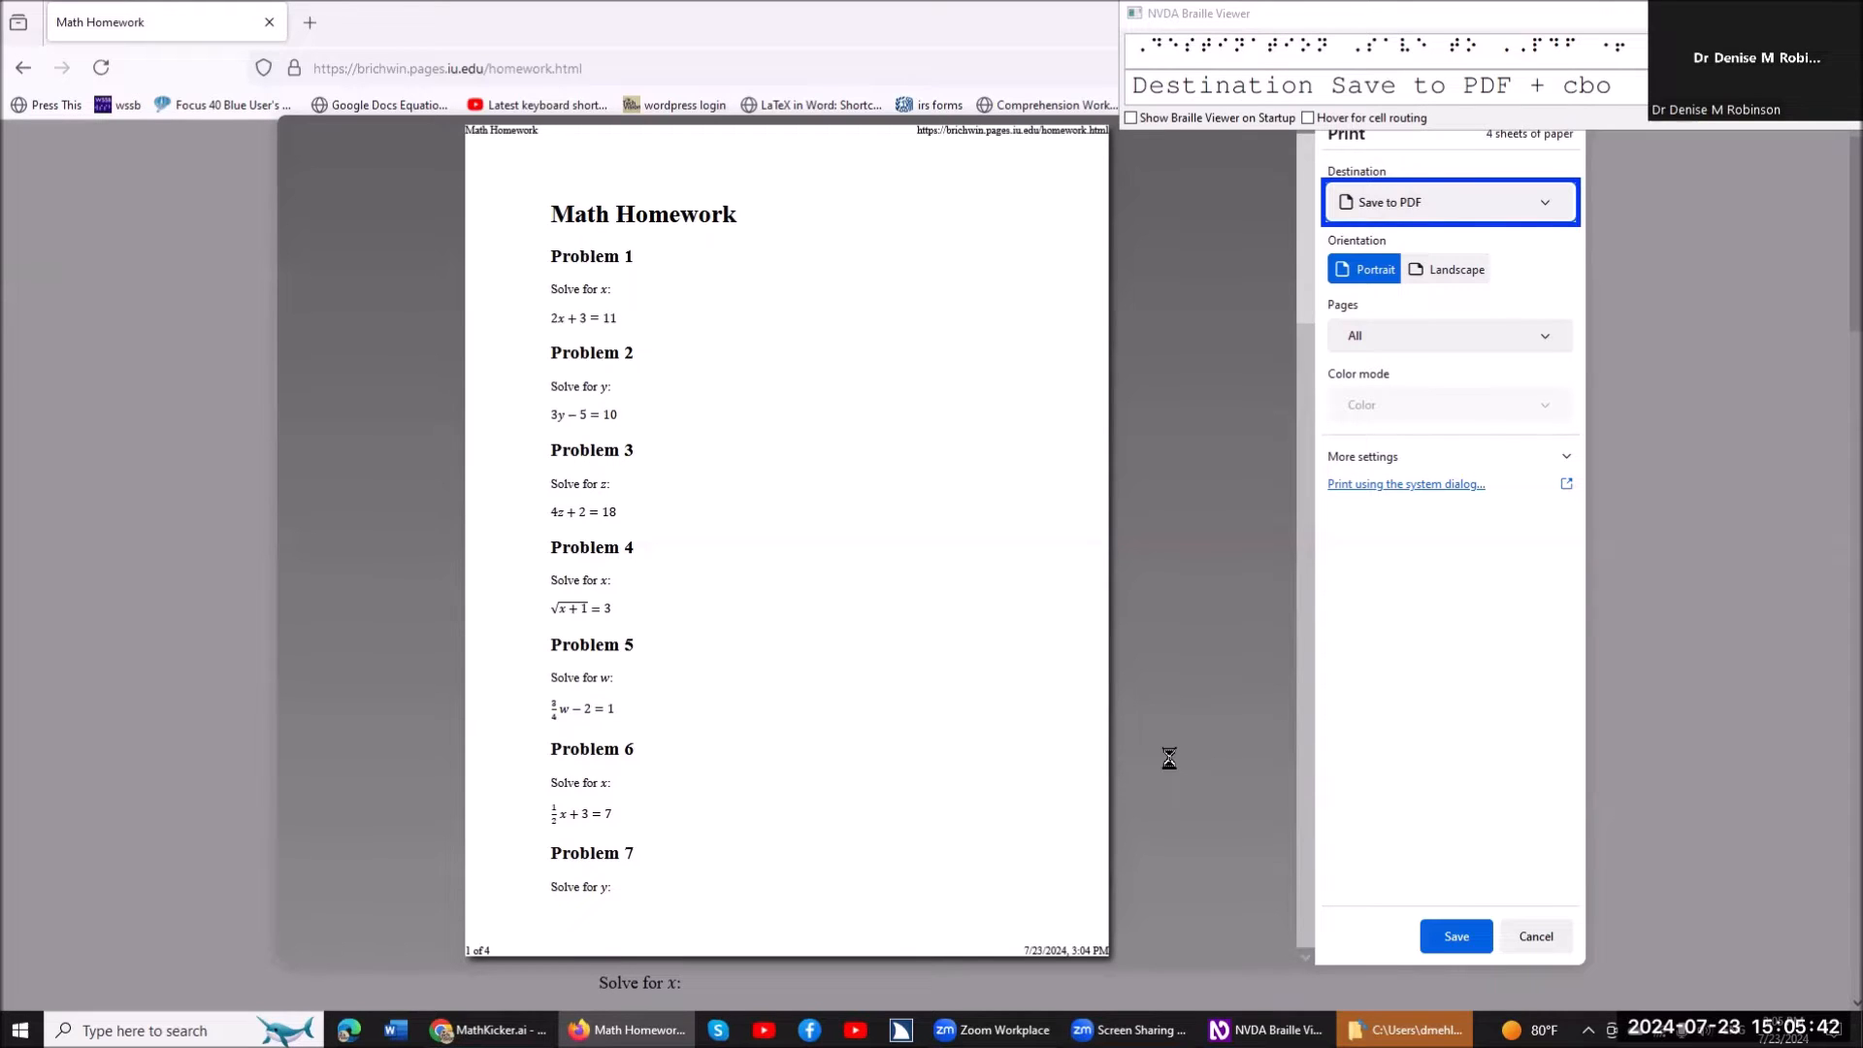
key("Tab")
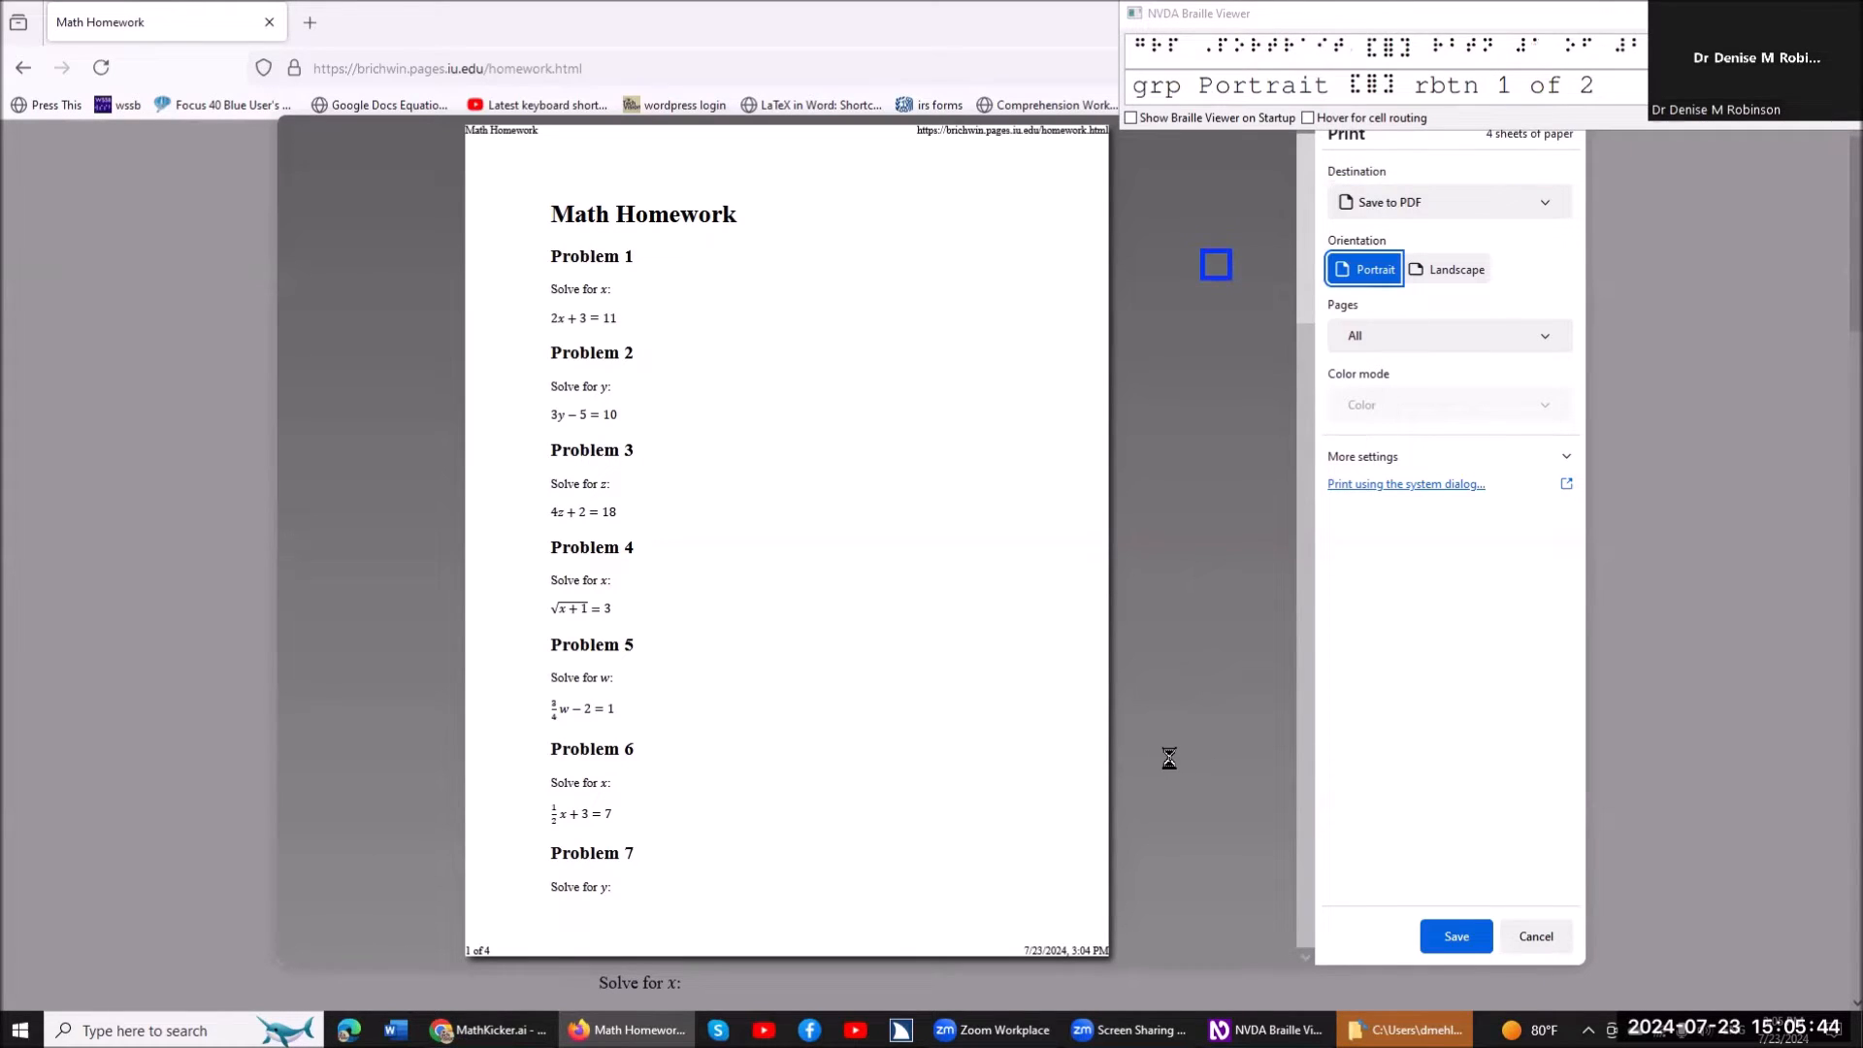
key("Tab")
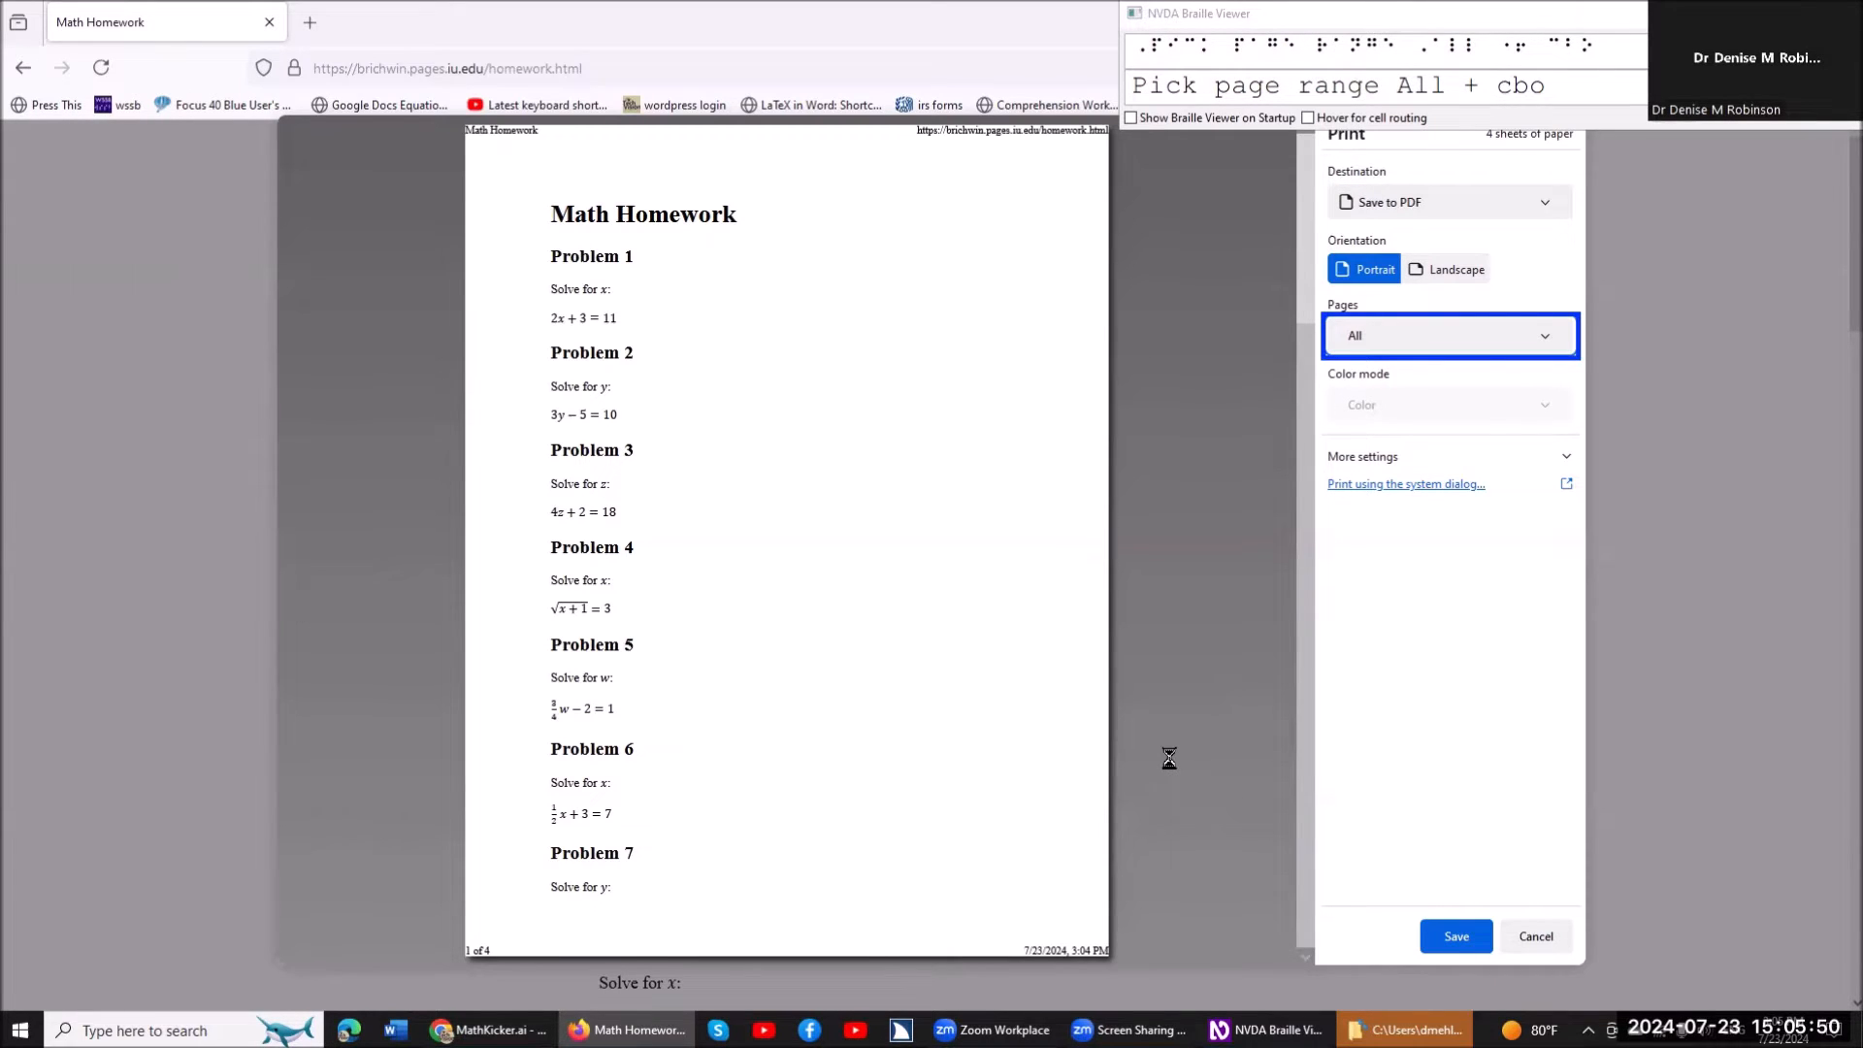
key("Tab")
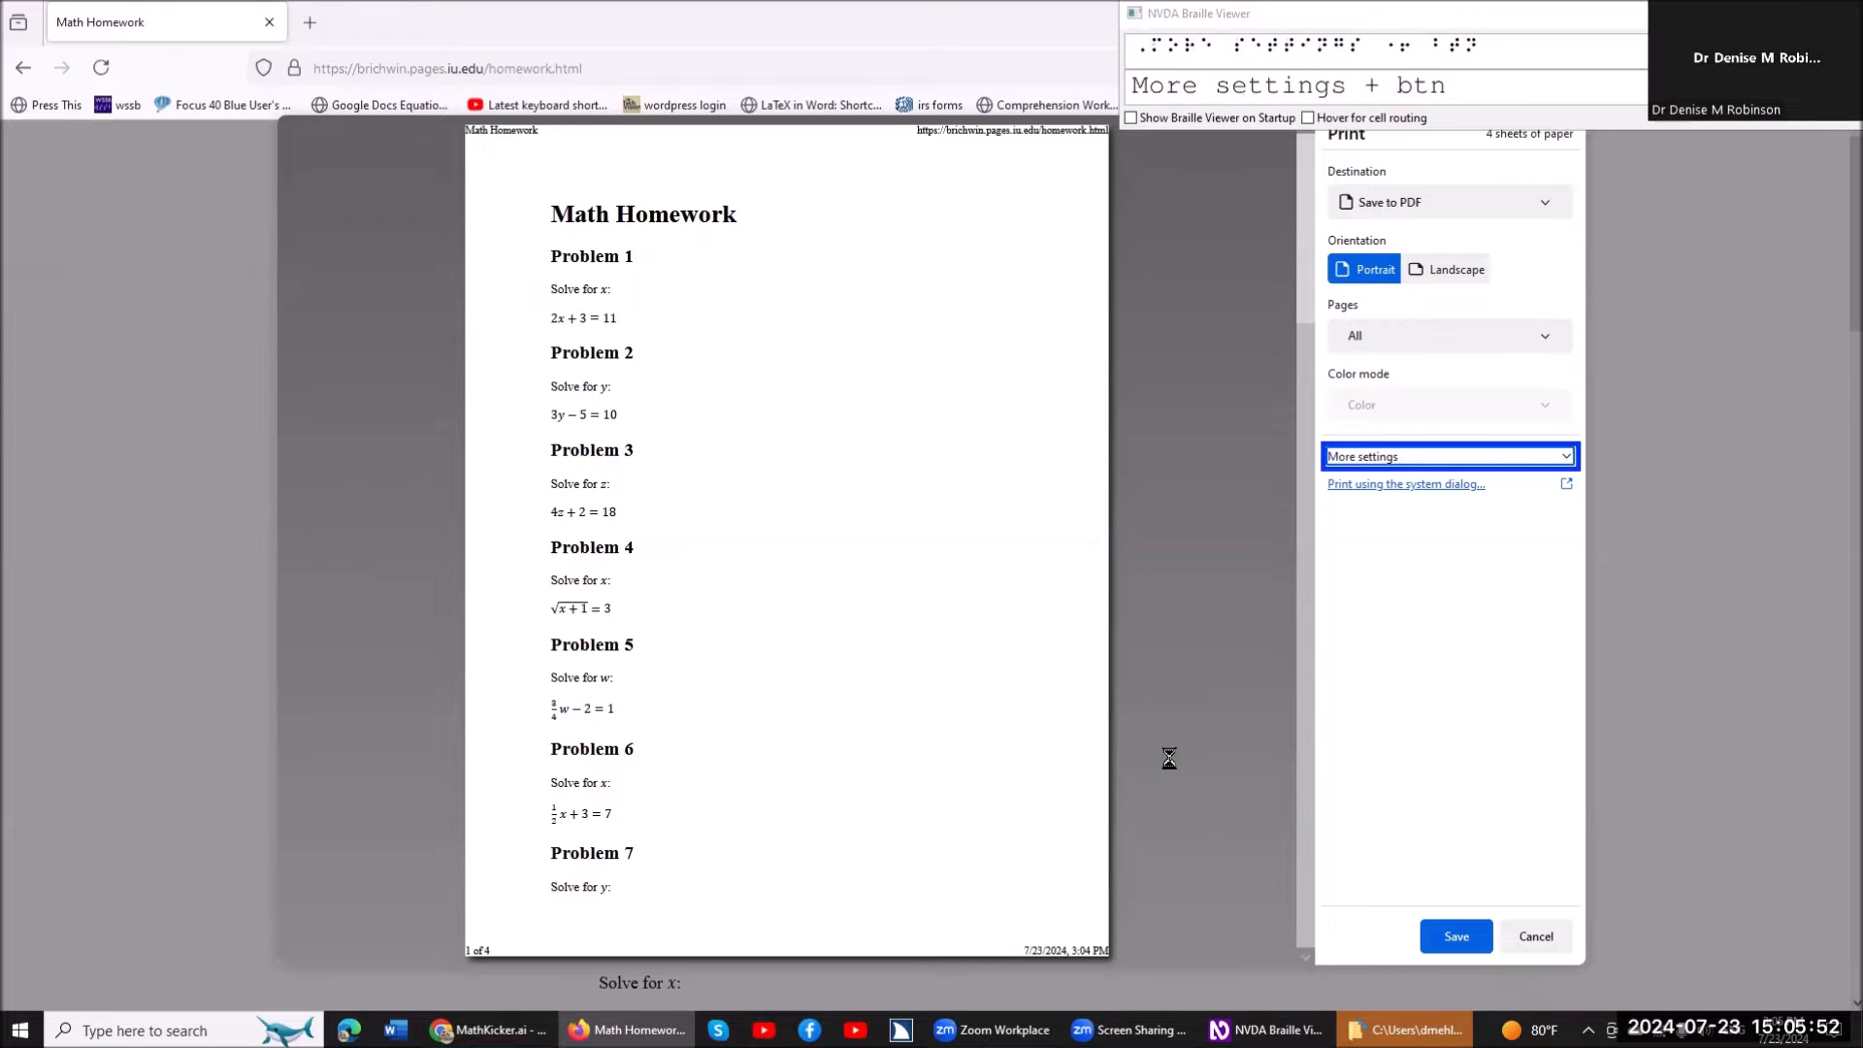
key("Tab")
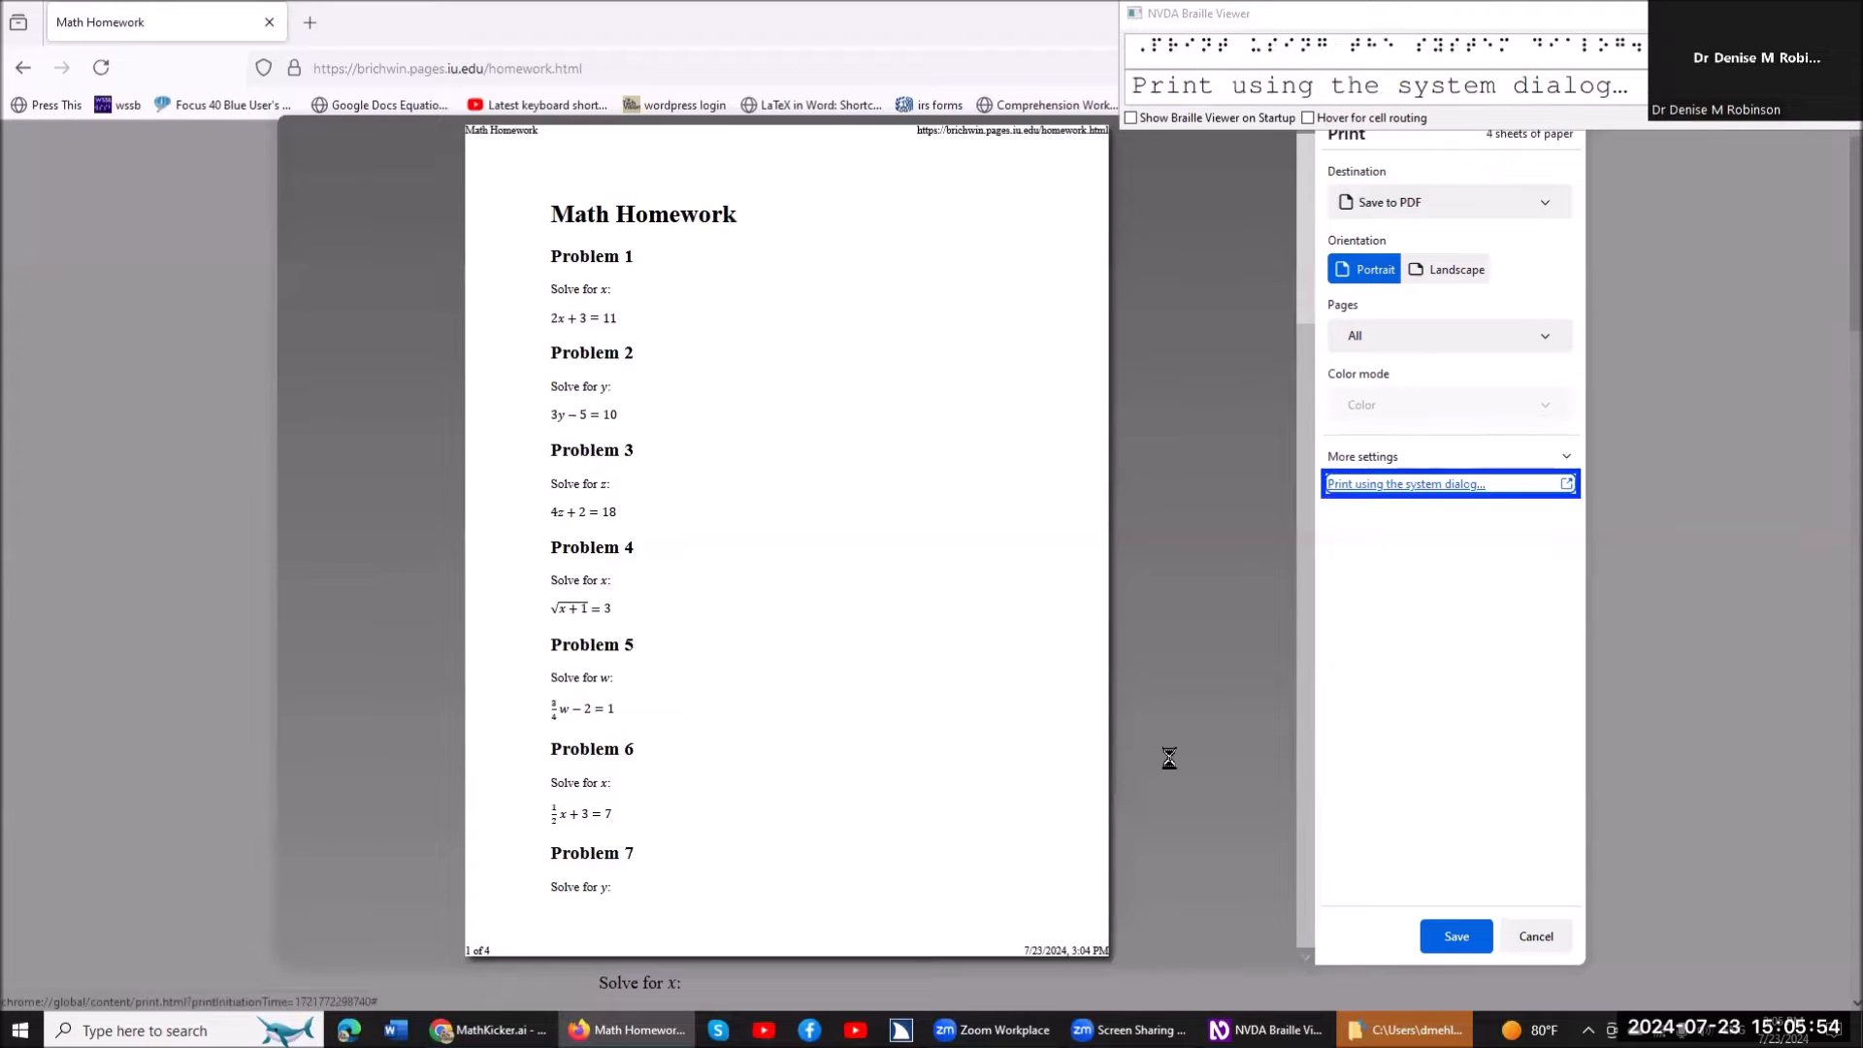
key("Tab")
key("Return")
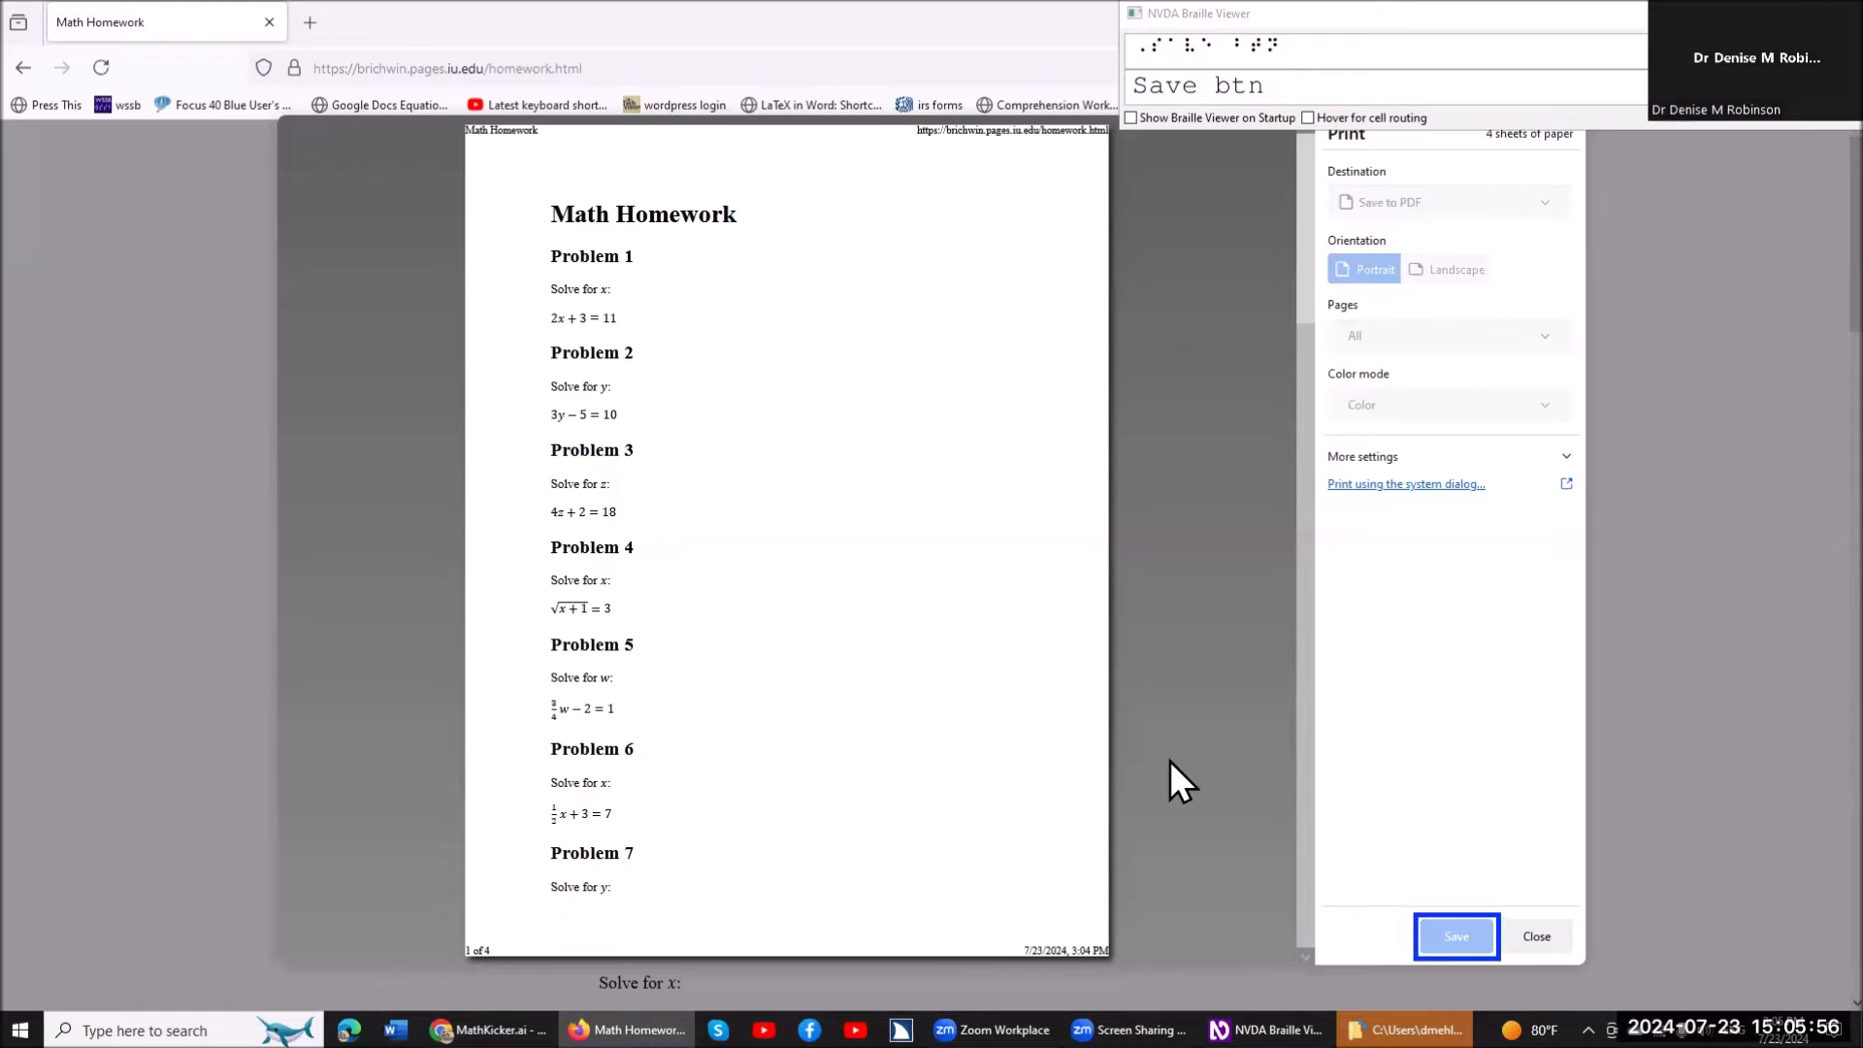
Save the PDF in Downloads under the name "fox Math Homework.pdf".
left_click(933, 742)
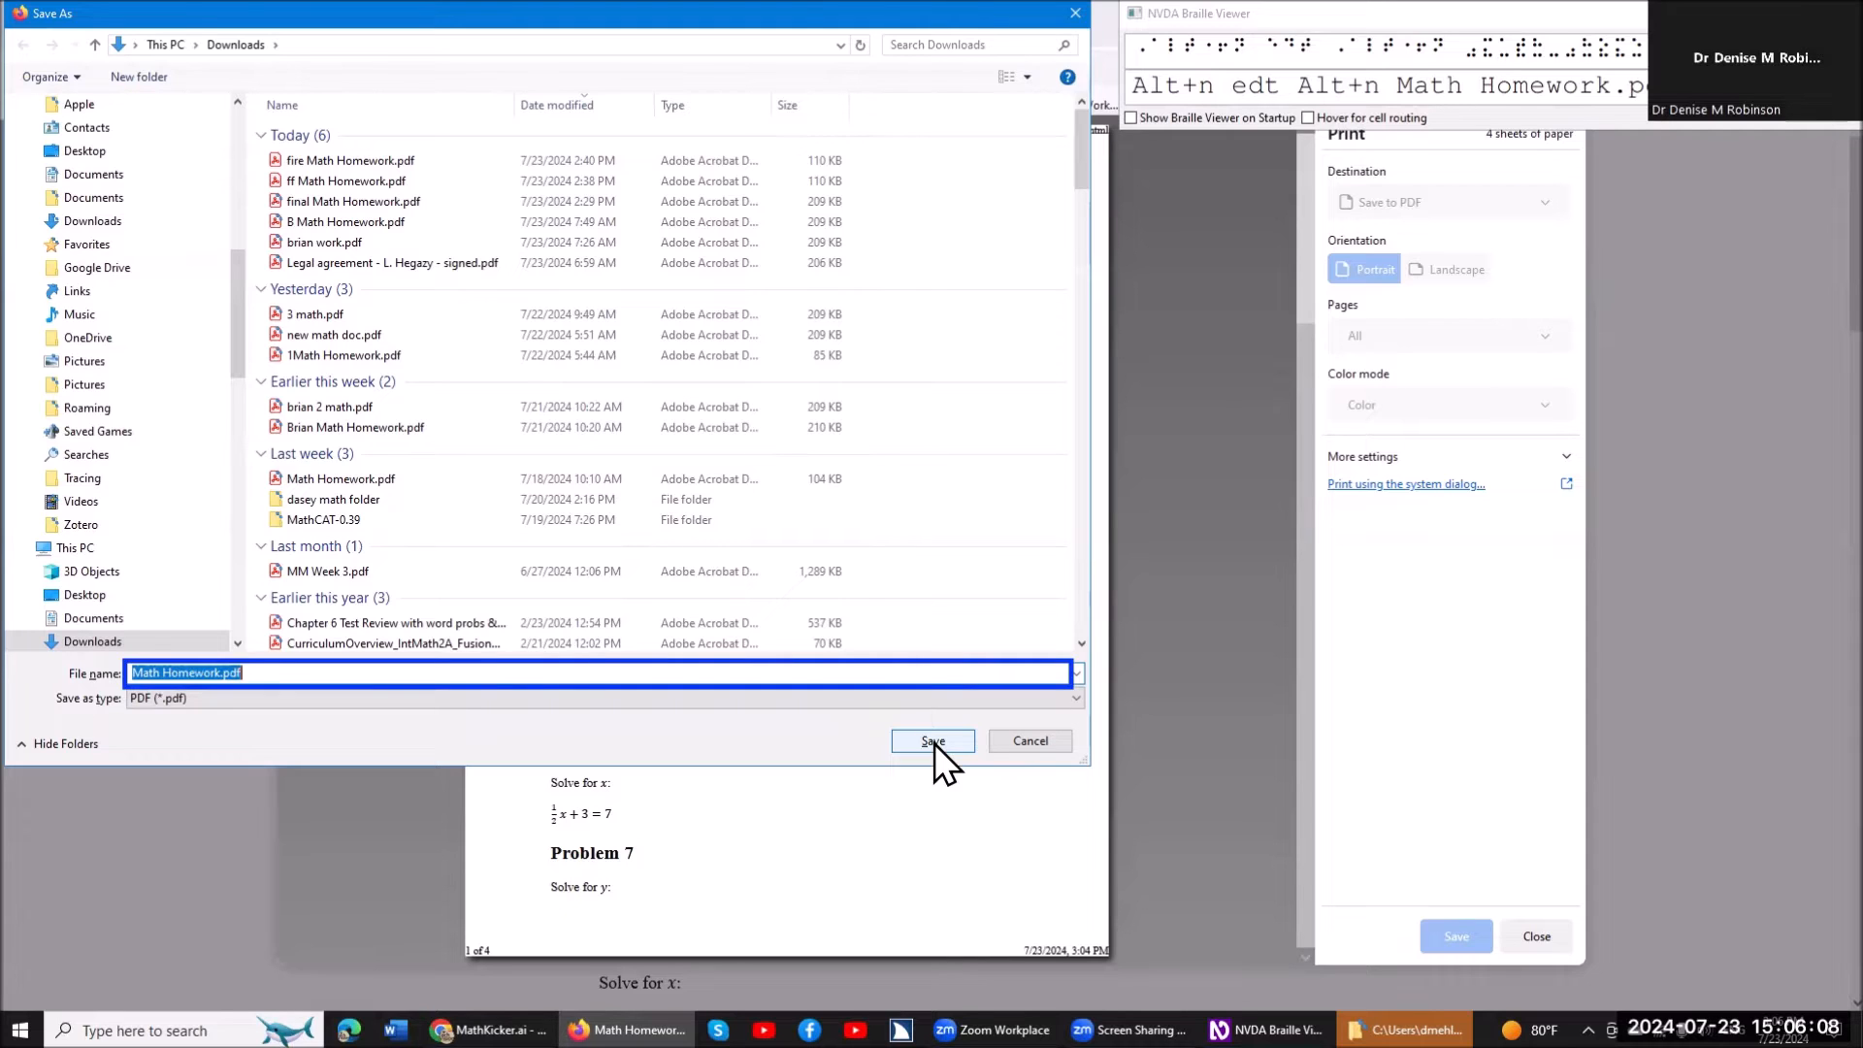
key("Home")
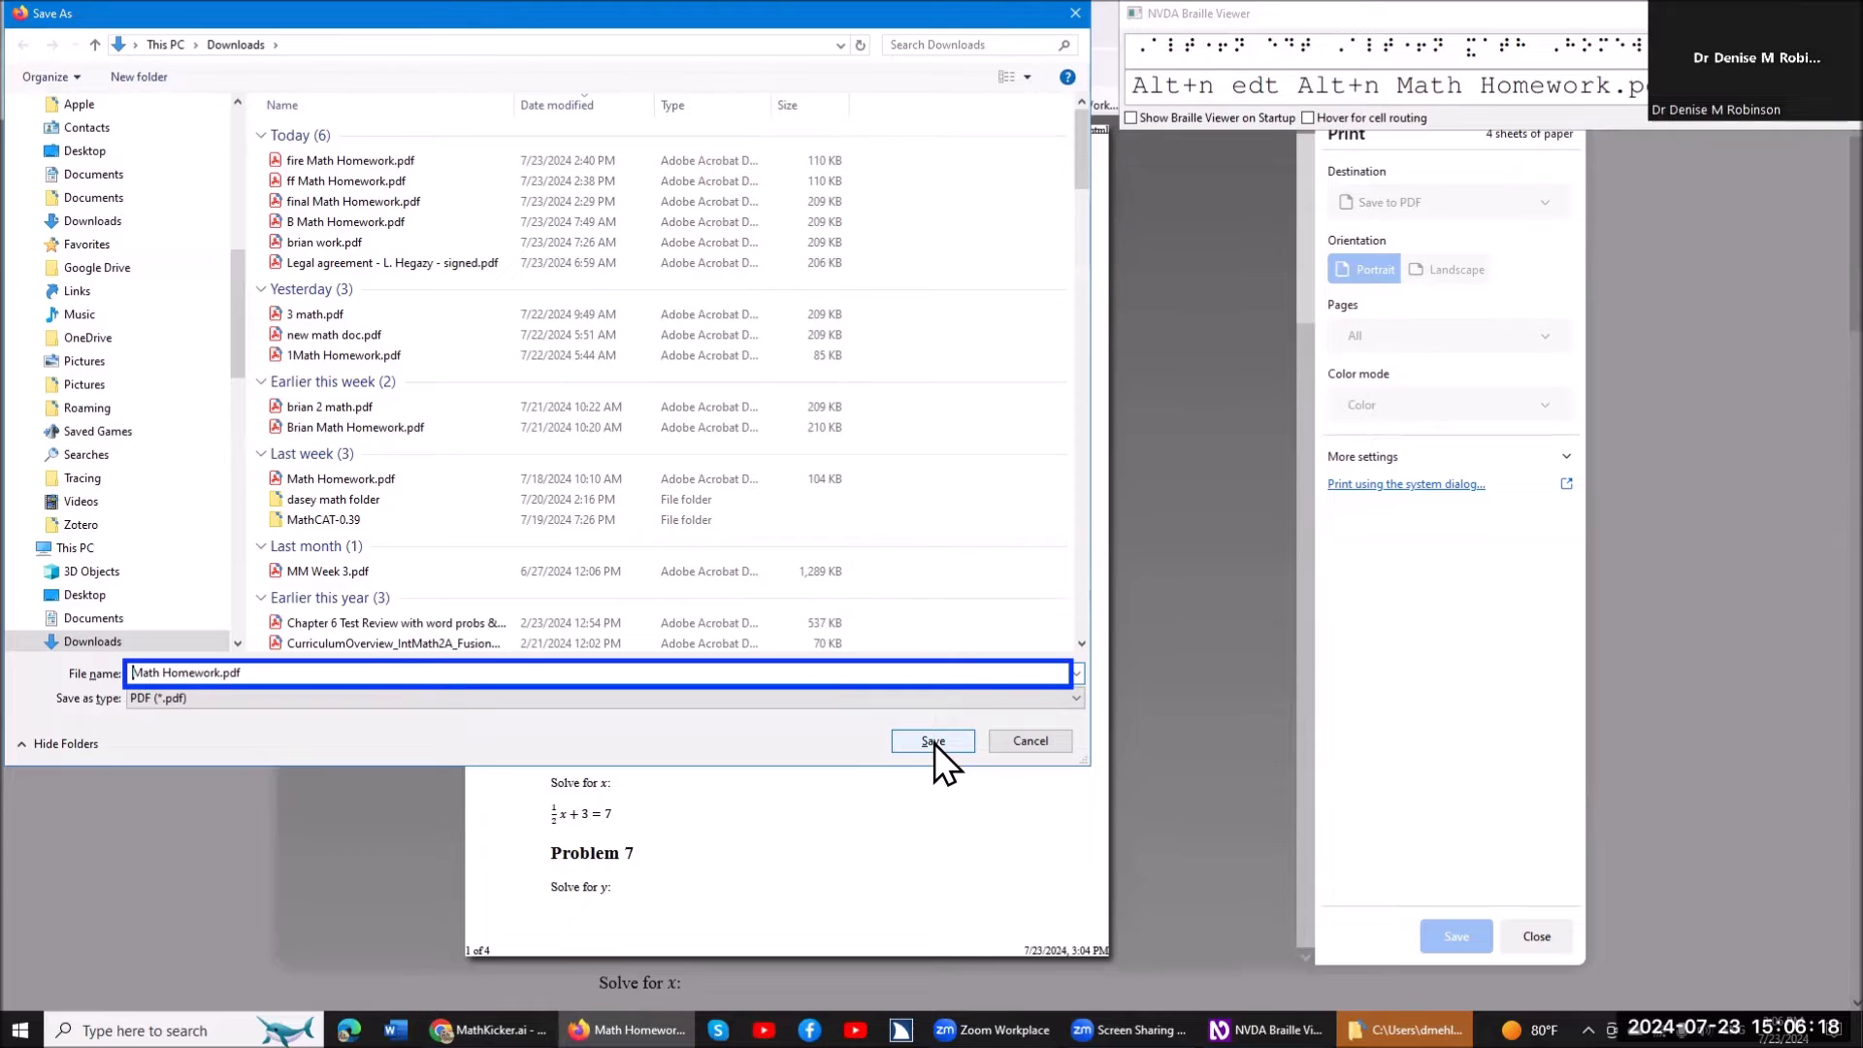
type("fo")
type("x")
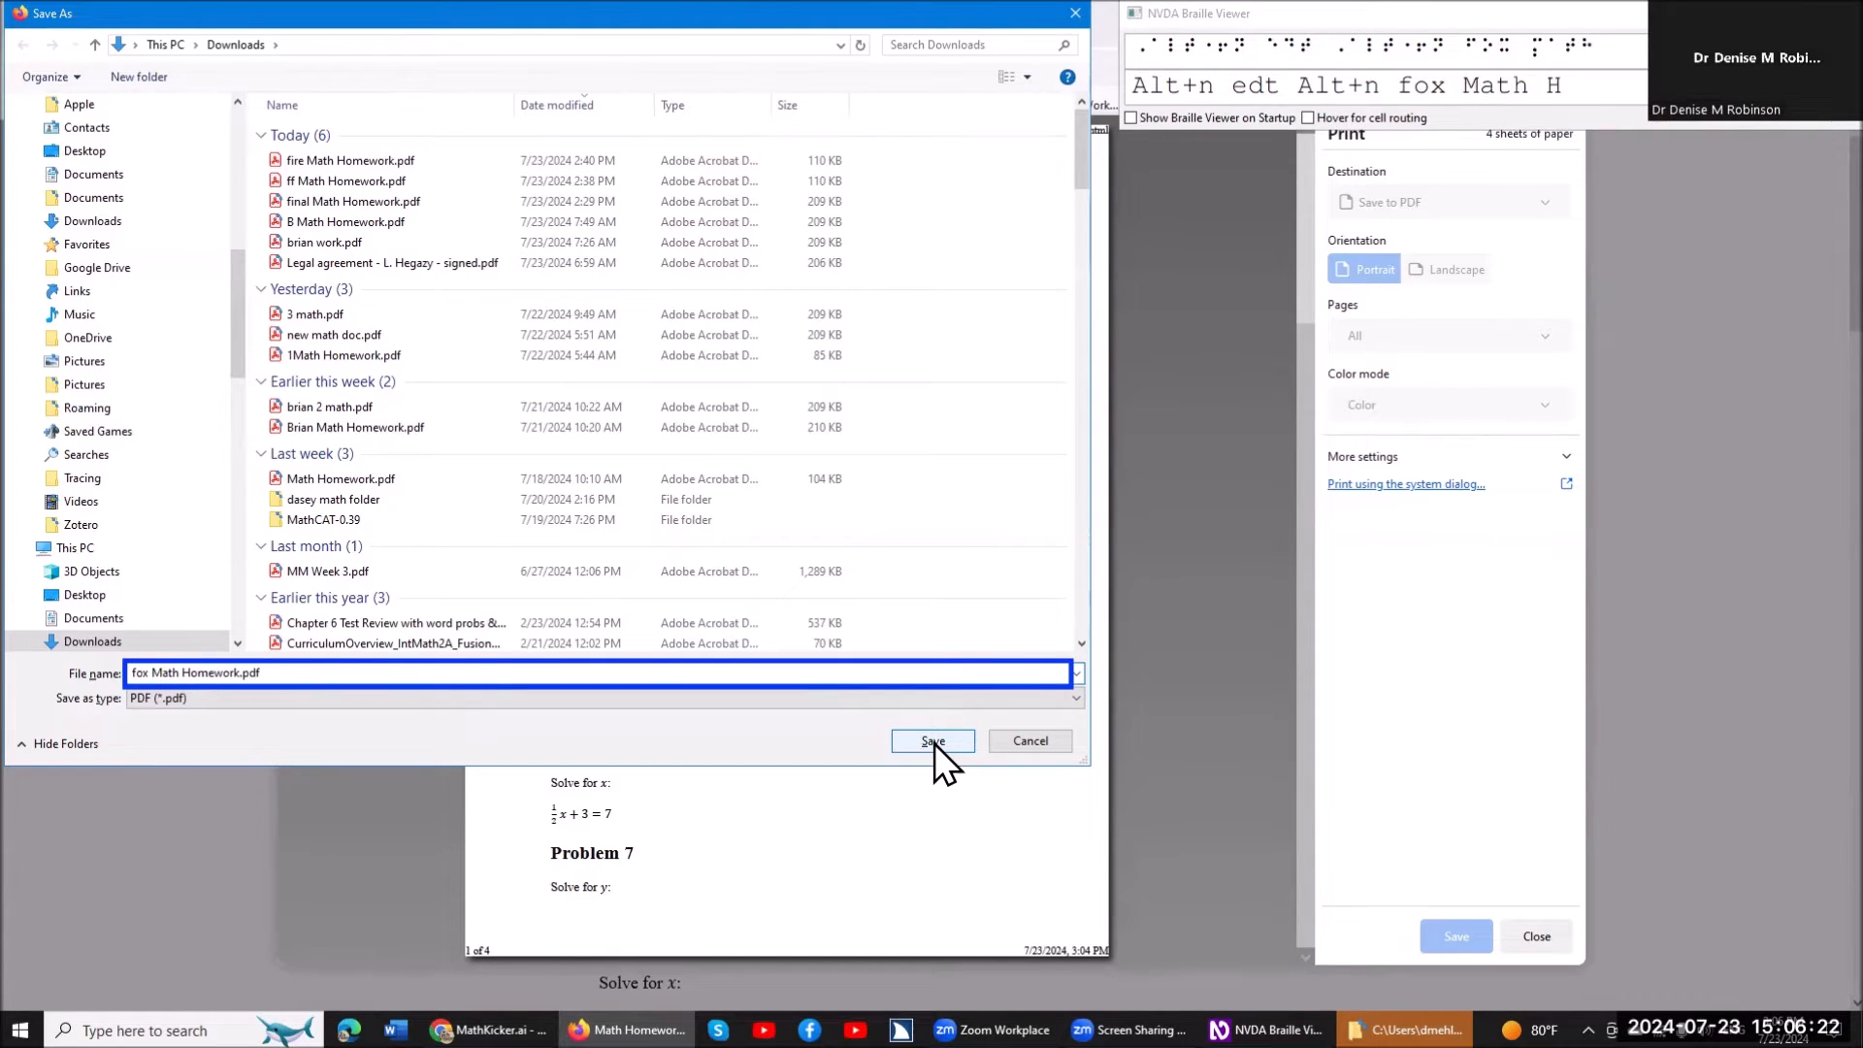
key("Return")
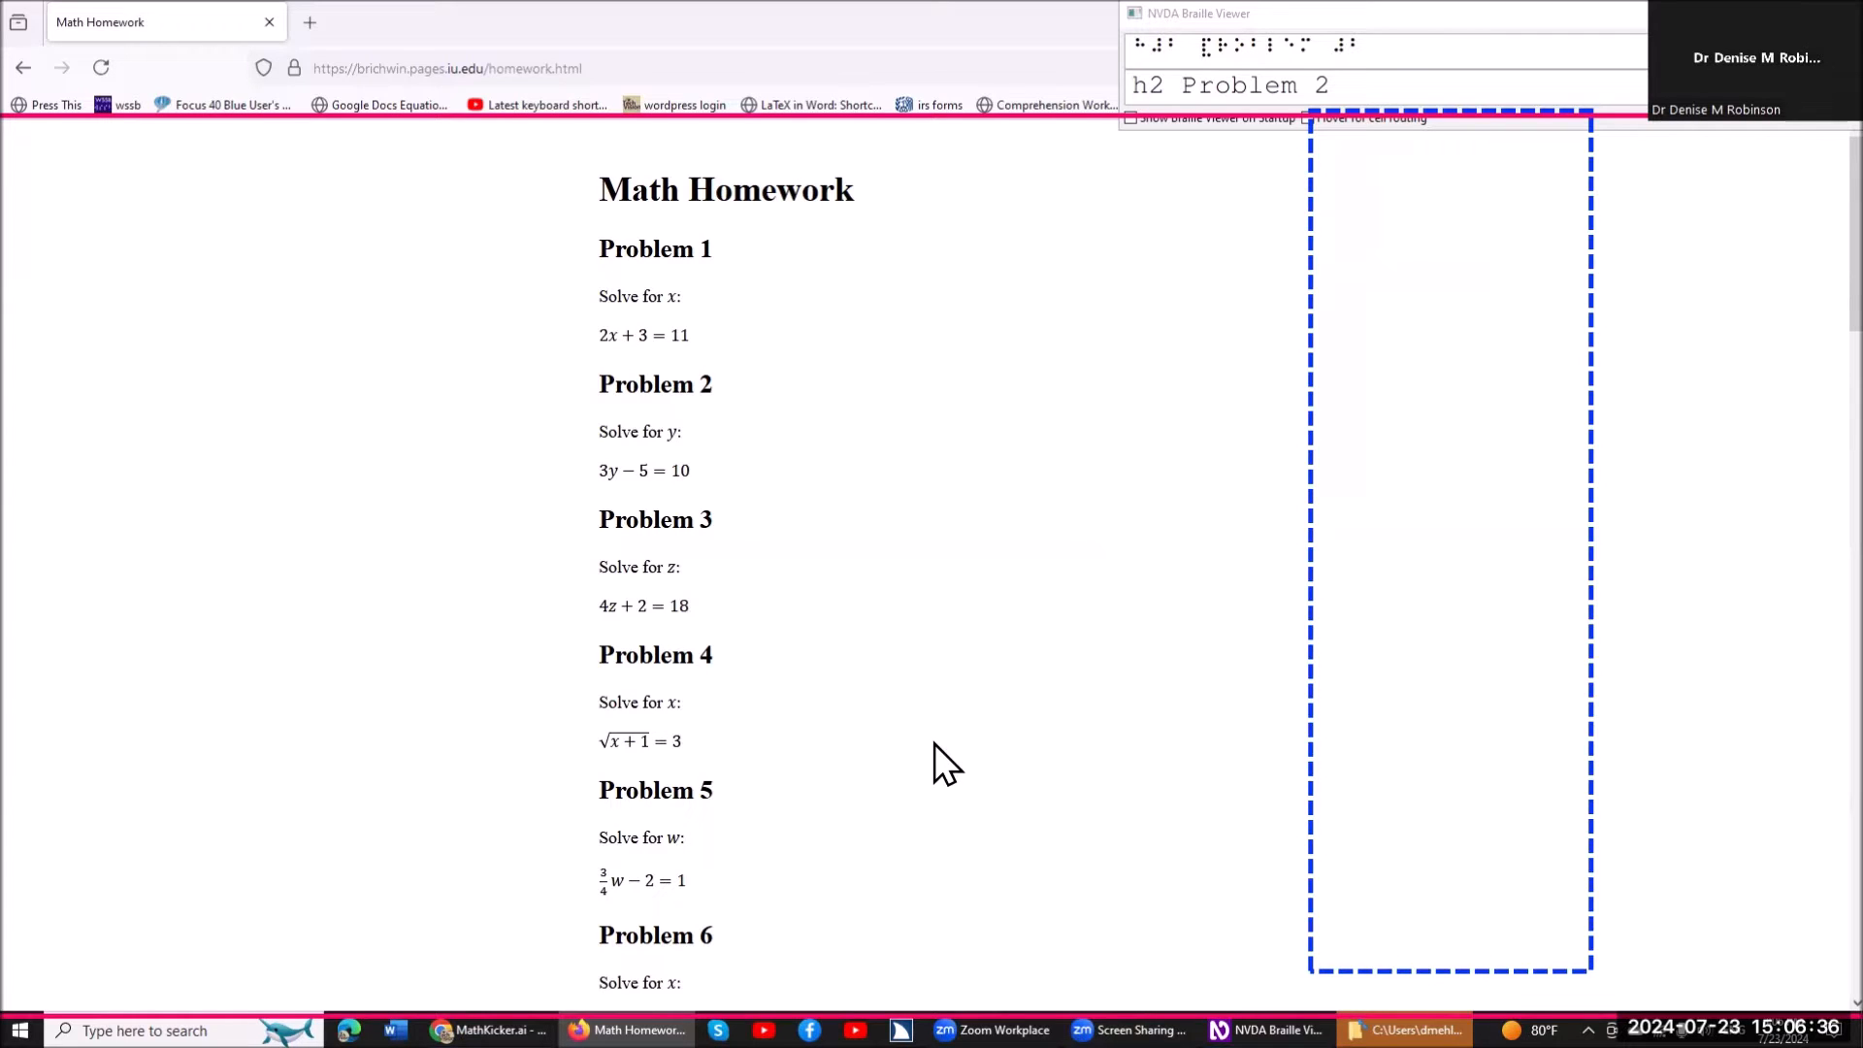
Switch to MathKicker.ai in Chrome and start an image/PDF conversion to bring up the file chooser.
key("alt+Tab")
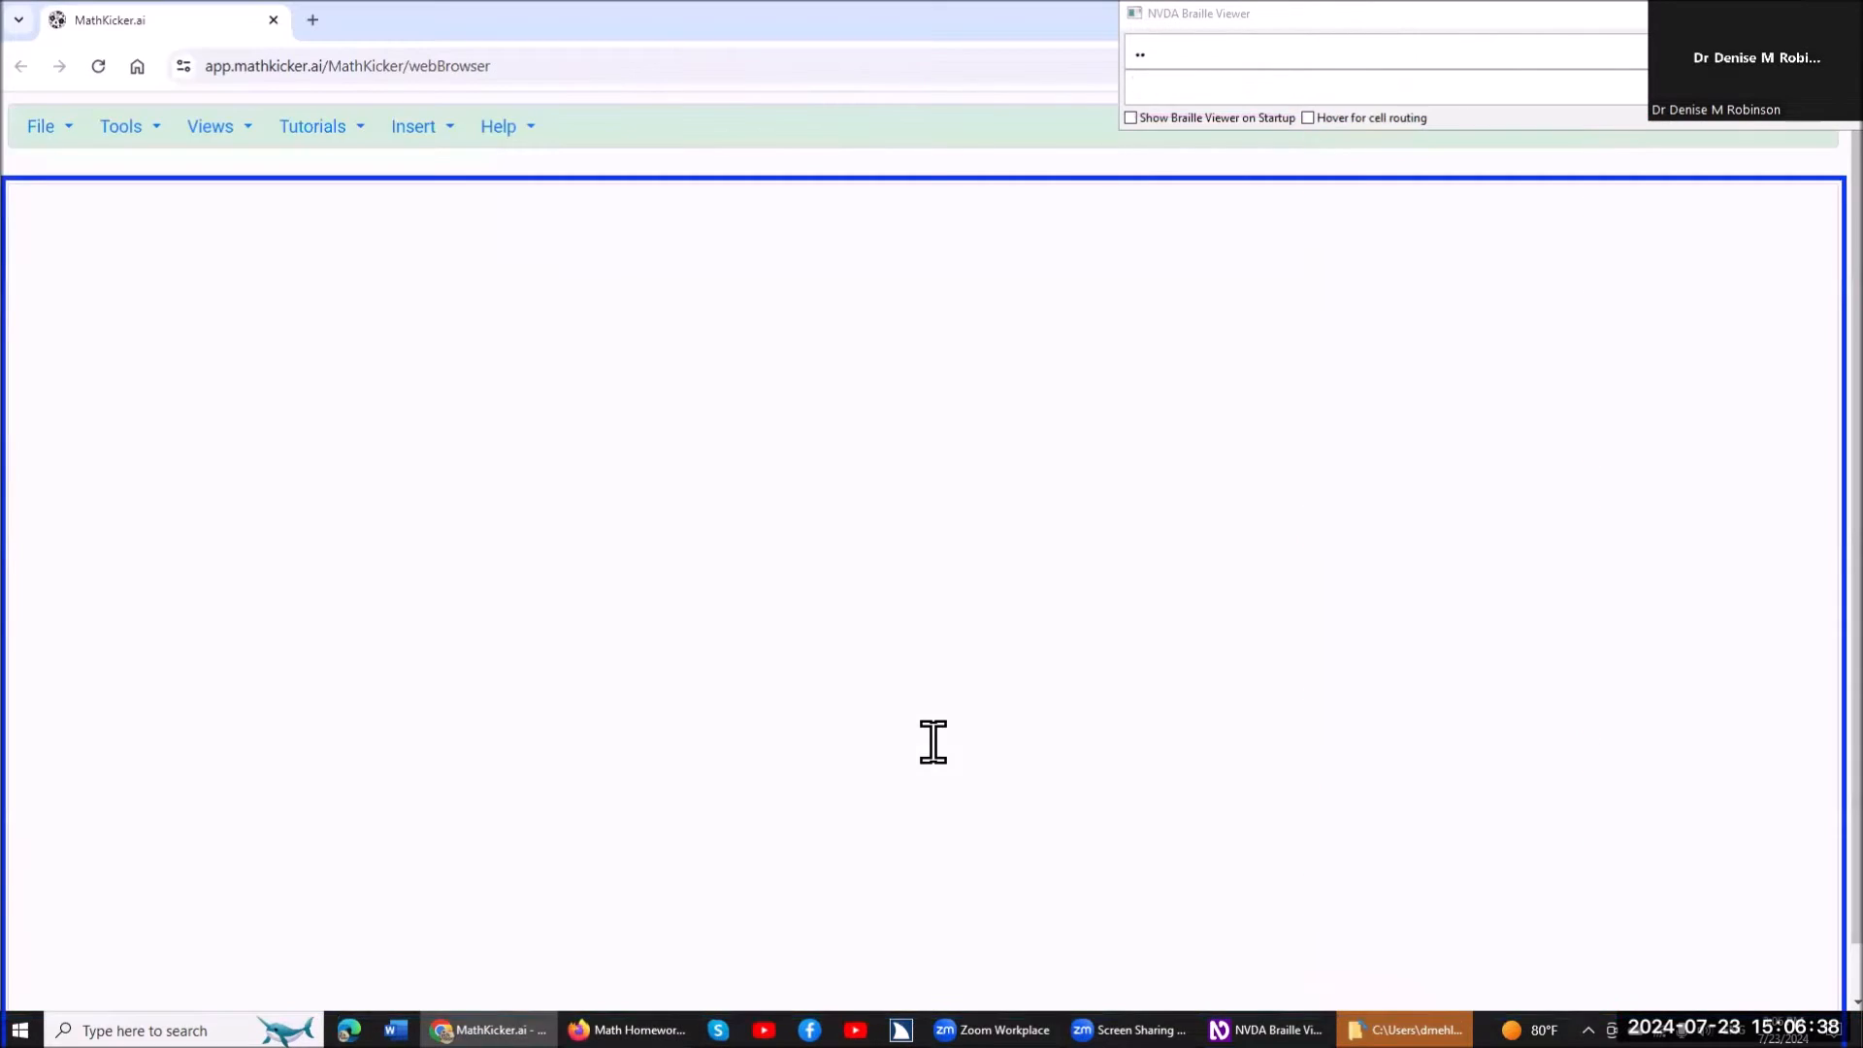
key("ctrl")
key("shift+F10")
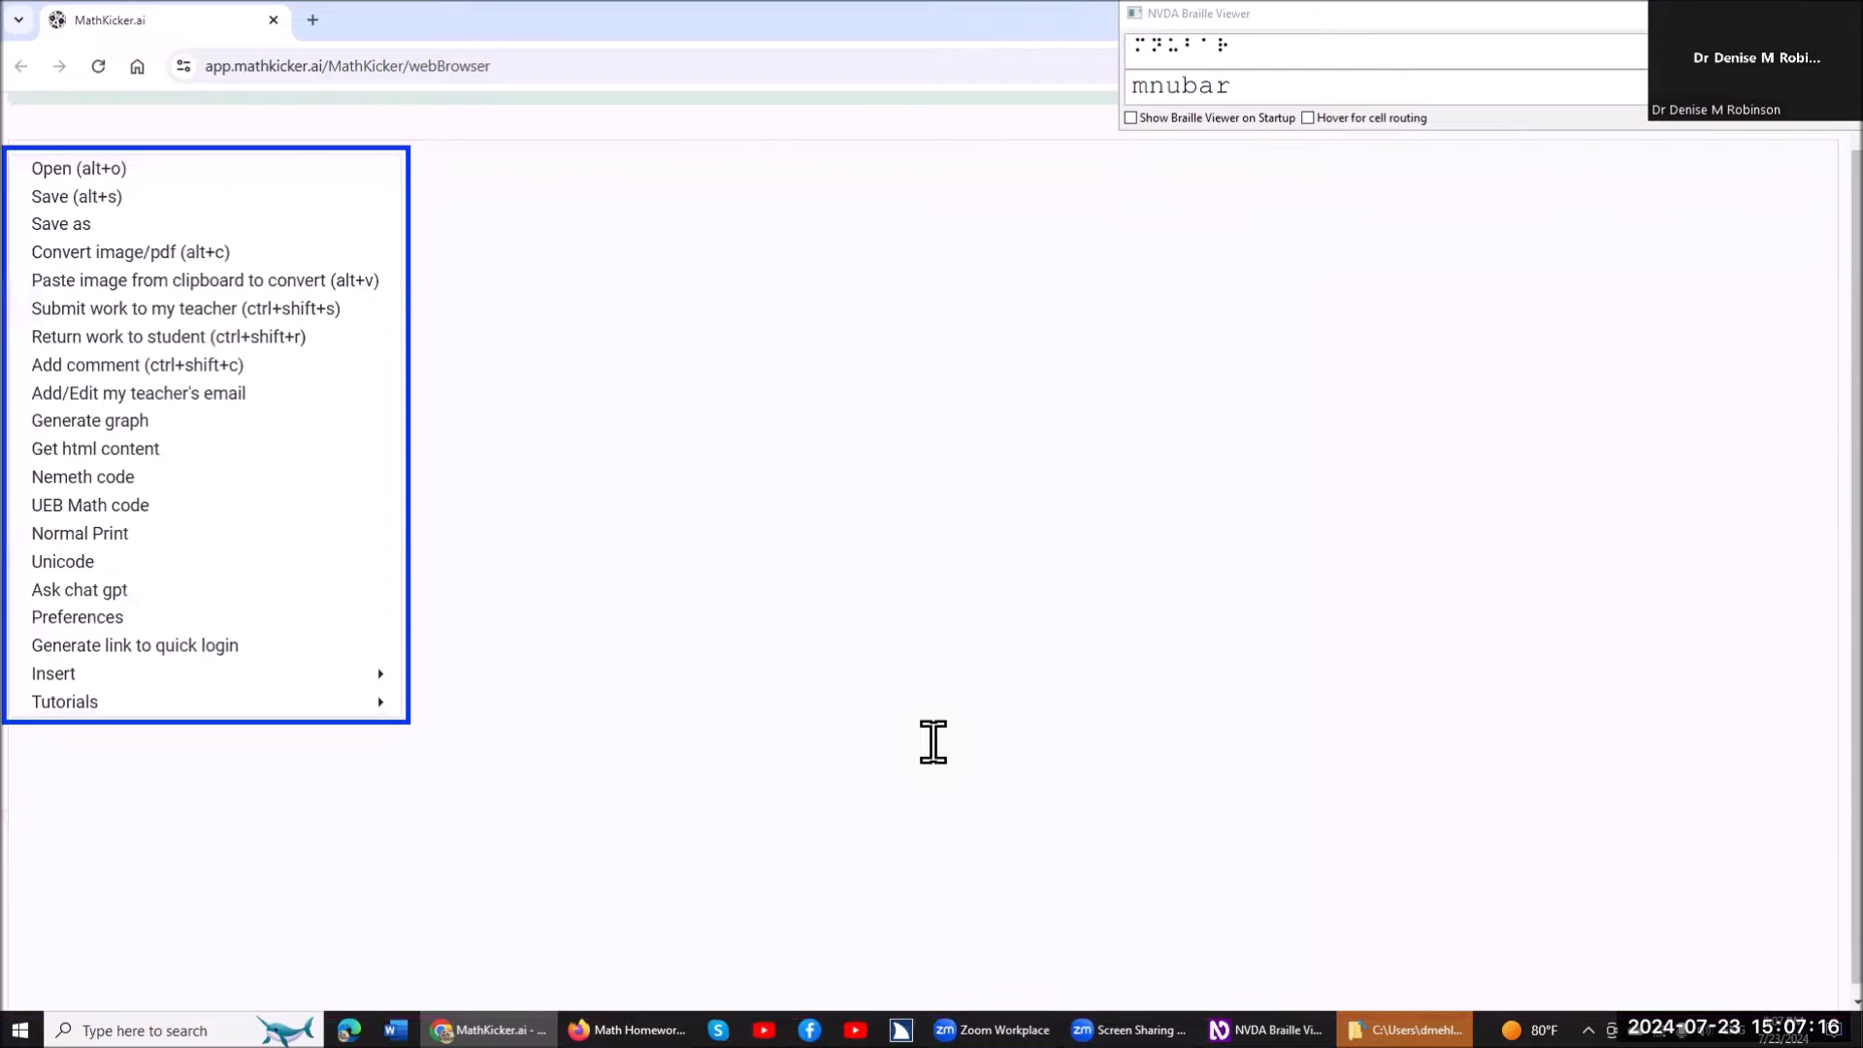
key("Down")
key("Down")
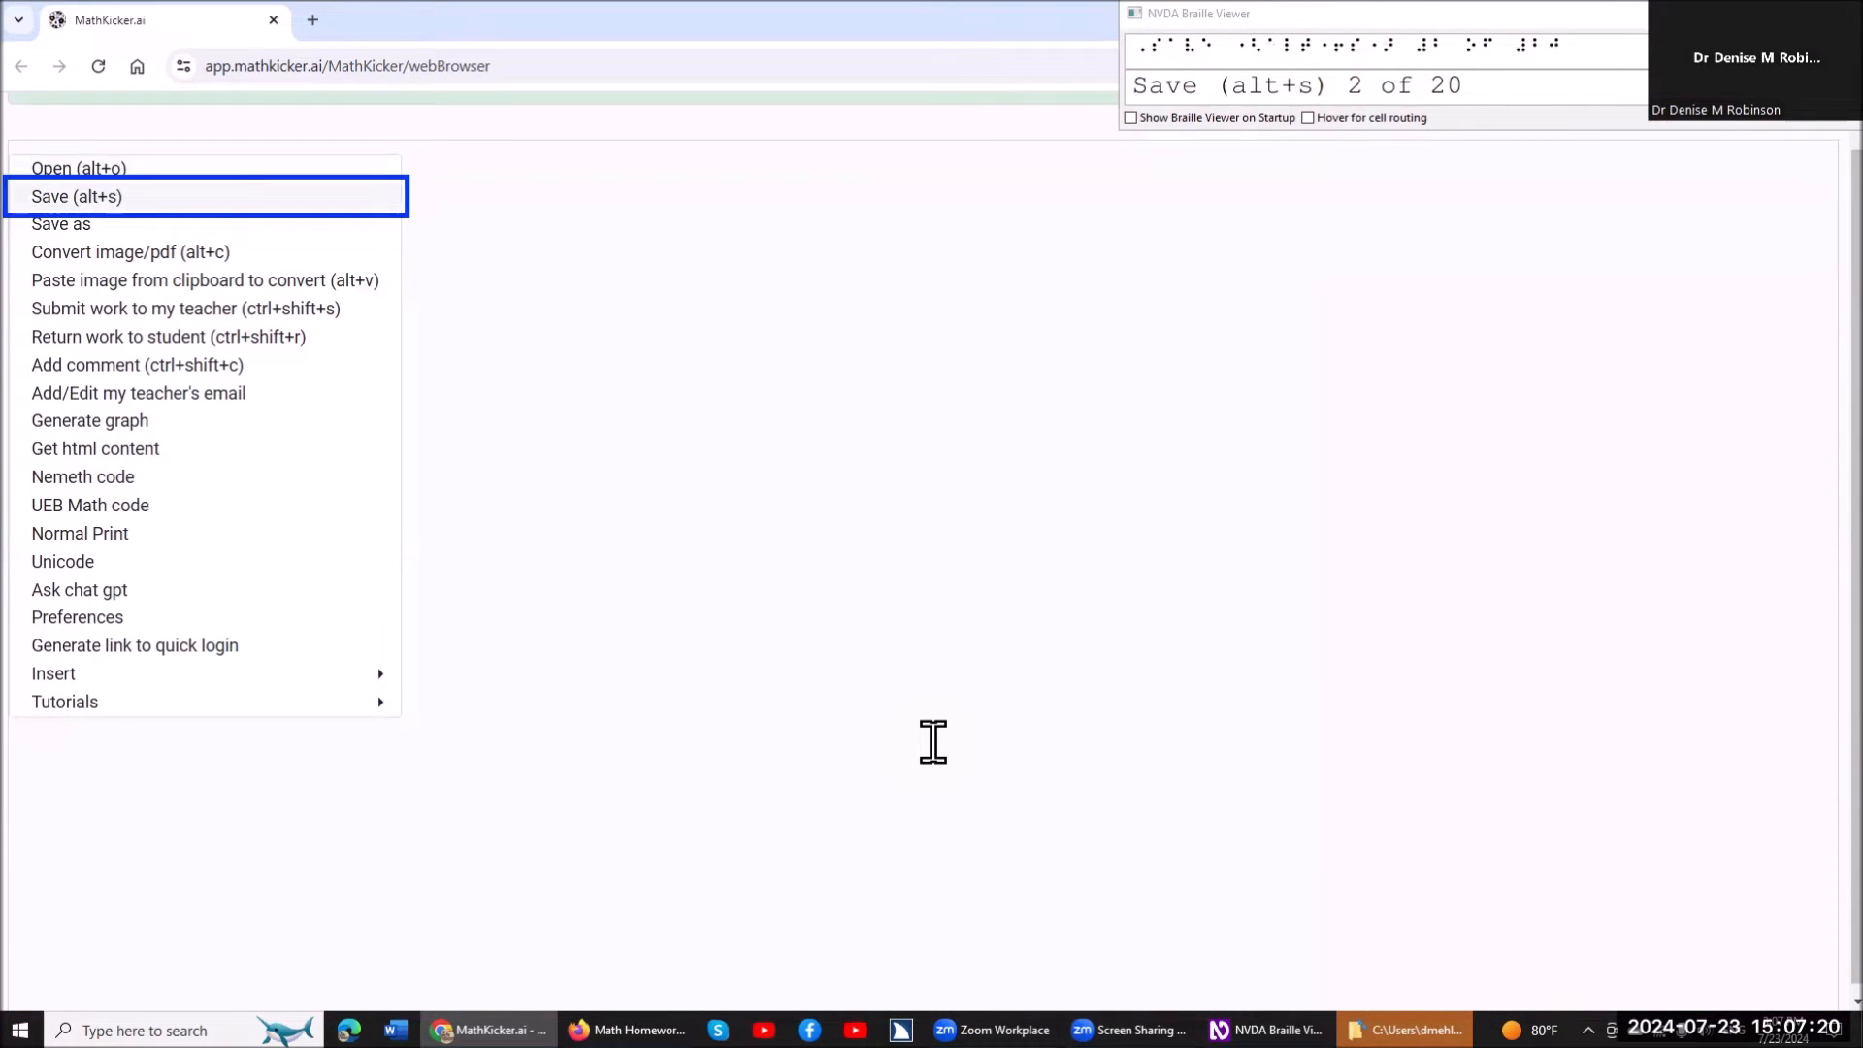
key("Down")
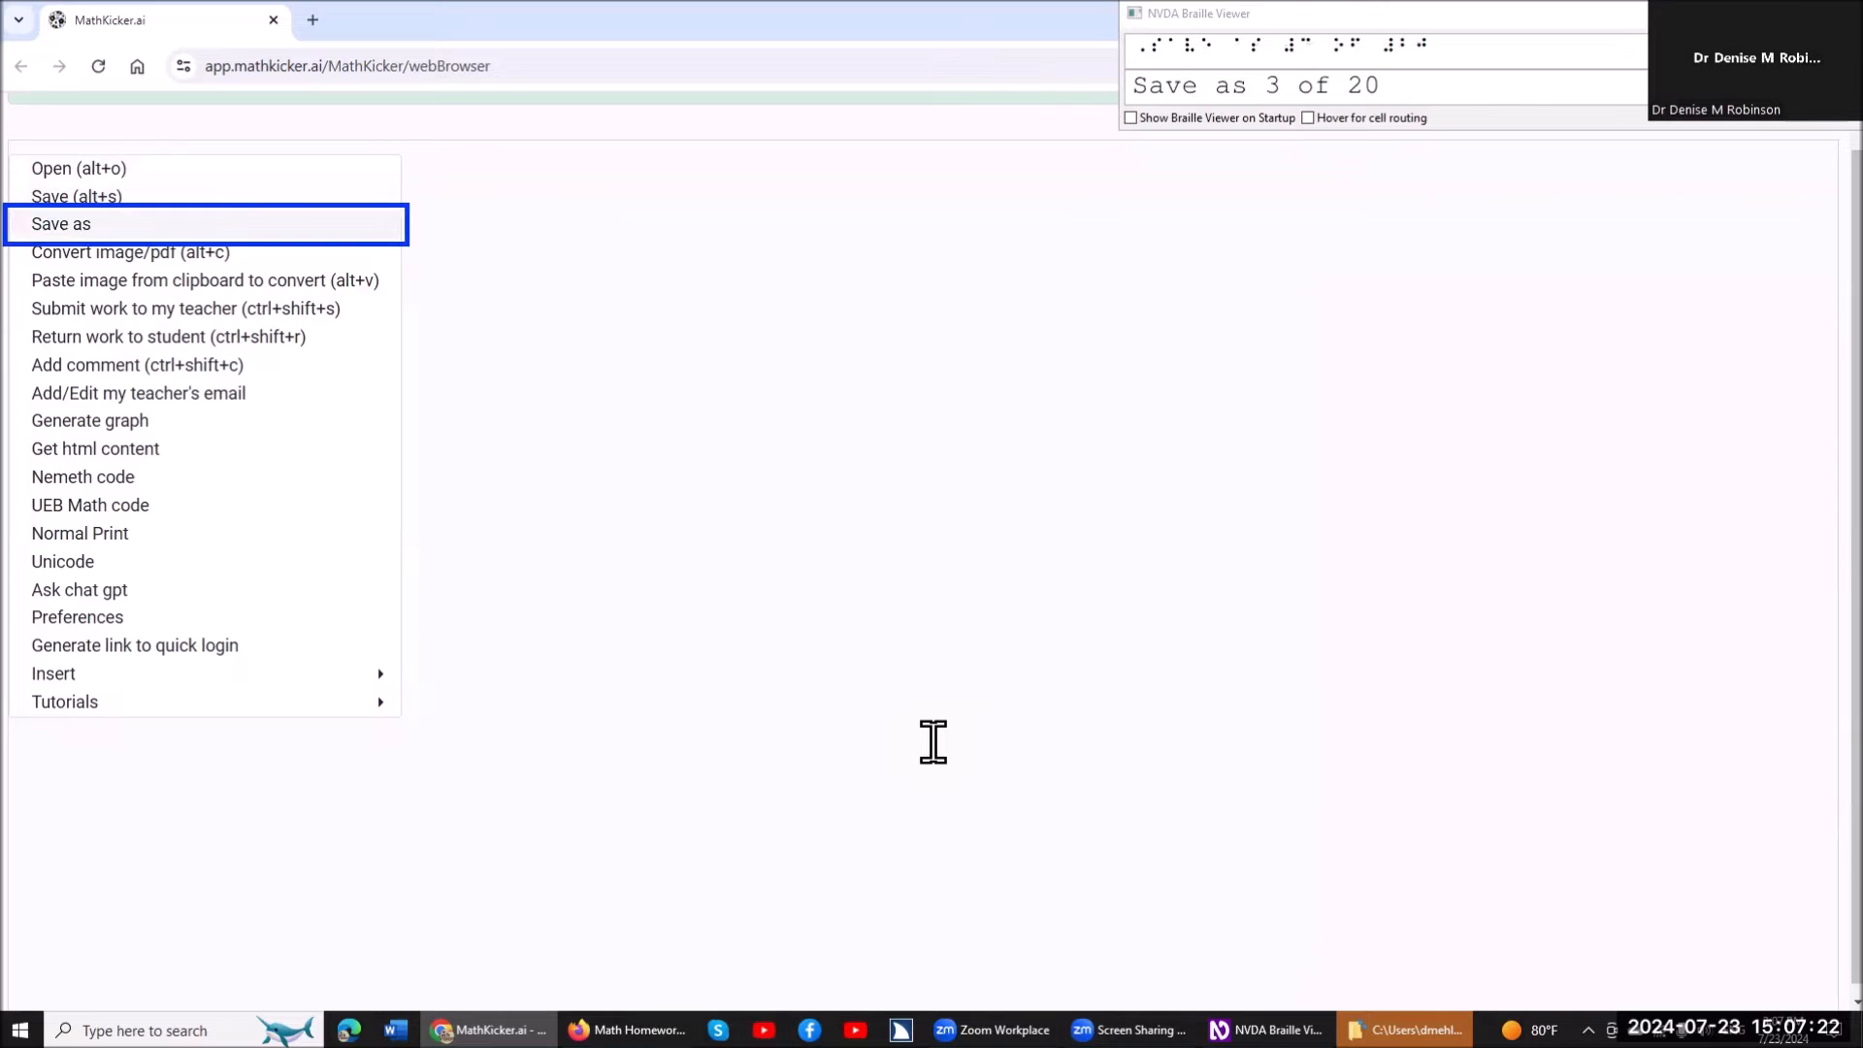
key("Down")
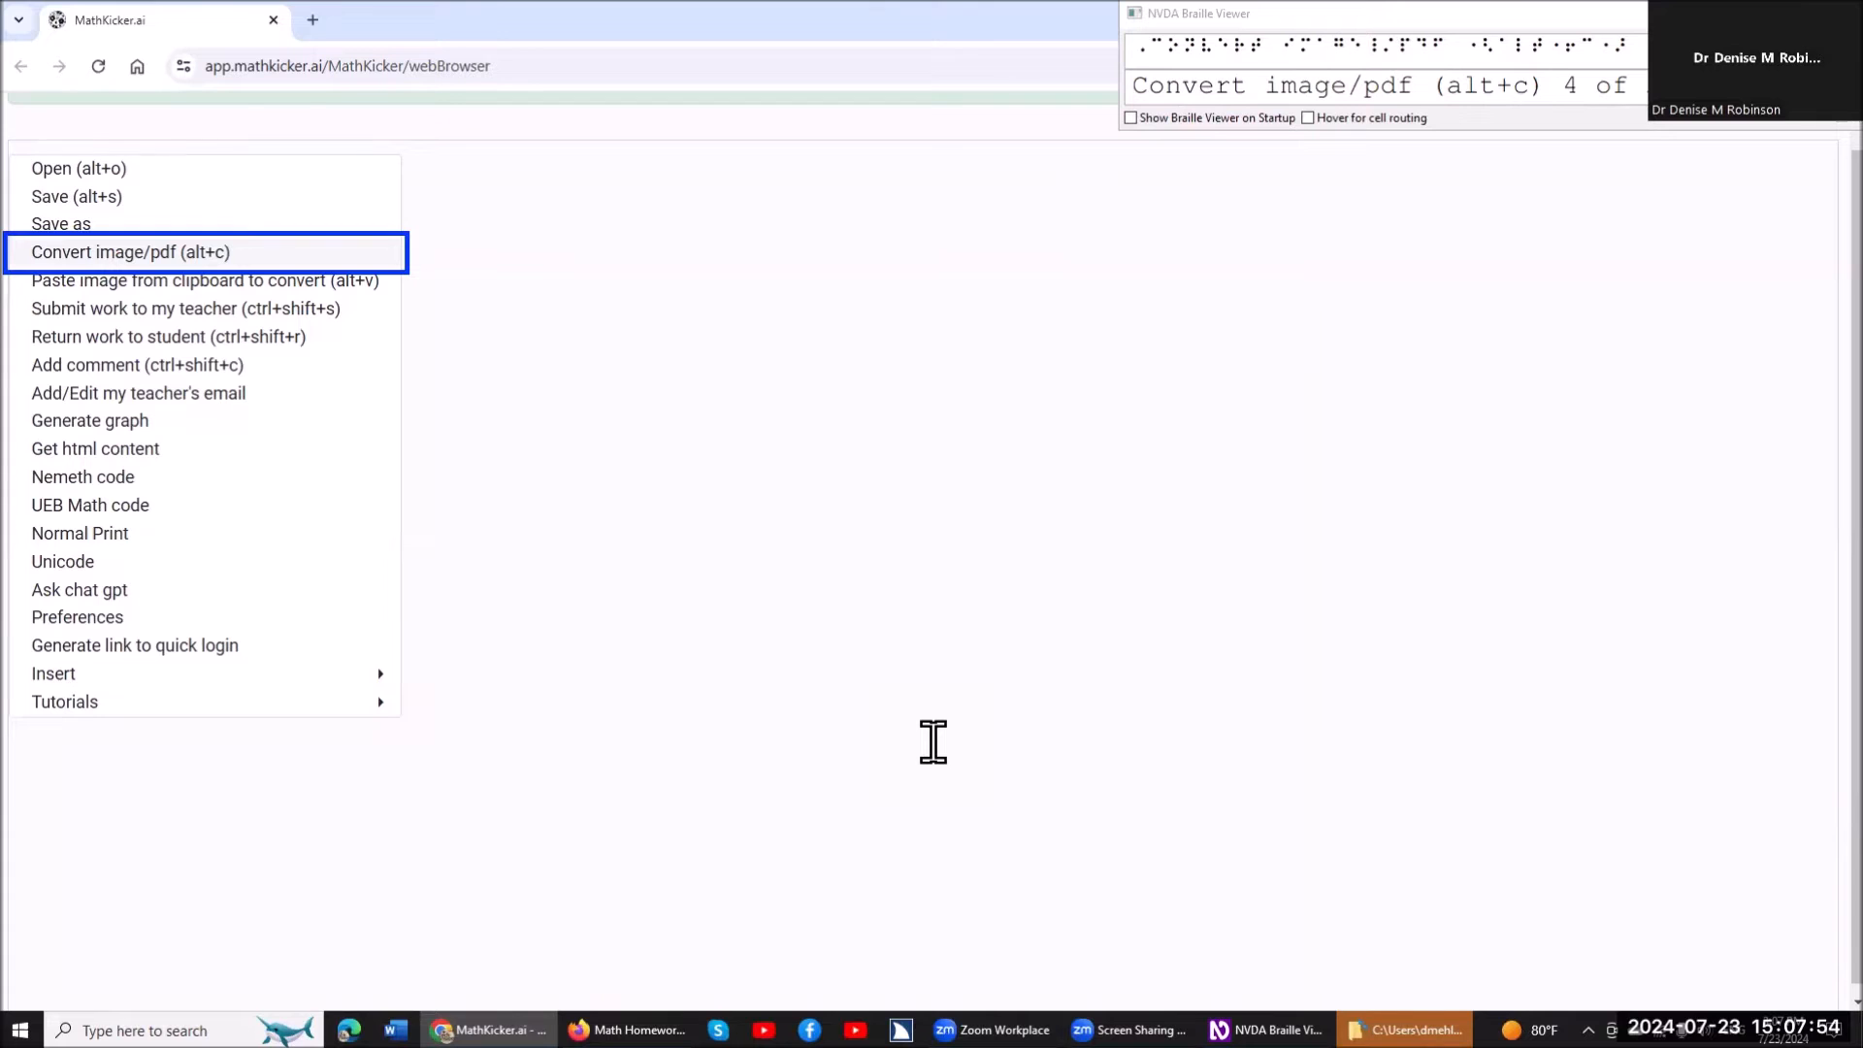
key("Return")
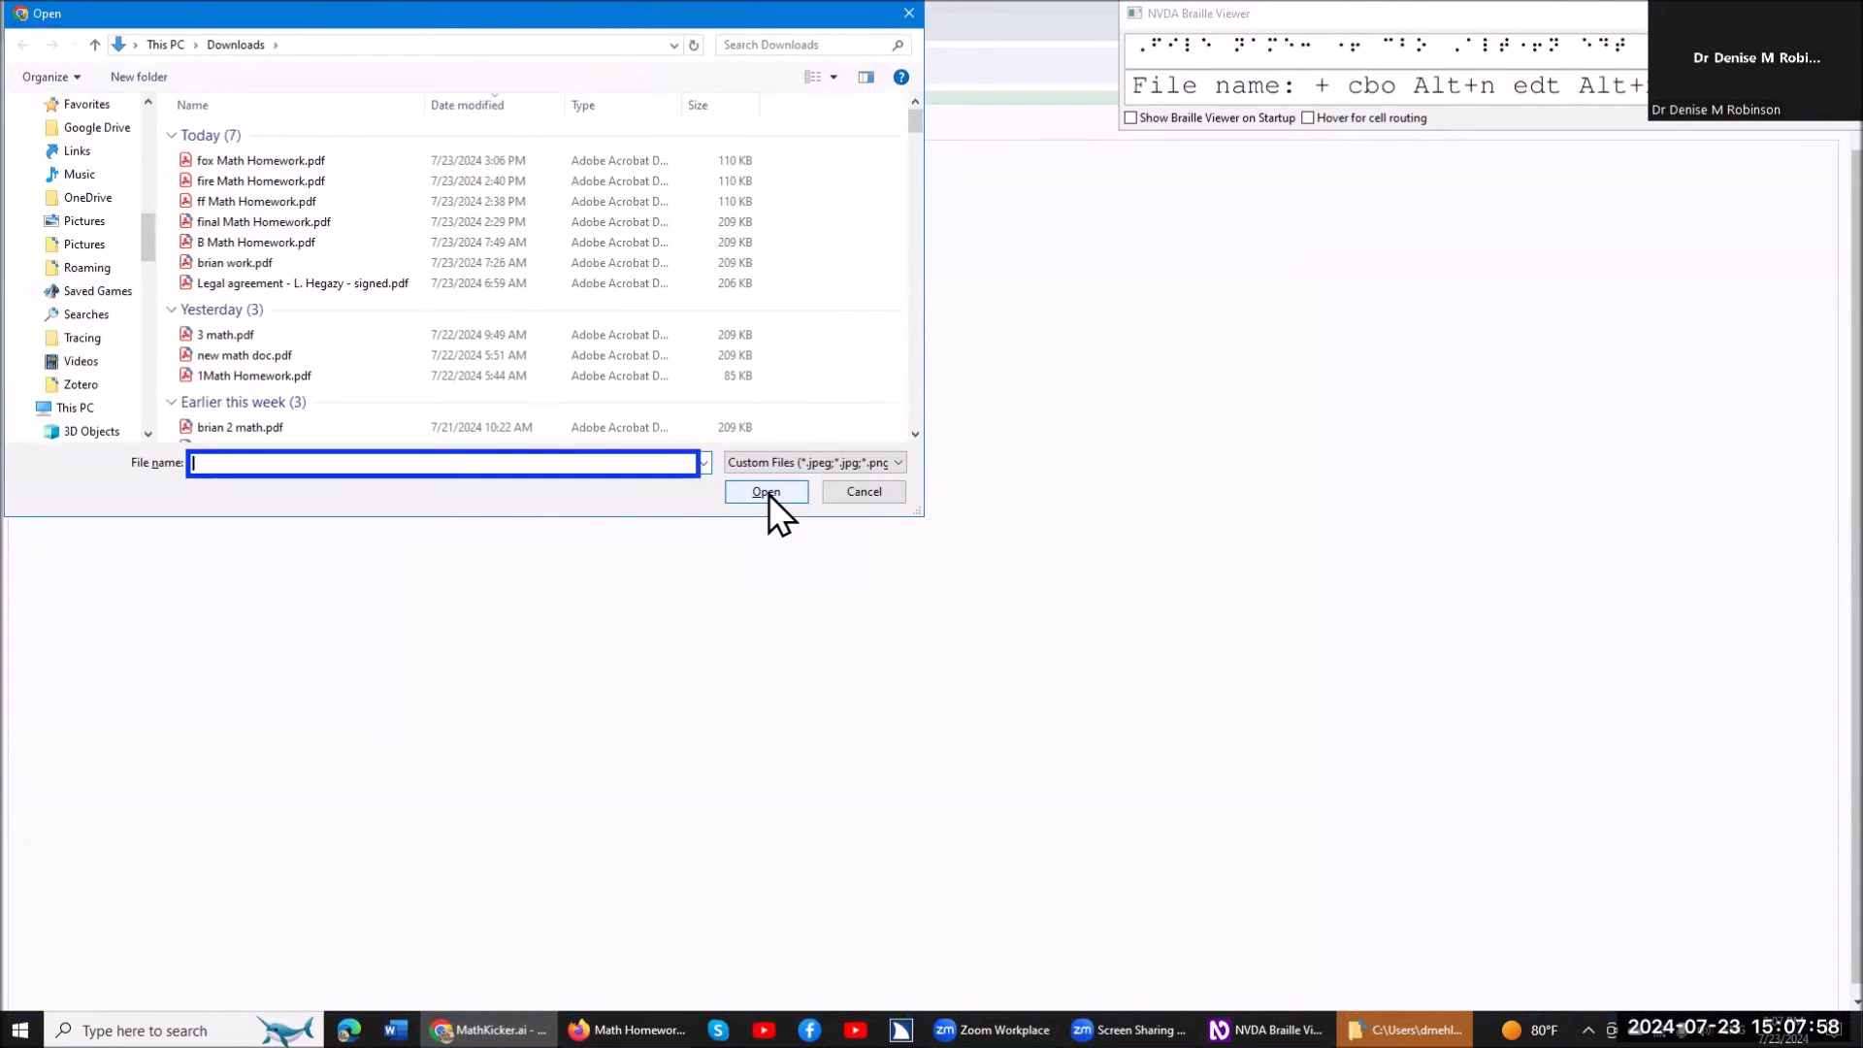
Choose "fox Math Homework.pdf" from Downloads and convert it into the MathKicker document.
key("ctrl")
type("fox")
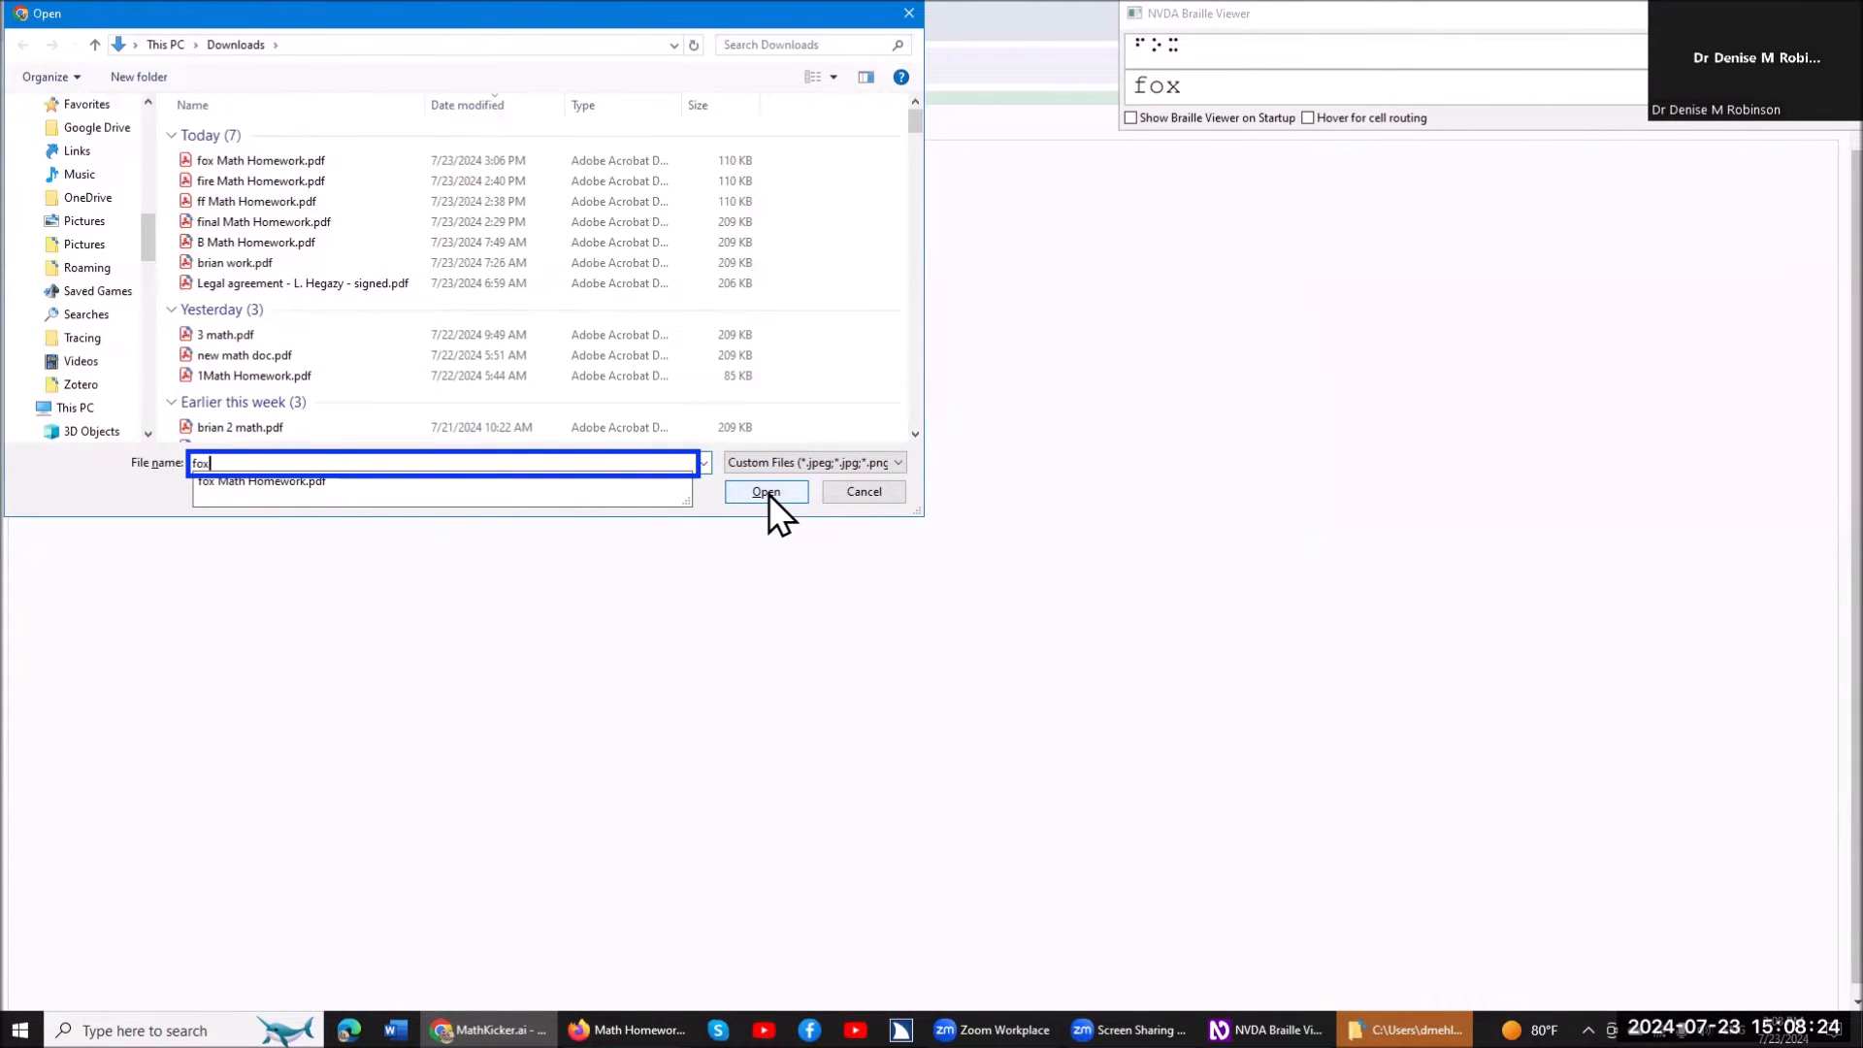
key("Down")
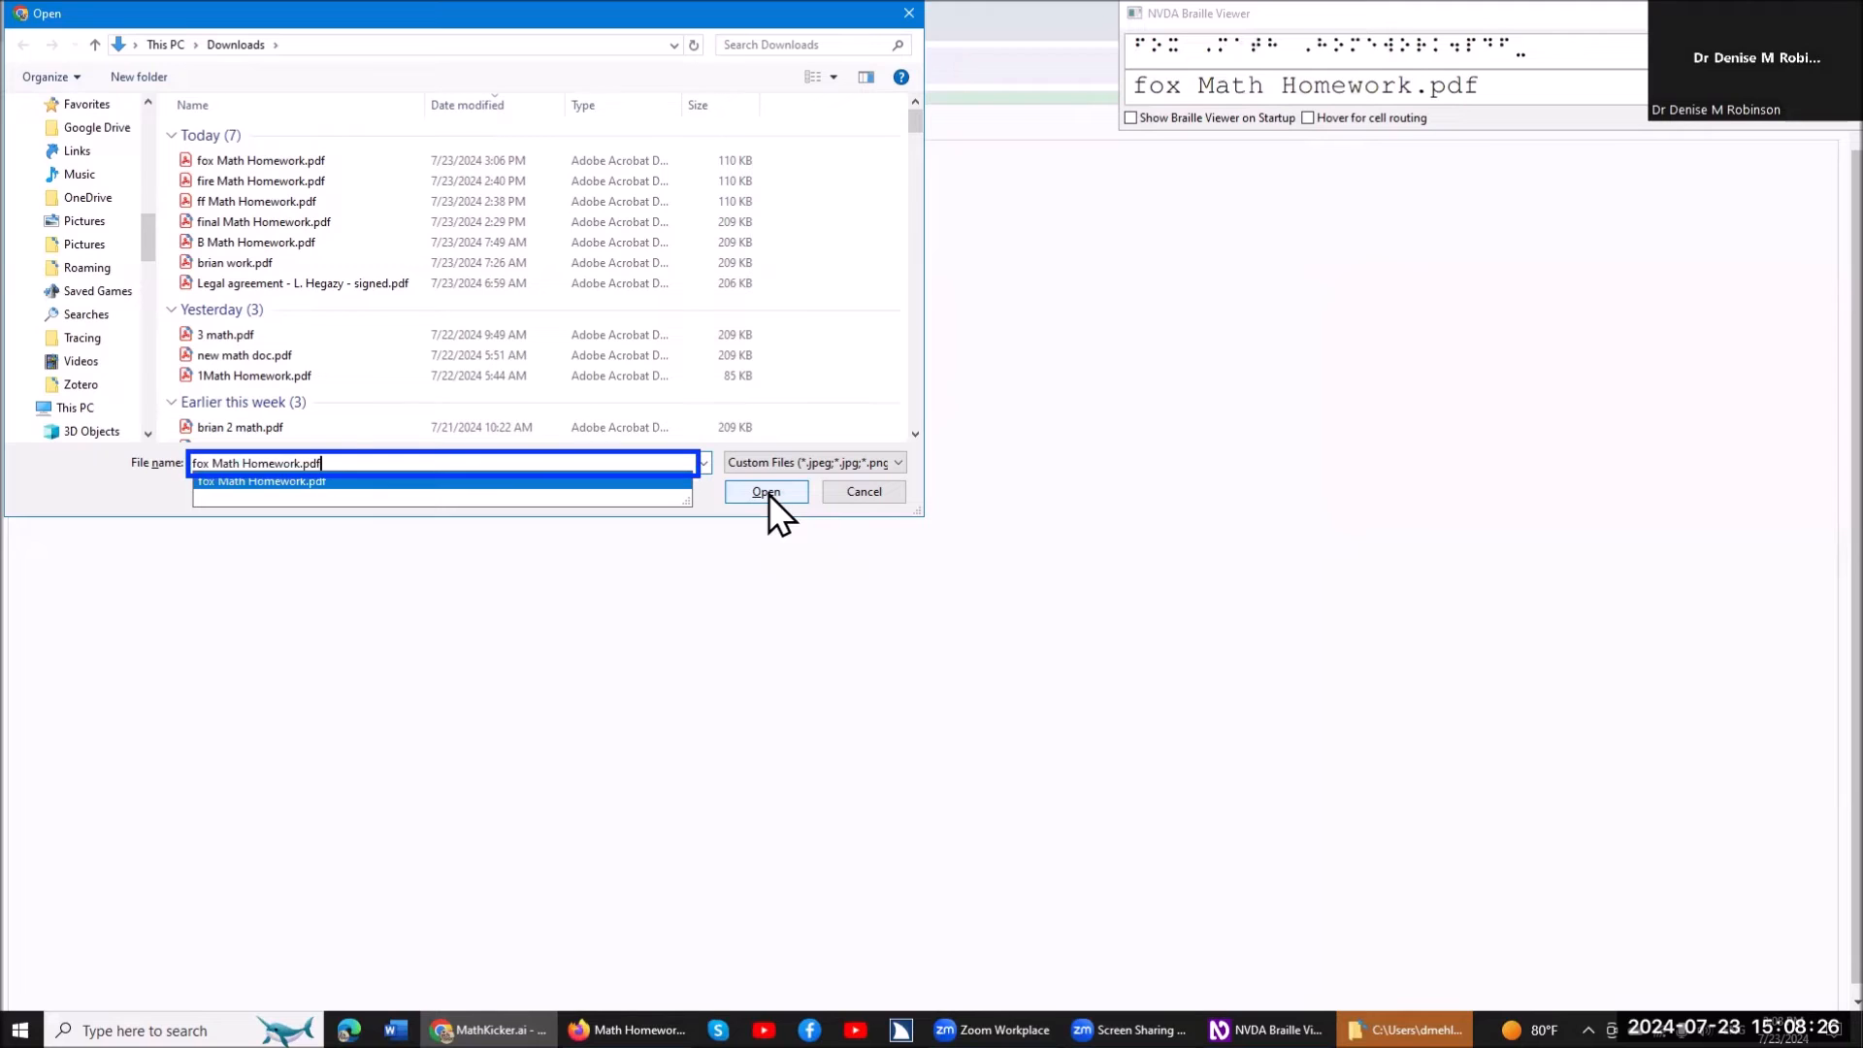
left_click(767, 491)
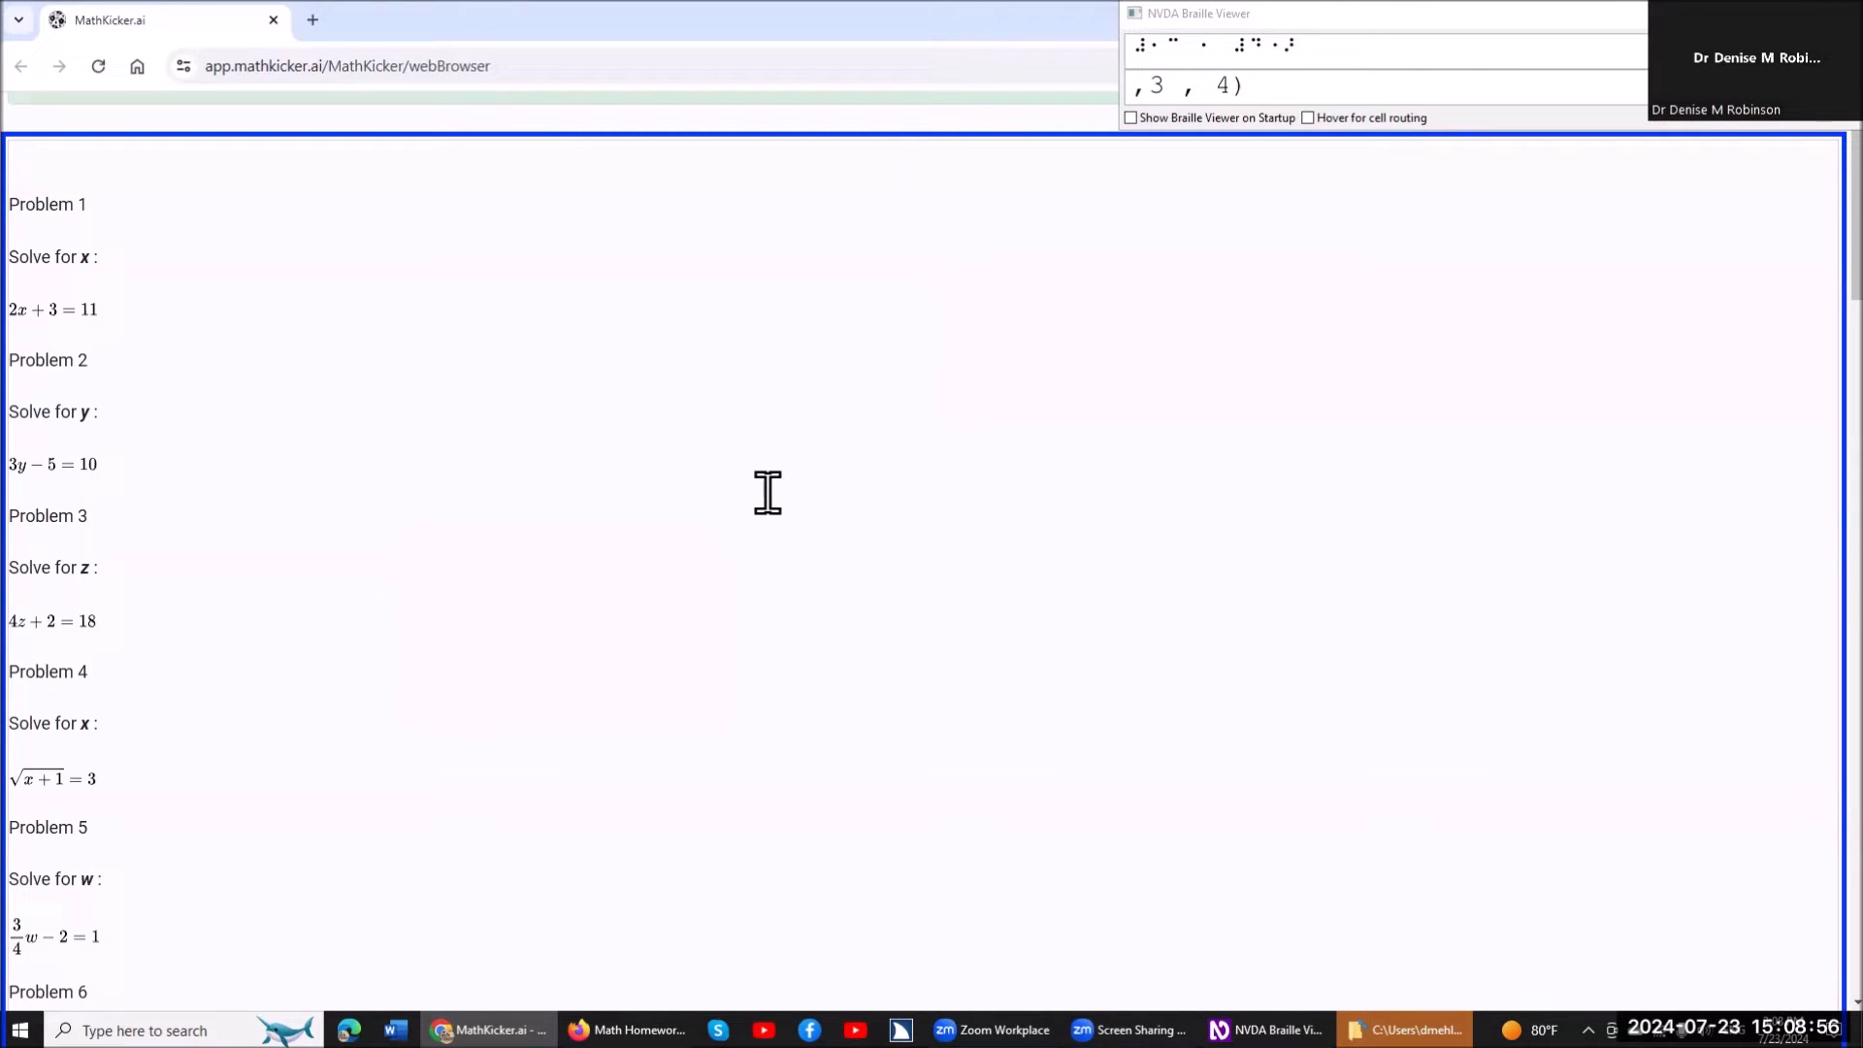
Check the end of the converted document around Problem 25.
key("ctrl+End")
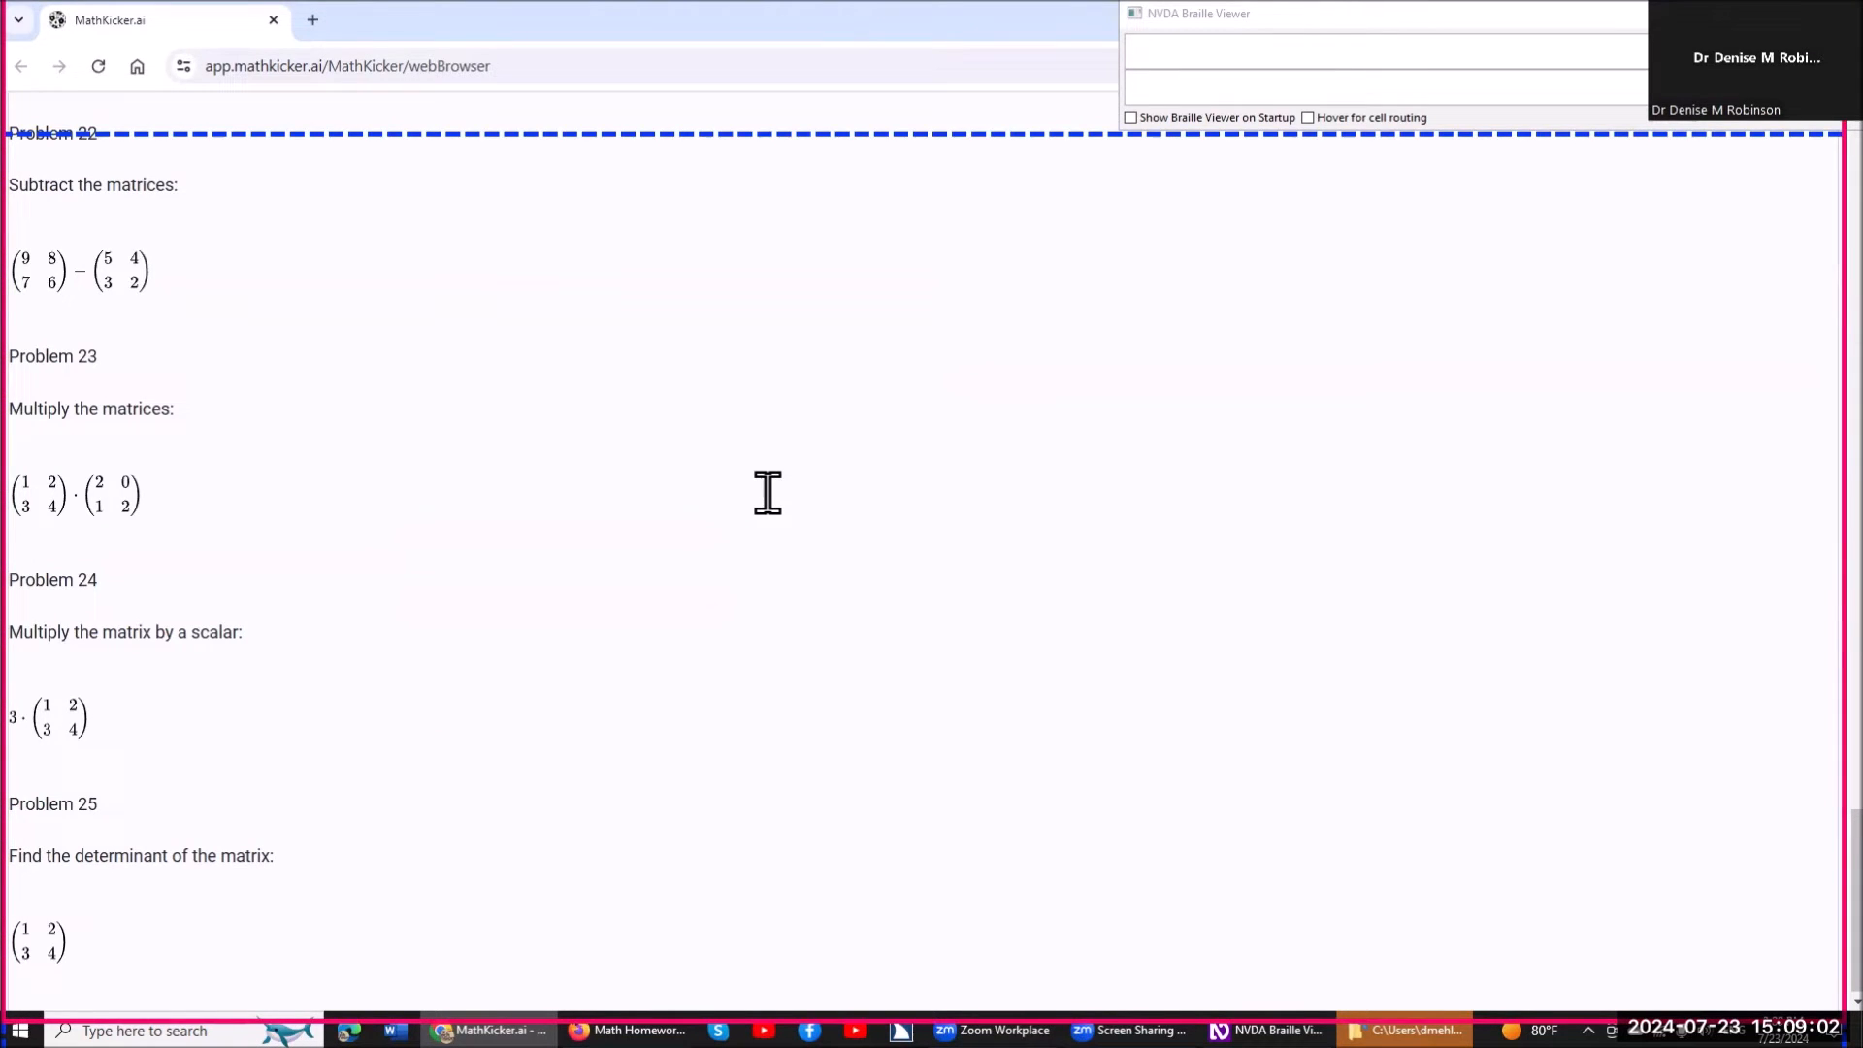
key("Up")
key("Down")
Go to the equation 2x+3=11 under Problem 1 and open its step-by-step solving dialog.
key("ctrl+Home")
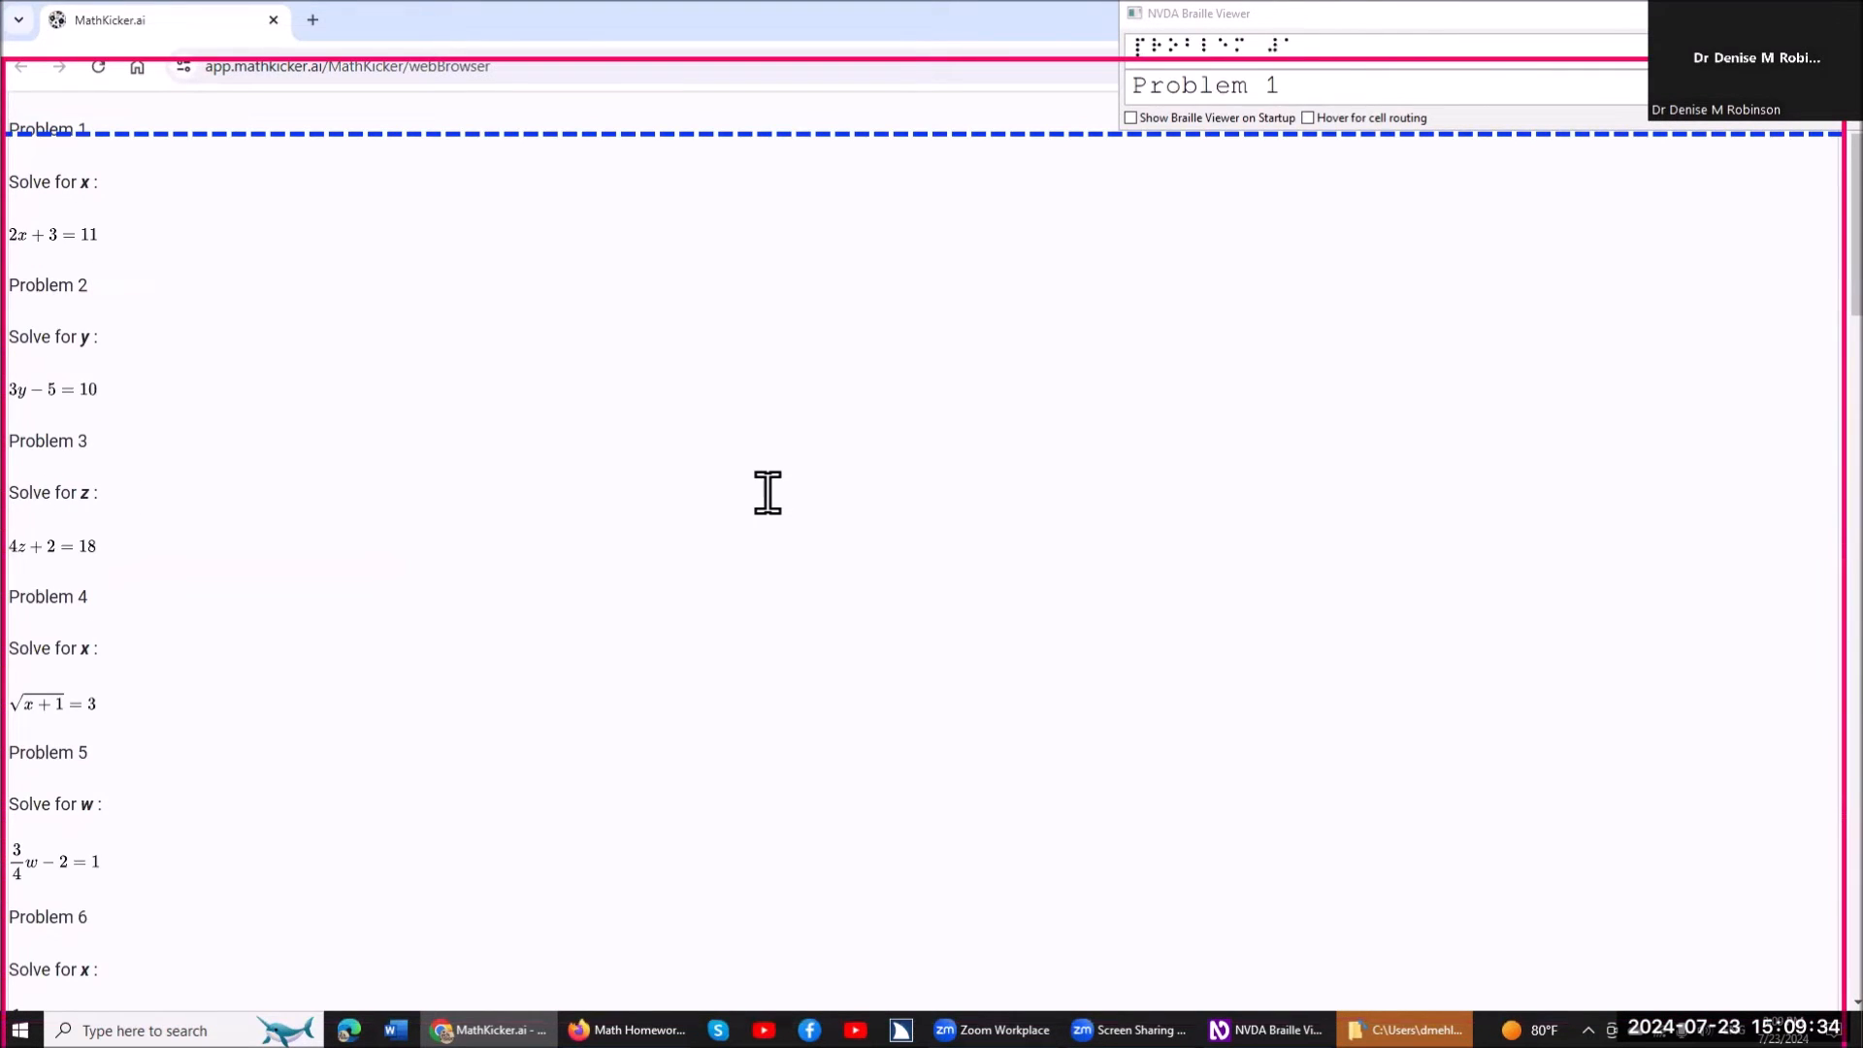
key("Down")
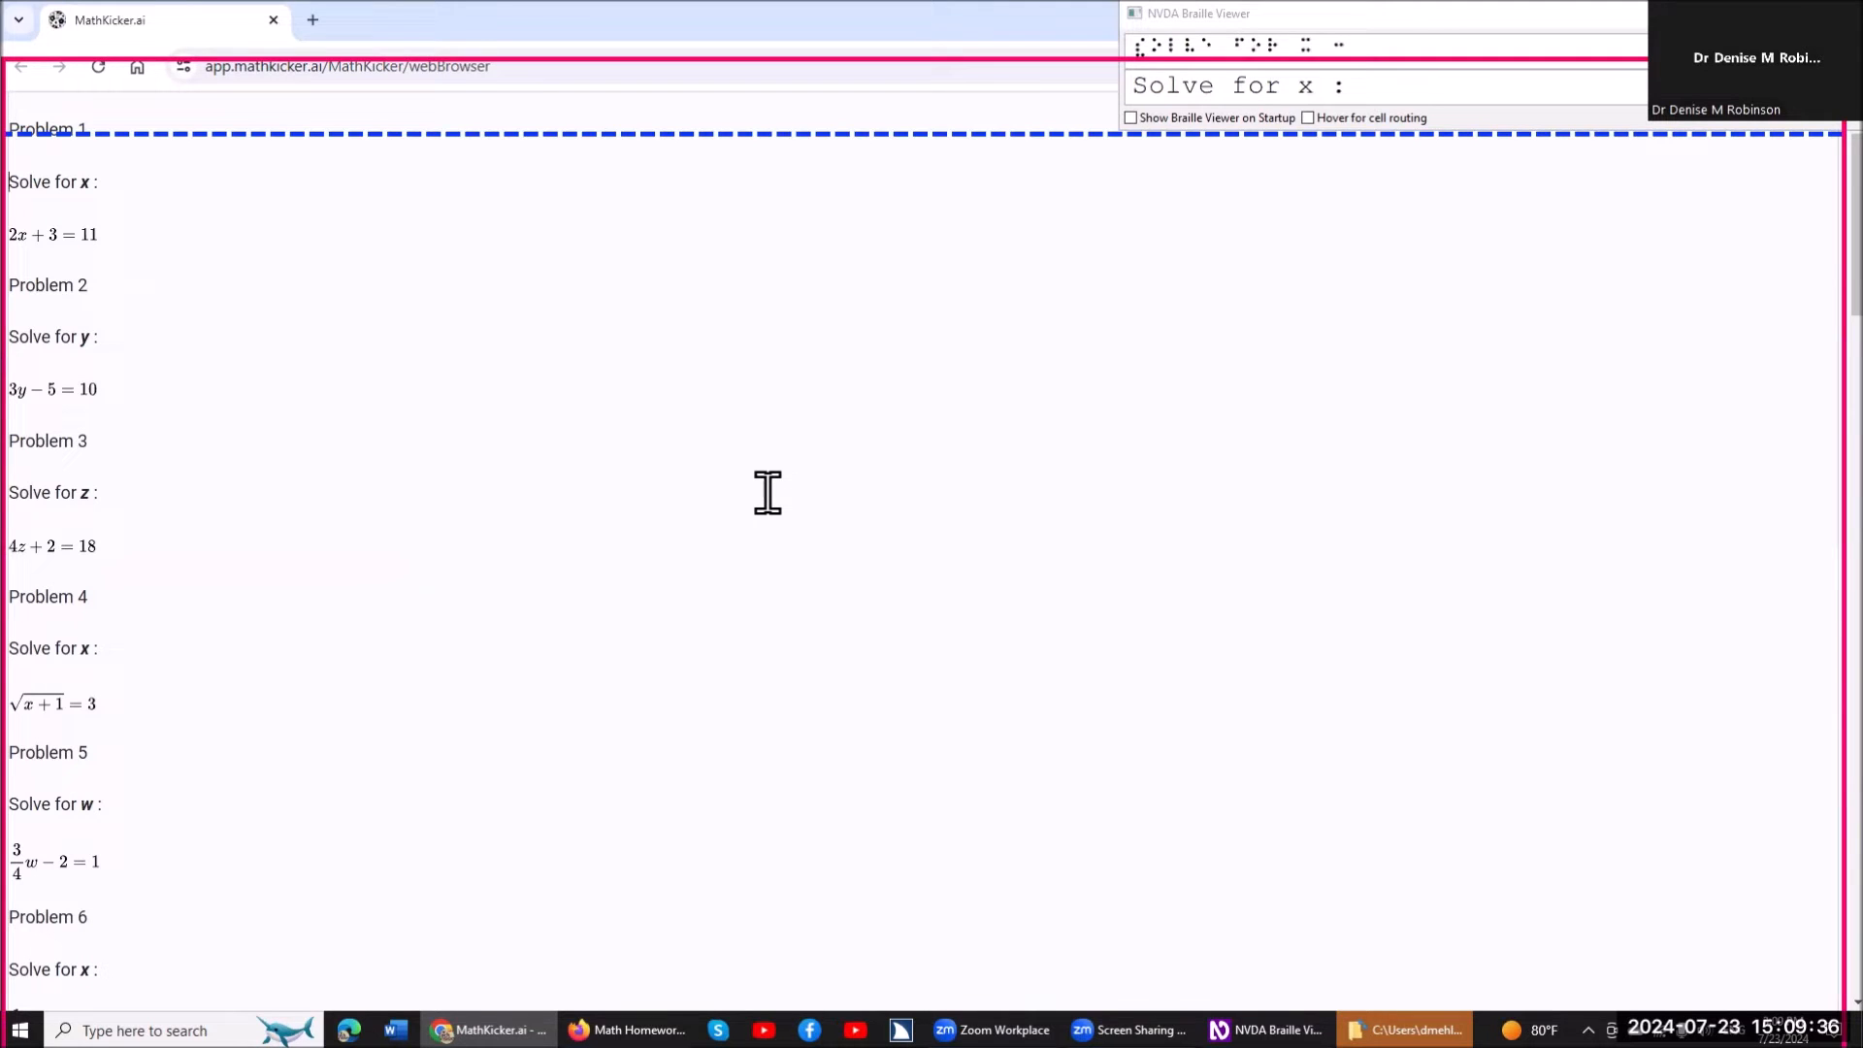
key("Down")
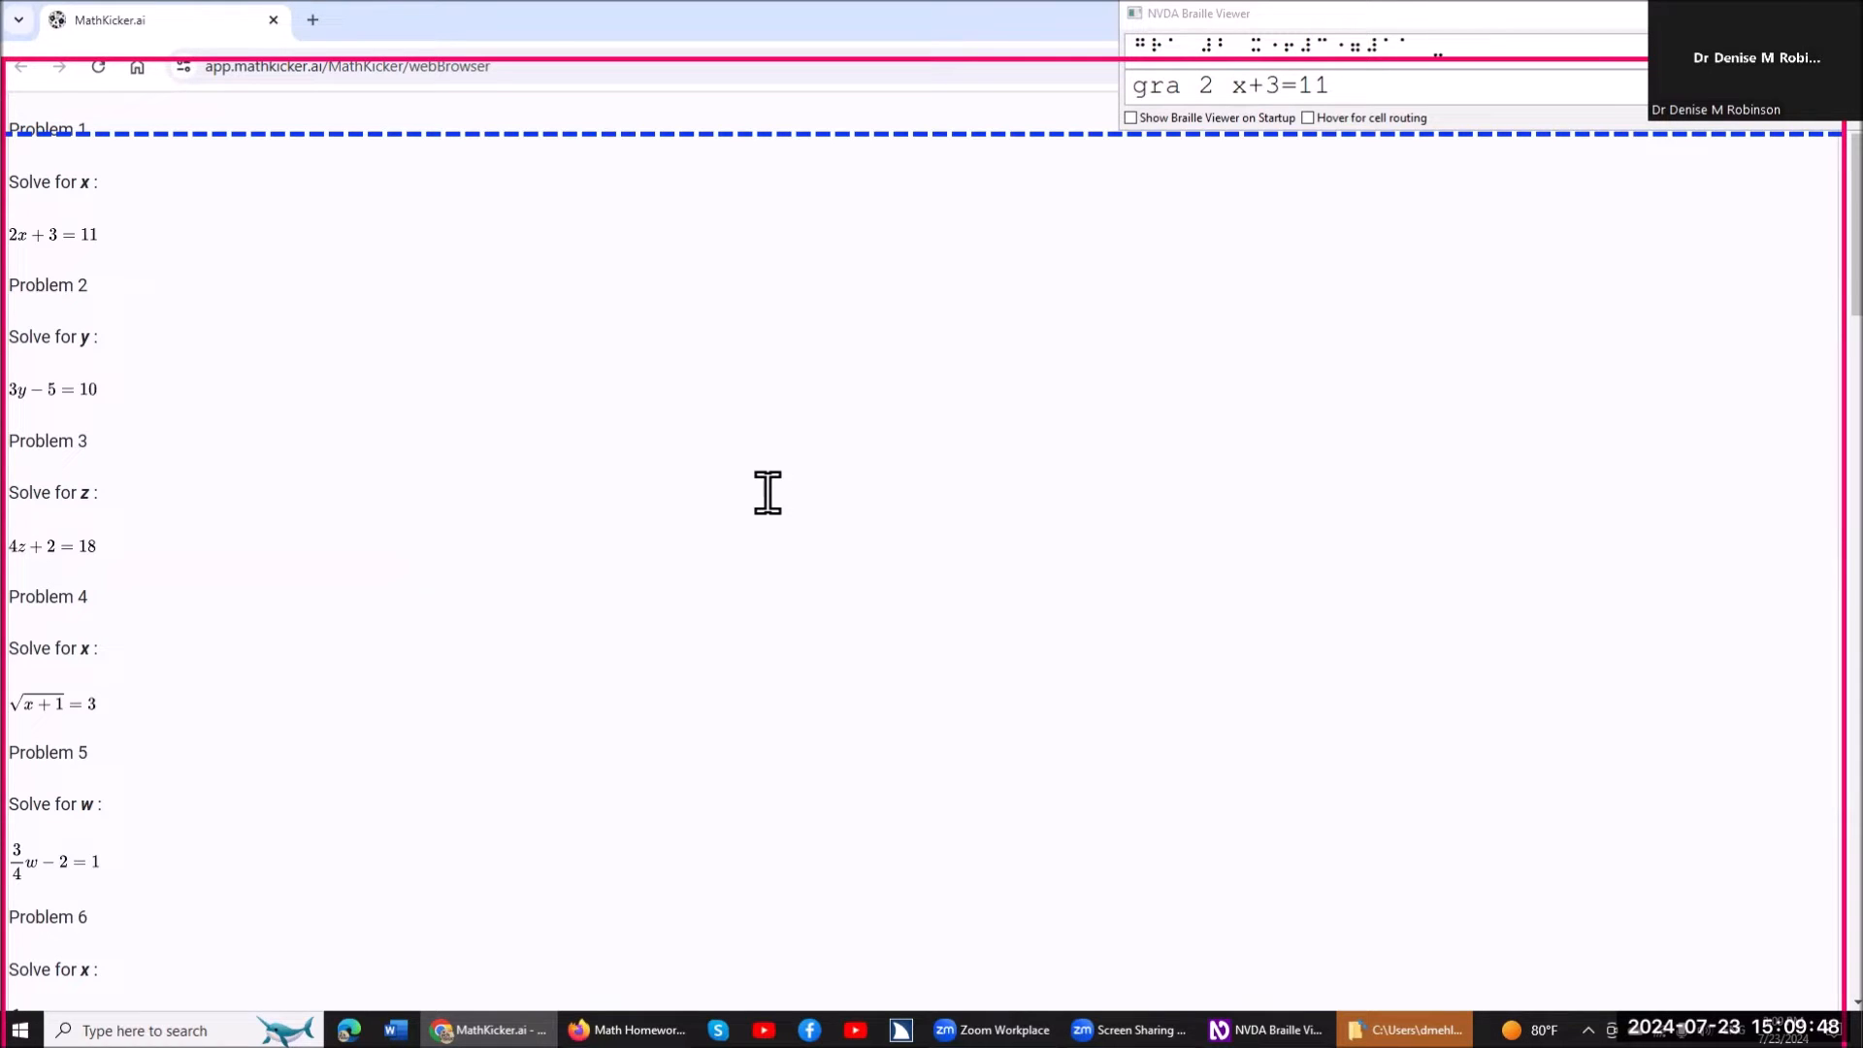
key("End")
key("ctrl+s")
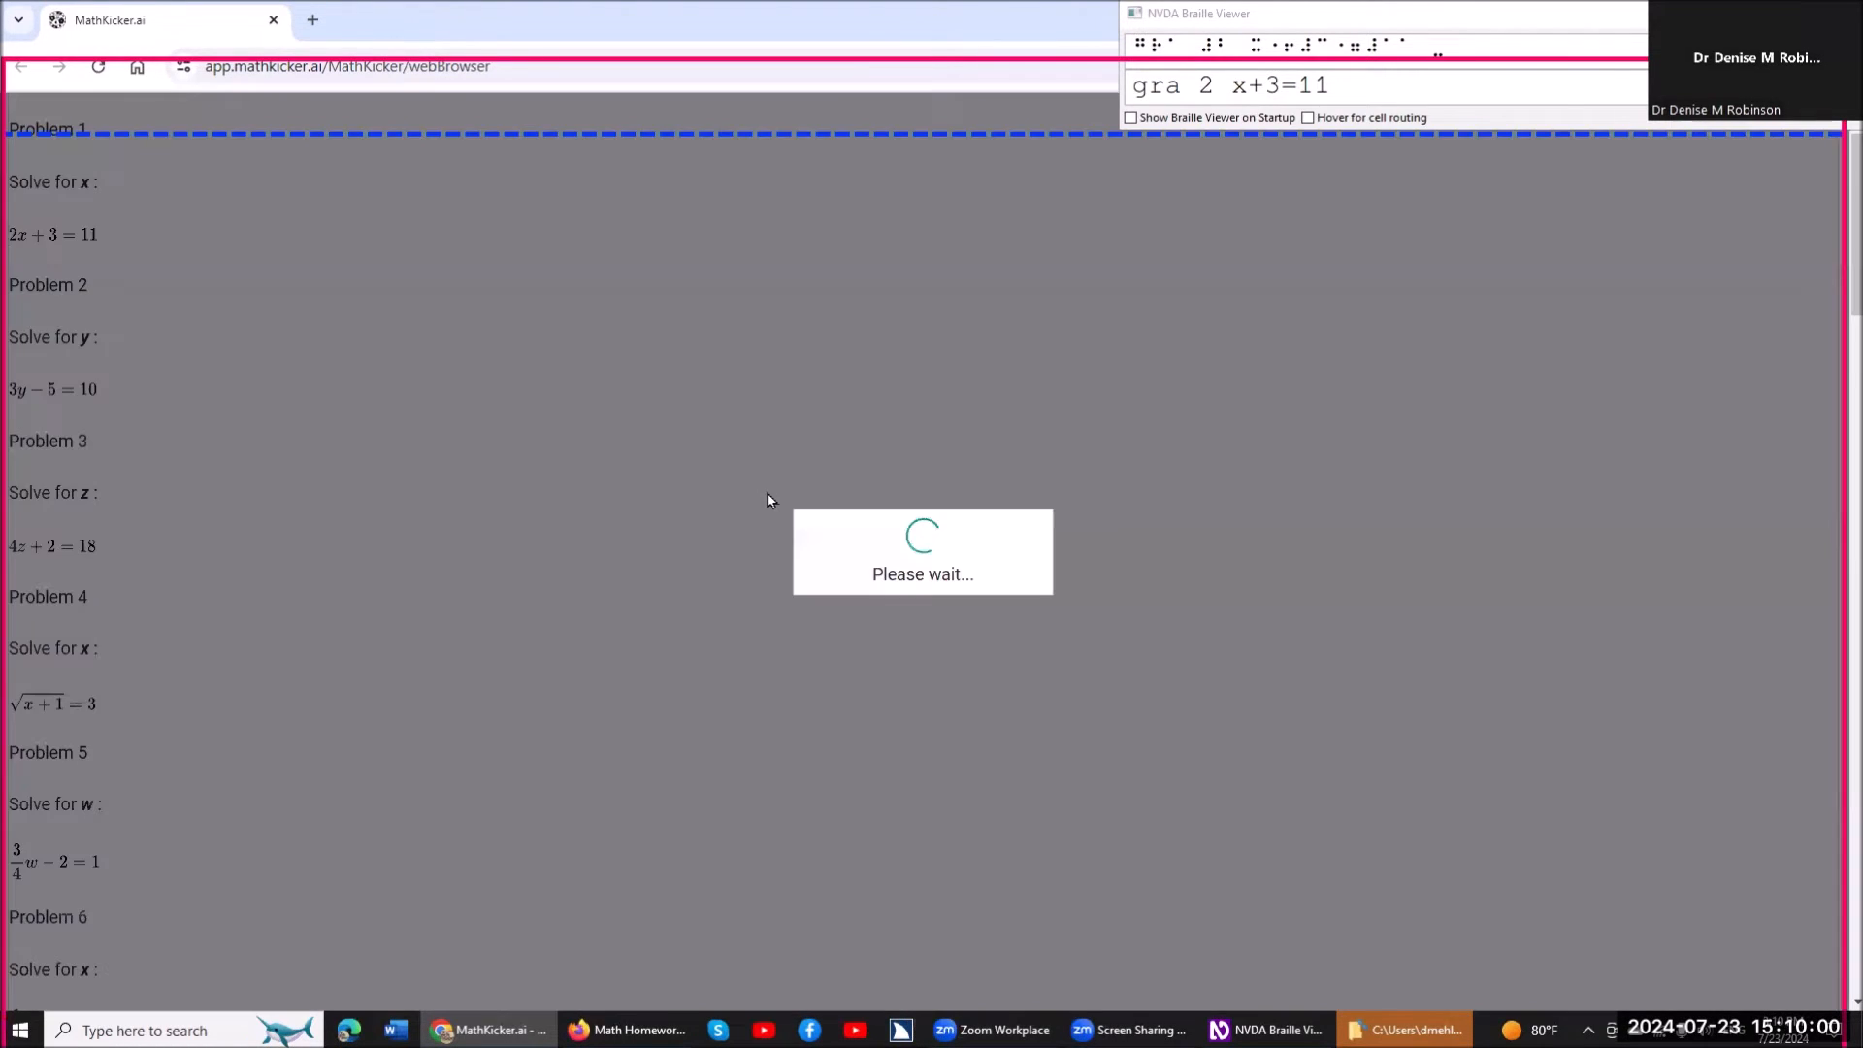
Go through the terms of 2x+3=11 in the solving dialog and subtract 3 from both sides.
key("Tab")
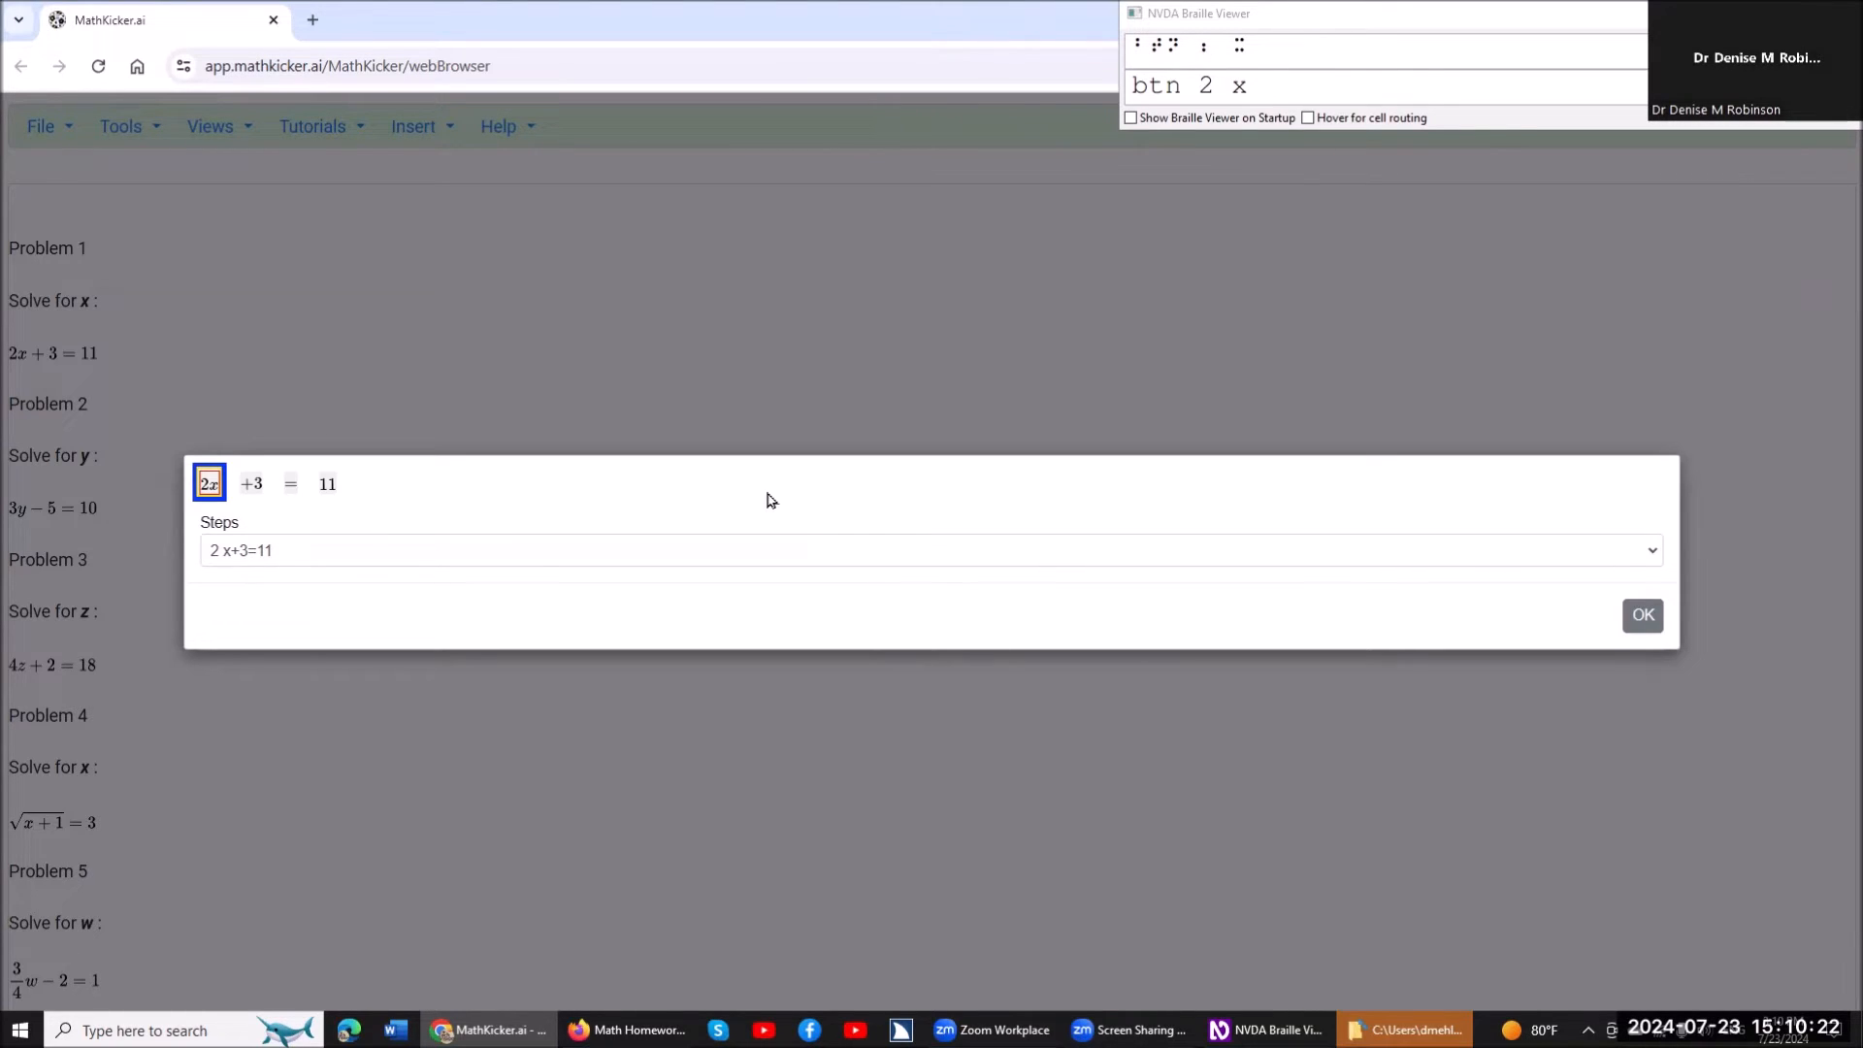
key("Insert+space")
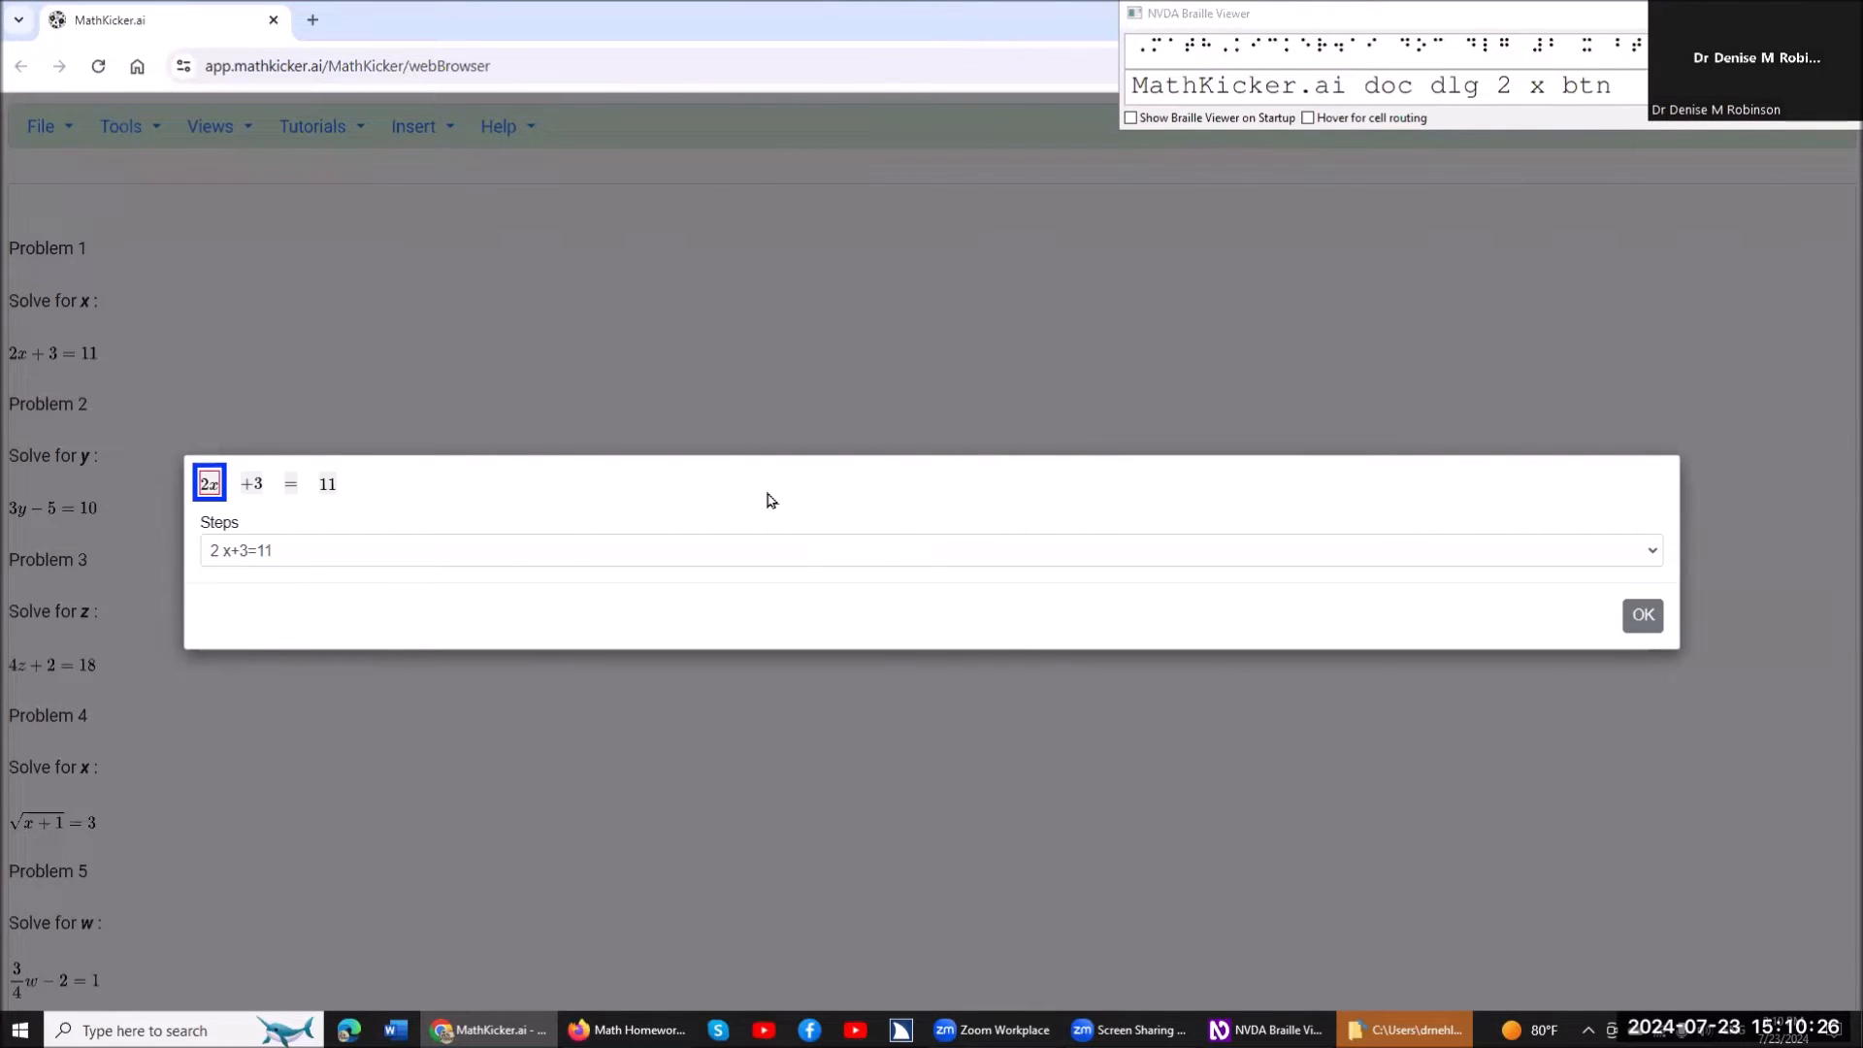
key("Tab")
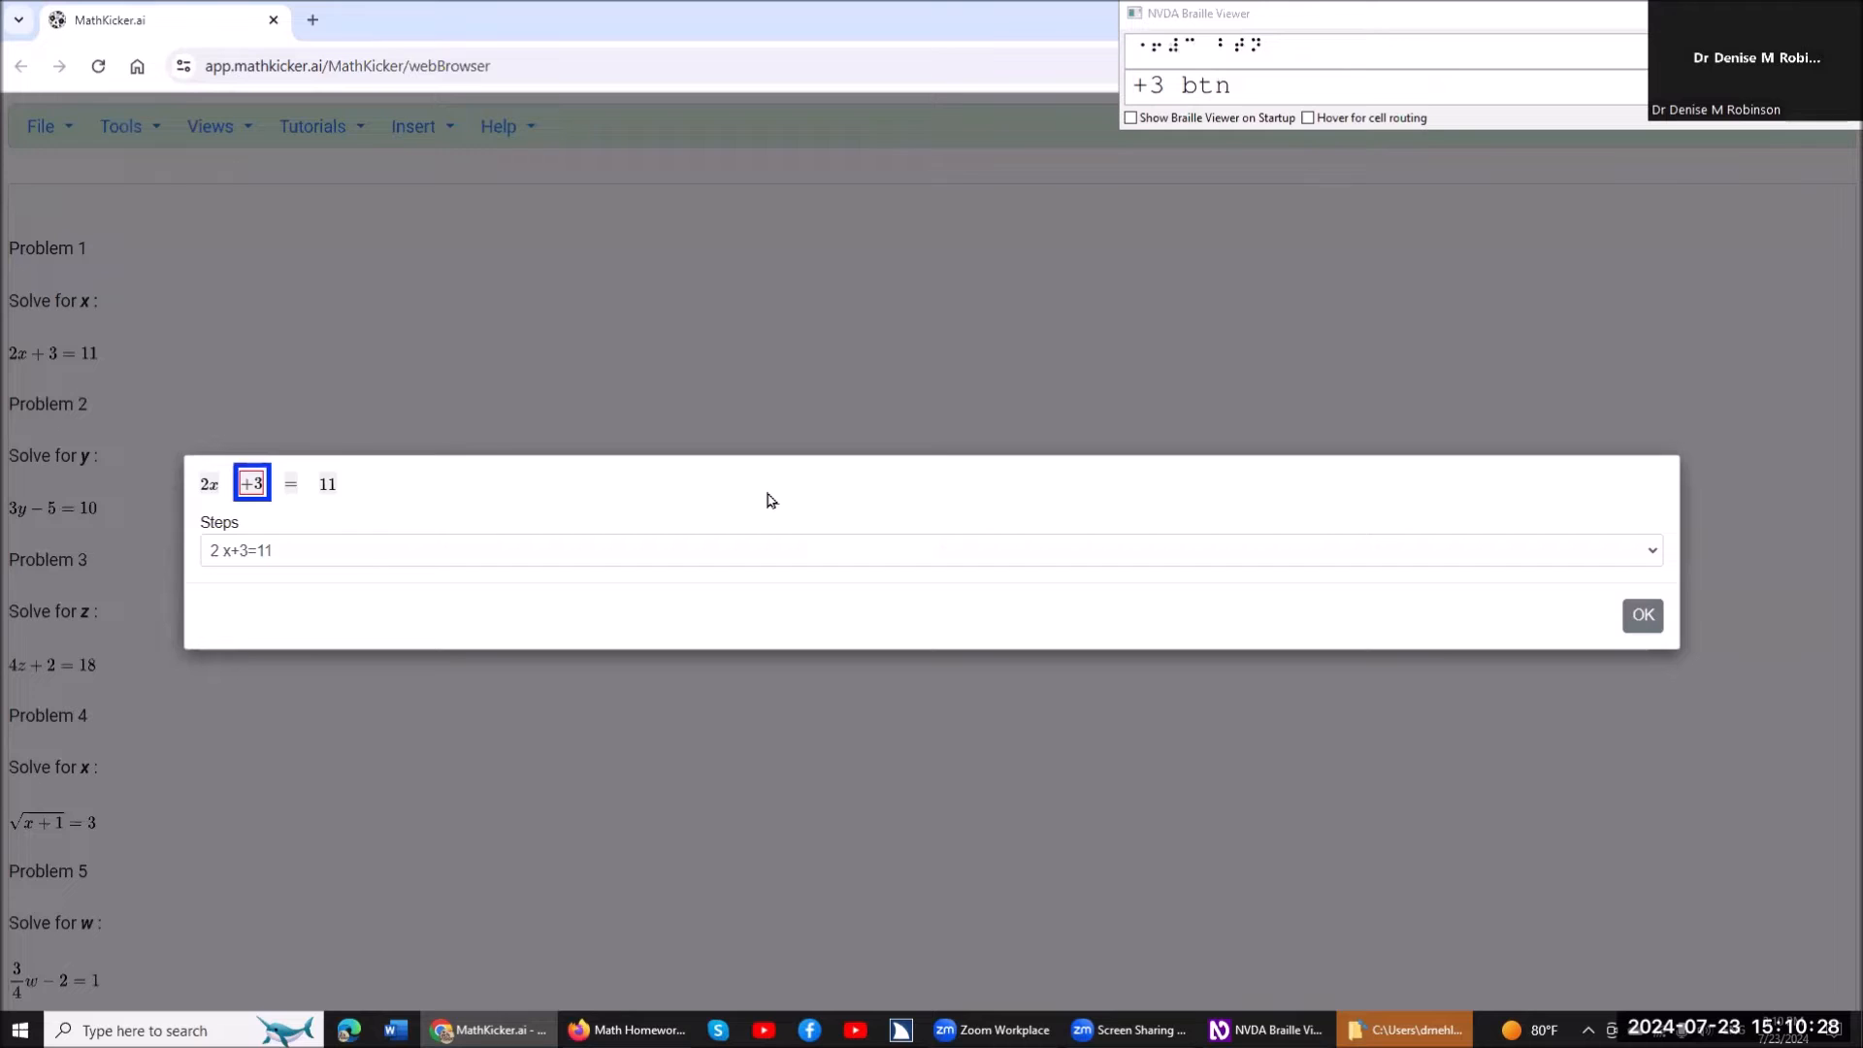
key("Tab")
key("Tab")
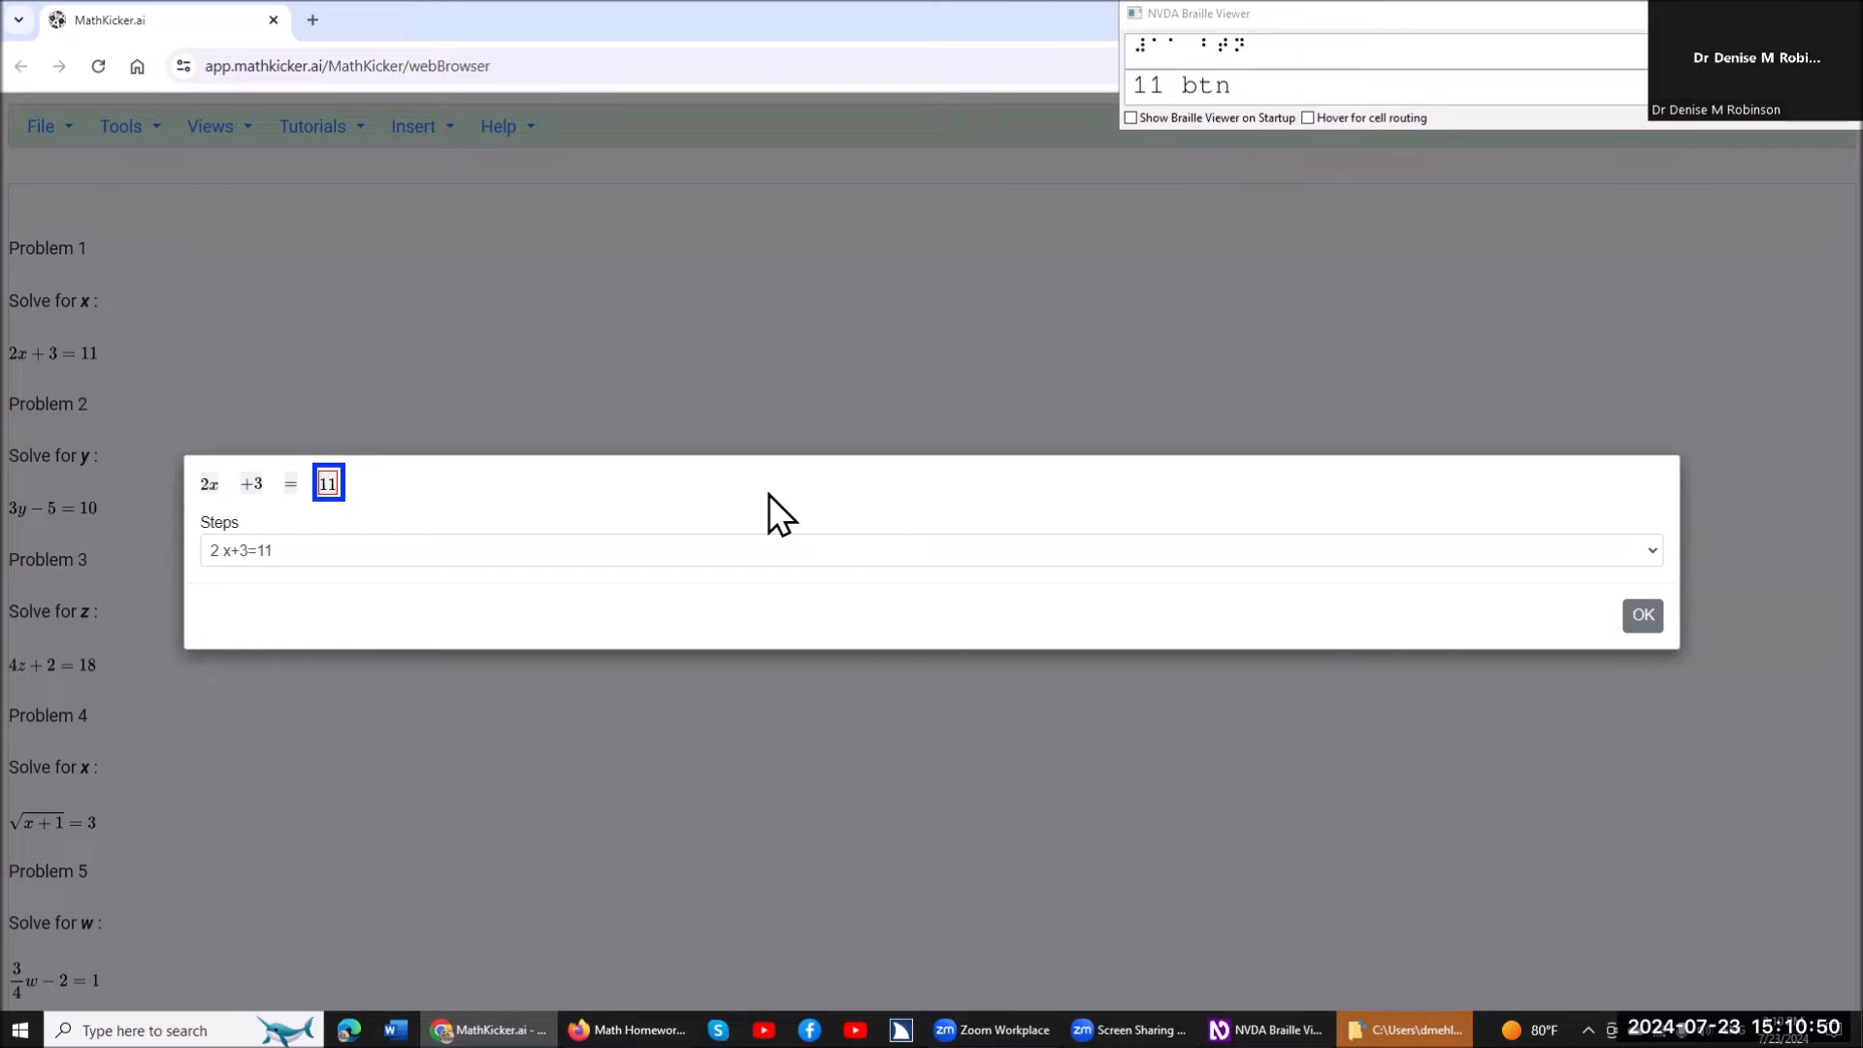
key("Left")
key("Left")
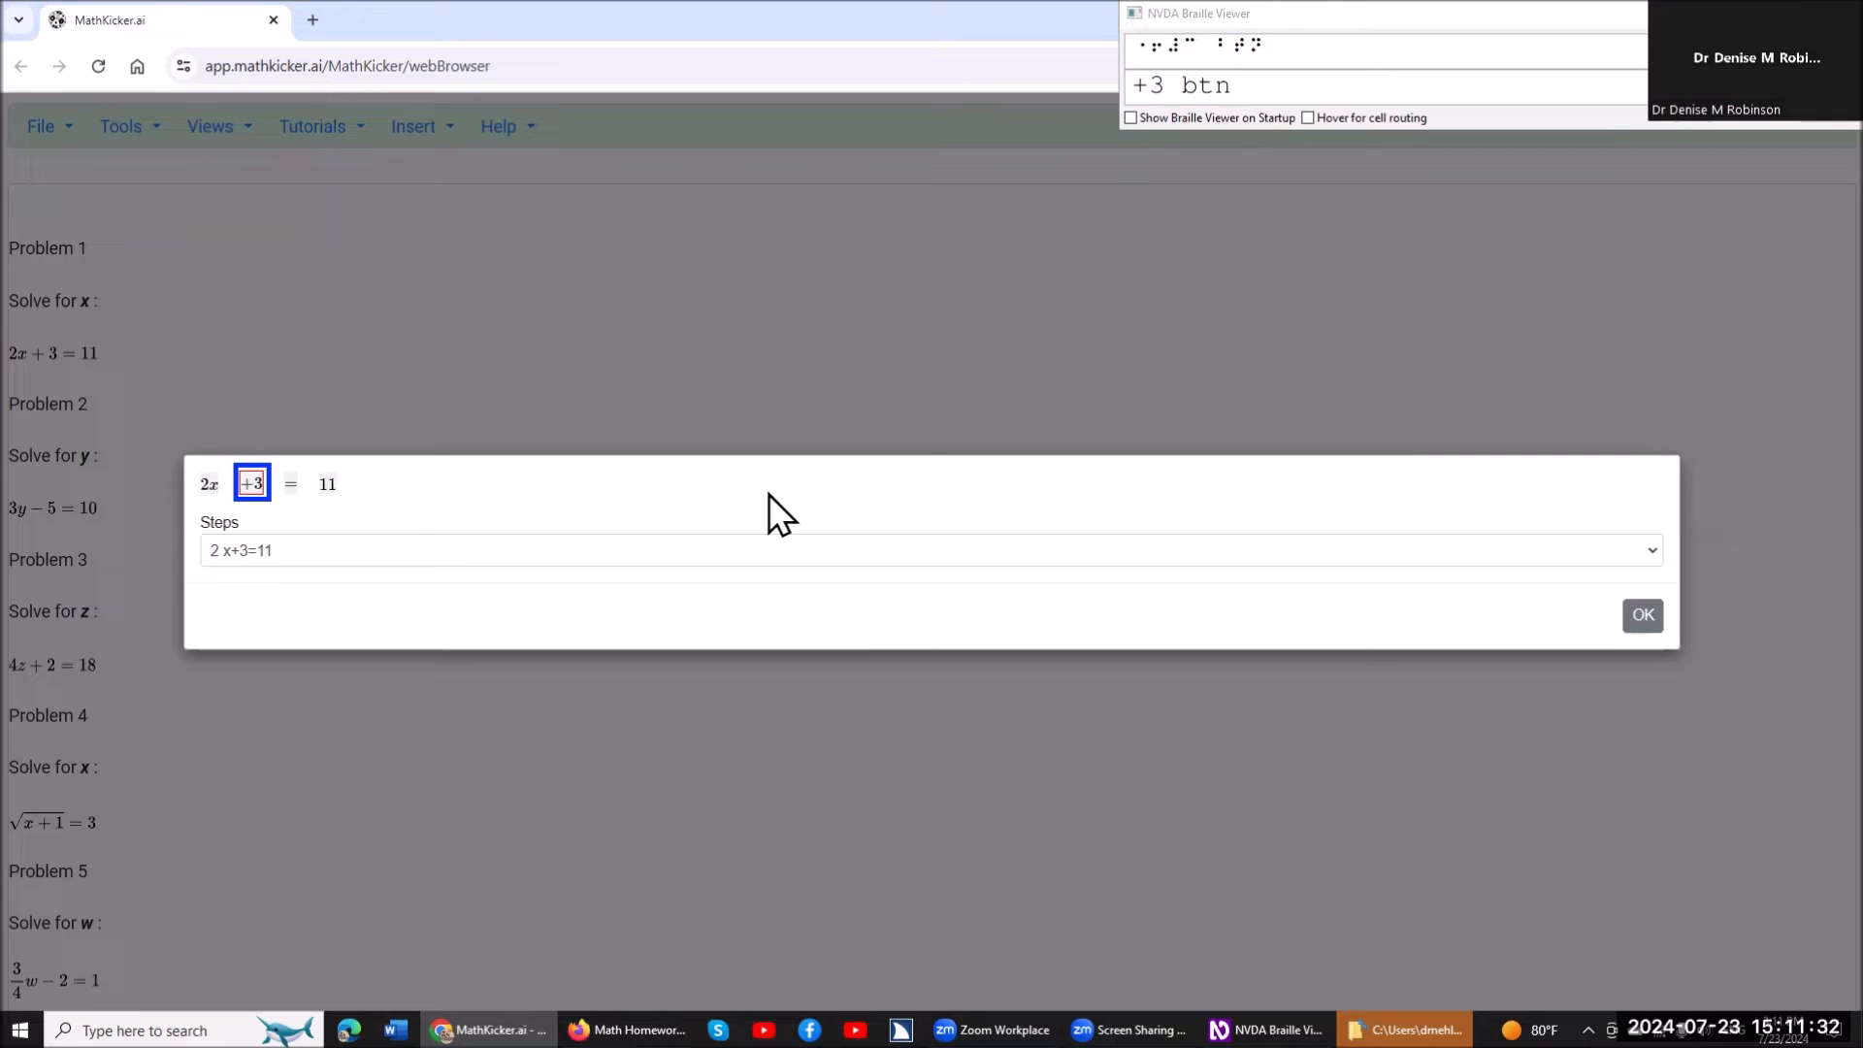
key("Return")
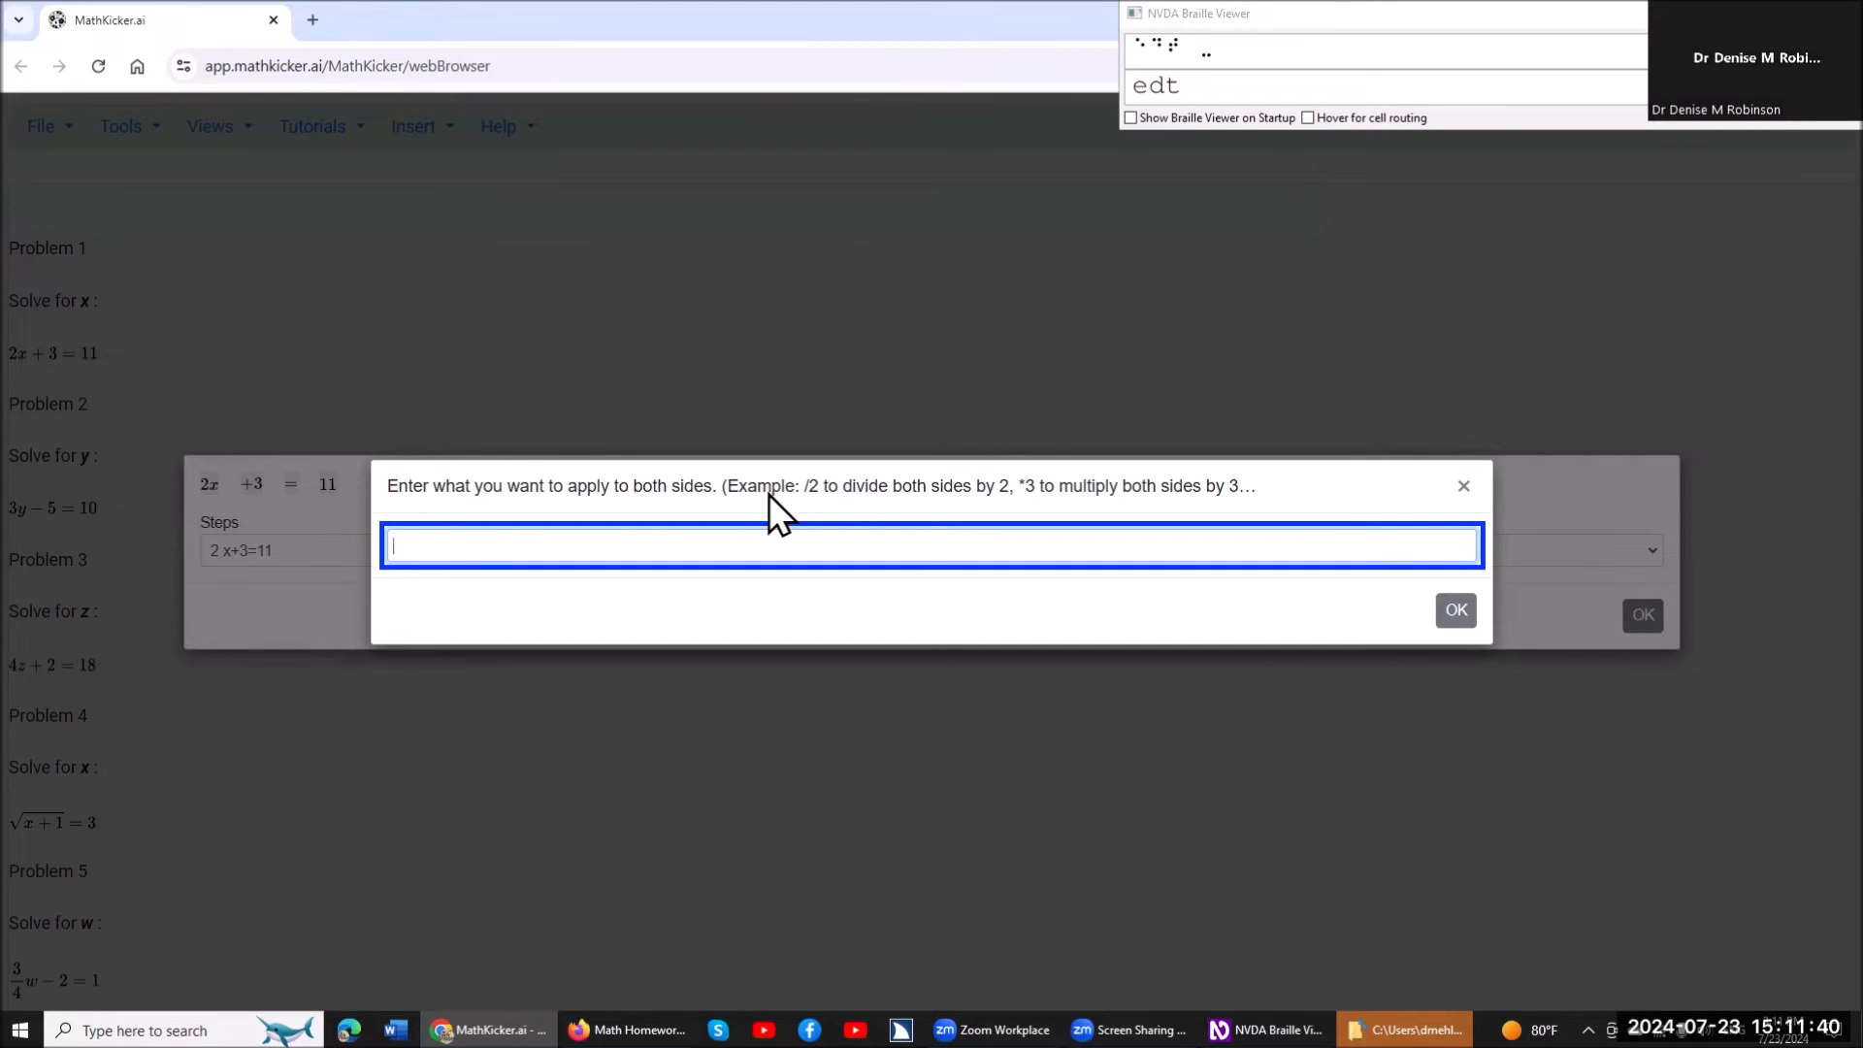
key("ctrl")
type("-3")
key("Return")
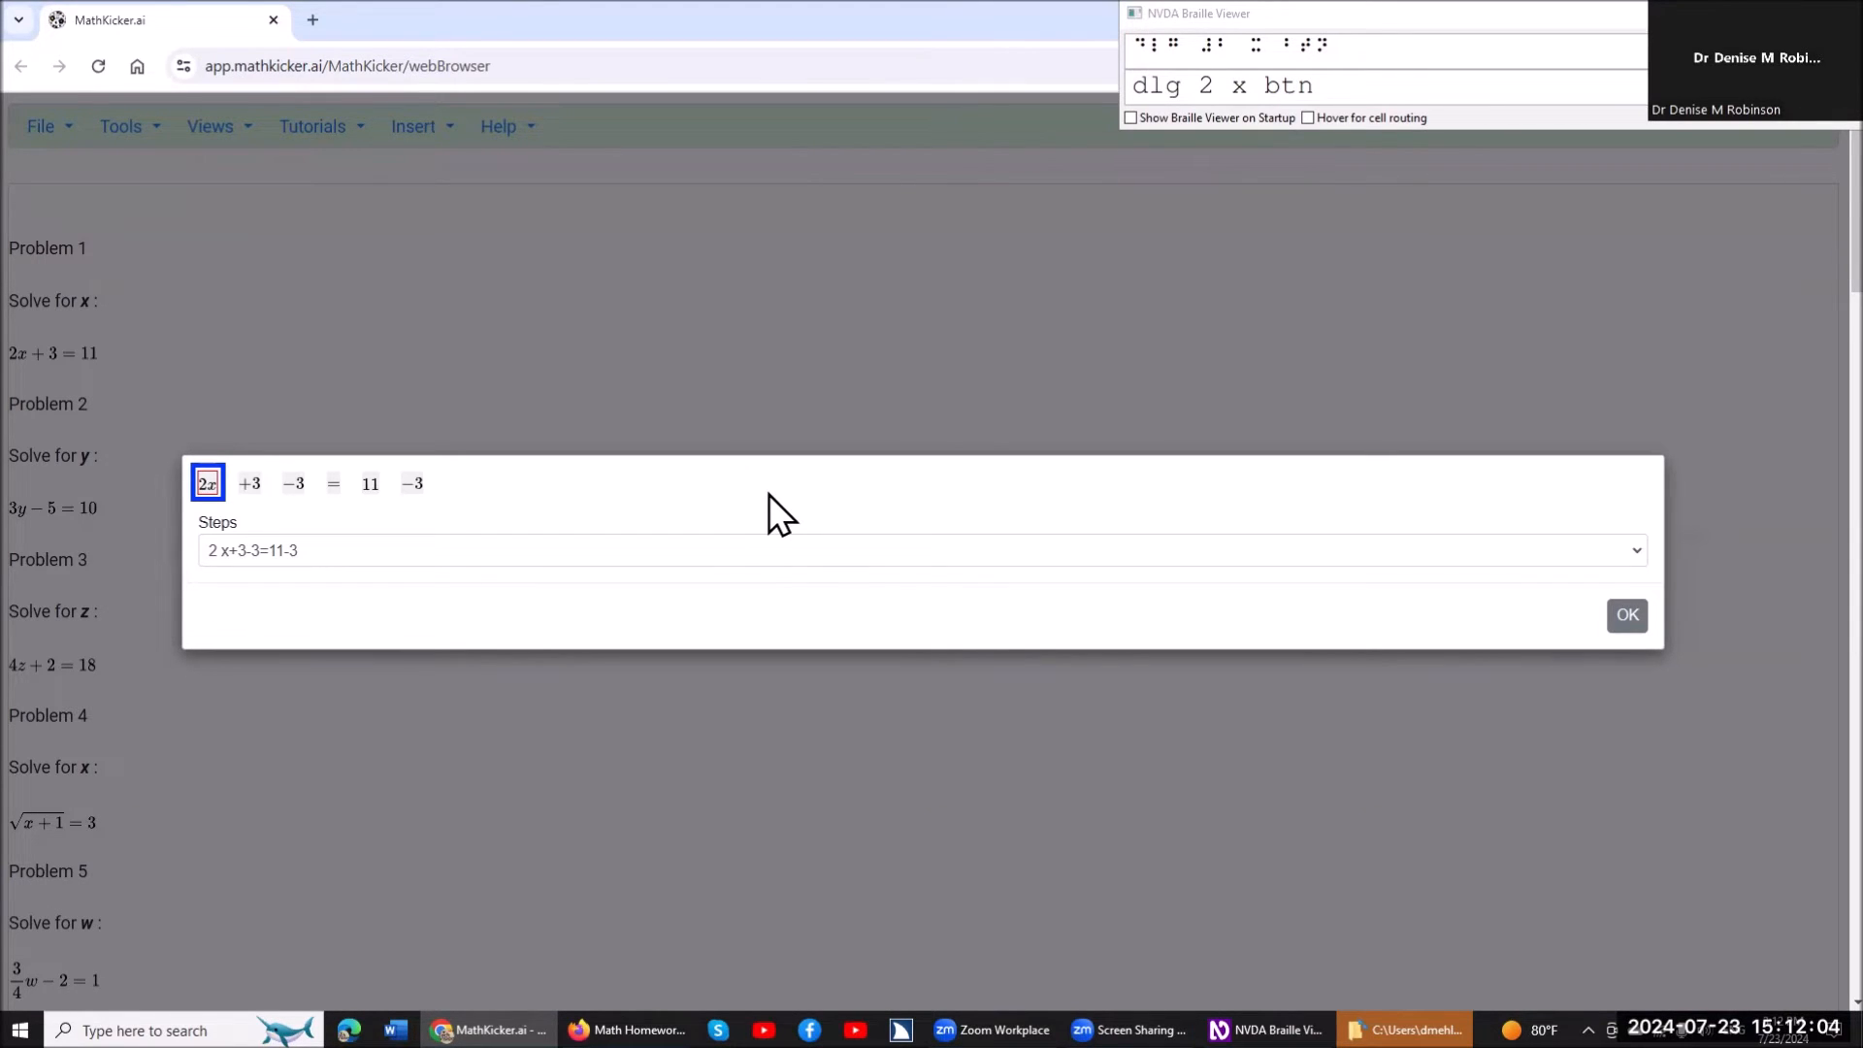
Select the terms 11 and -3 after the equals sign and replace them with 8.
key("Tab")
key("Tab")
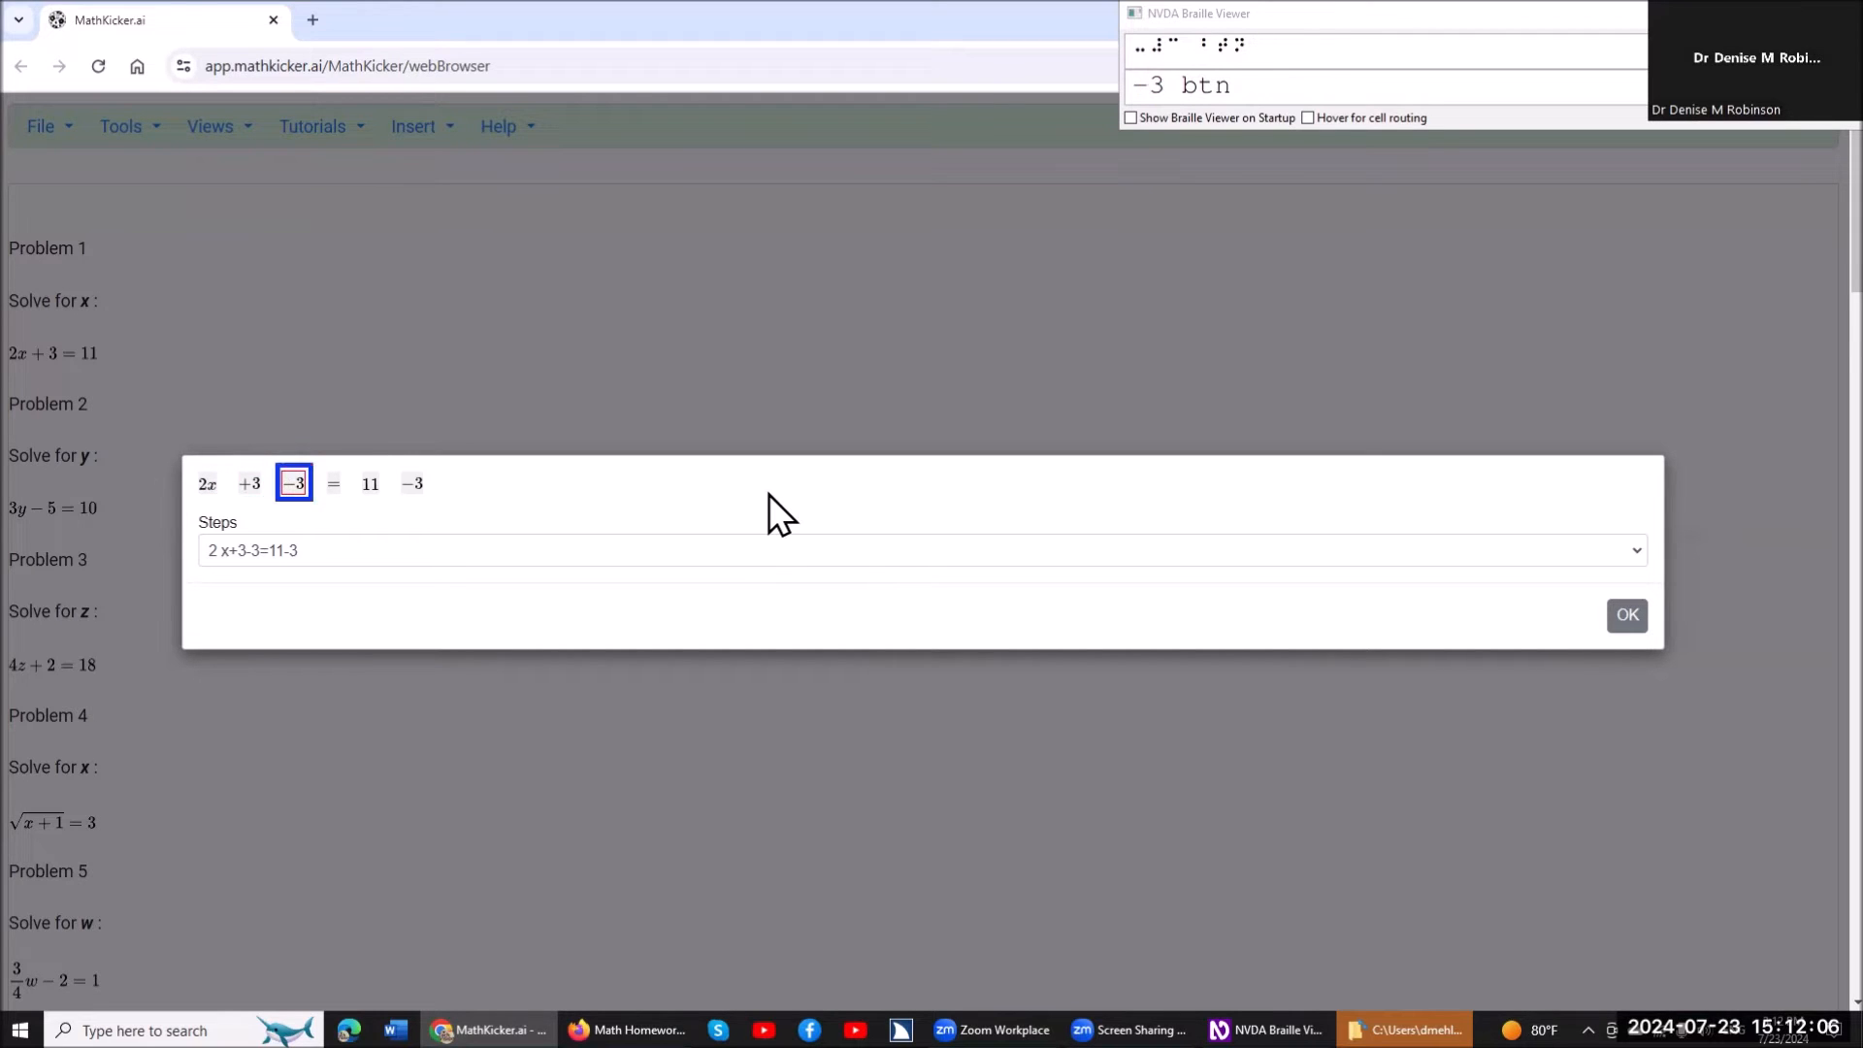
key("Tab")
key("Tab")
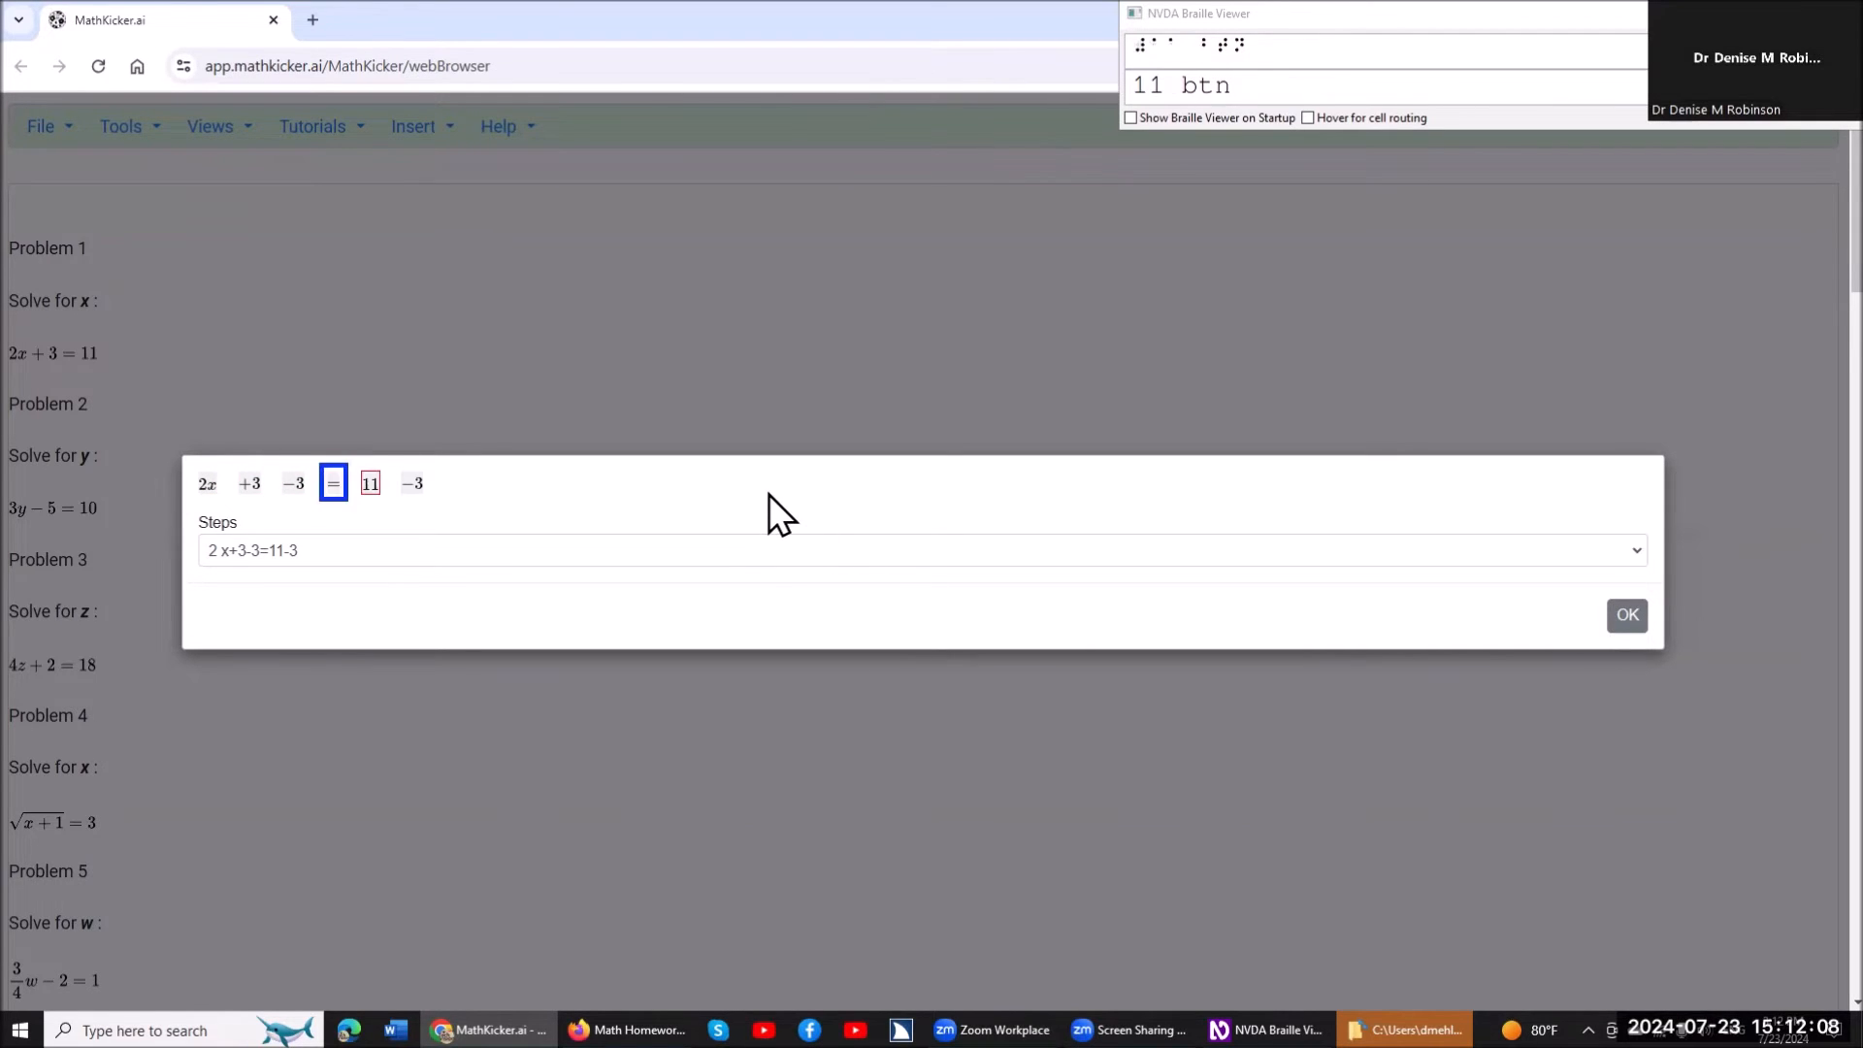
key("Tab")
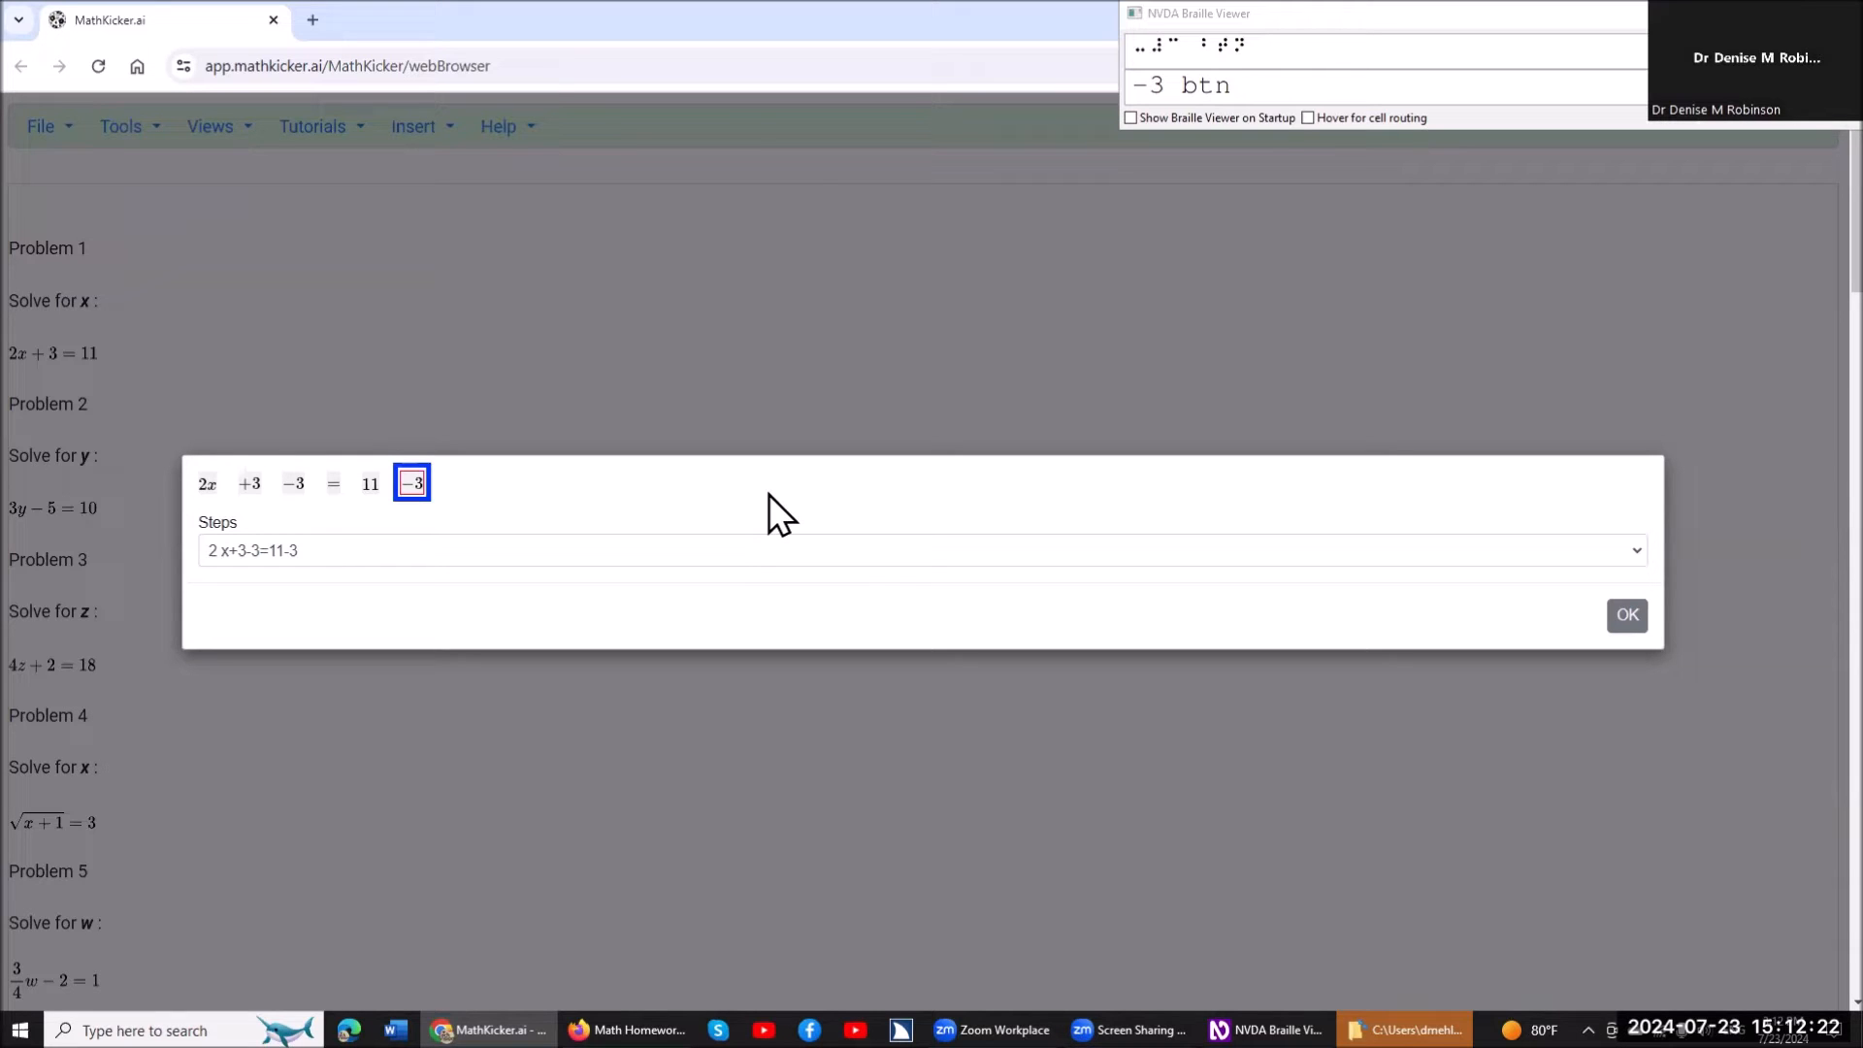
key("space")
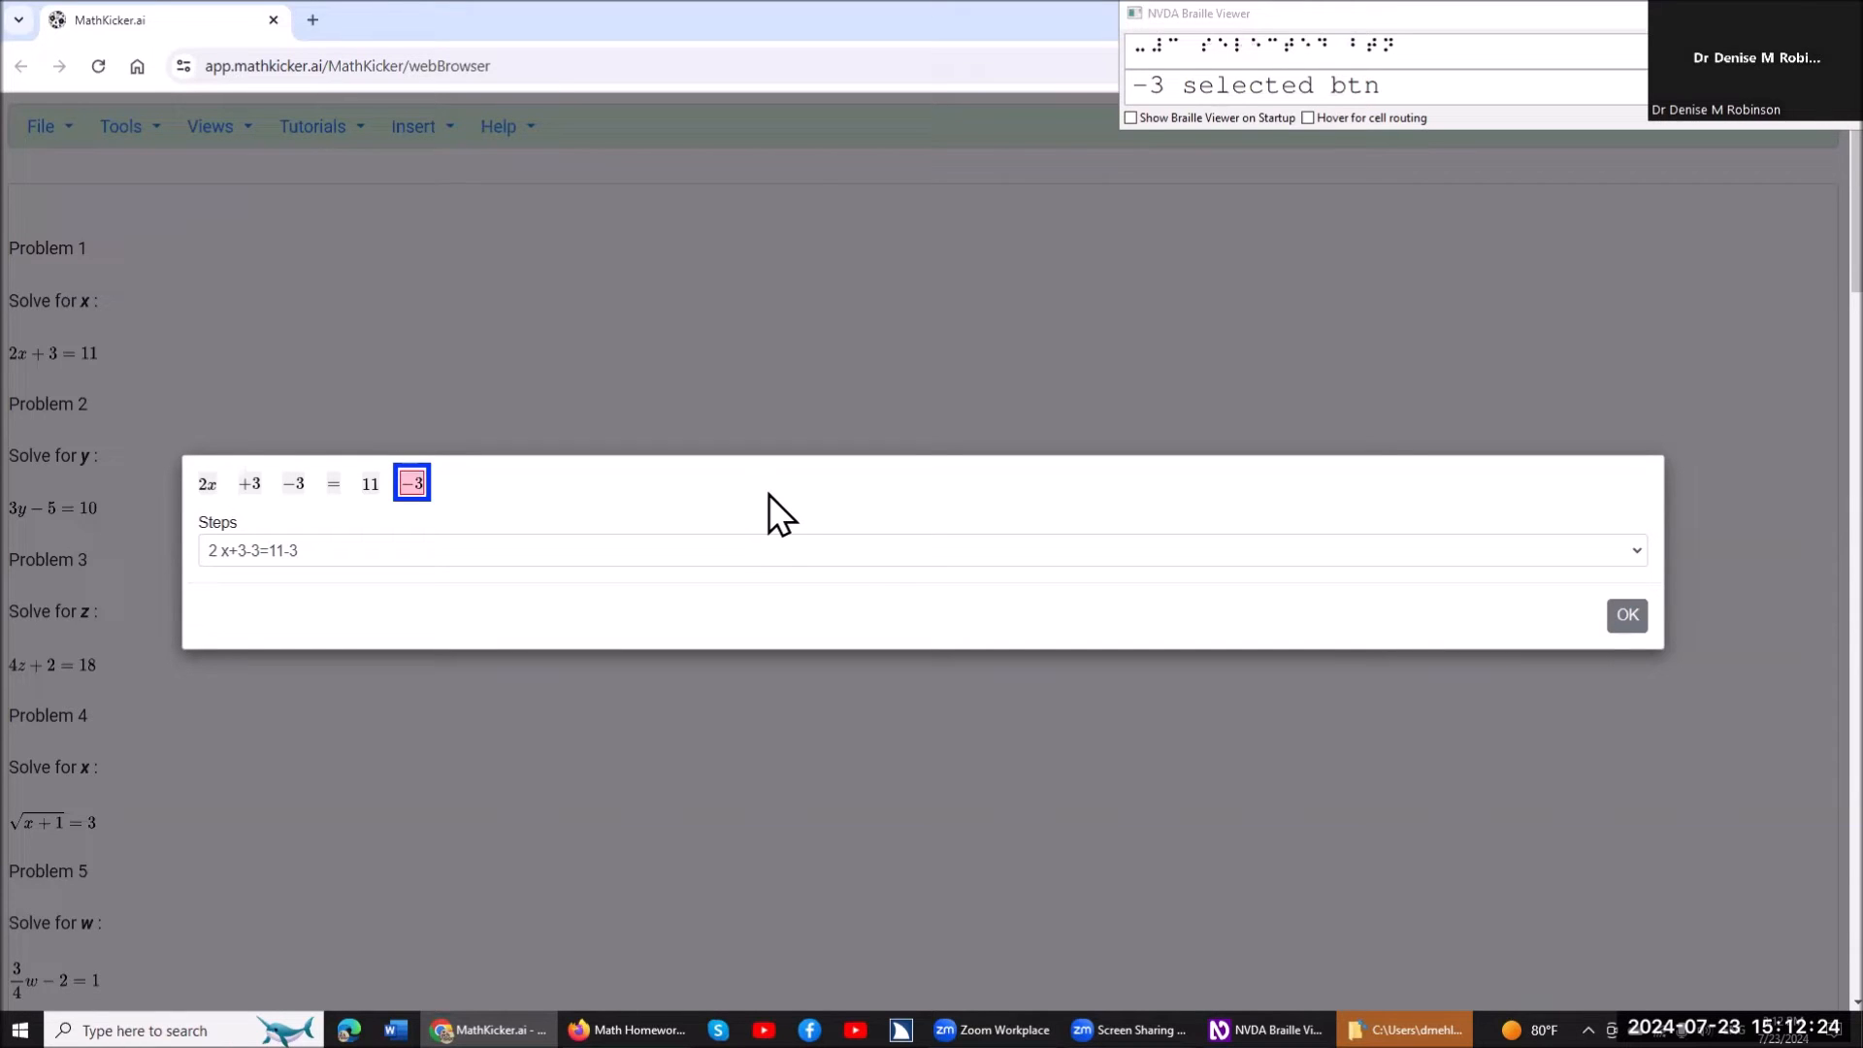
key("Left")
key("space")
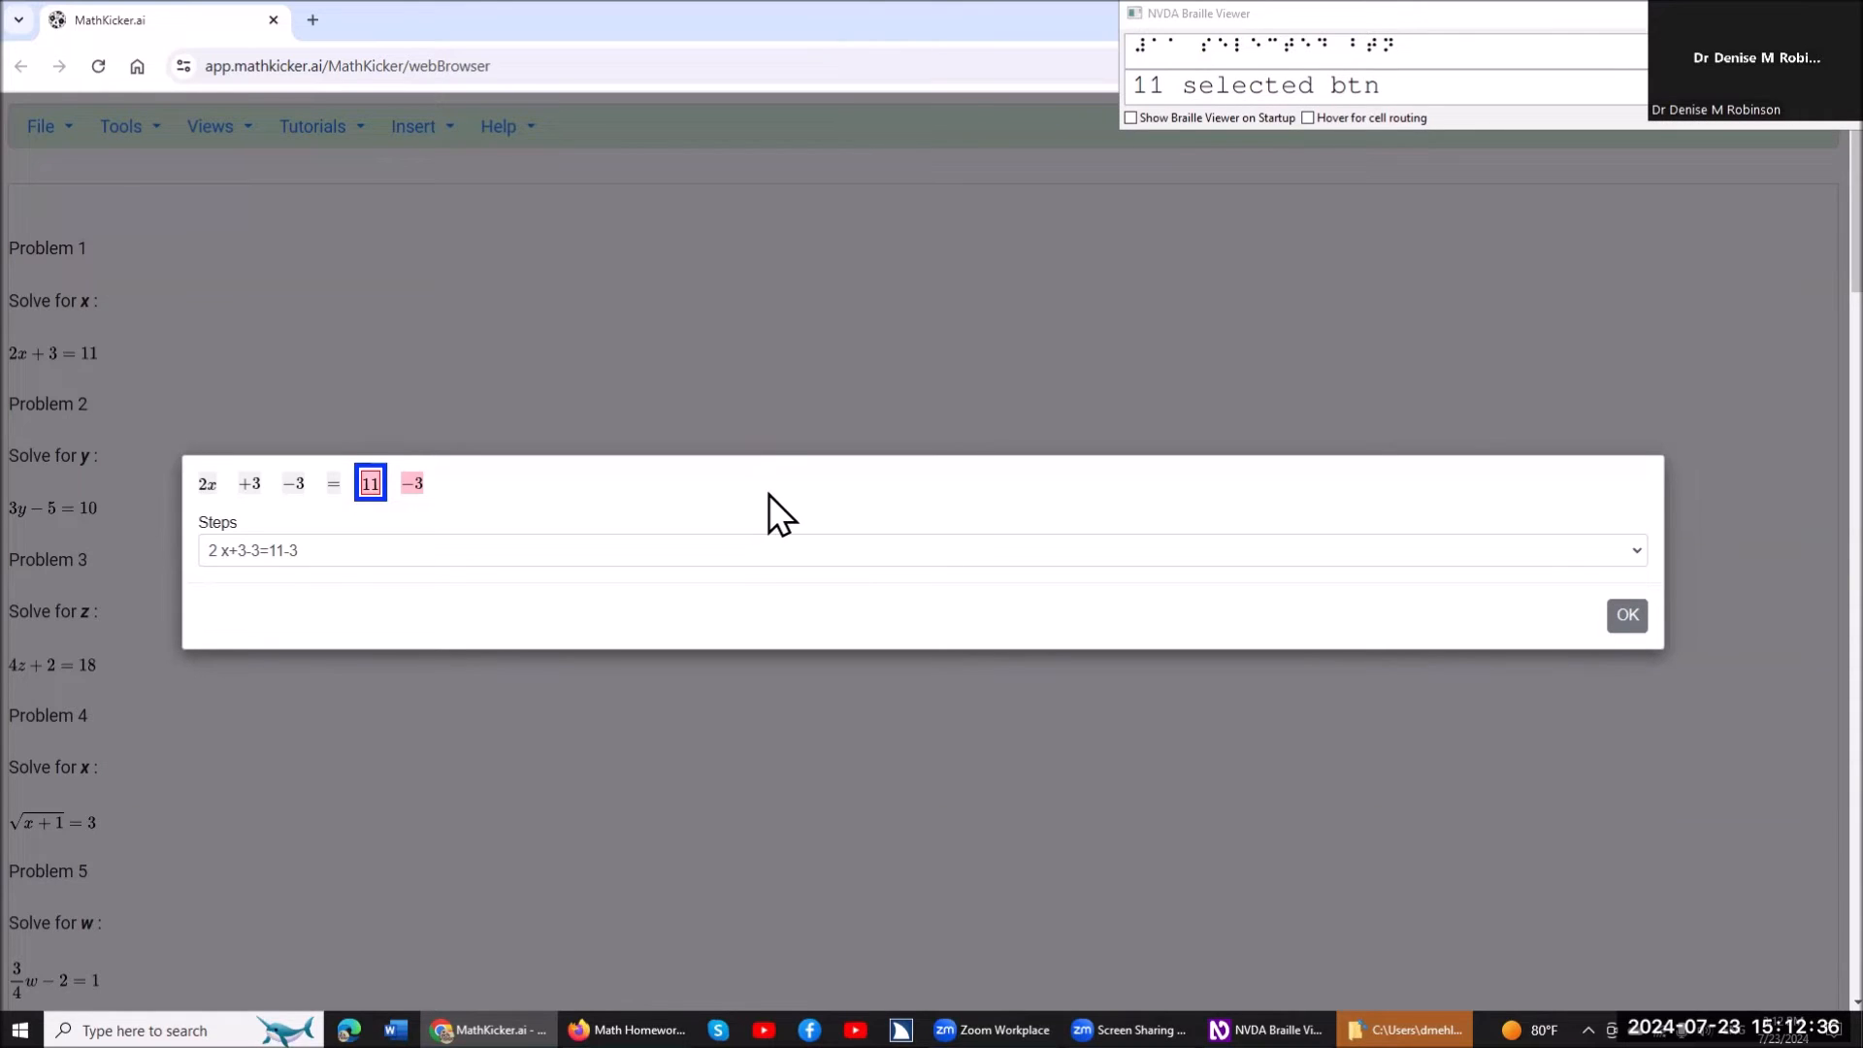
key("Return")
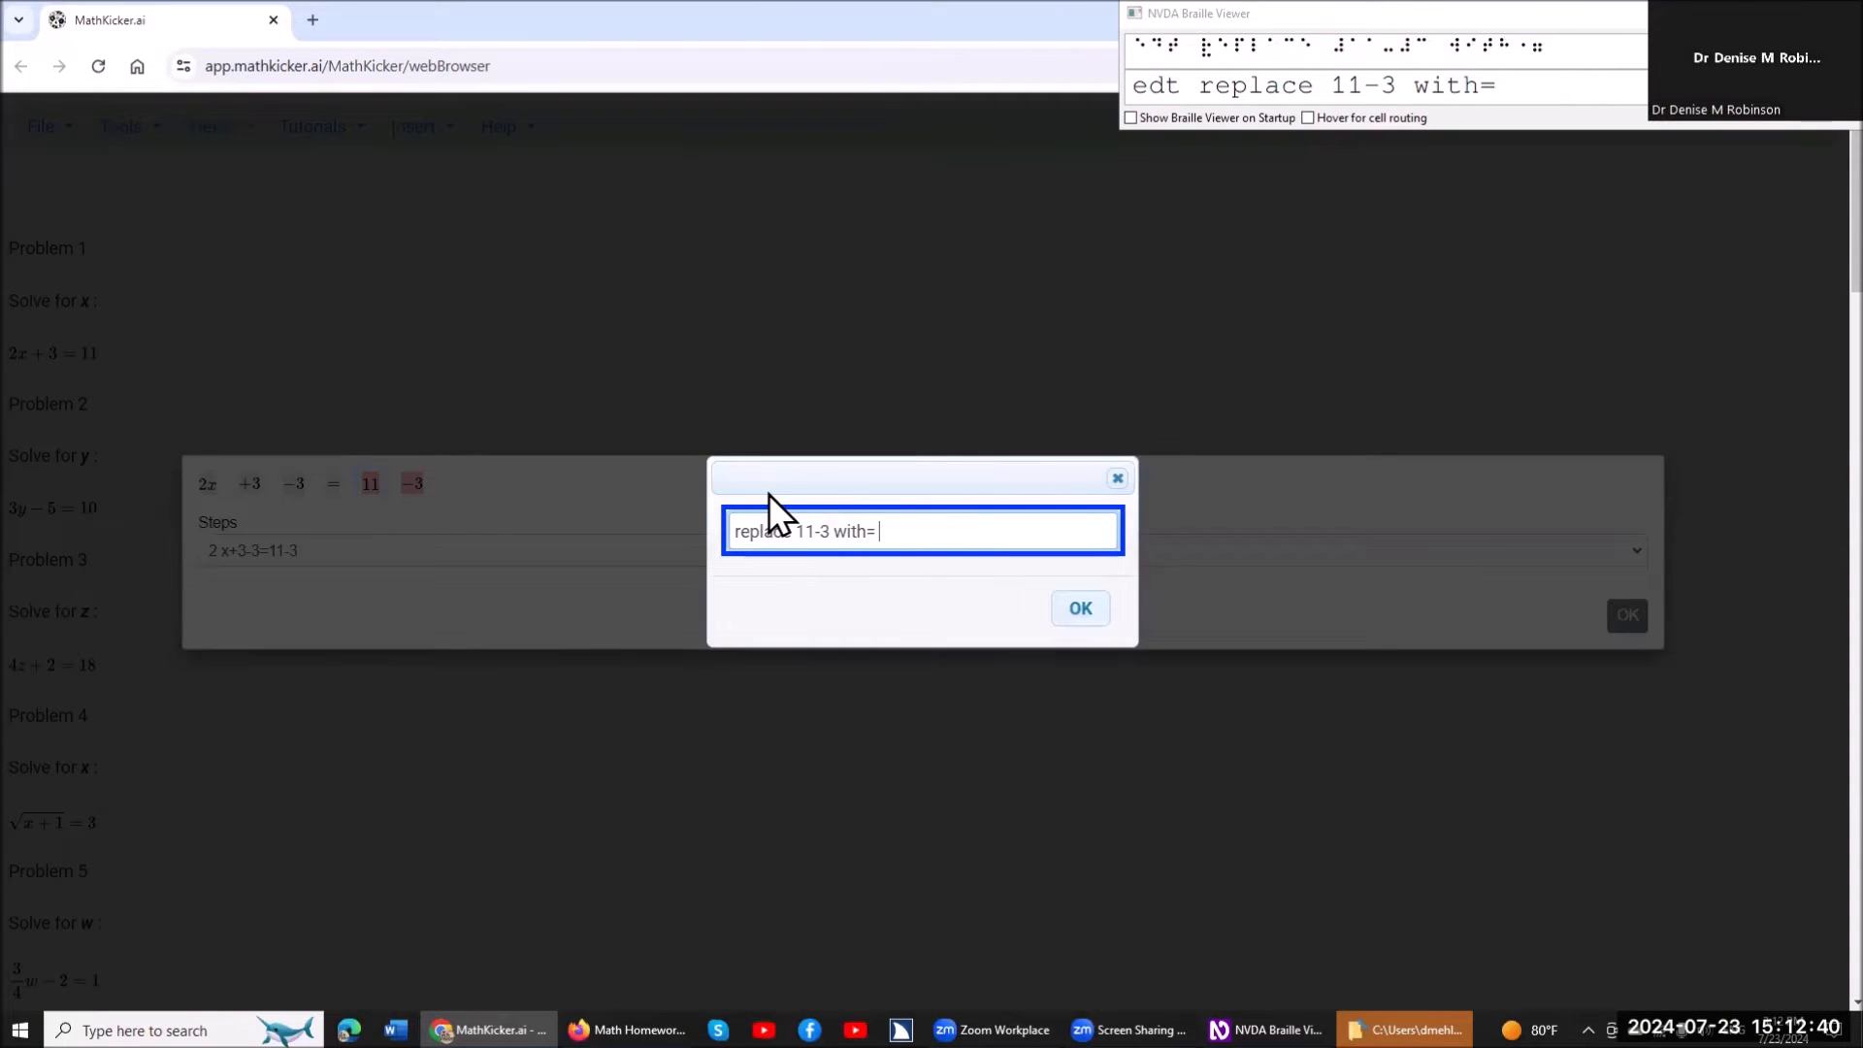
type("8")
key("Return")
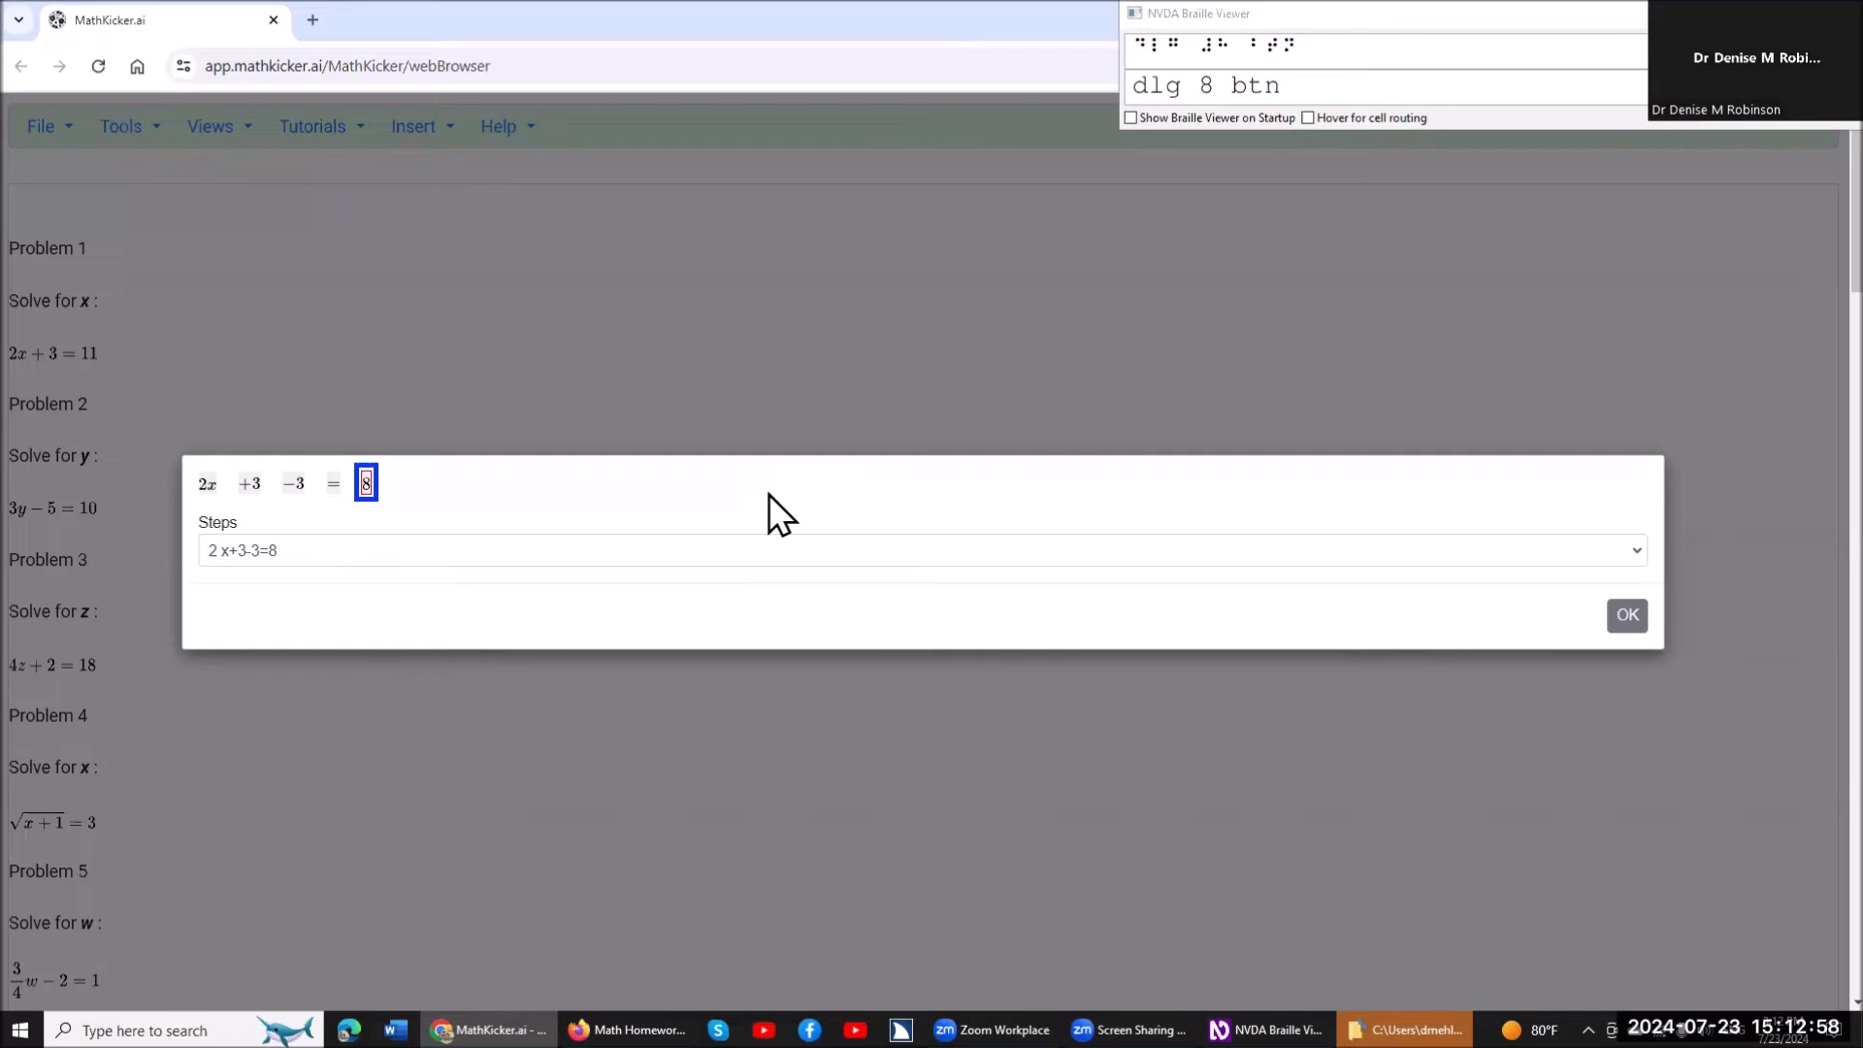
Select the terms +3 and -3 before the equals sign and cancel them out with an empty replacement.
key("shift+Tab")
key("Left")
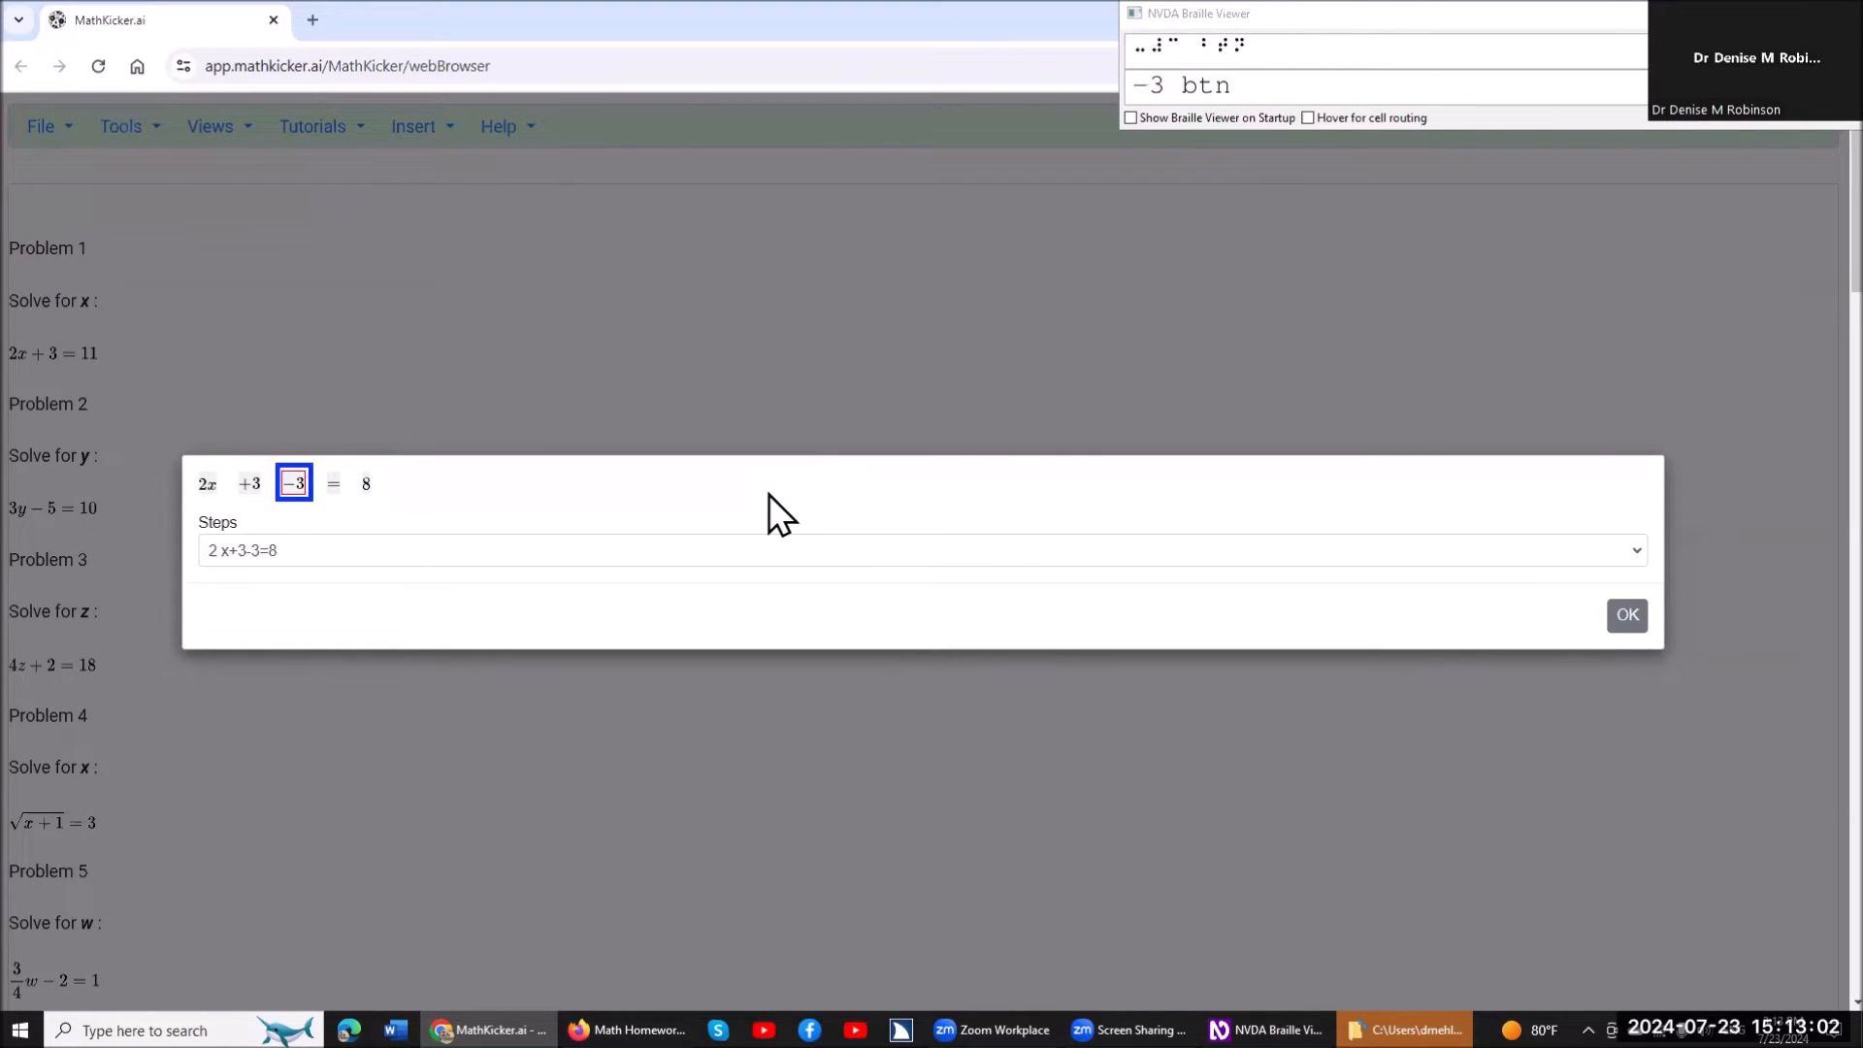
key("space")
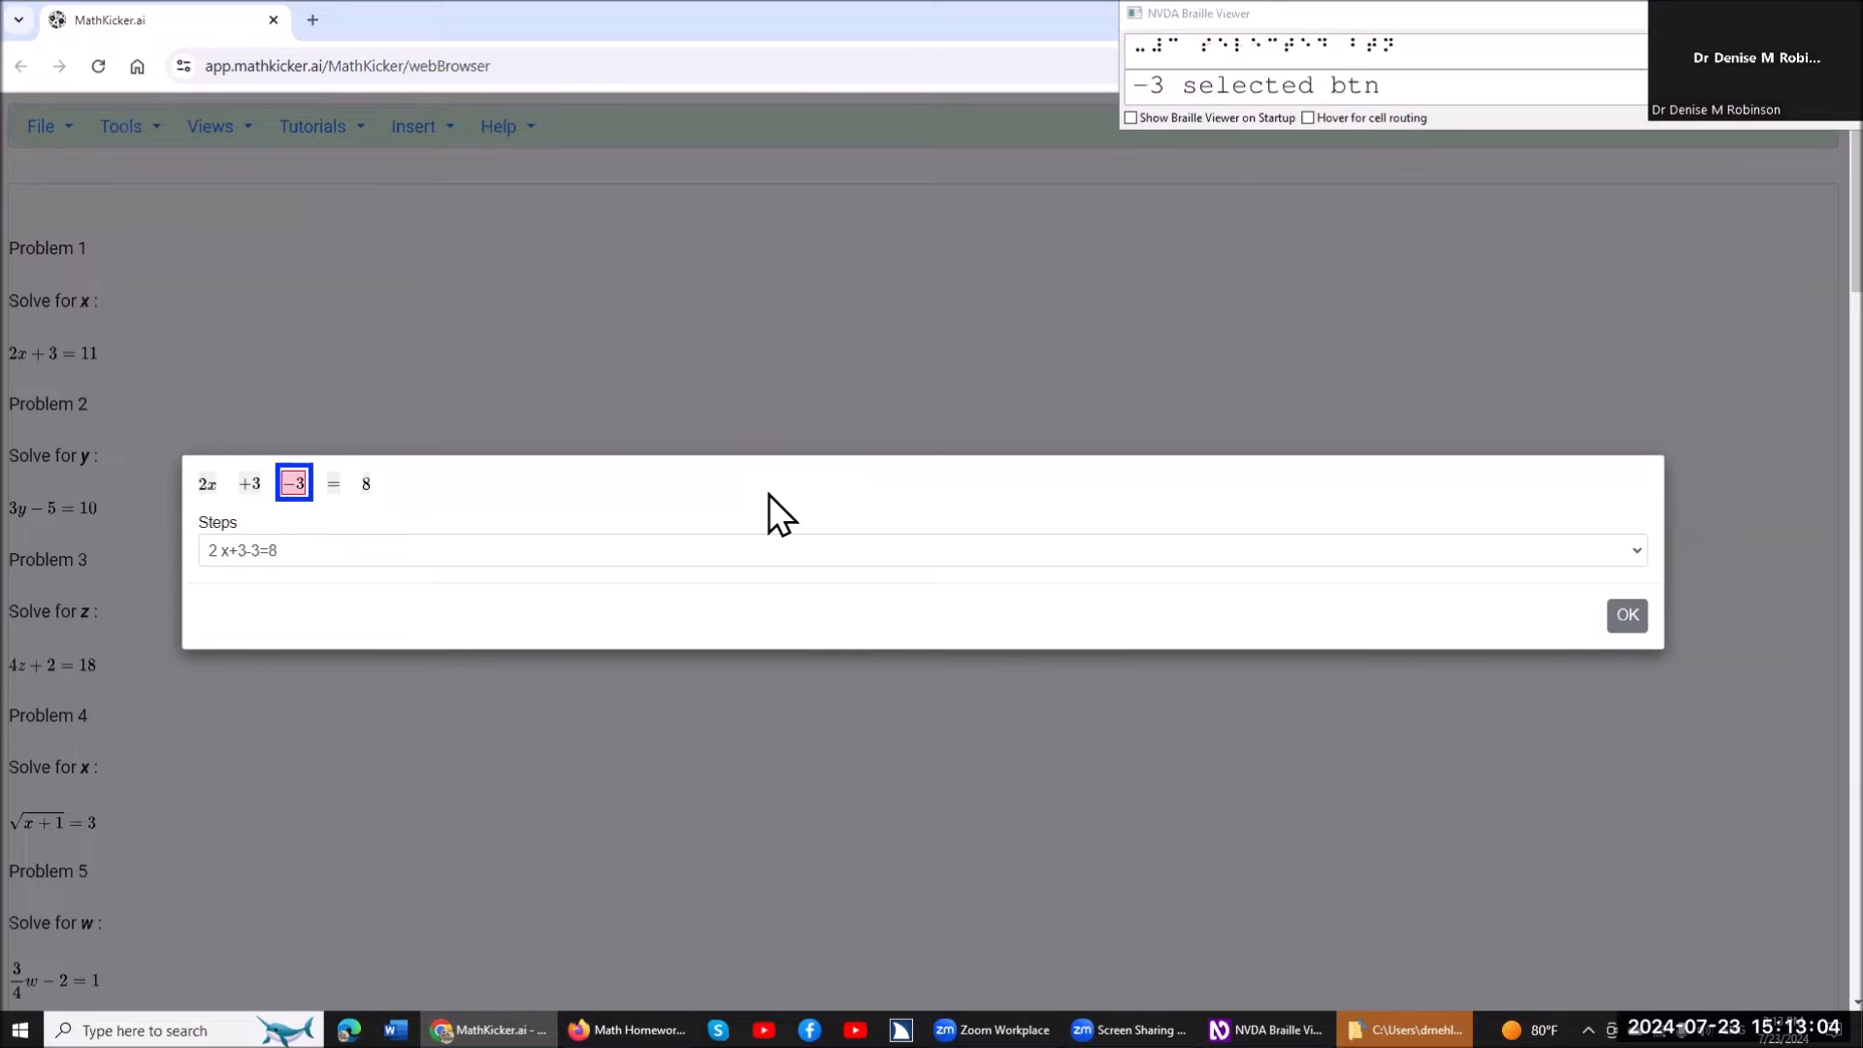
key("Left")
key("space")
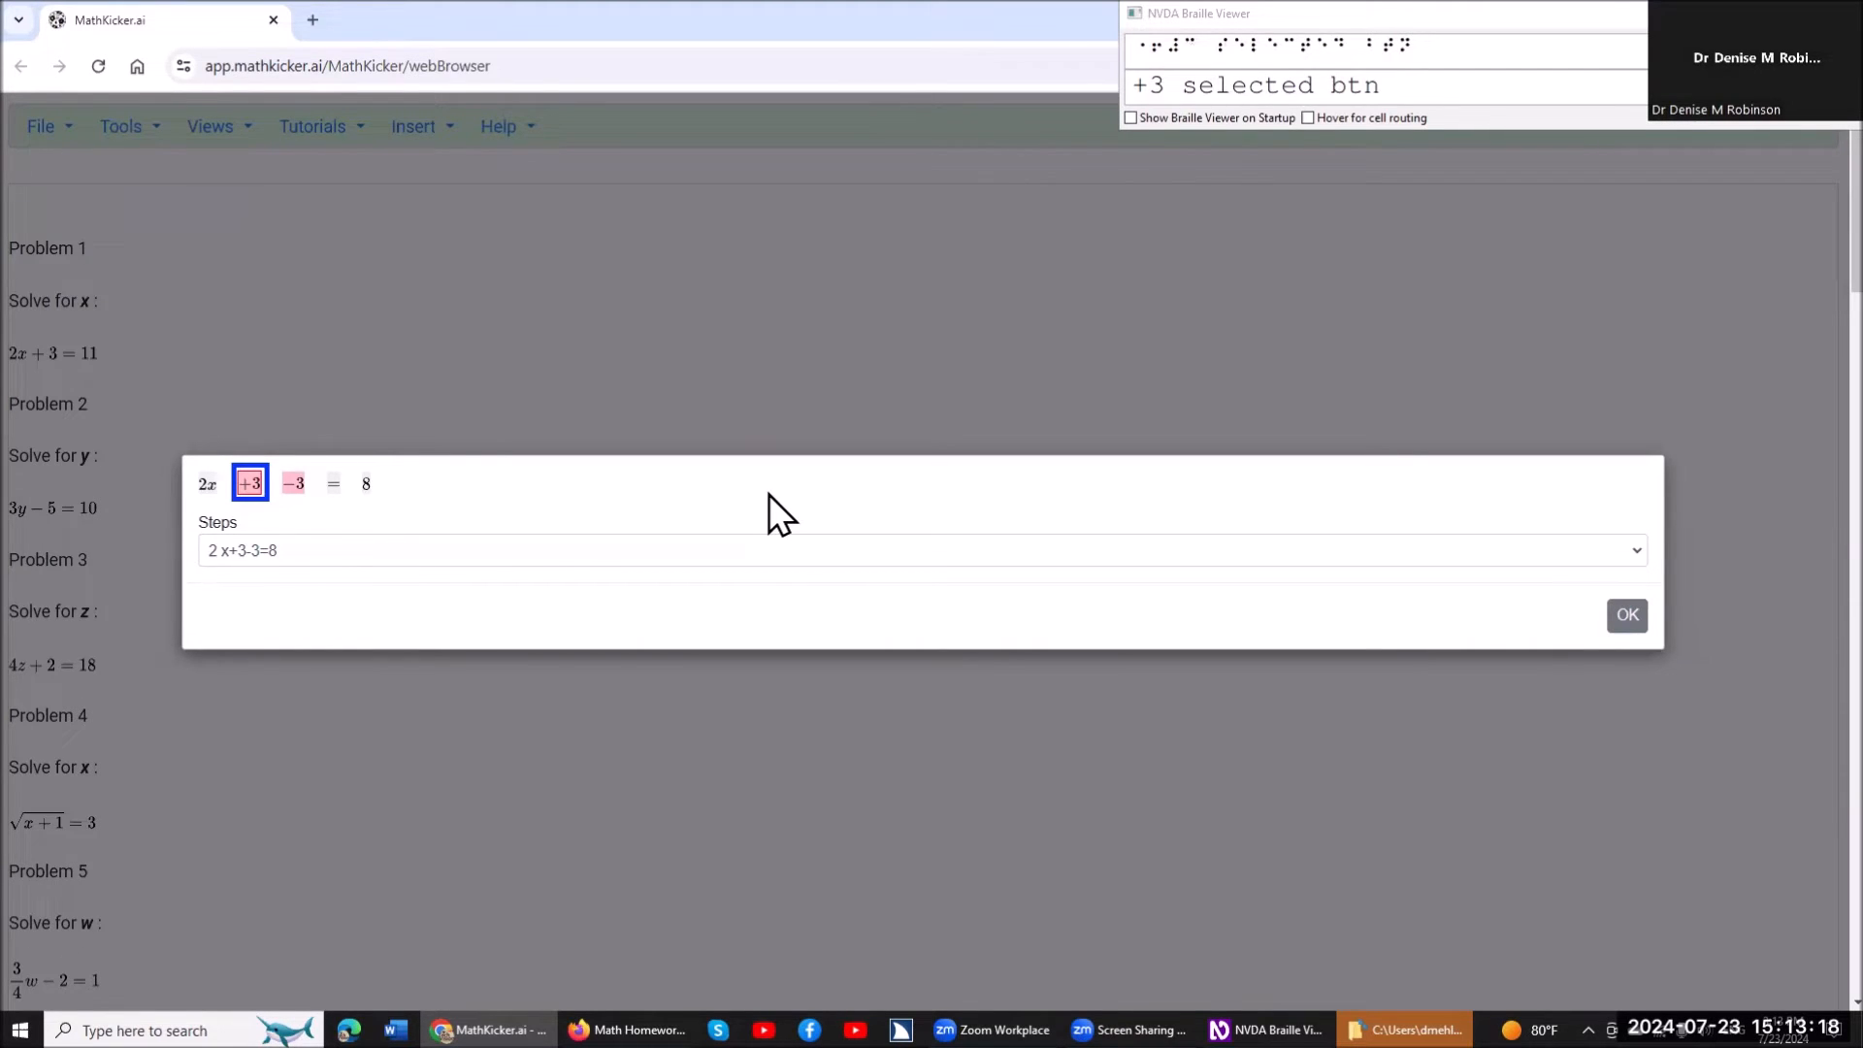
key("Return")
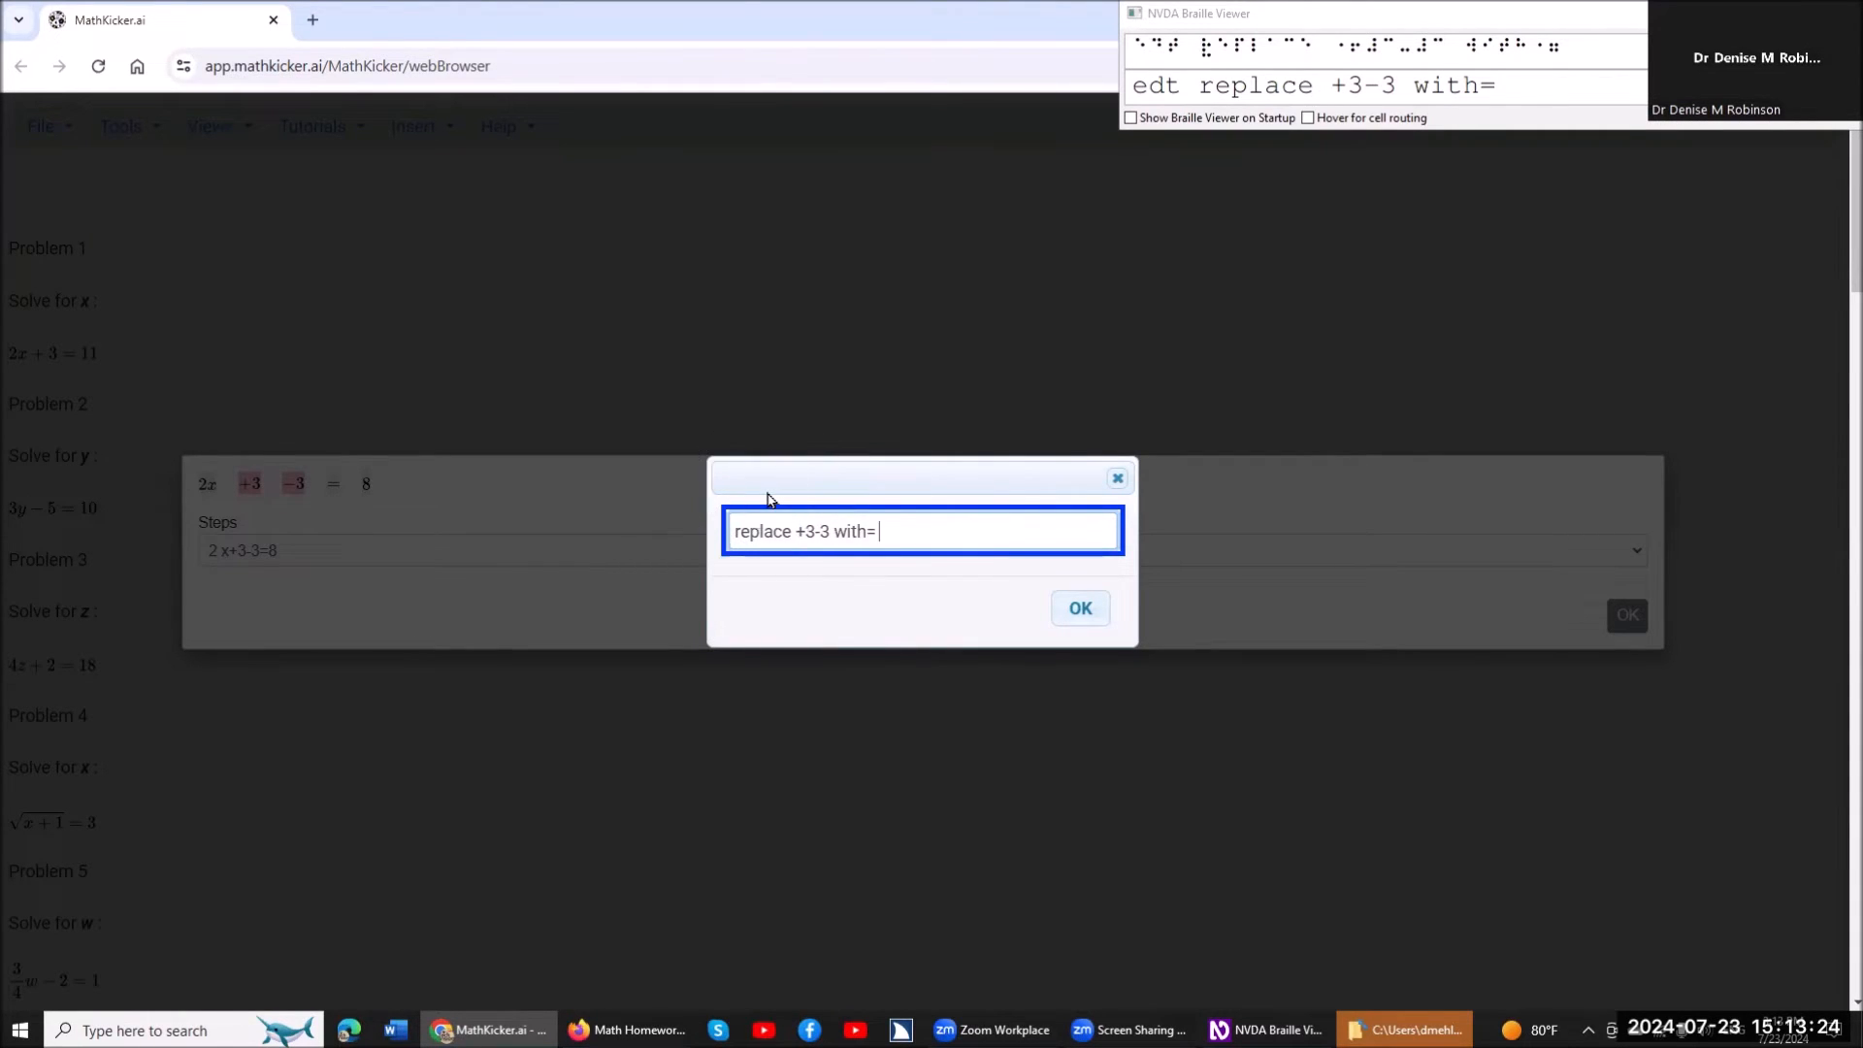
key("Return")
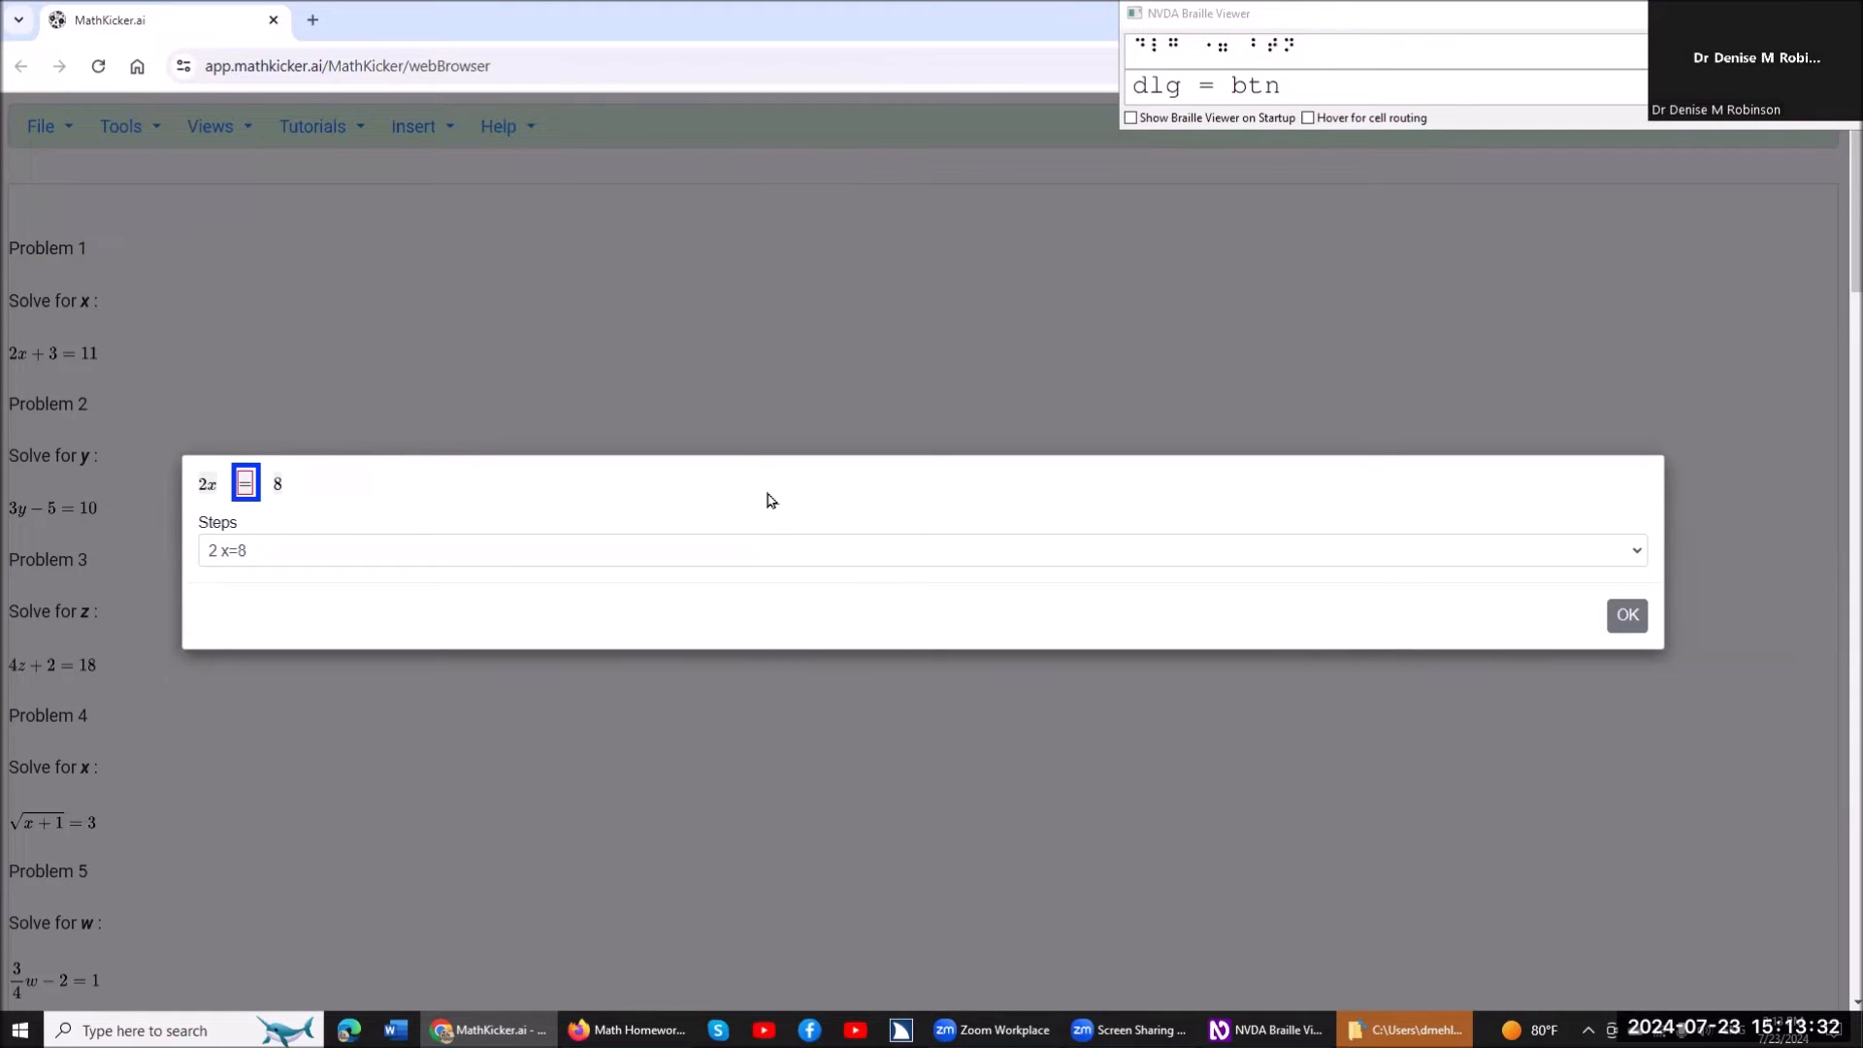
Divide both sides of the equation 2x=8 by 2.
key("shift+Tab")
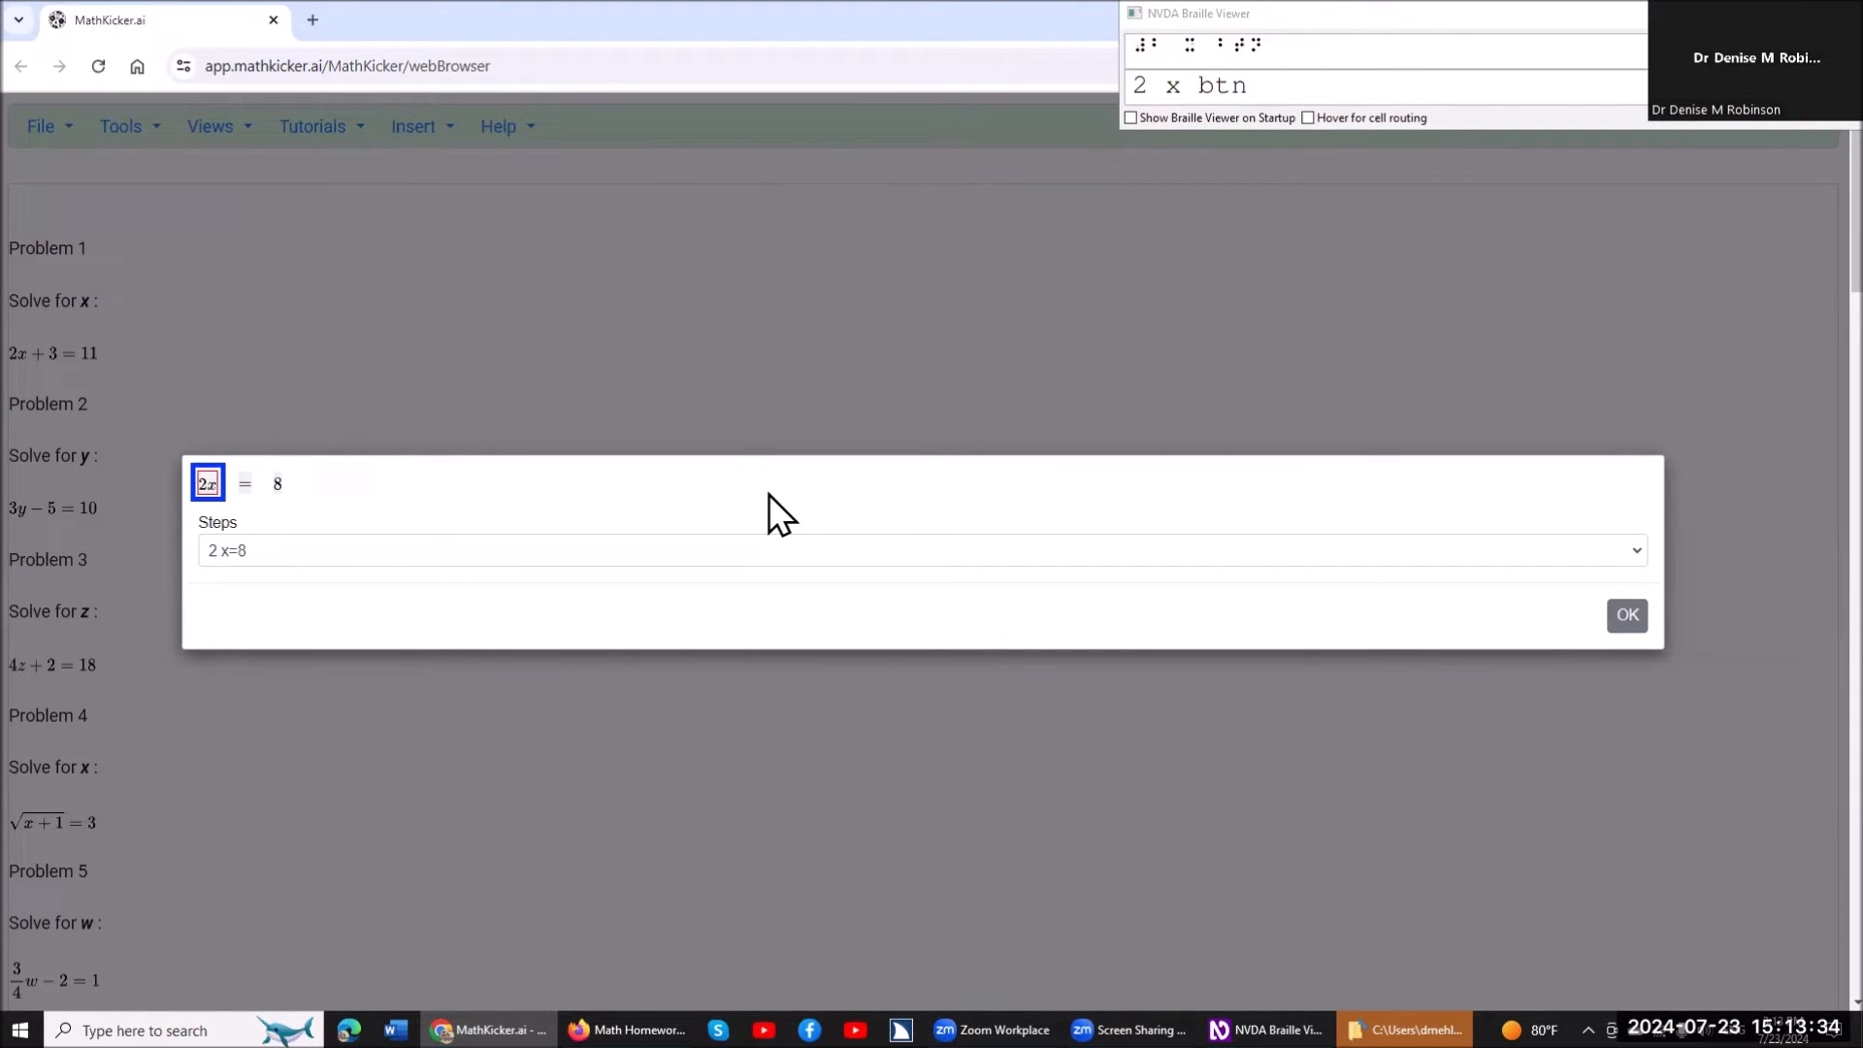
key("Tab")
key("Tab")
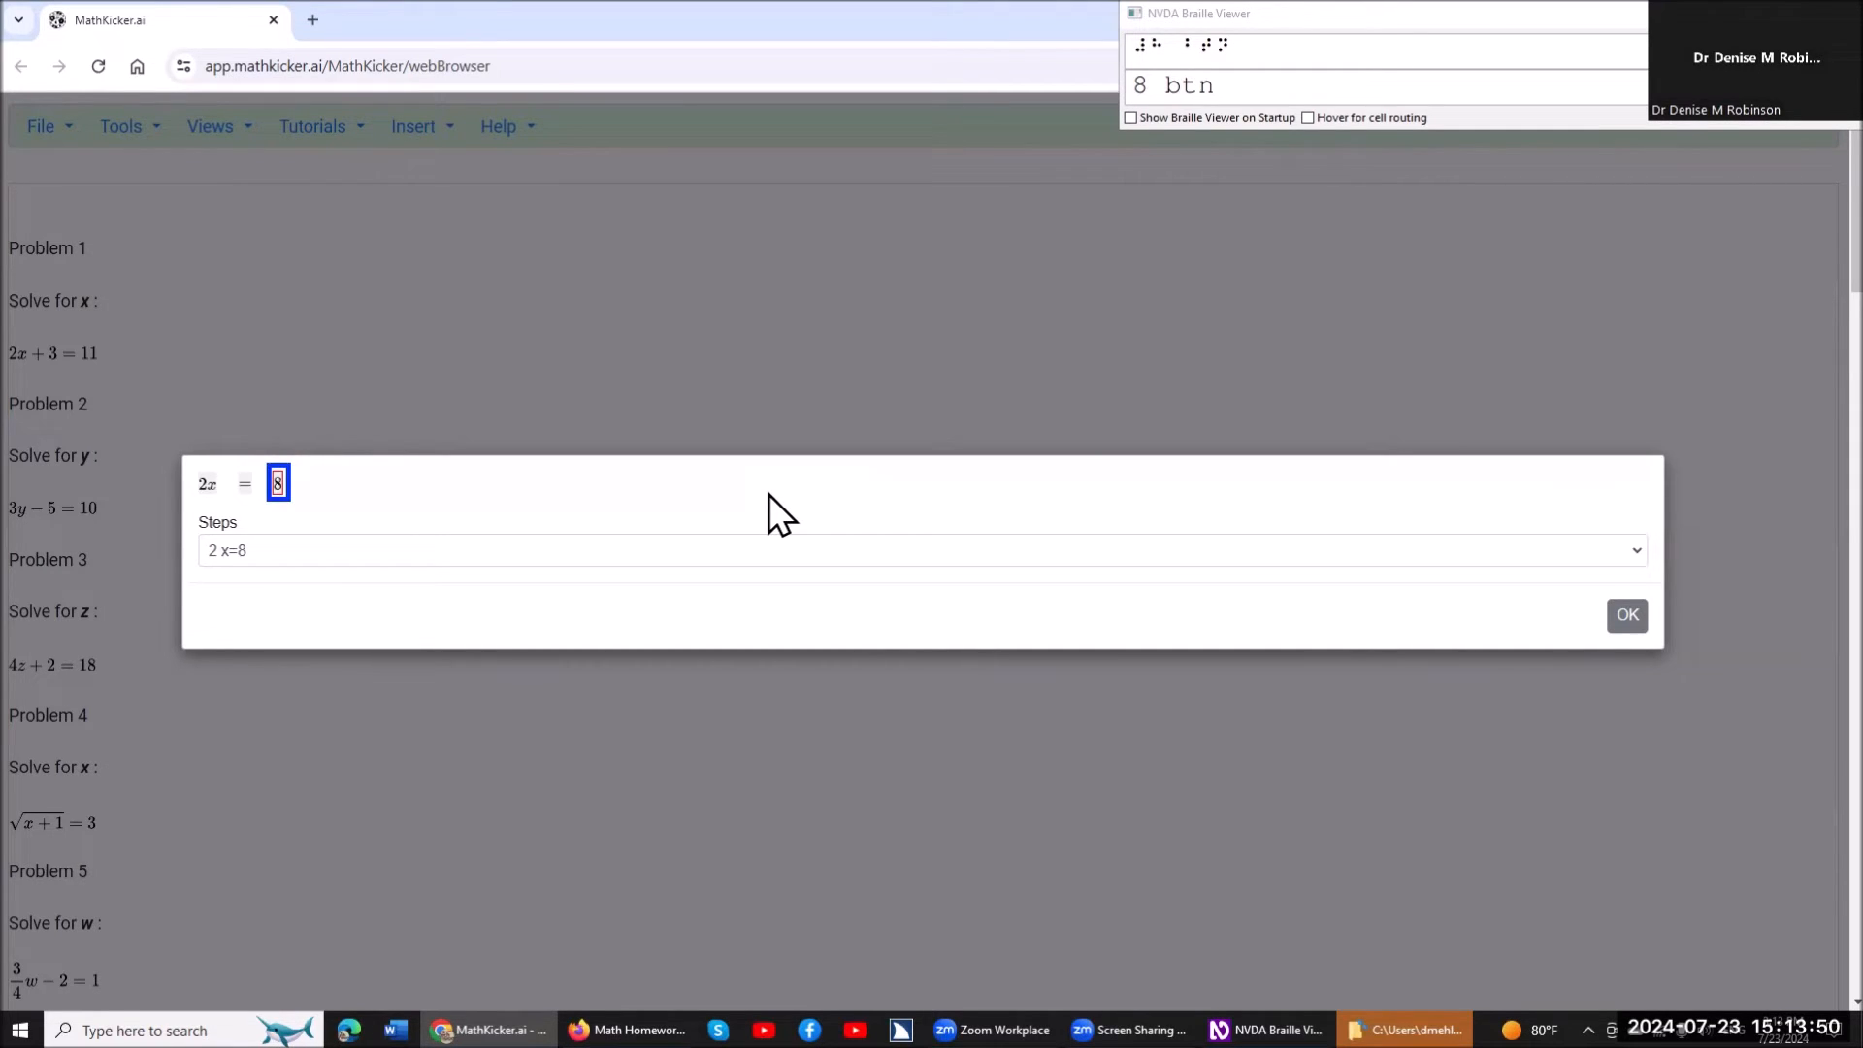
key("Return")
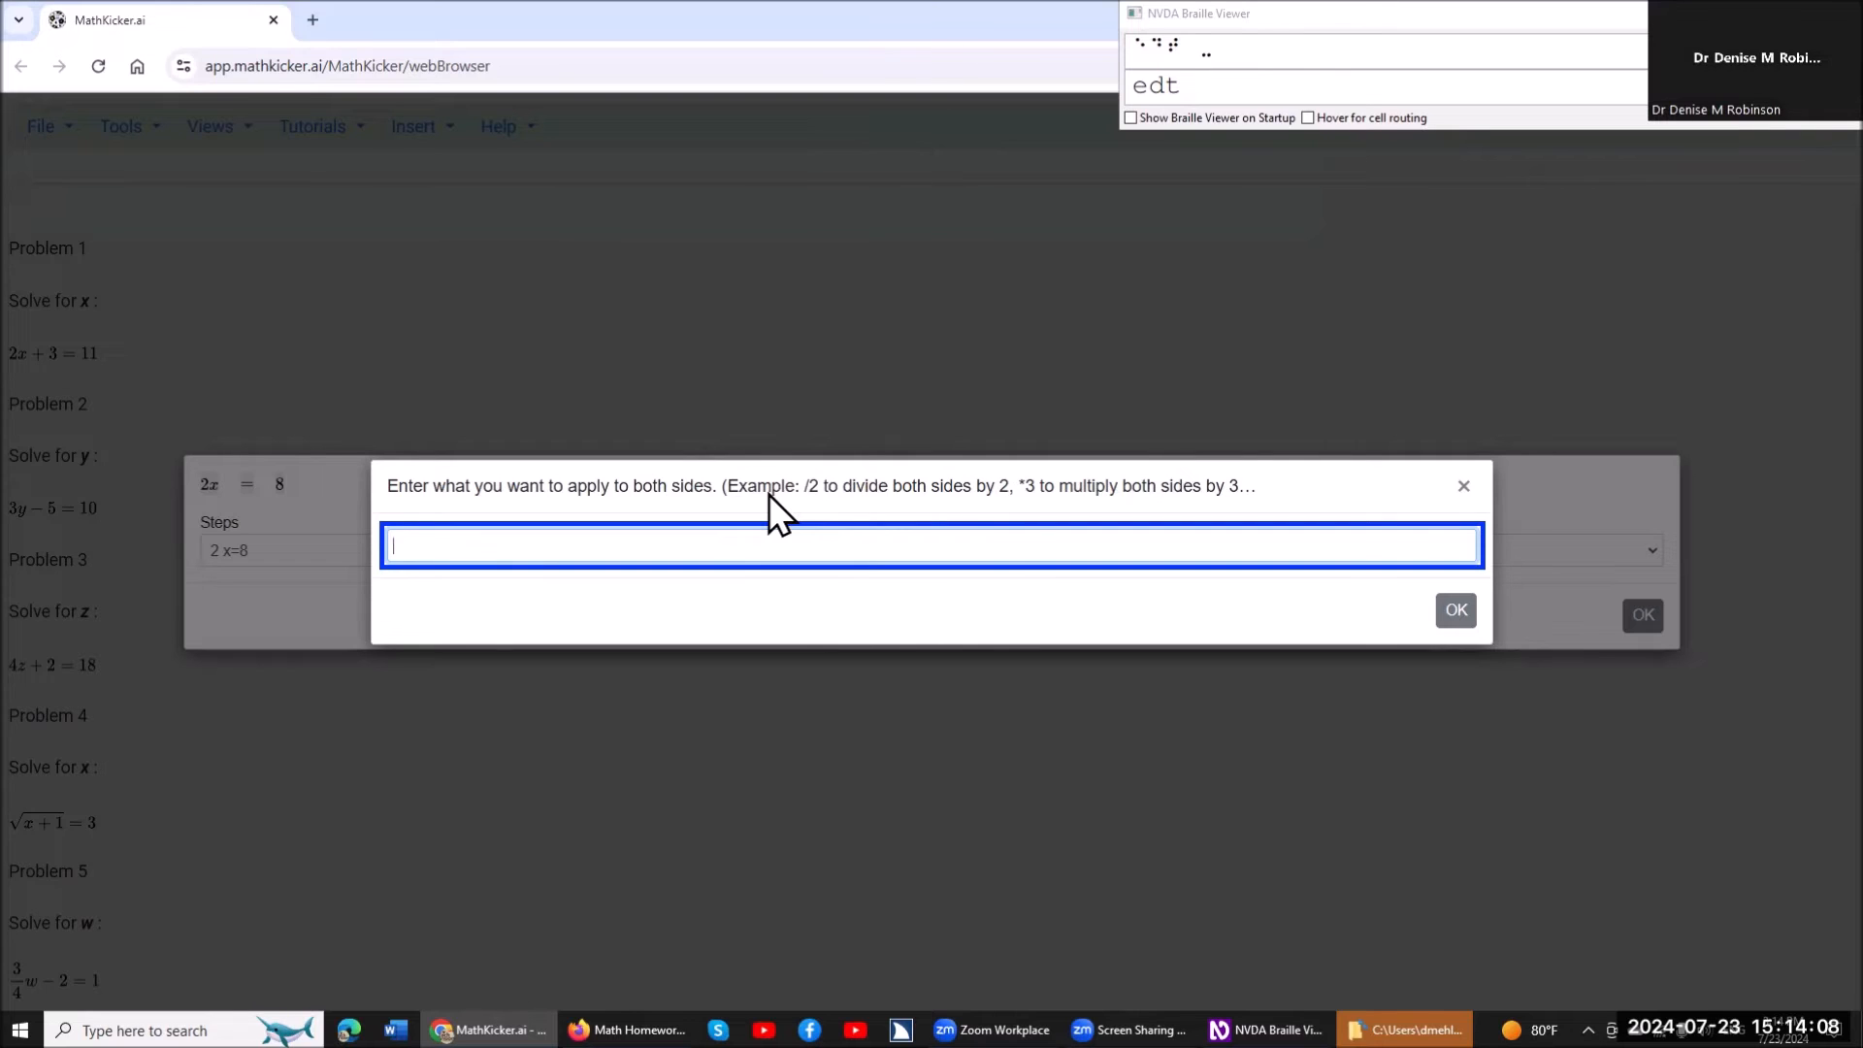
type("/2")
key("Return")
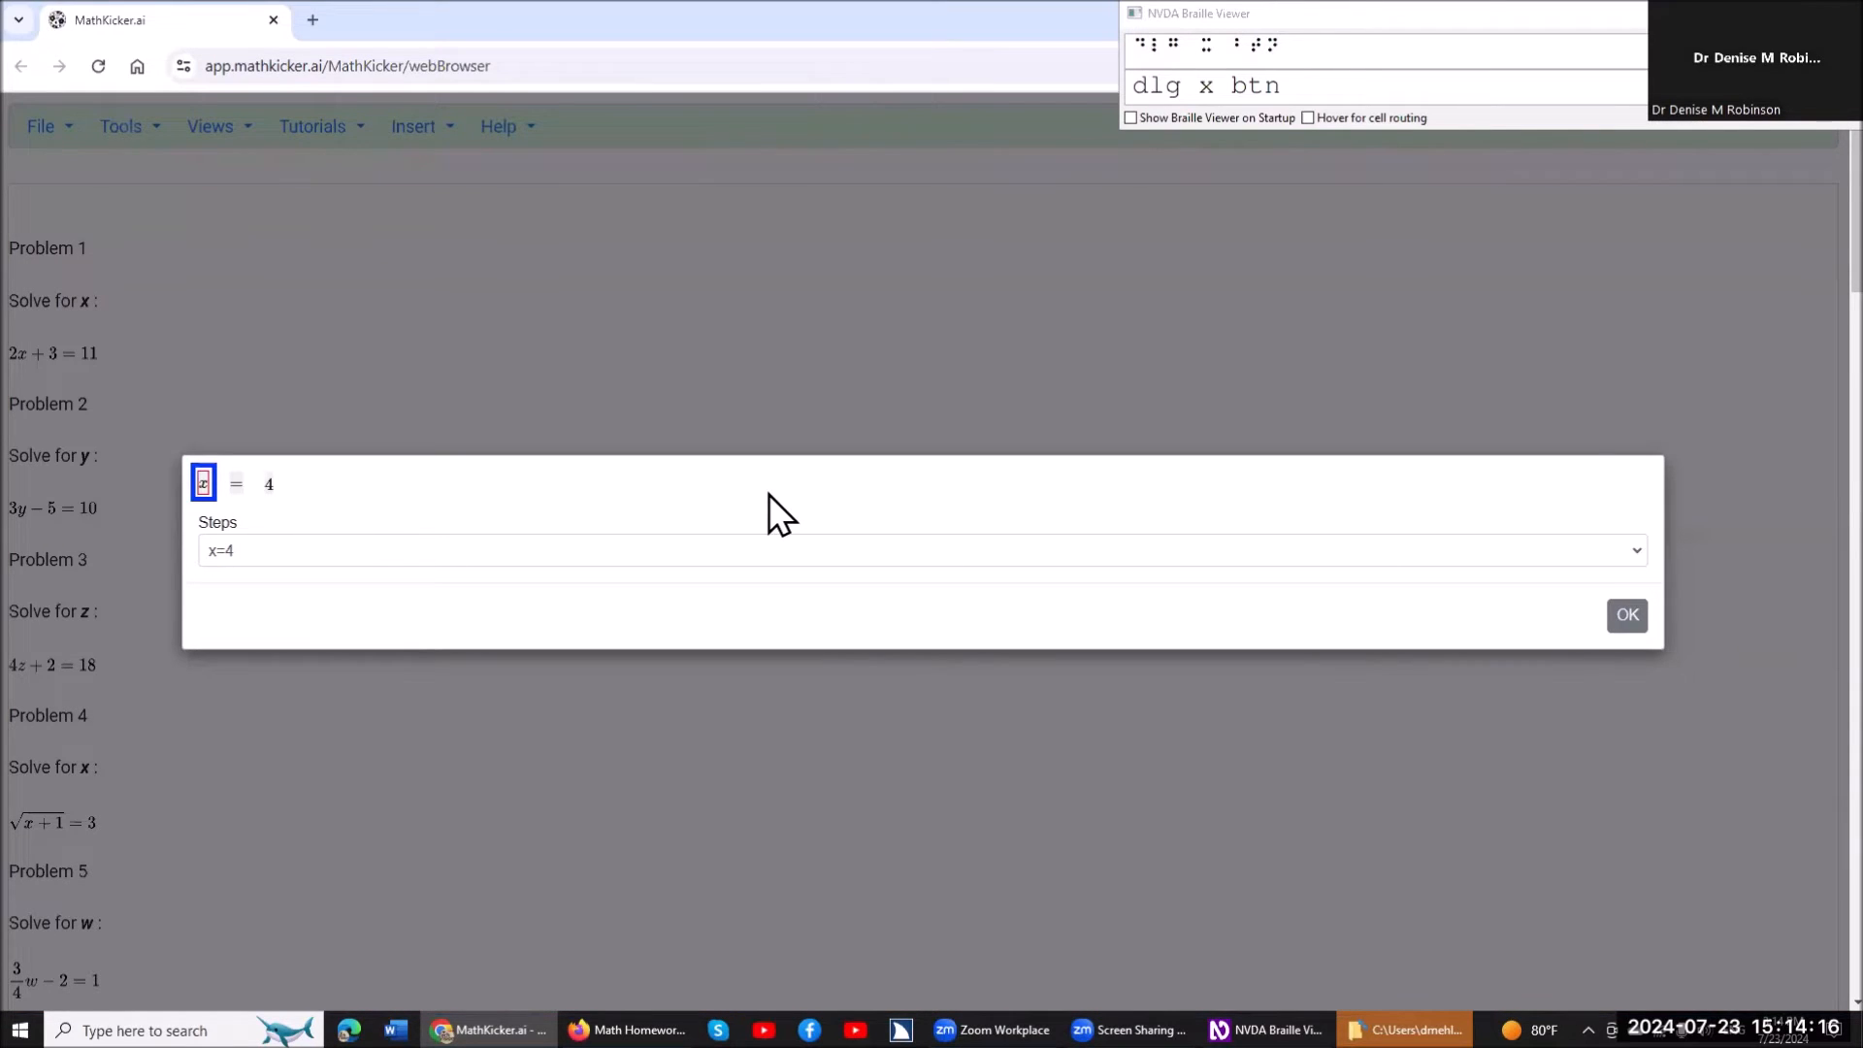
Check the terms of the solved equation and accept the dialog to insert the worked steps under Problem 1.
key("Right")
key("Right")
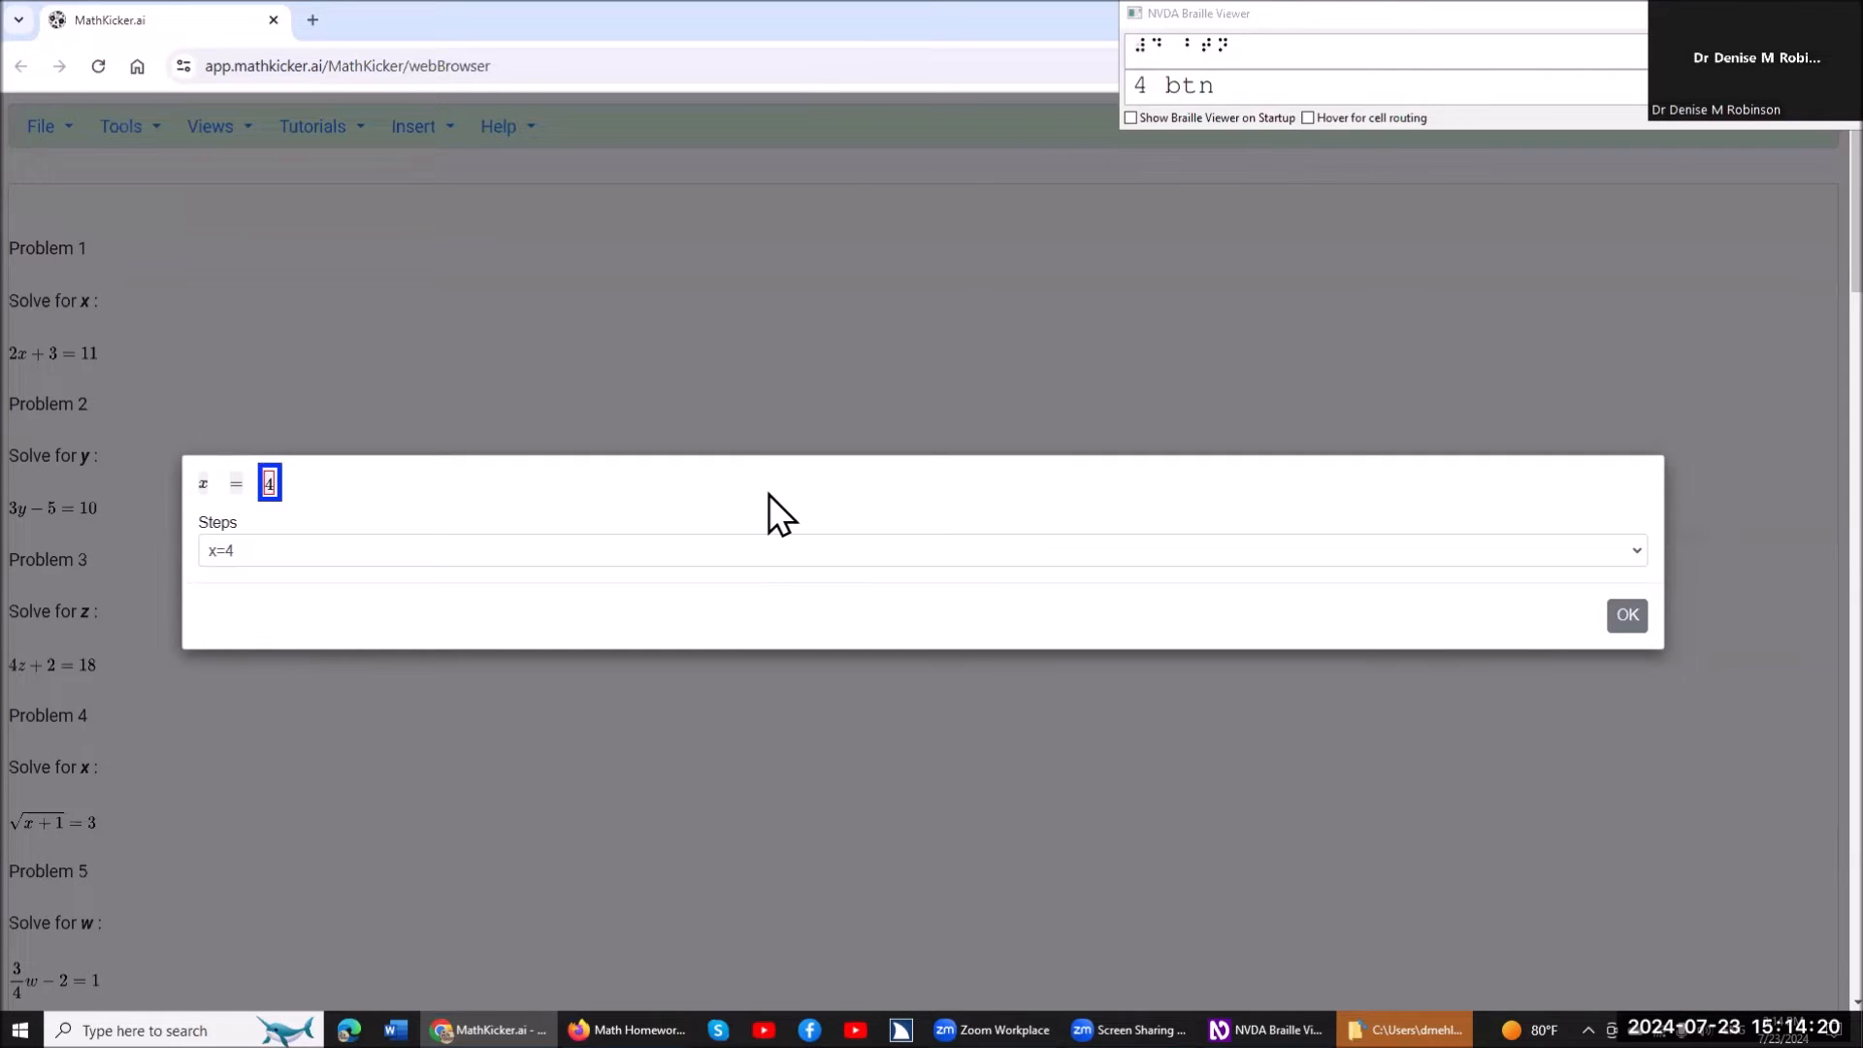
key("Tab")
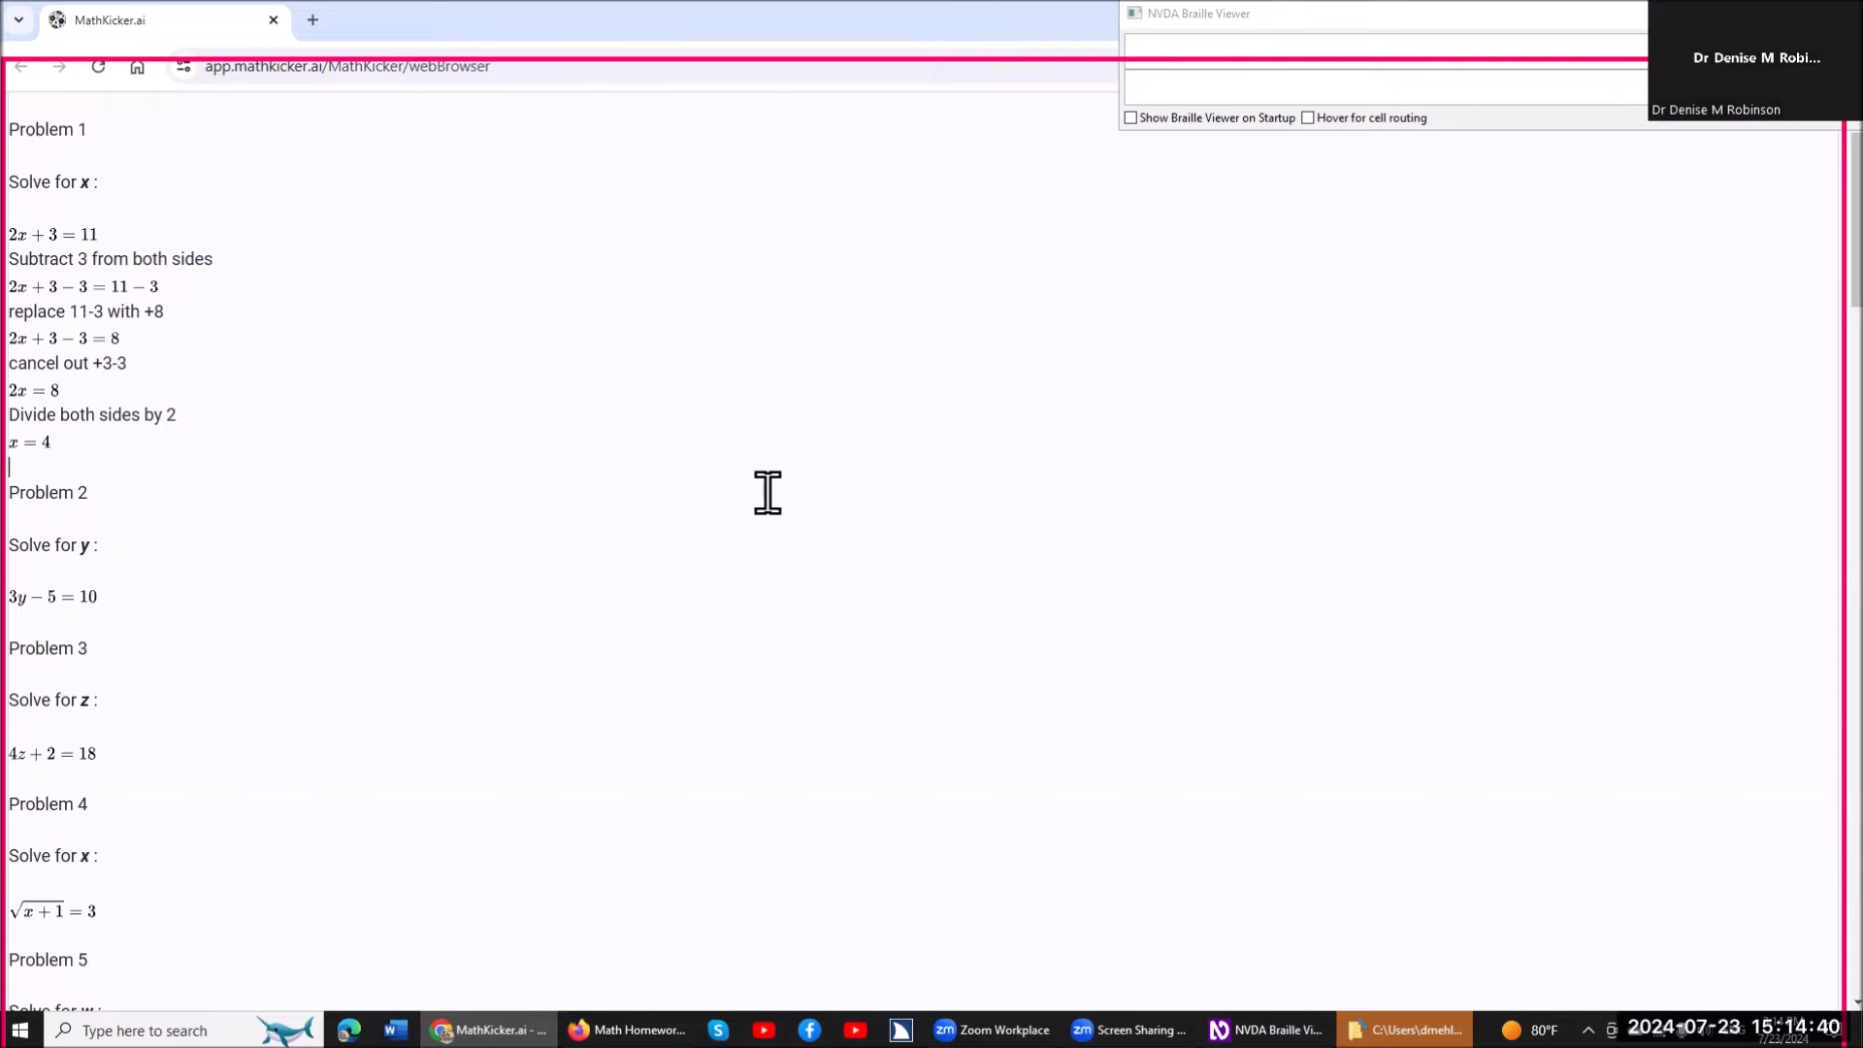
Return to 2x+3=11 under Problem 1 and read the worked steps down to 2x+3-3=11-3.
key("Up")
key("Up")
key("Up")
key("Up")
key("Up")
key("Up")
key("Up")
key("Up")
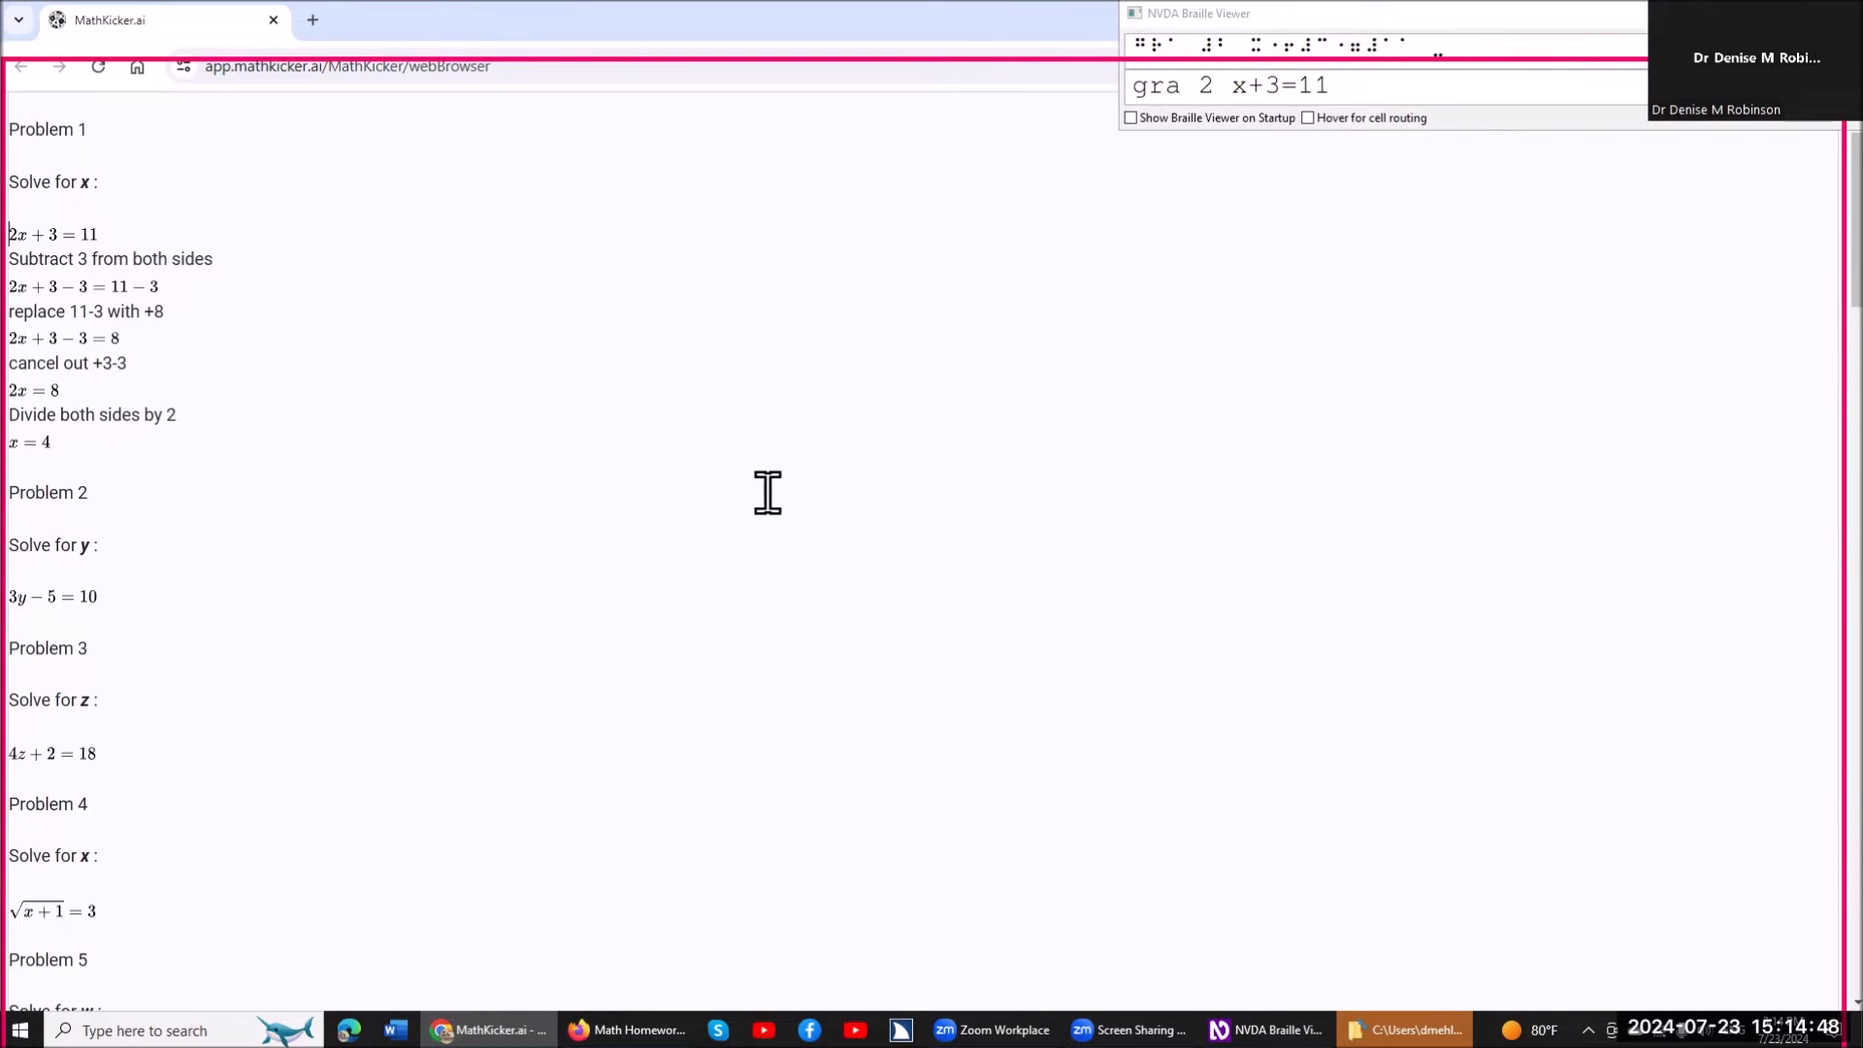
key("Down")
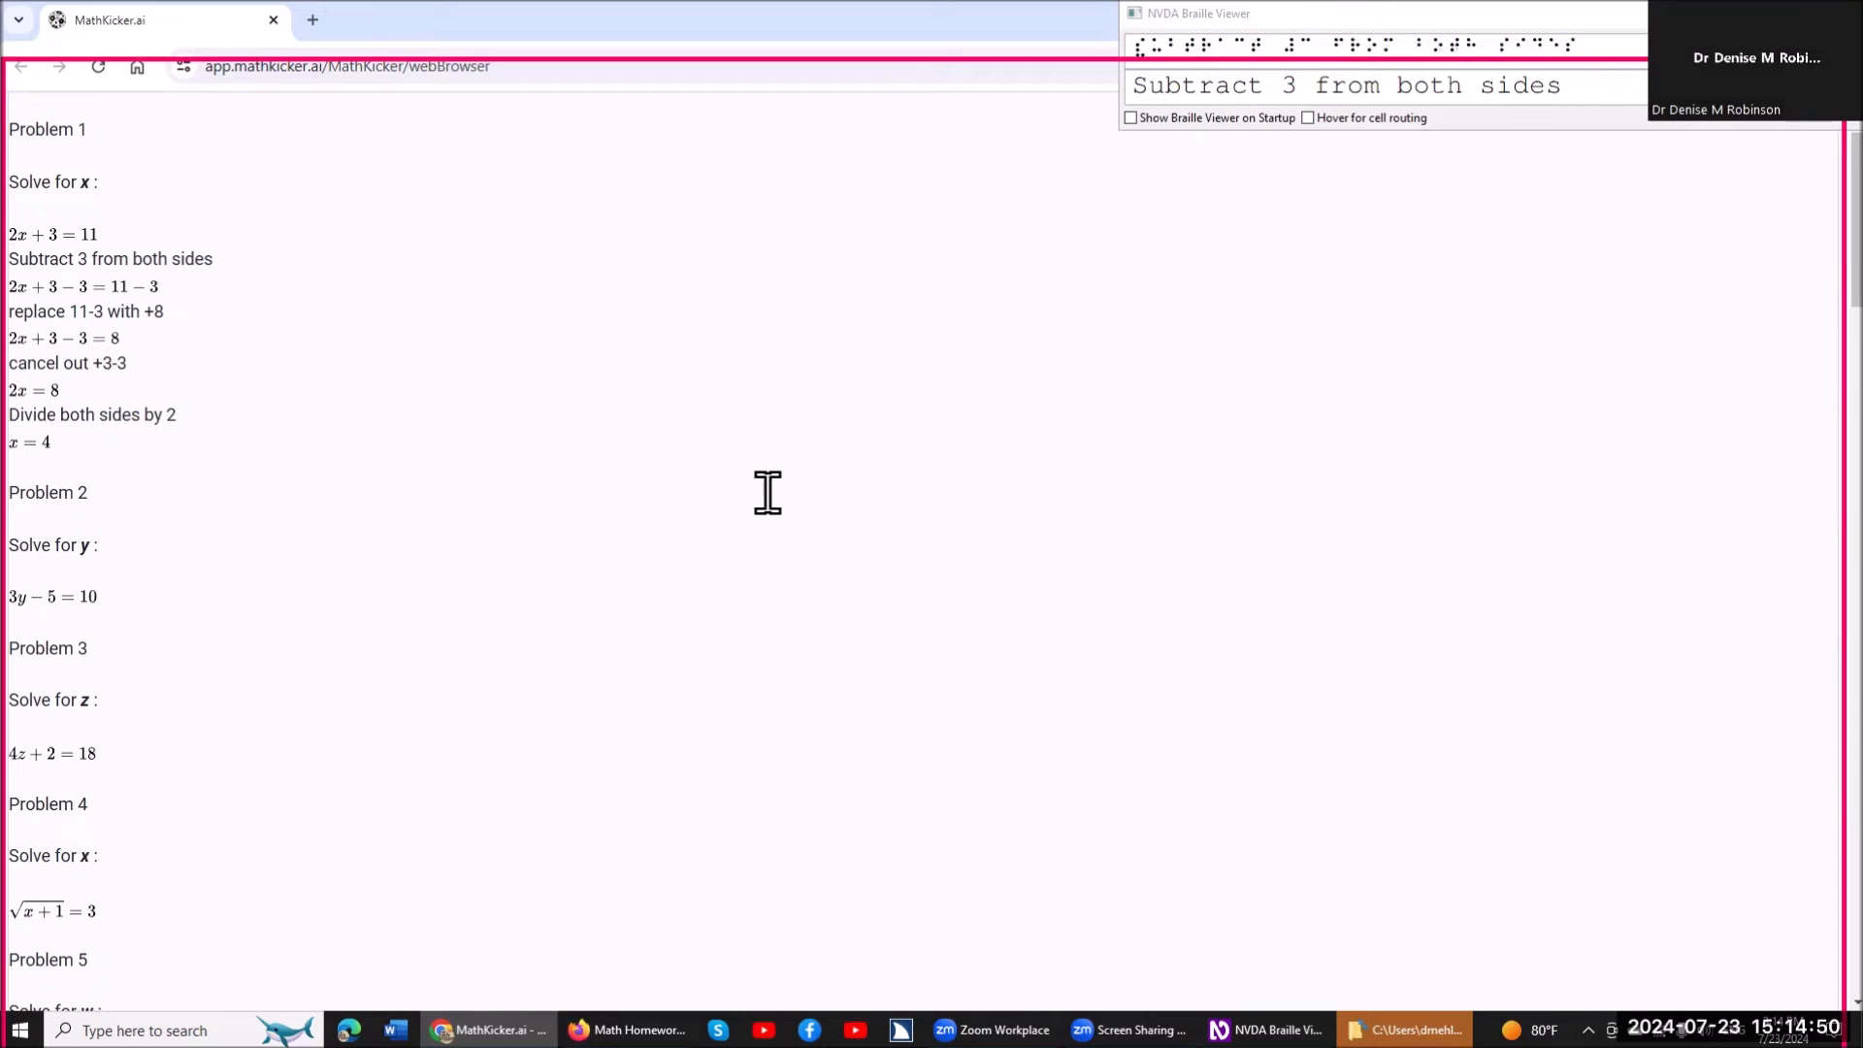
key("Down")
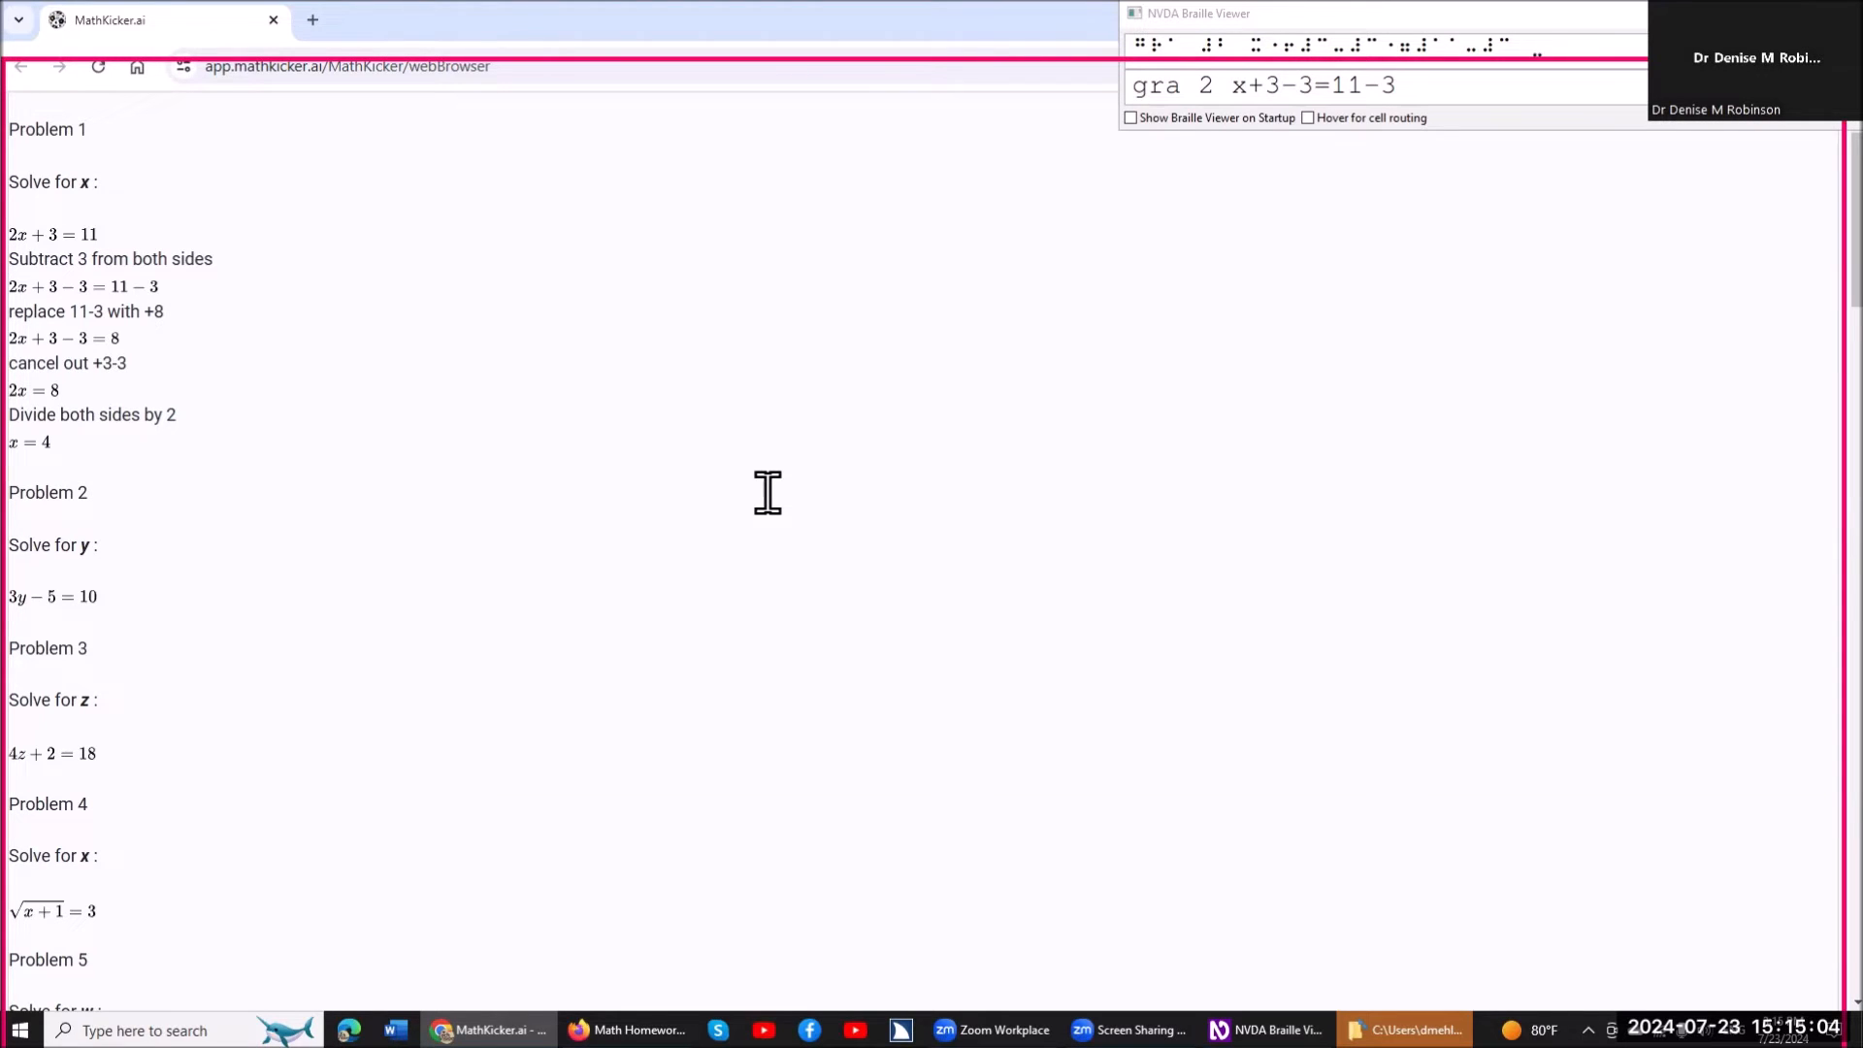
Open the equation 2x+3-3=11-3 for editing, read it character by character, and close the editor.
key("Return")
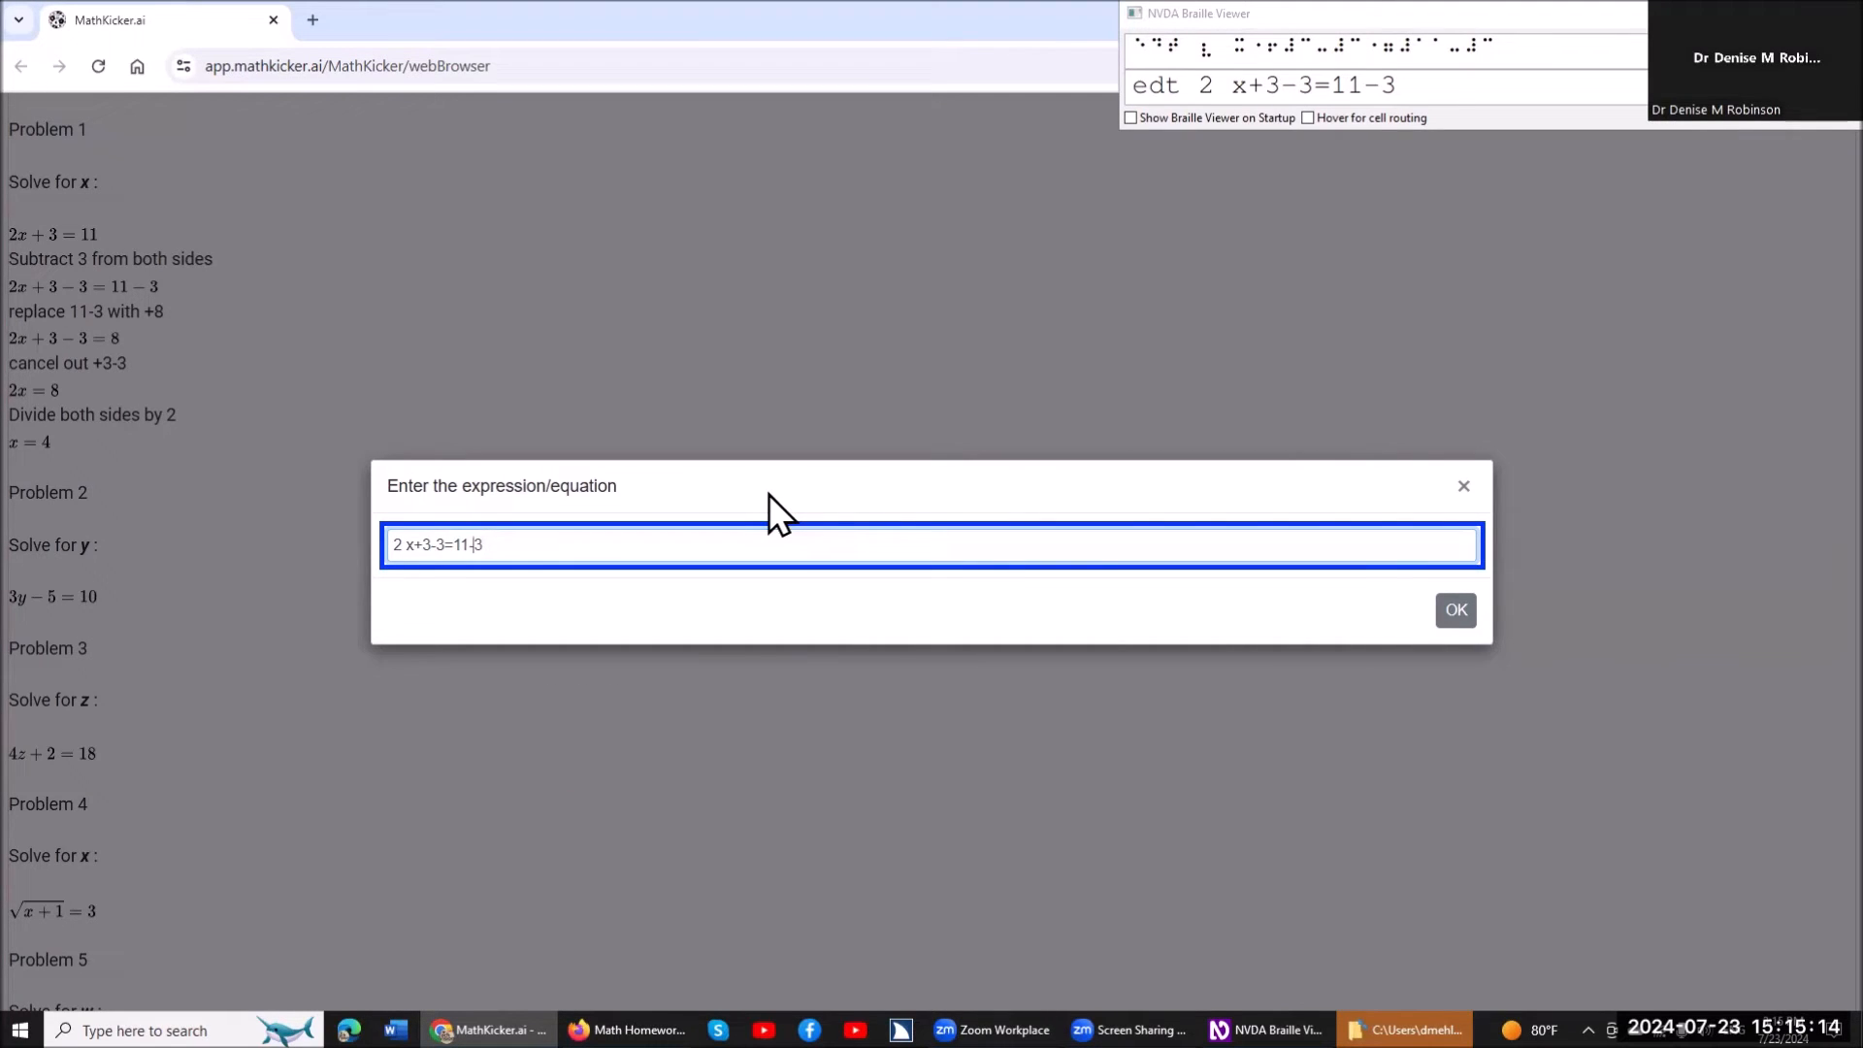
key("Left")
key("Left")
key("Left")
key("Left")
key("Left")
key("Left")
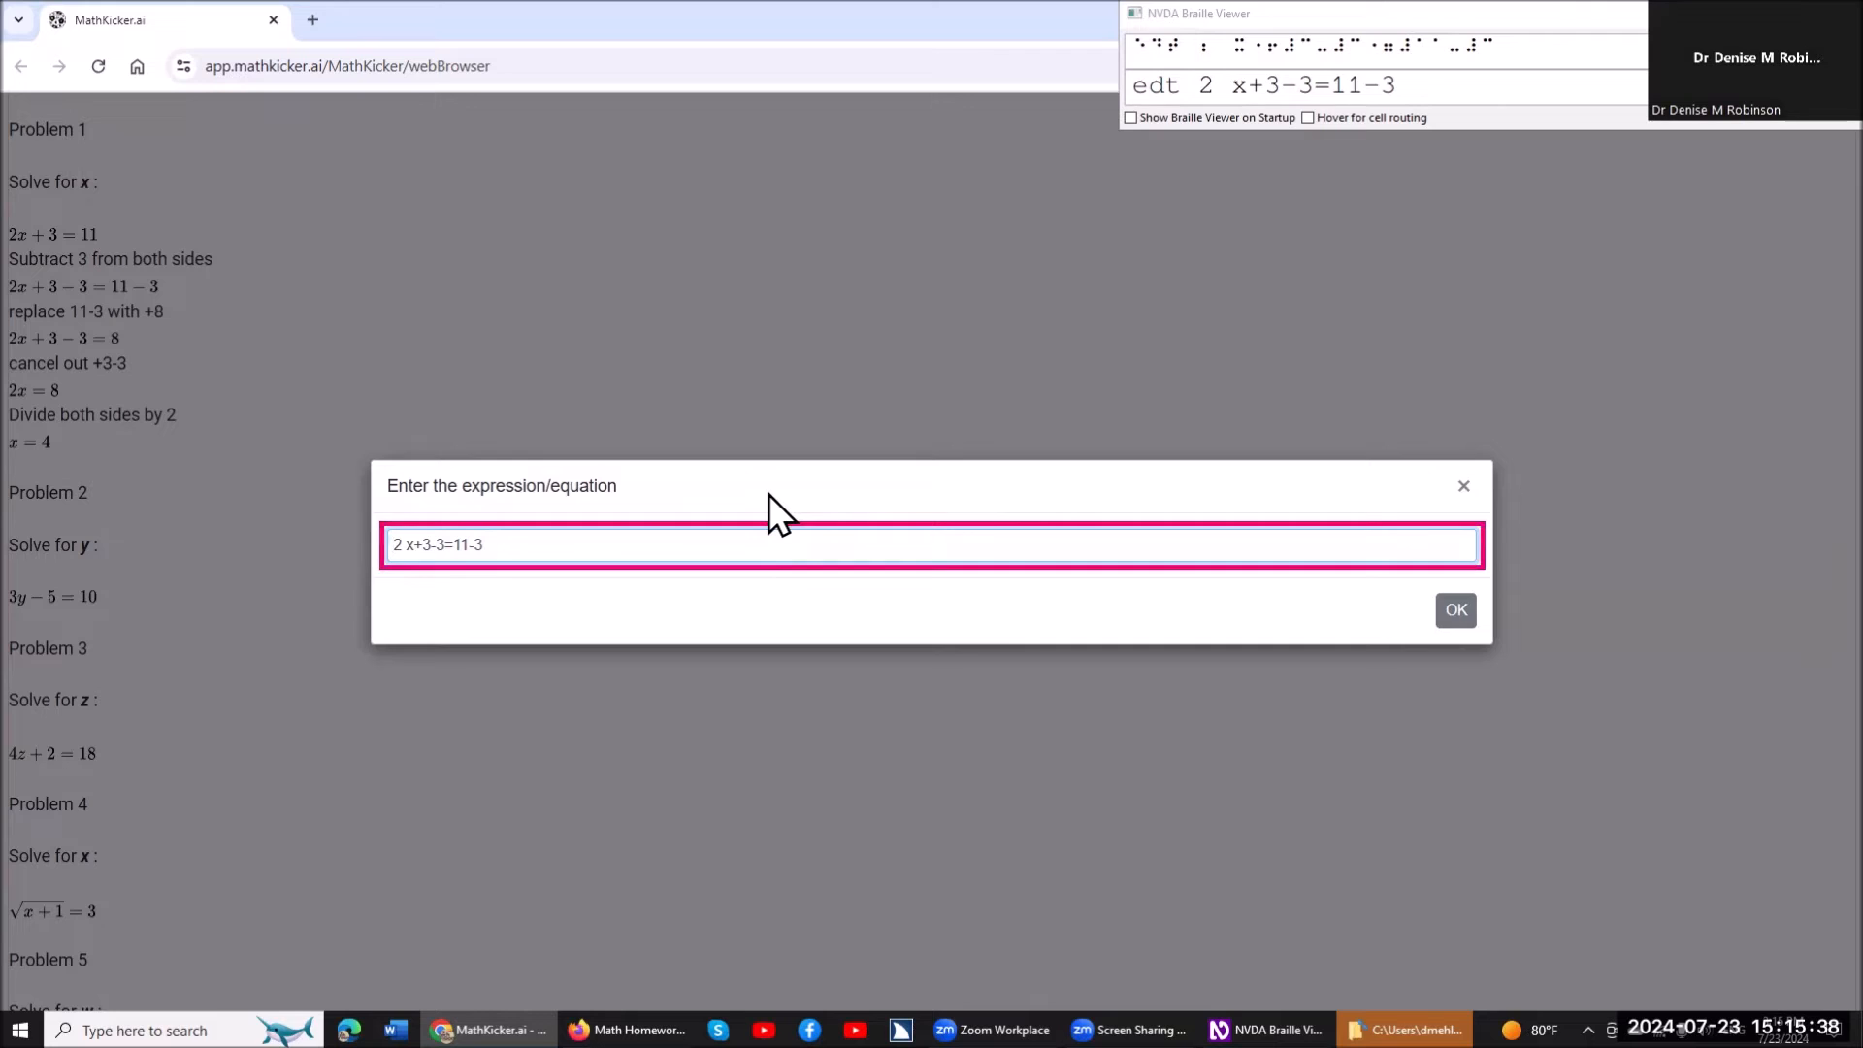
key("Return")
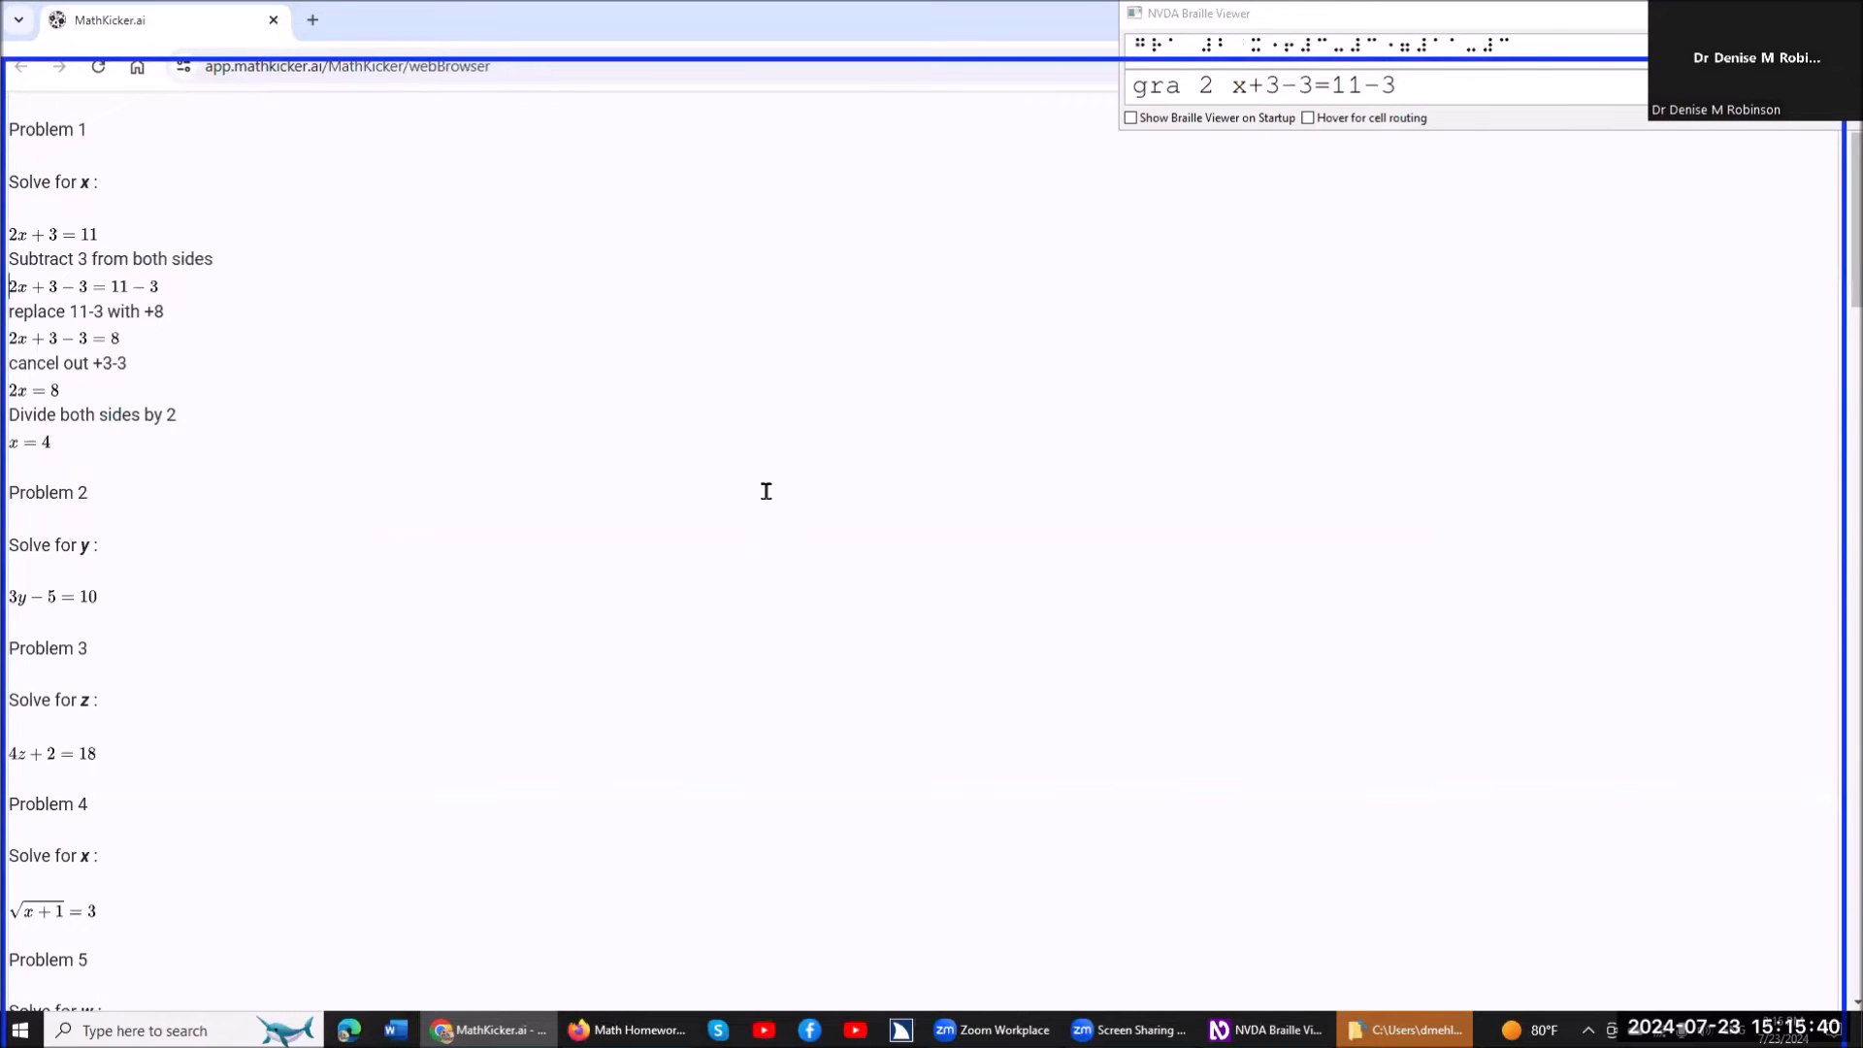
Read the remaining worked steps under Problem 1 line by line, down to the final line x=4.
key("ctrl")
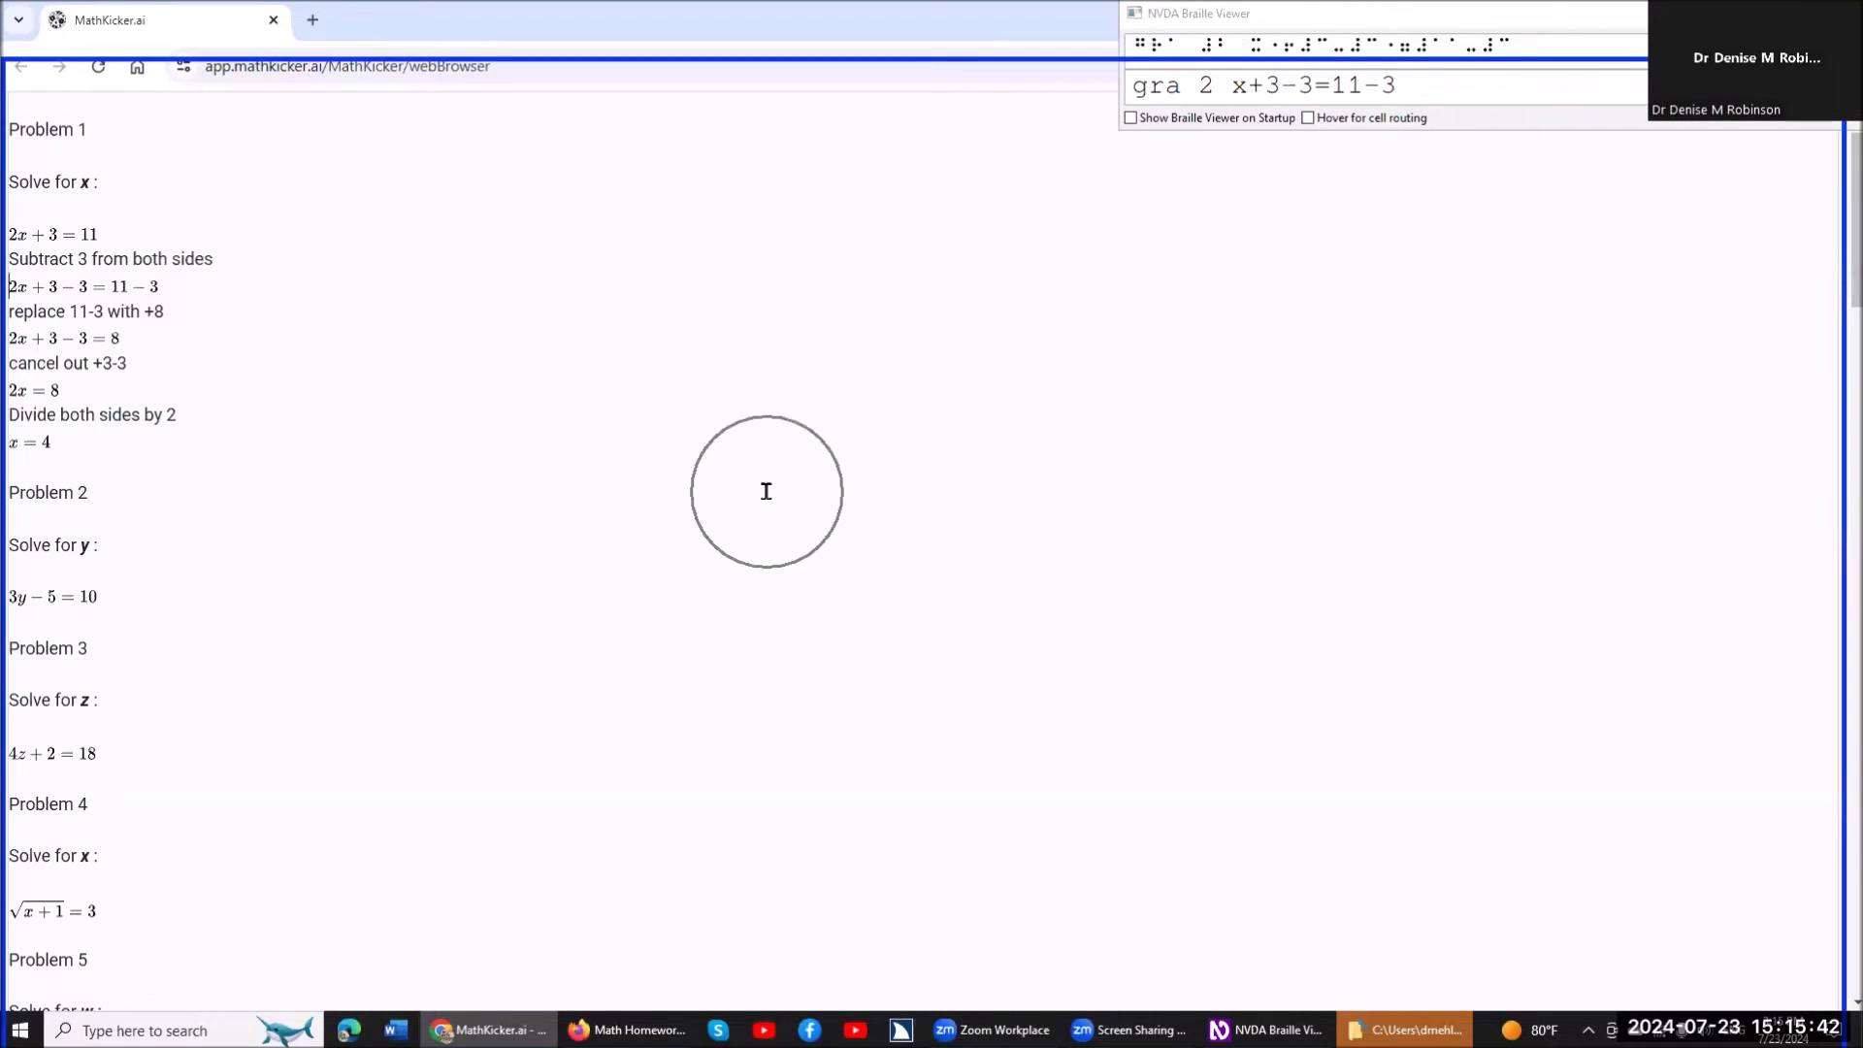
key("Down")
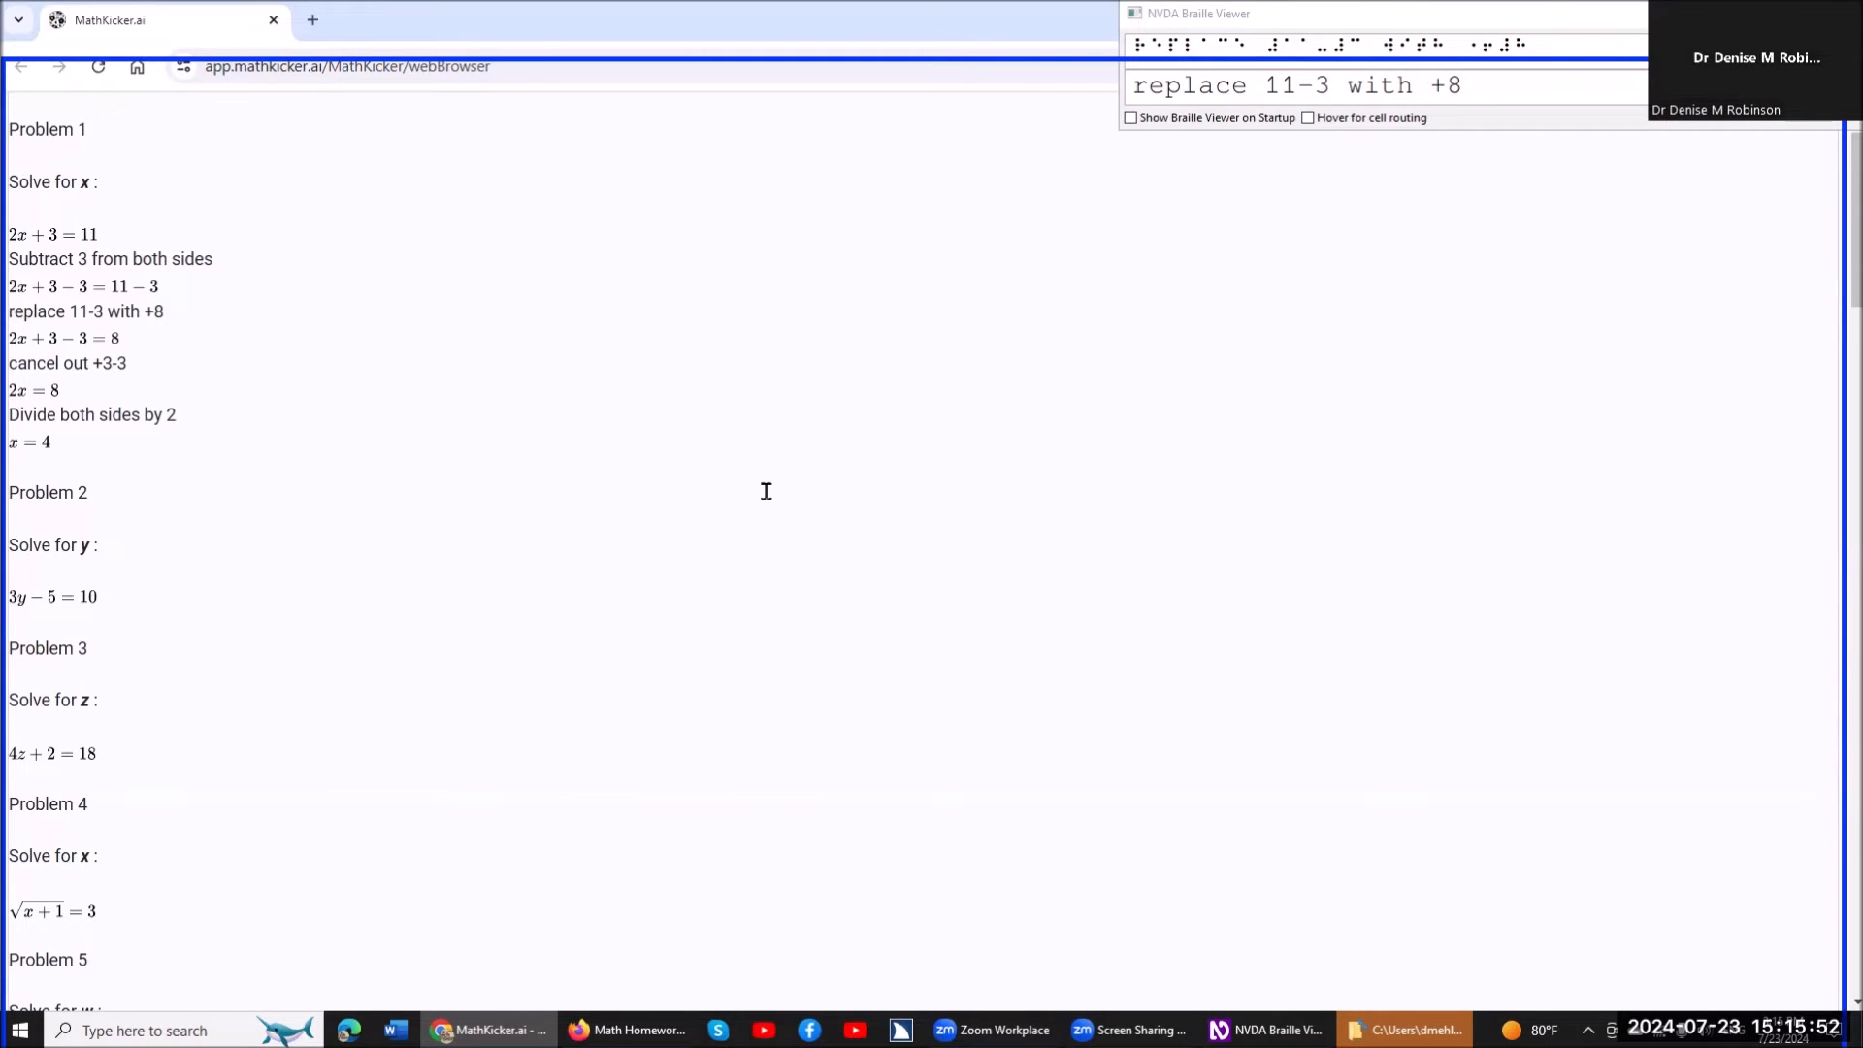
key("Down")
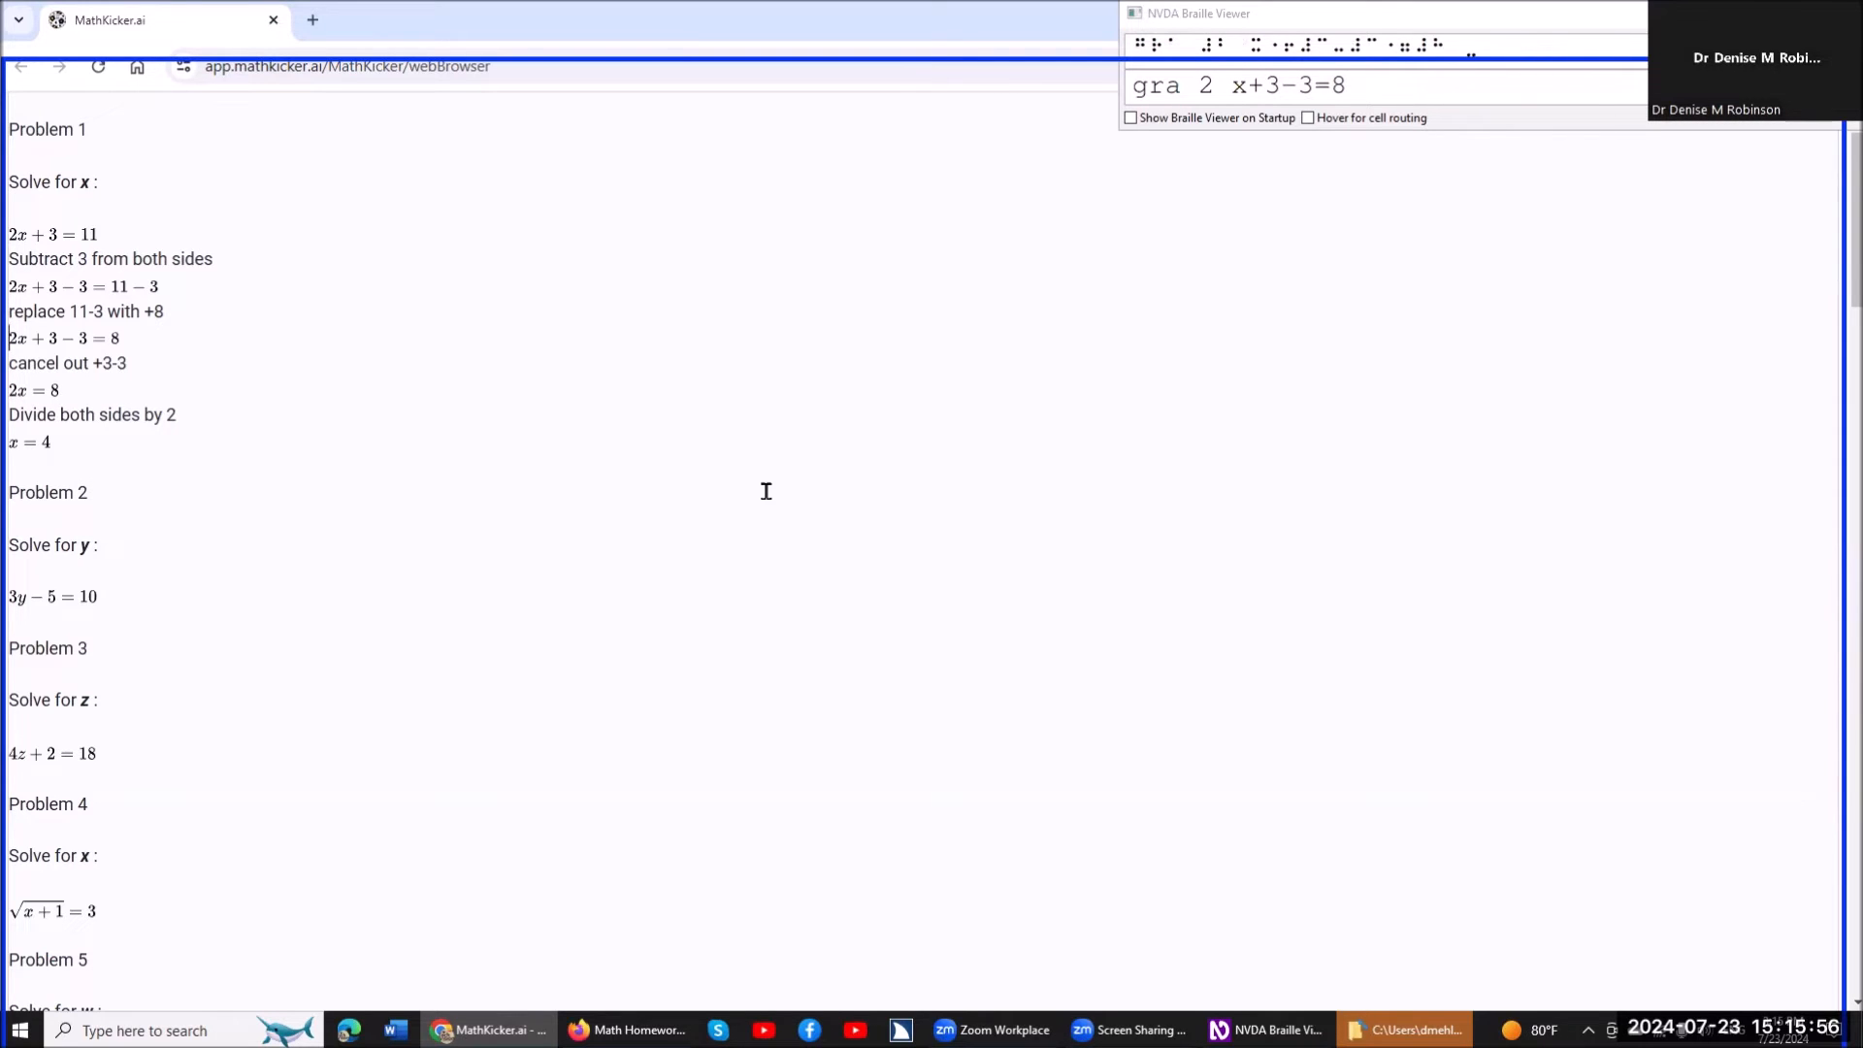
key("Down")
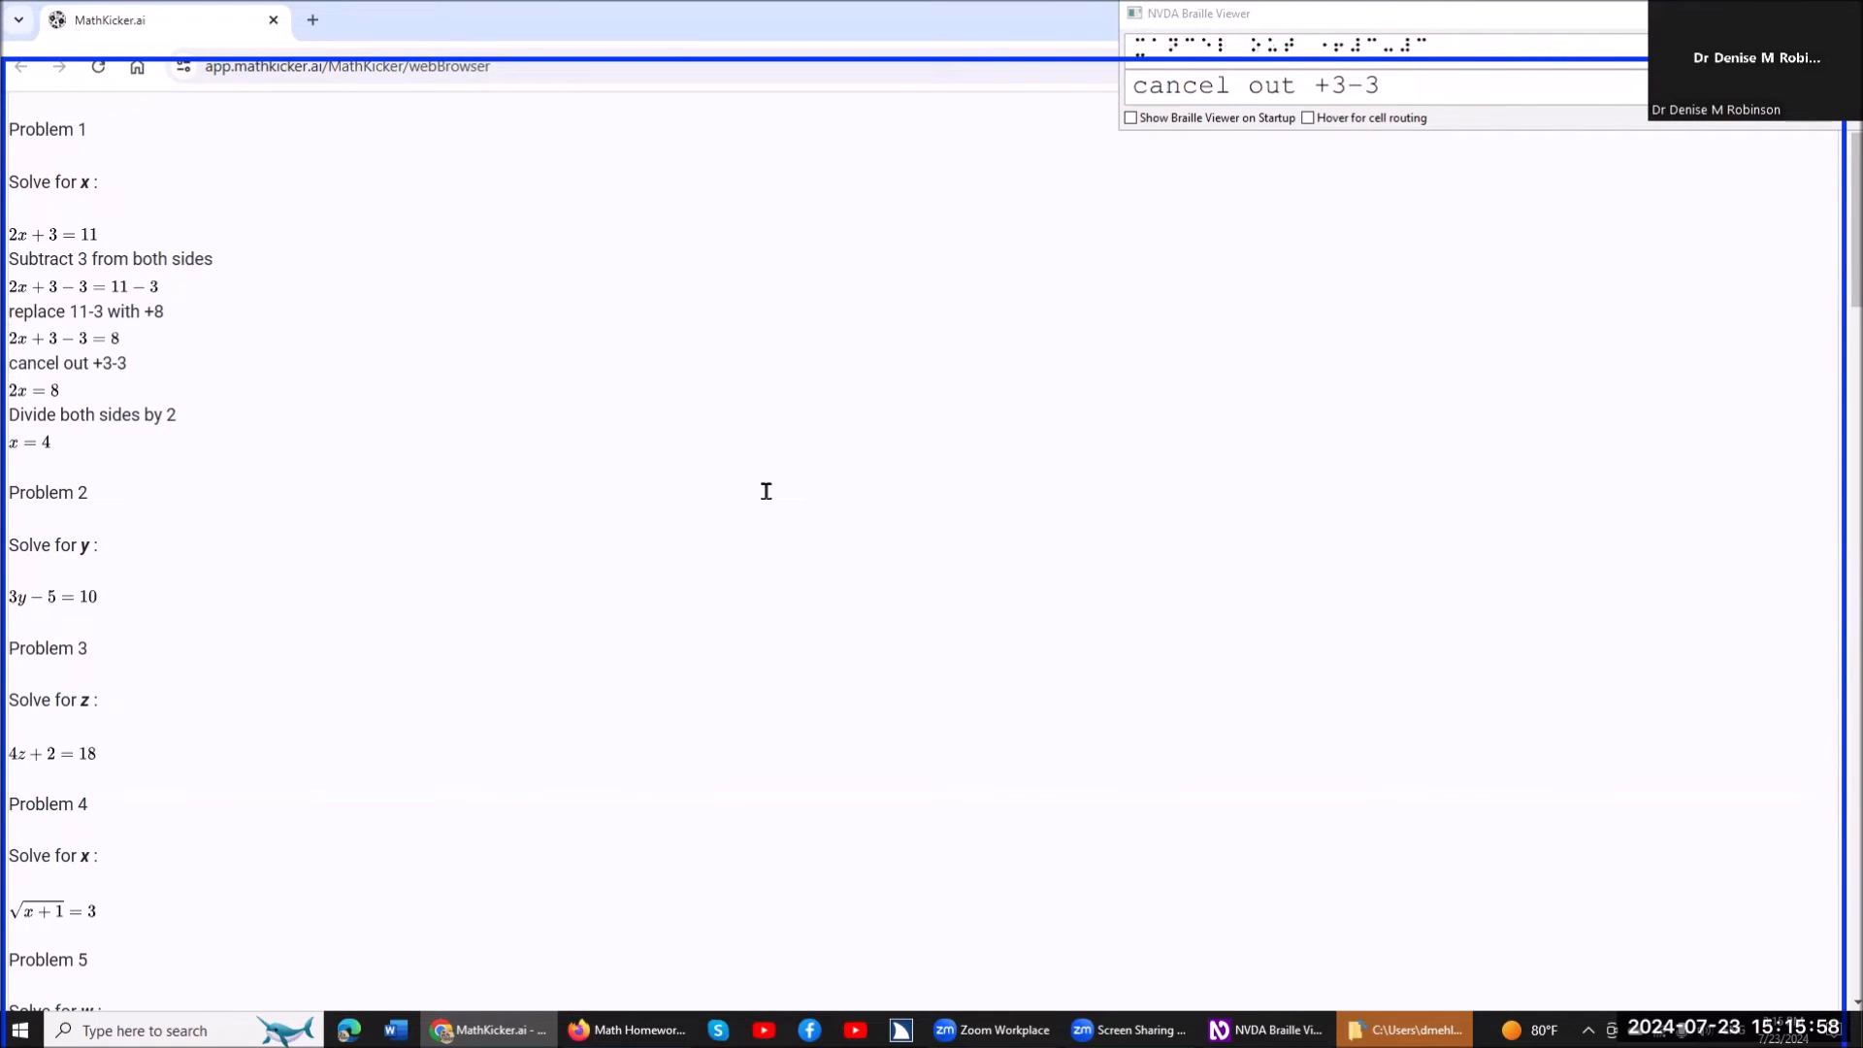
key("Down")
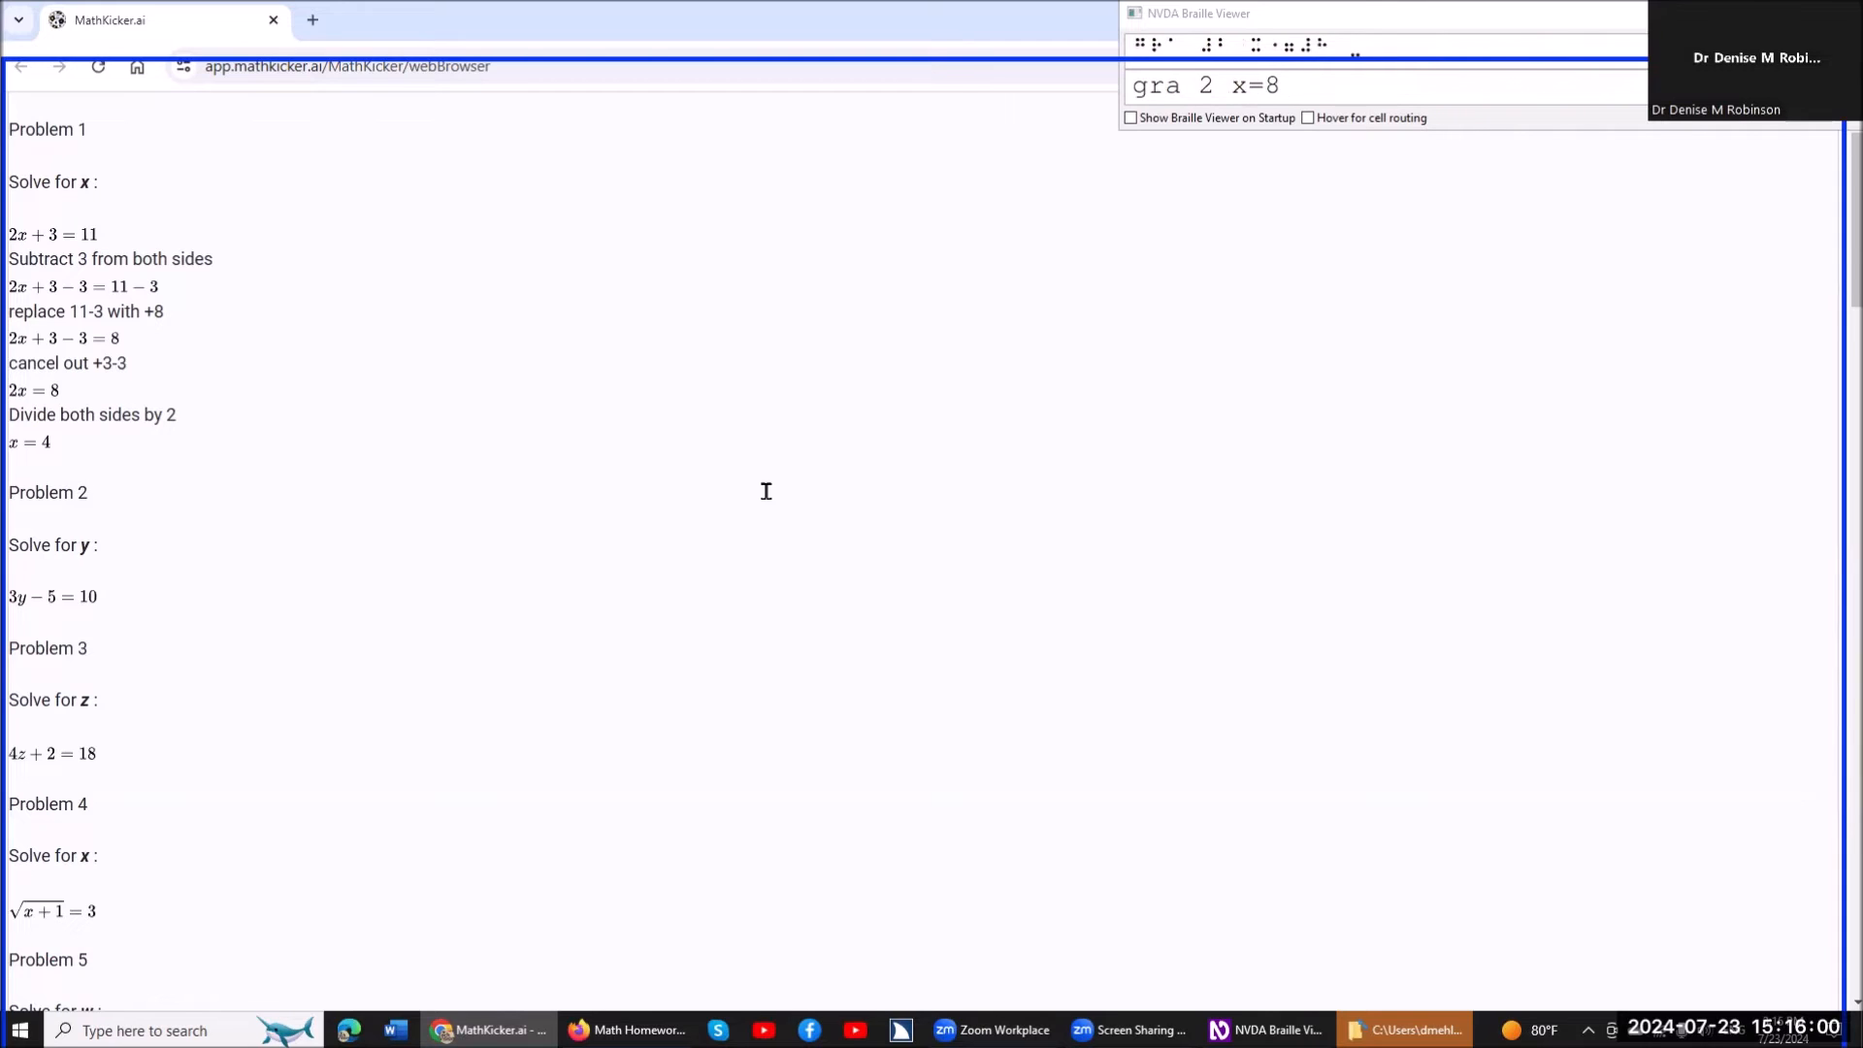
key("Down")
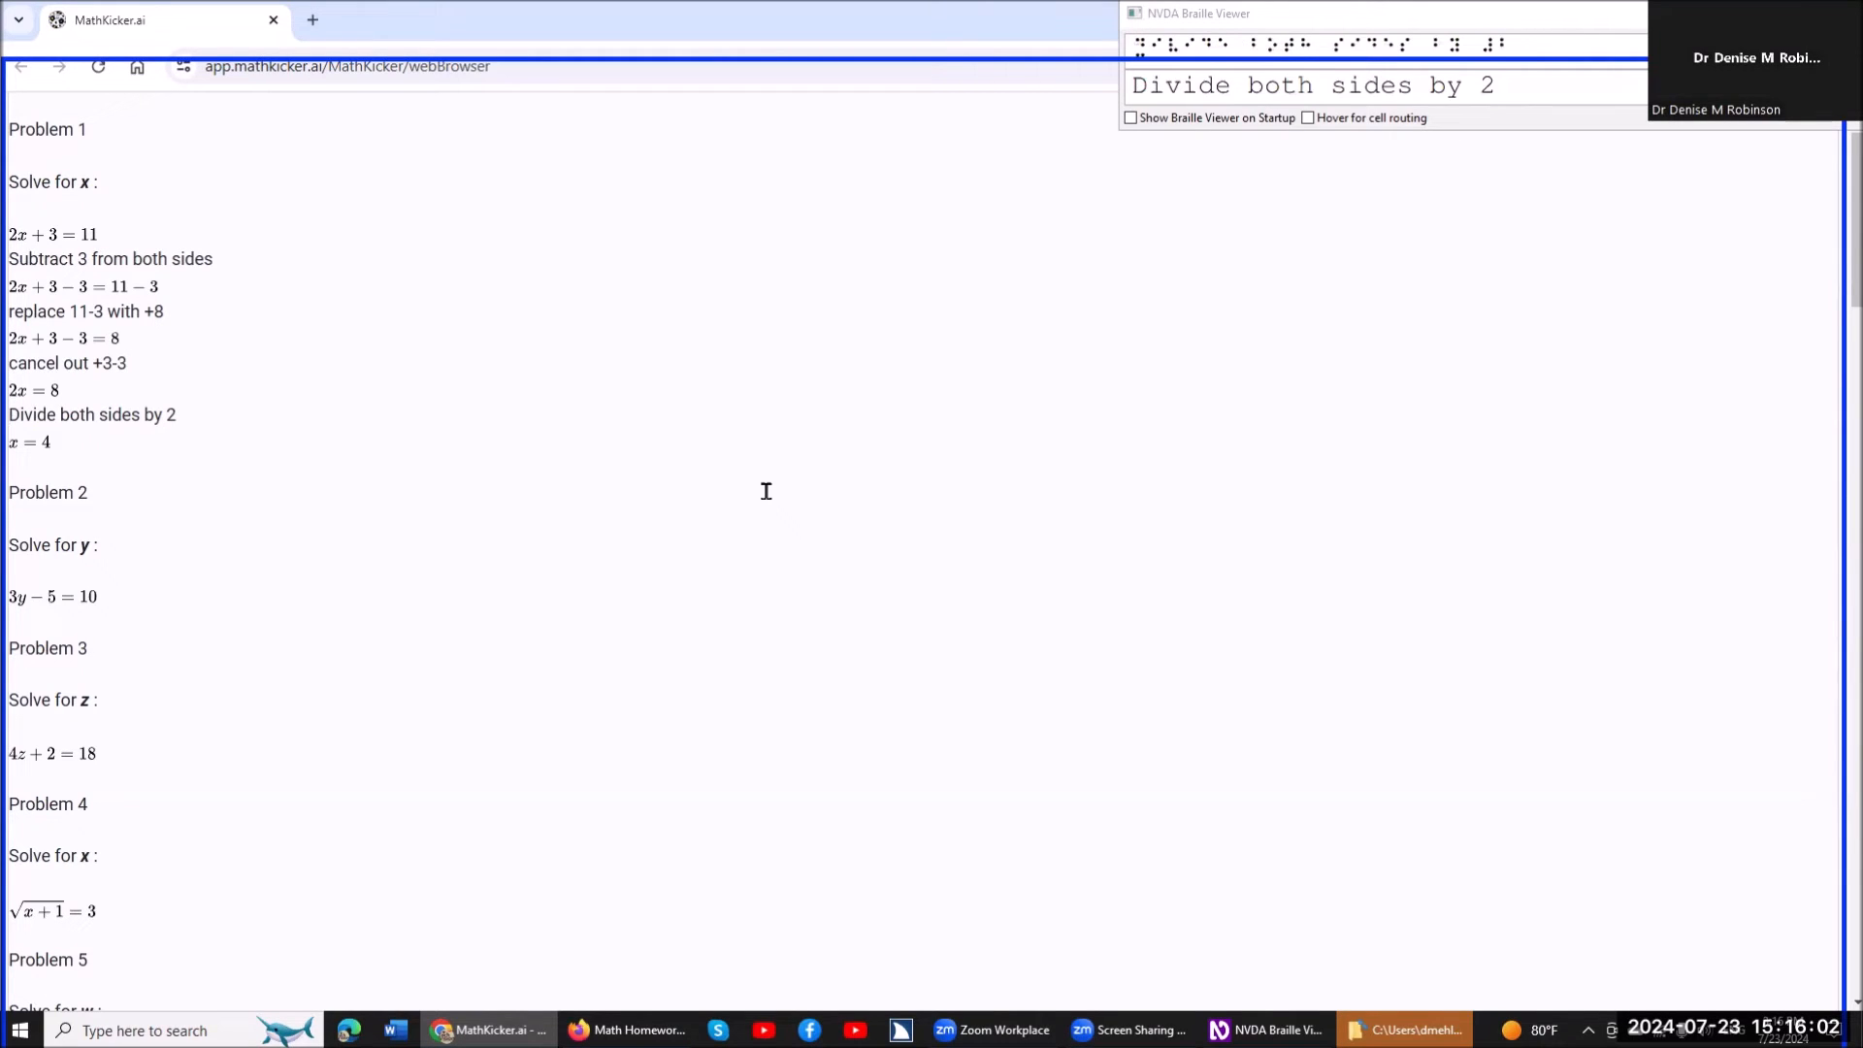
key("Down")
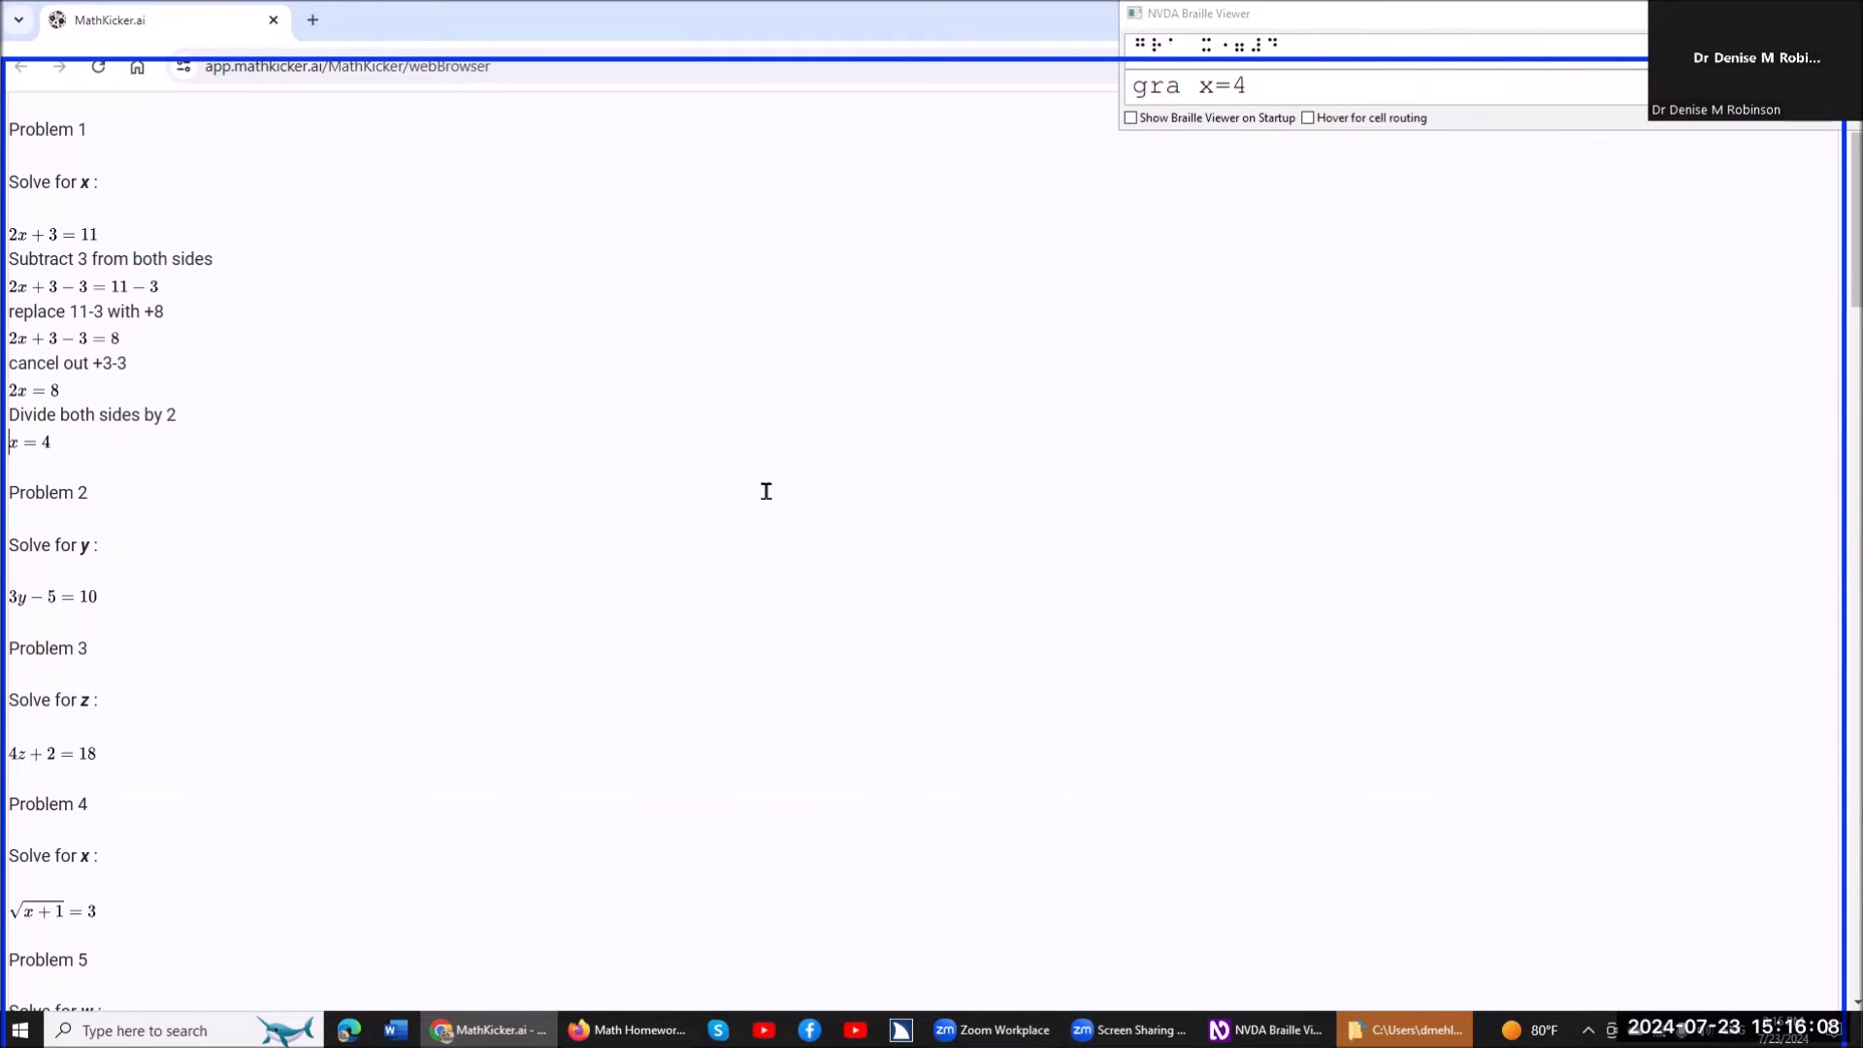
Open the equation 3y-5=10 under Problem 2 for solving and check each of its terms.
key("Down")
key("Down")
key("Down")
key("Down")
key("Down")
key("Down")
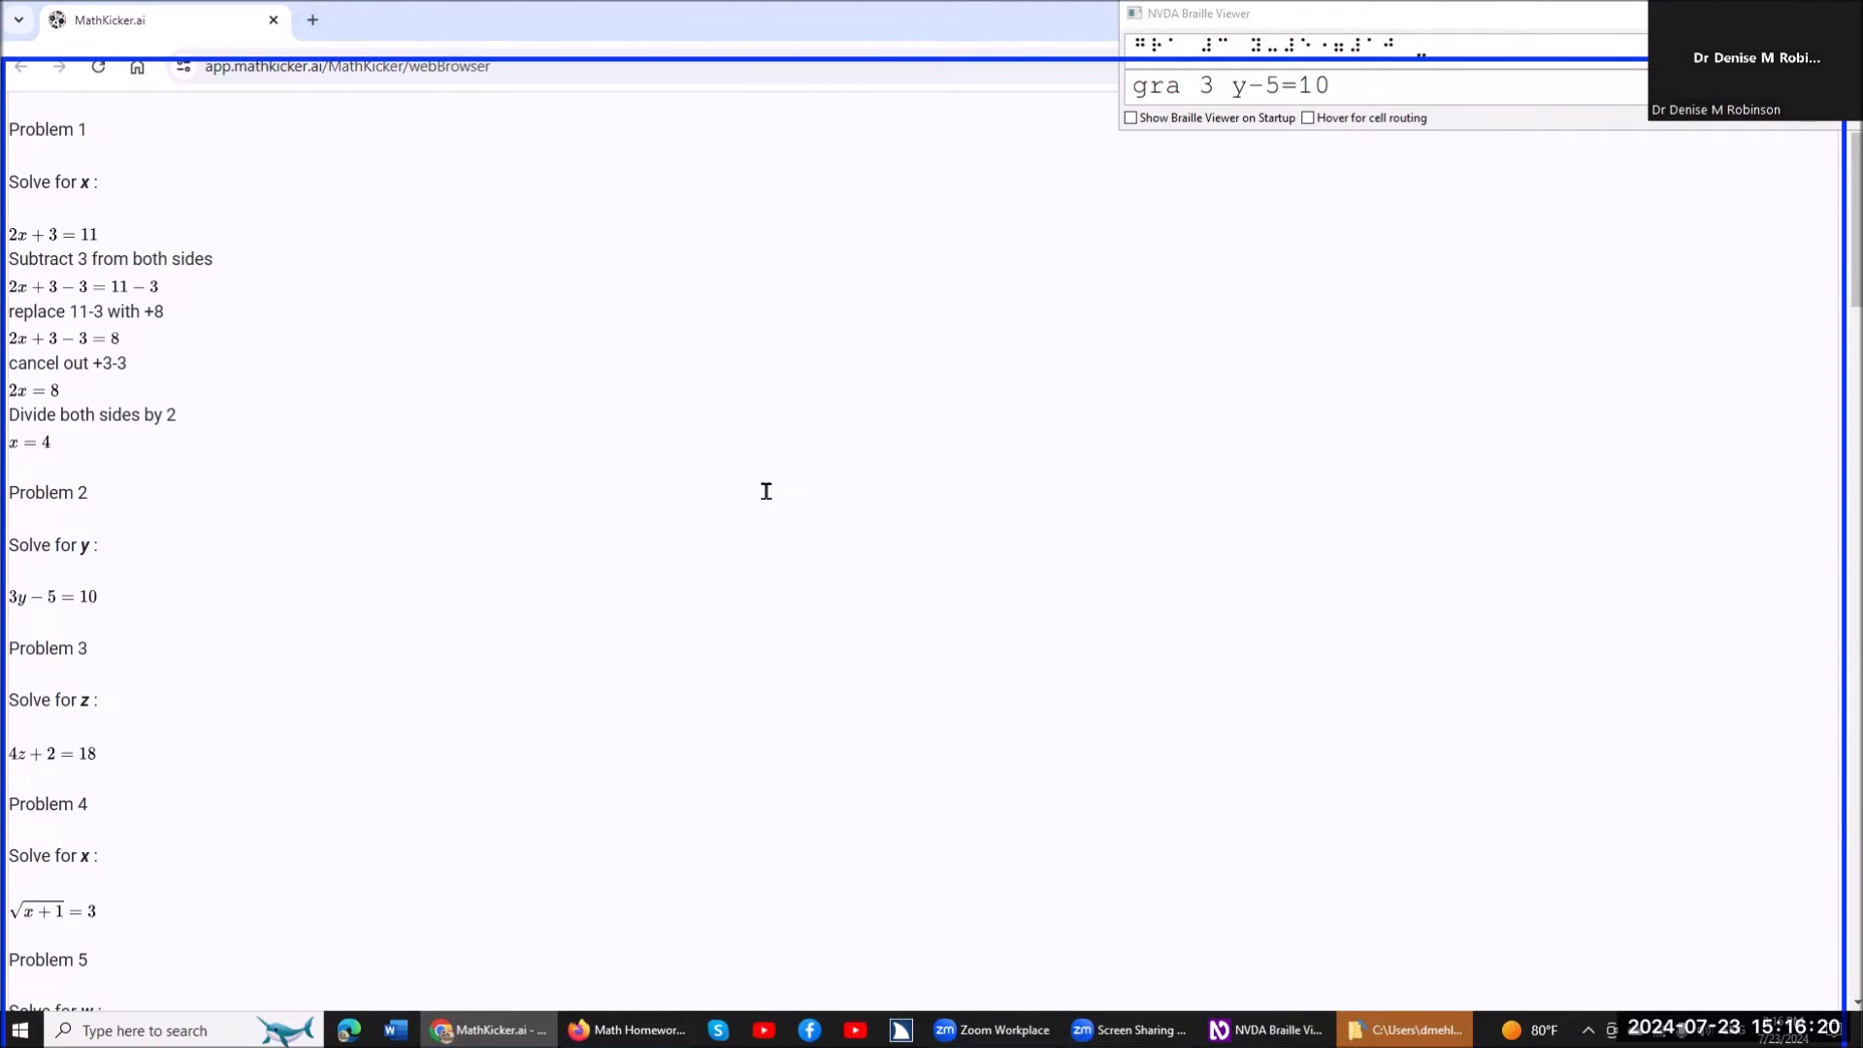
key("Return")
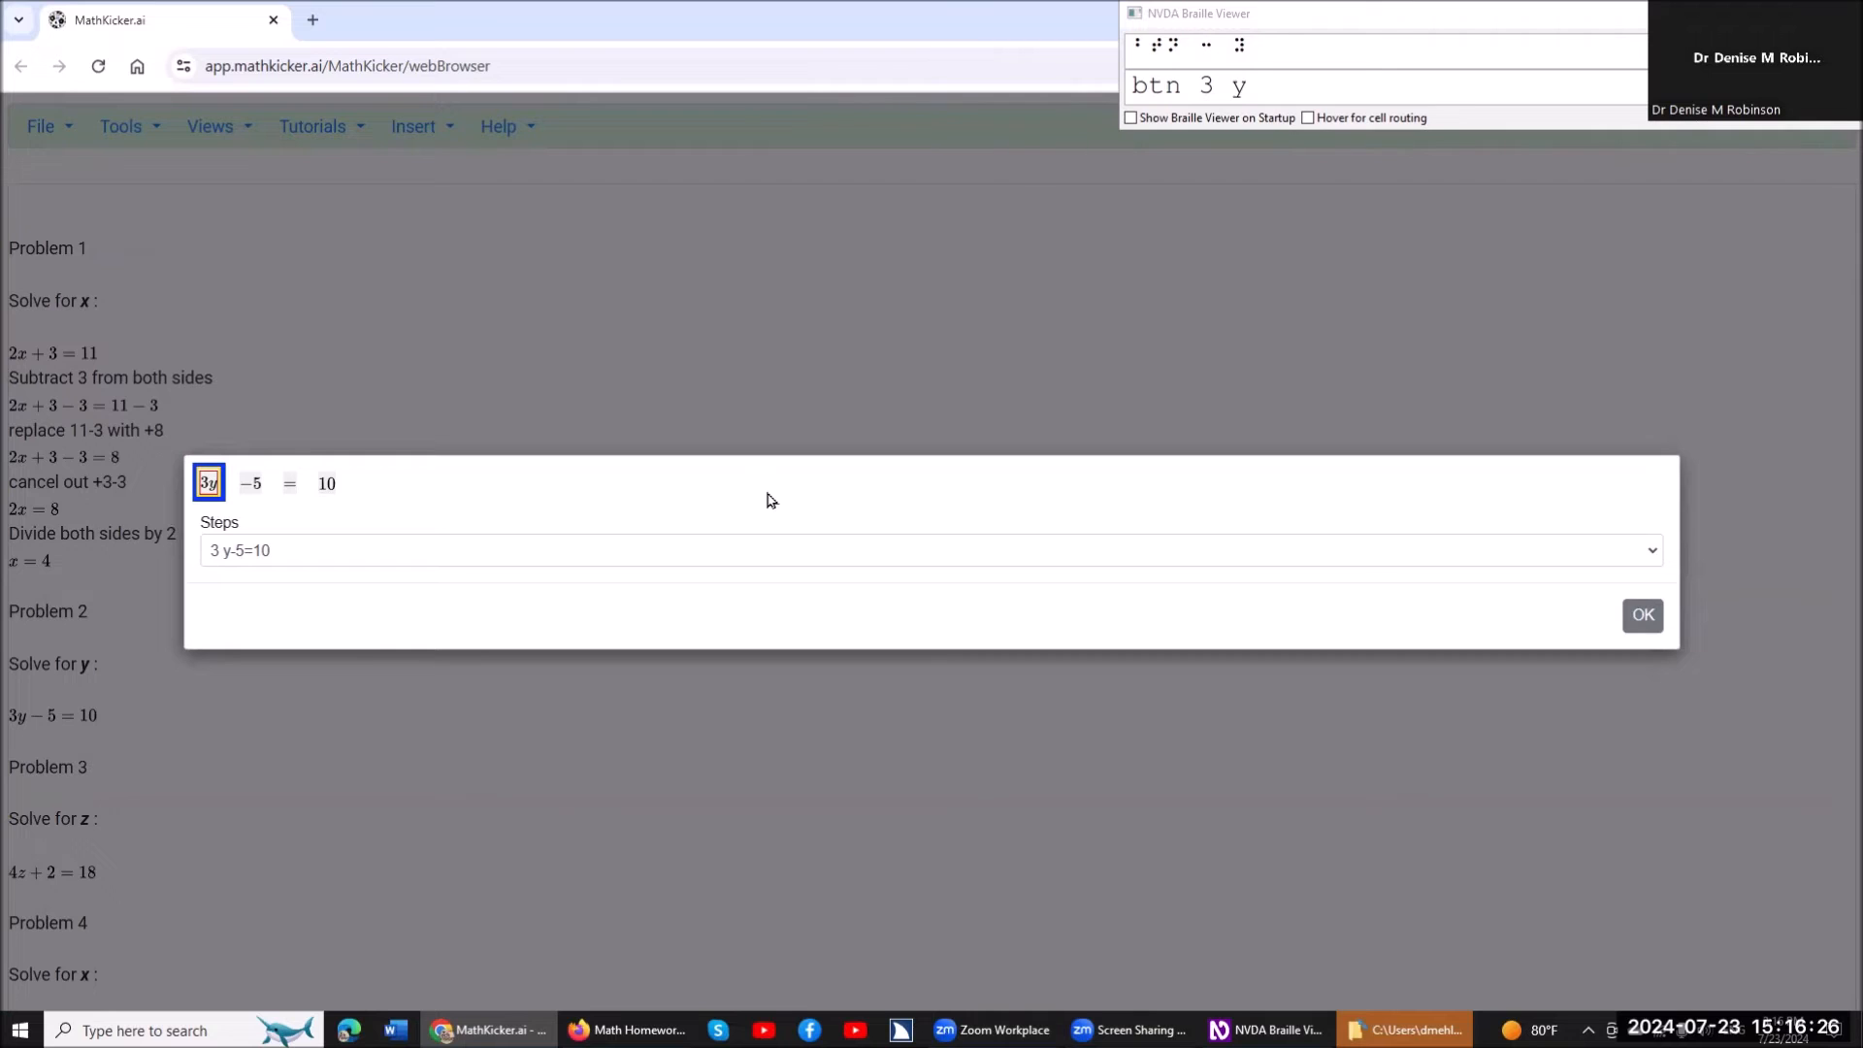
key("Insert+space")
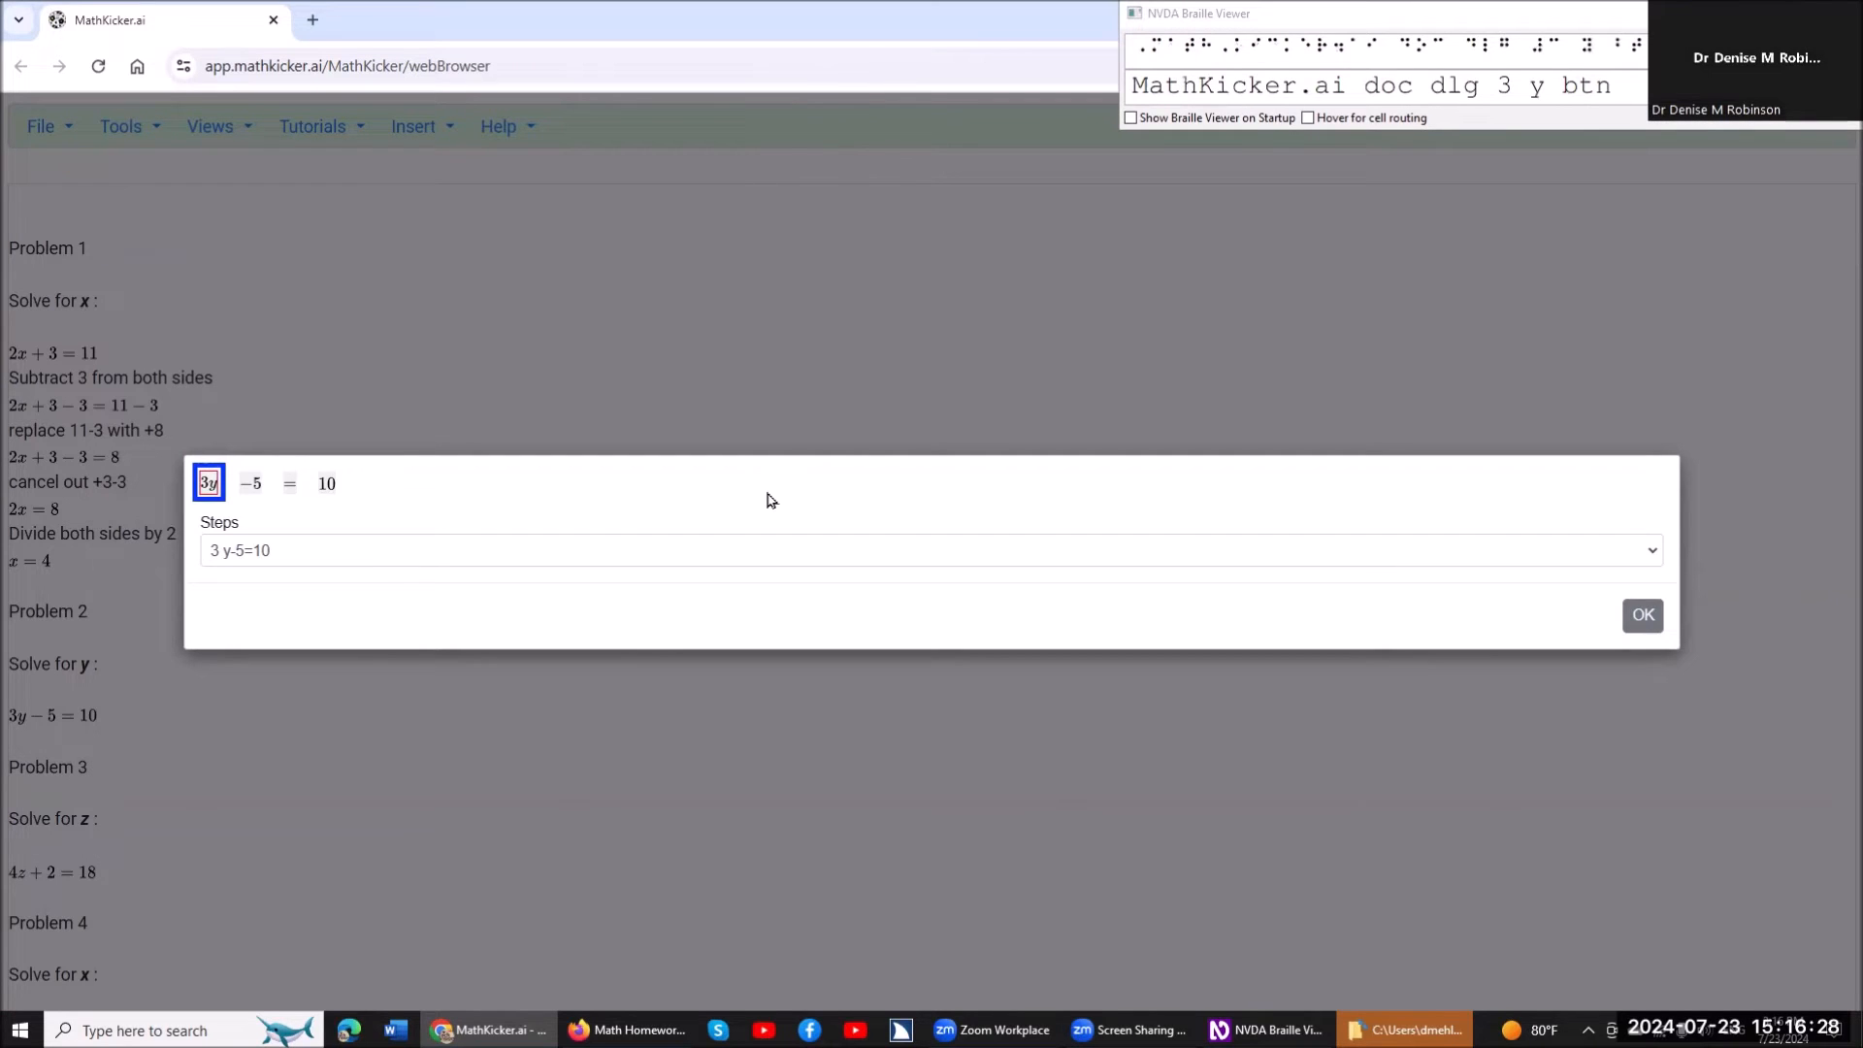
key("Right")
key("Right")
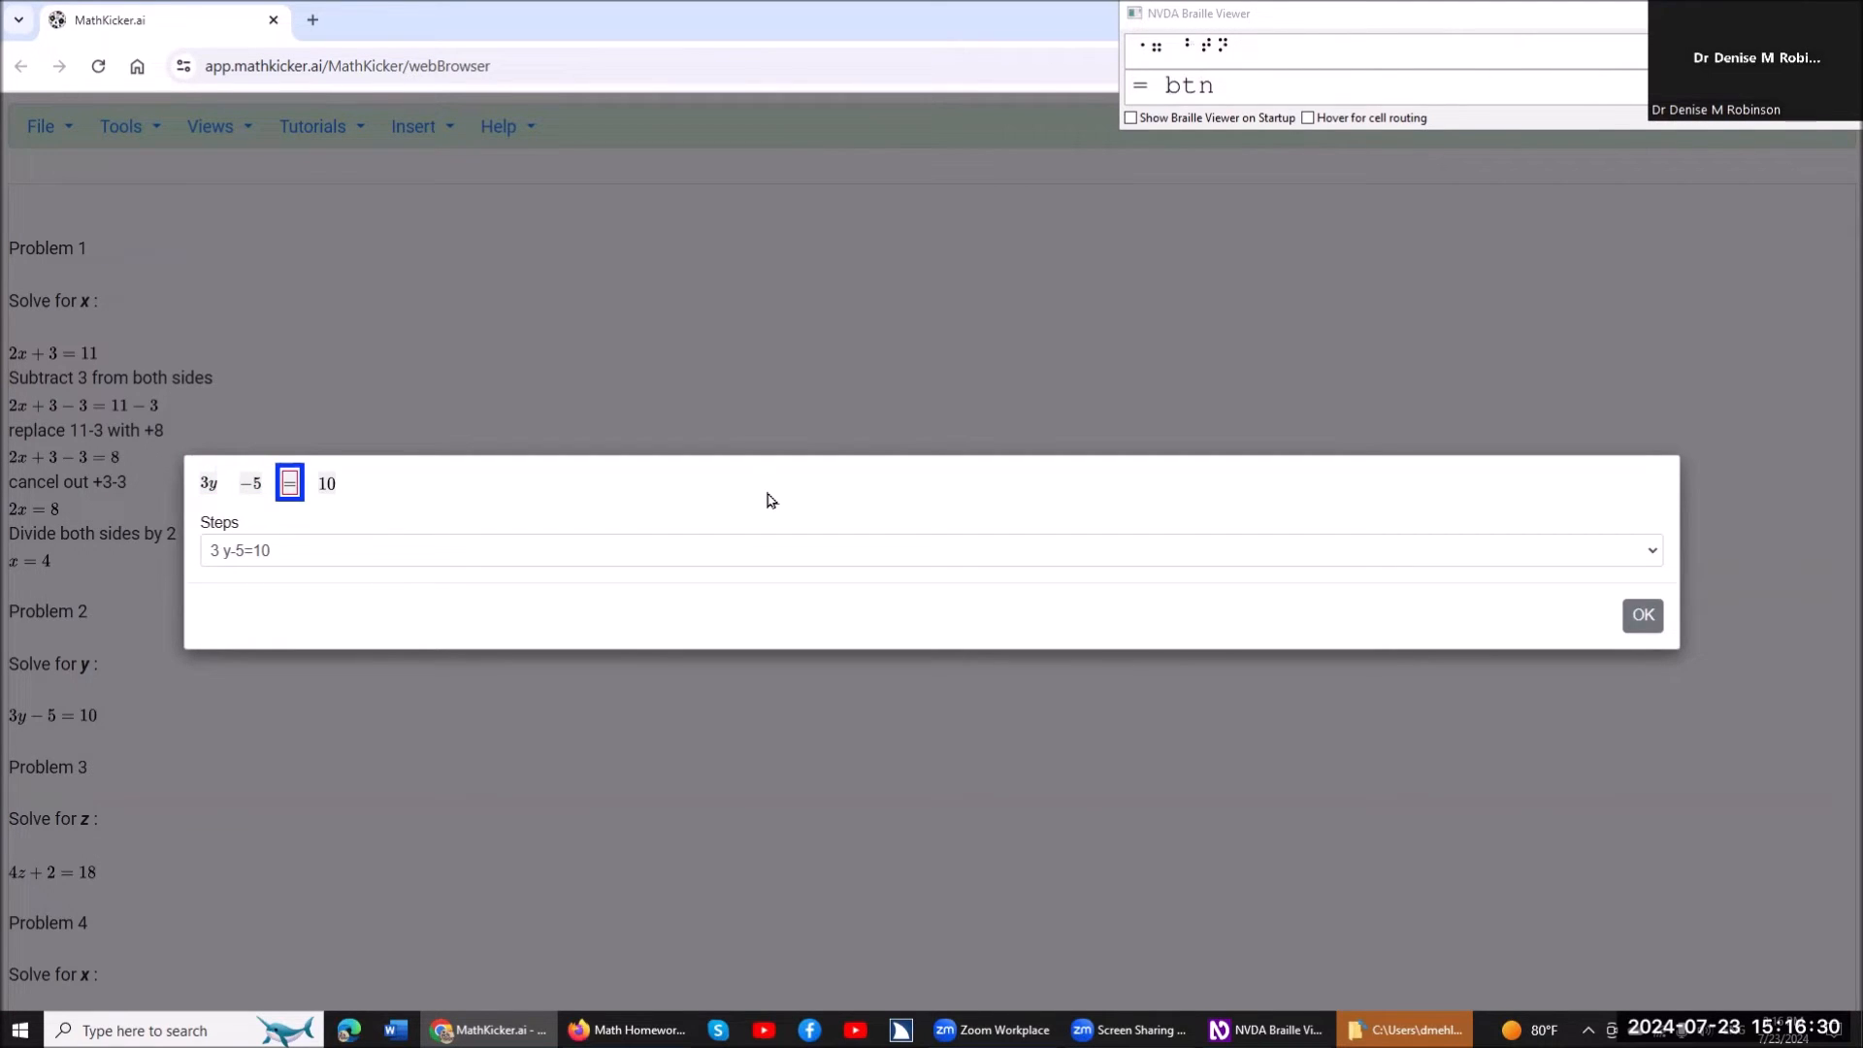
key("Right")
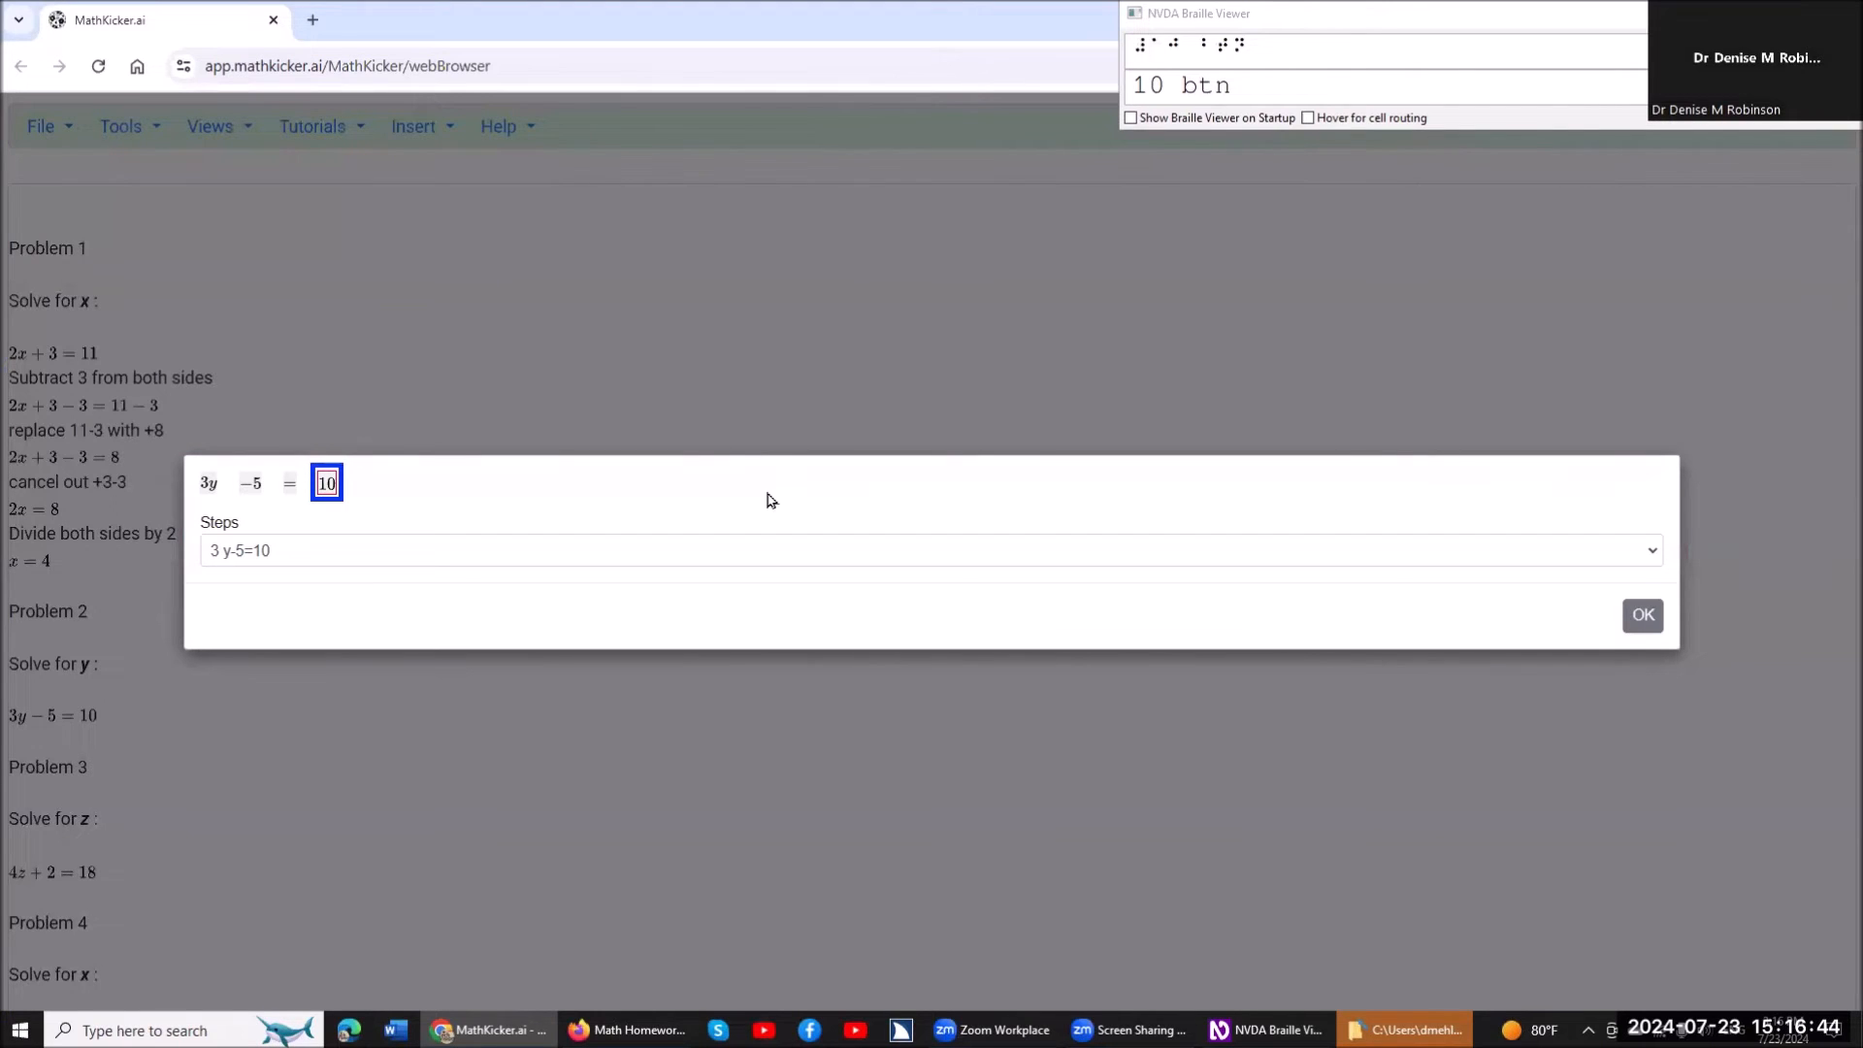
Add 5 to both sides of the equation 3y-5=10.
key("ctrl+b")
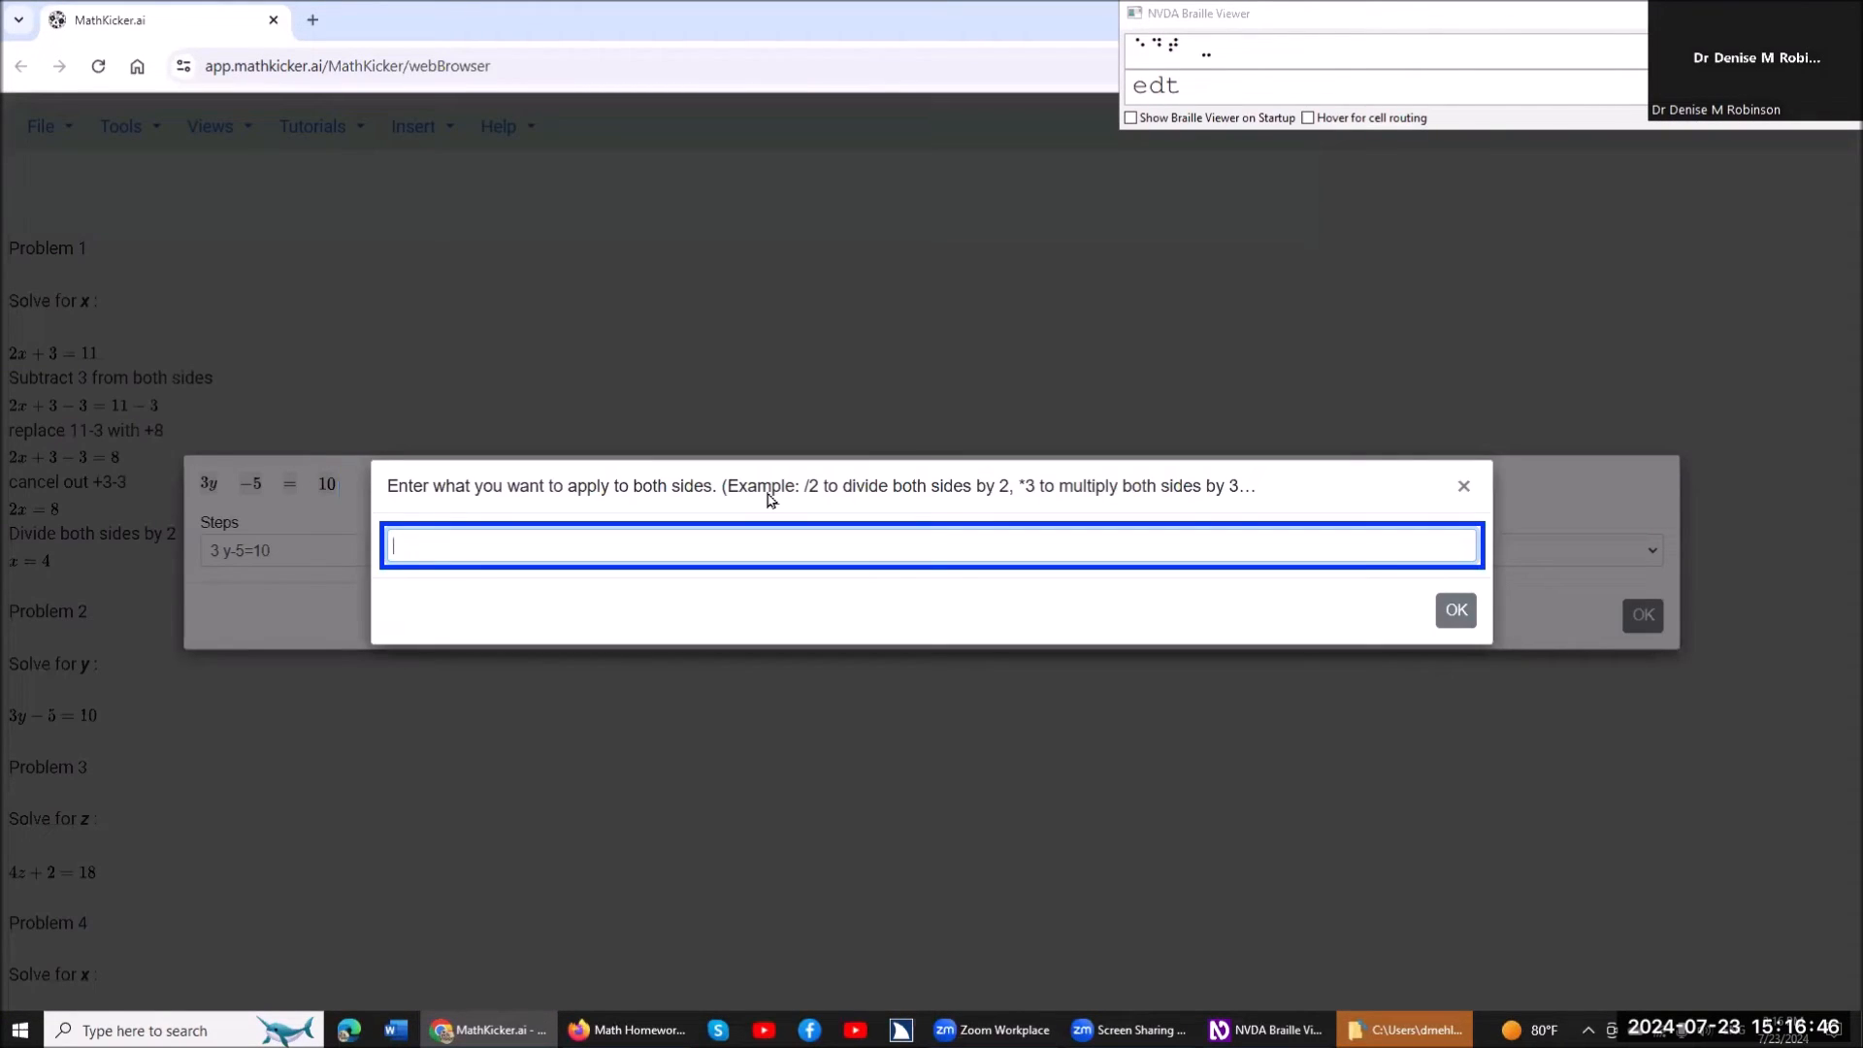
type("+5")
key("Return")
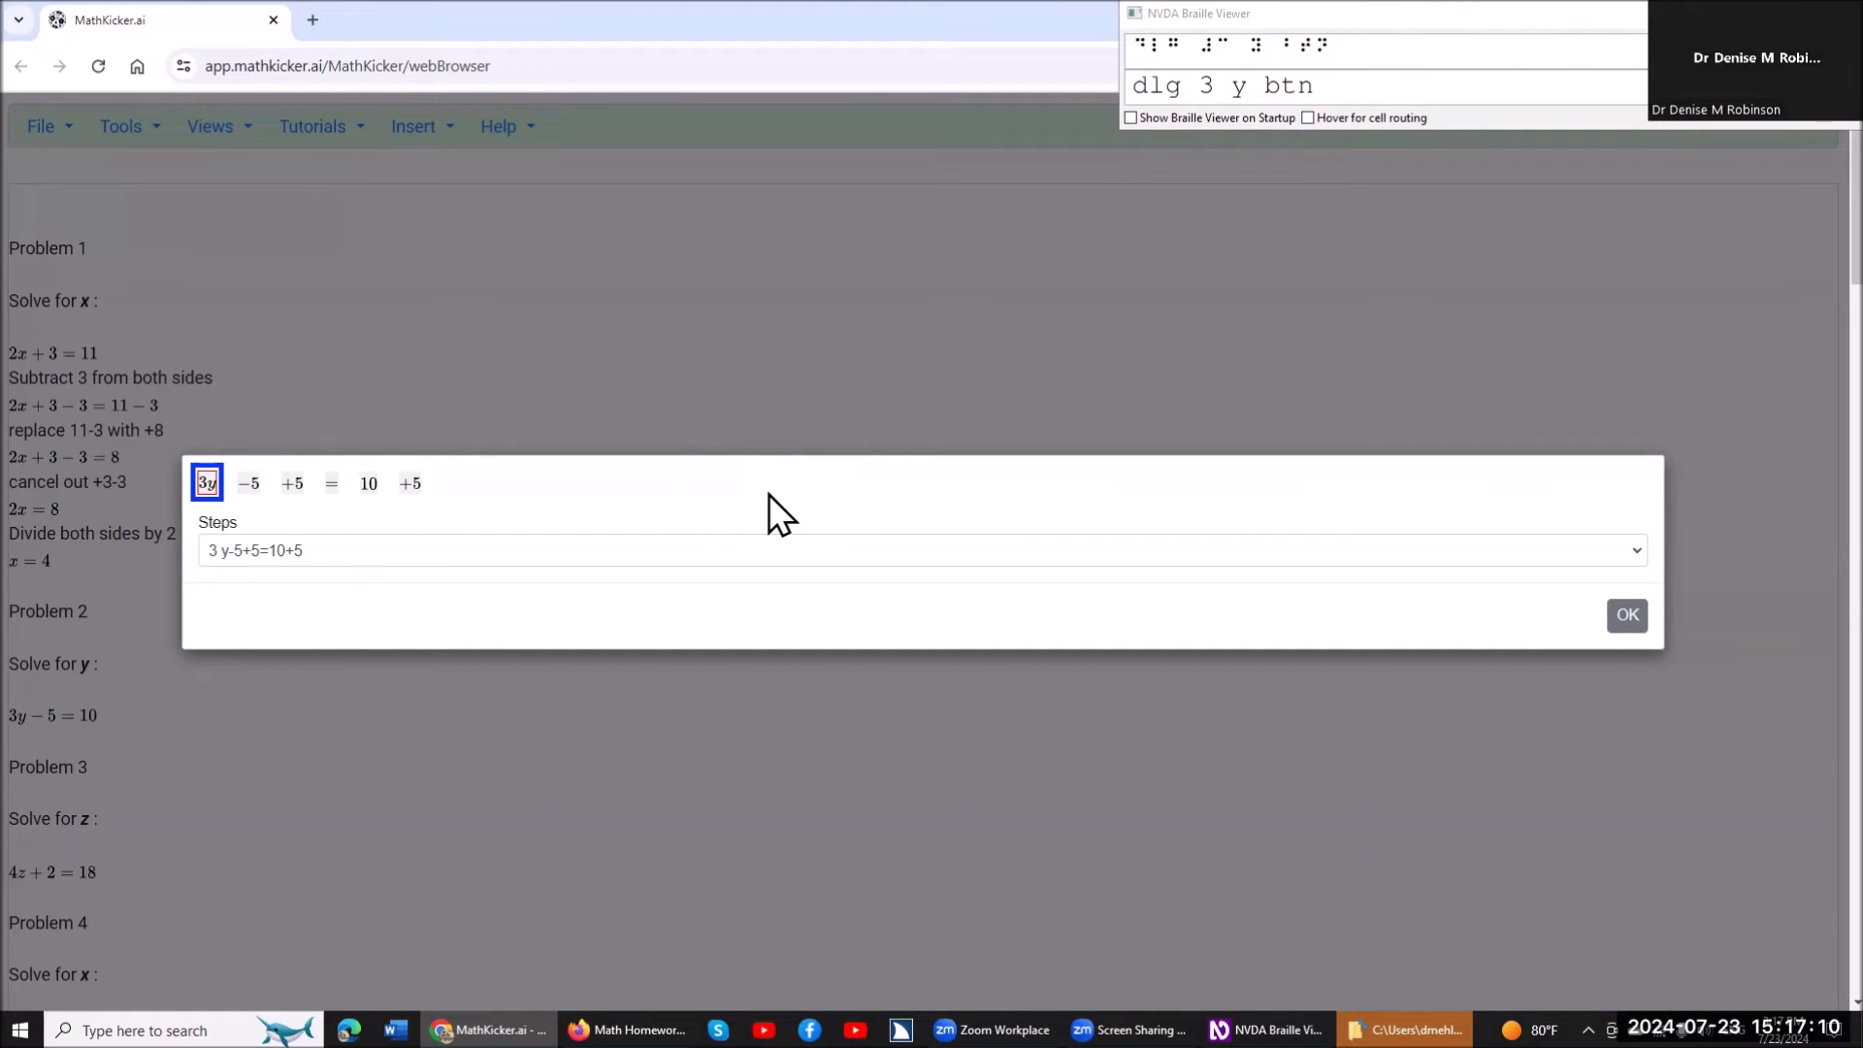
Select the terms -5 and +5 before the equals sign and cancel them out.
key("Tab")
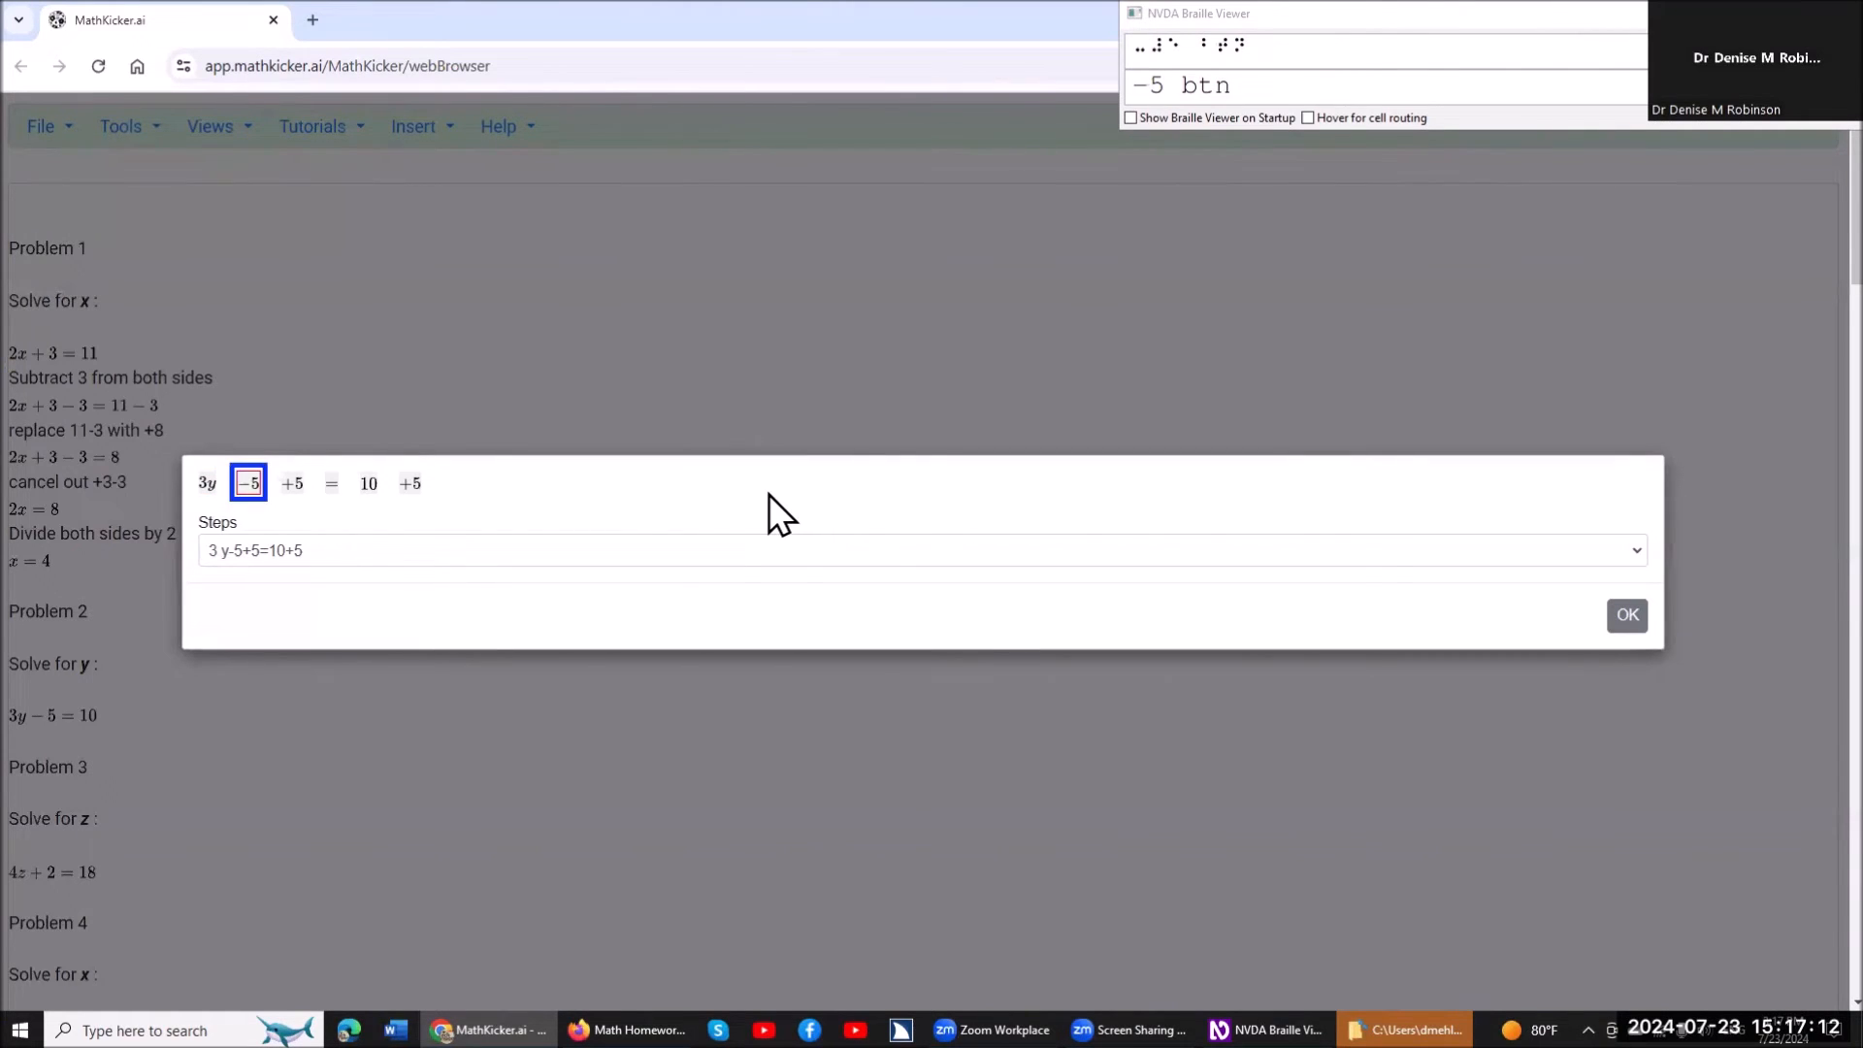
key("space")
key("Tab")
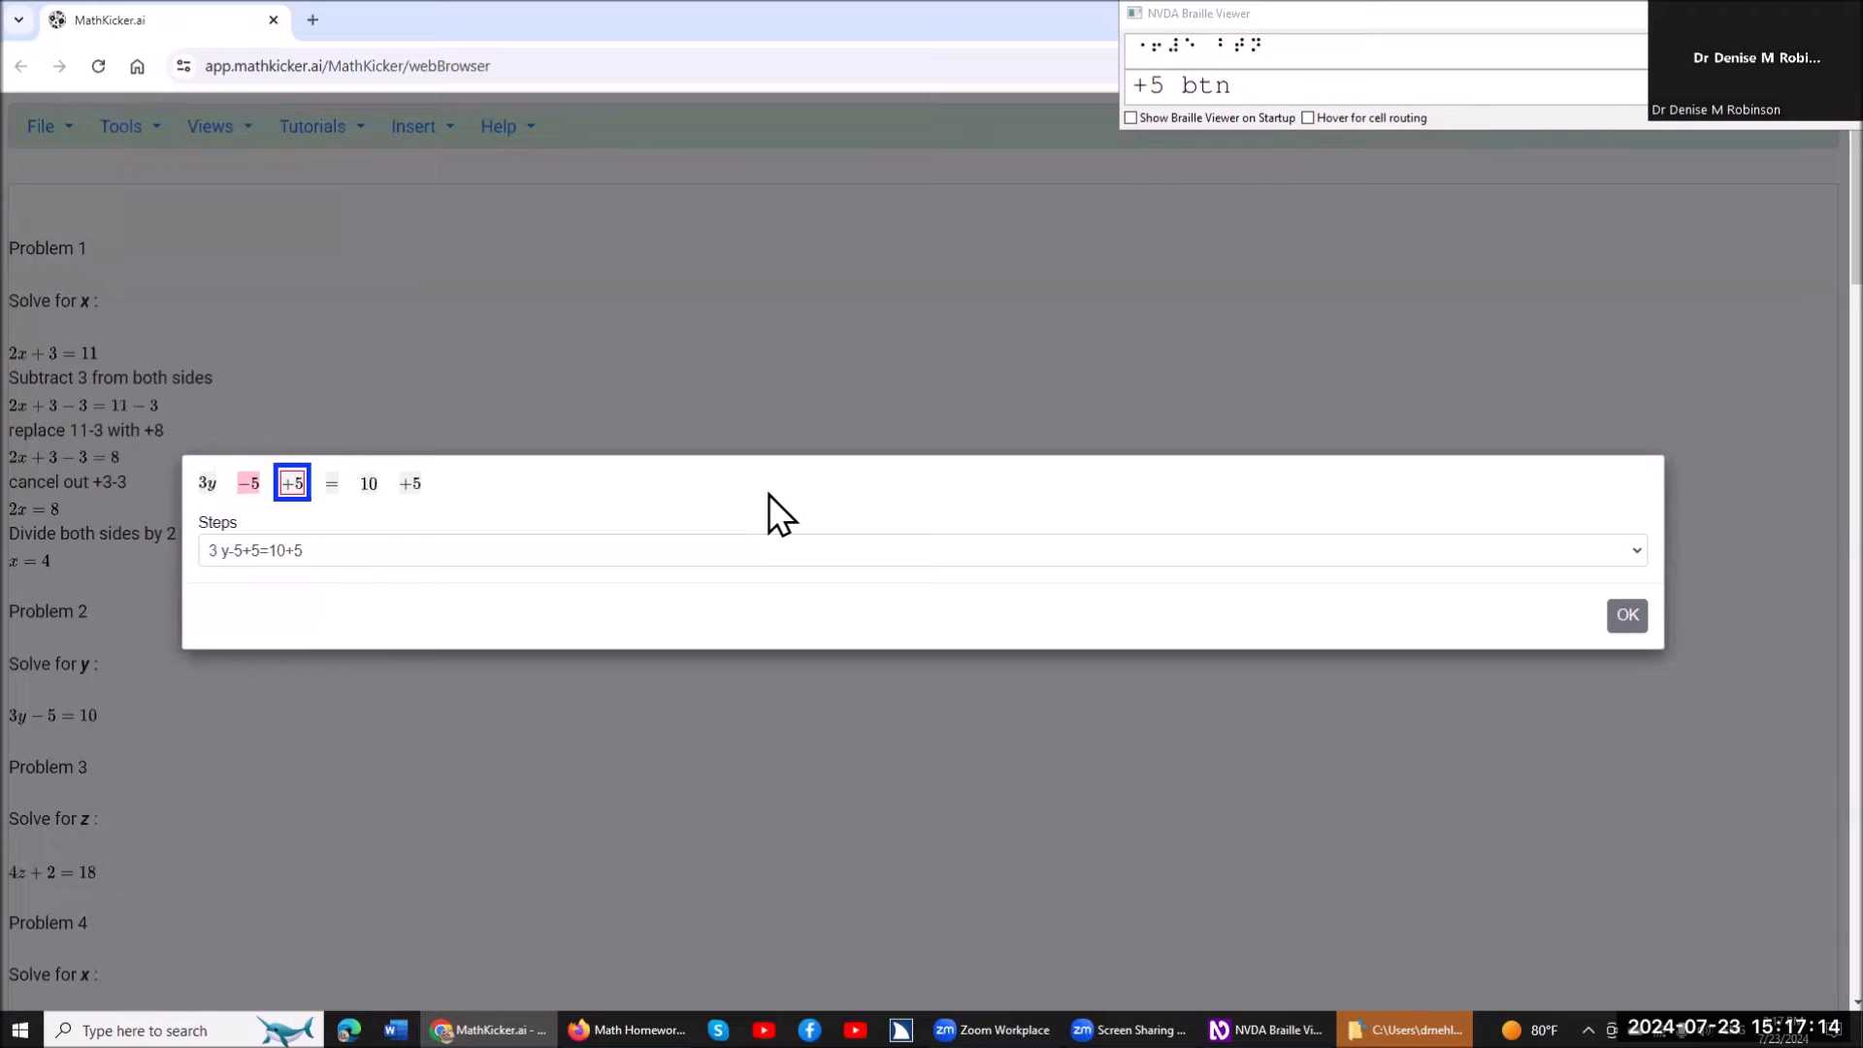
key("space")
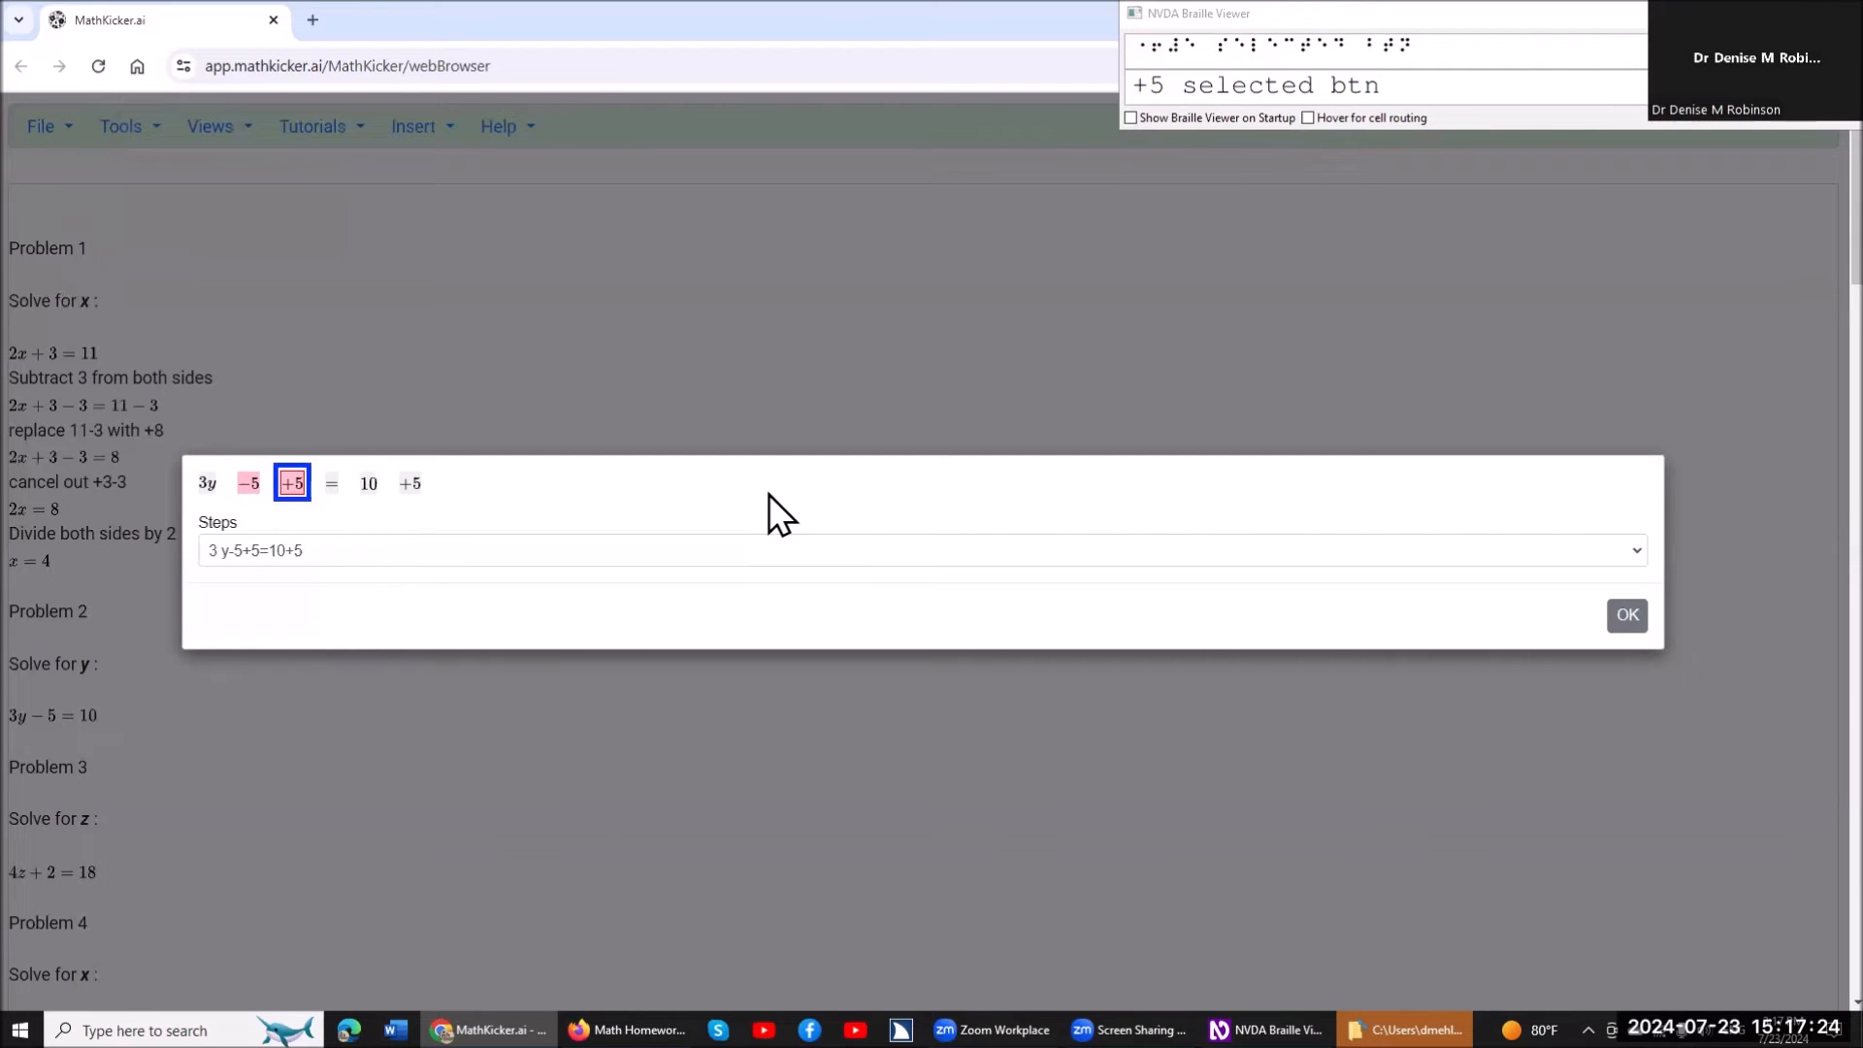
key("equal")
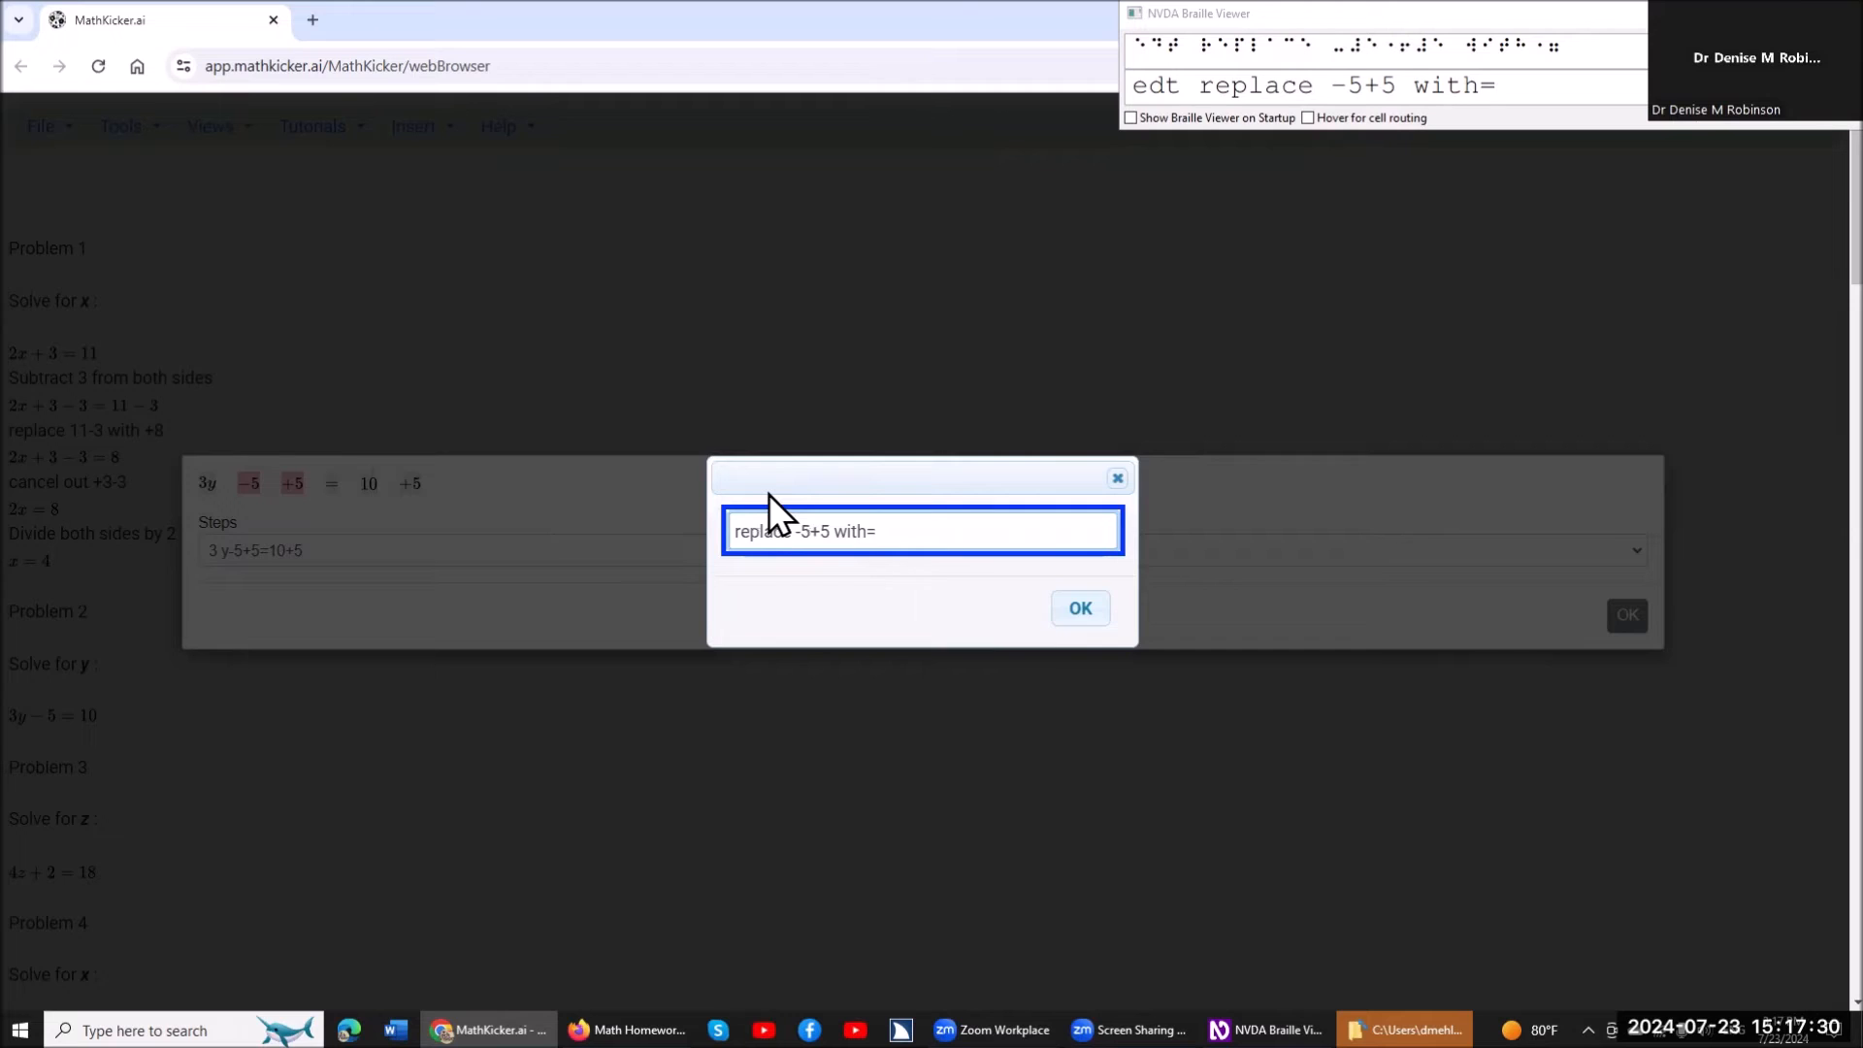
key("Return")
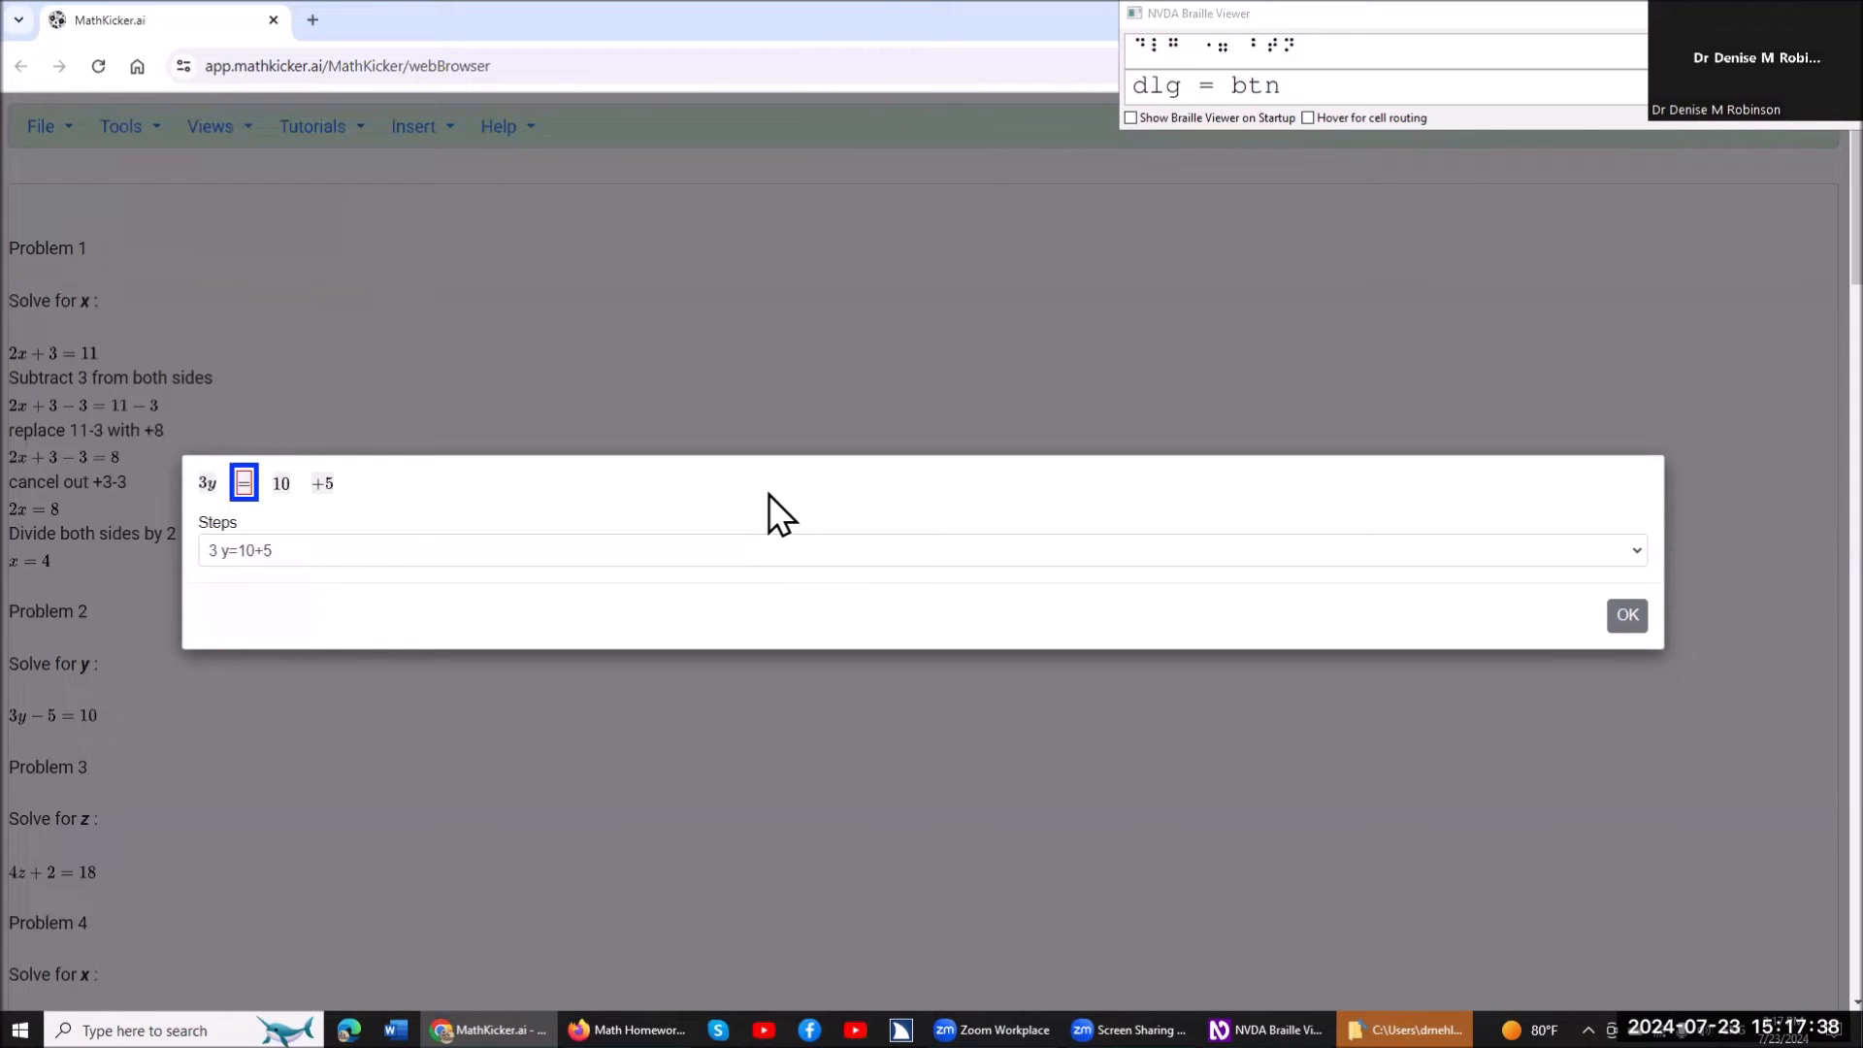
Select the terms 10 and +5 after the equals sign and replace them with 15.
key("Tab")
key("Tab")
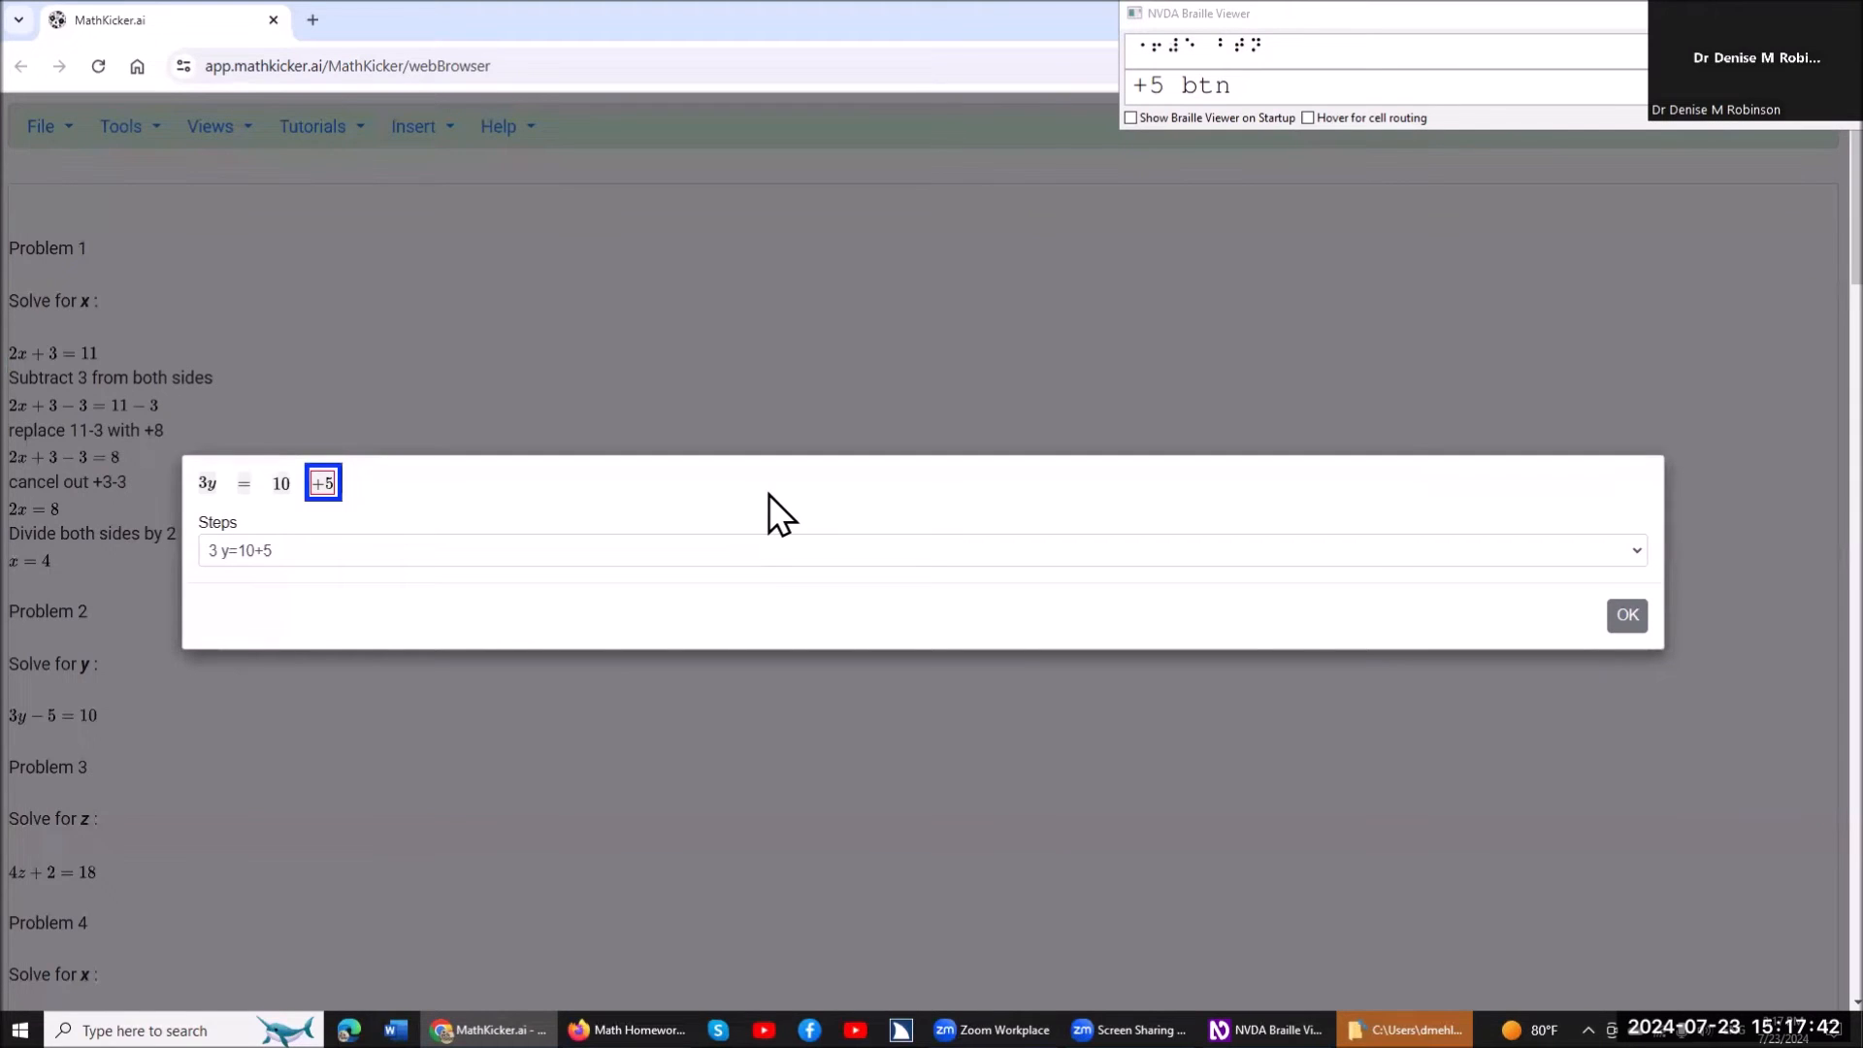
key("space")
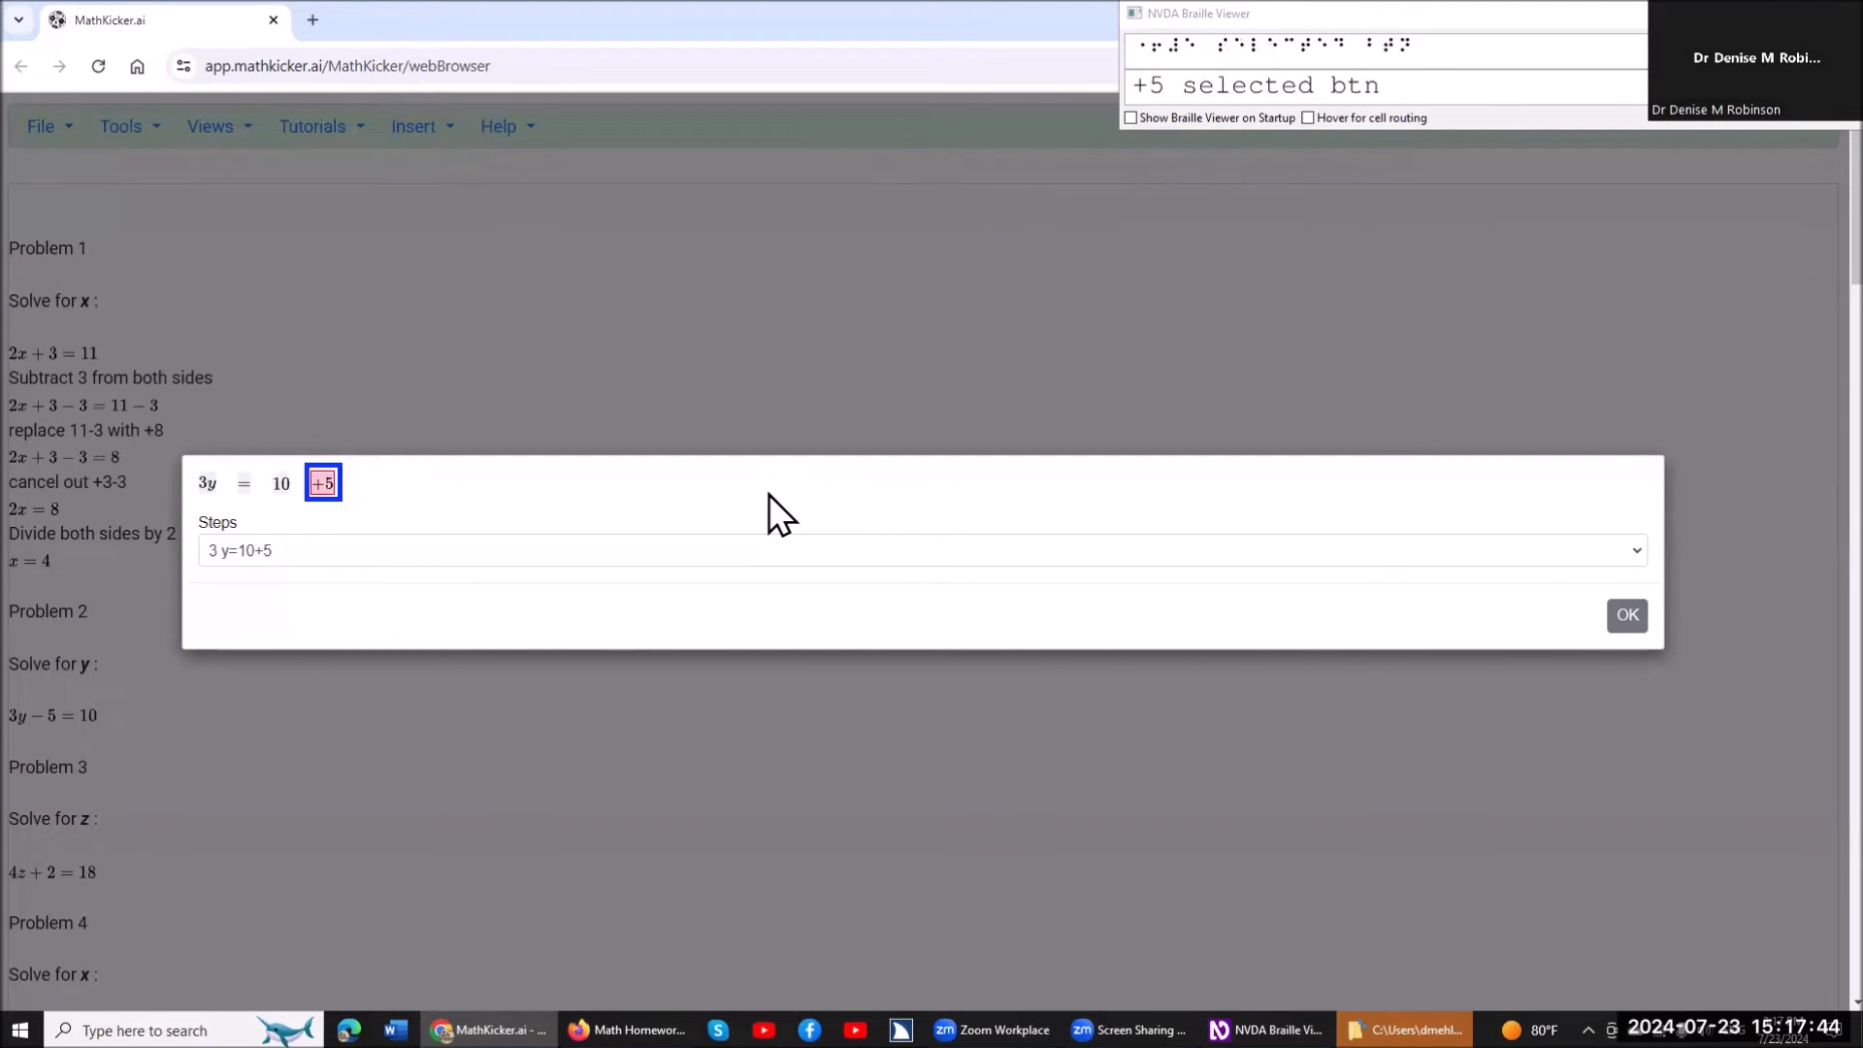
key("shift+Tab")
key("space")
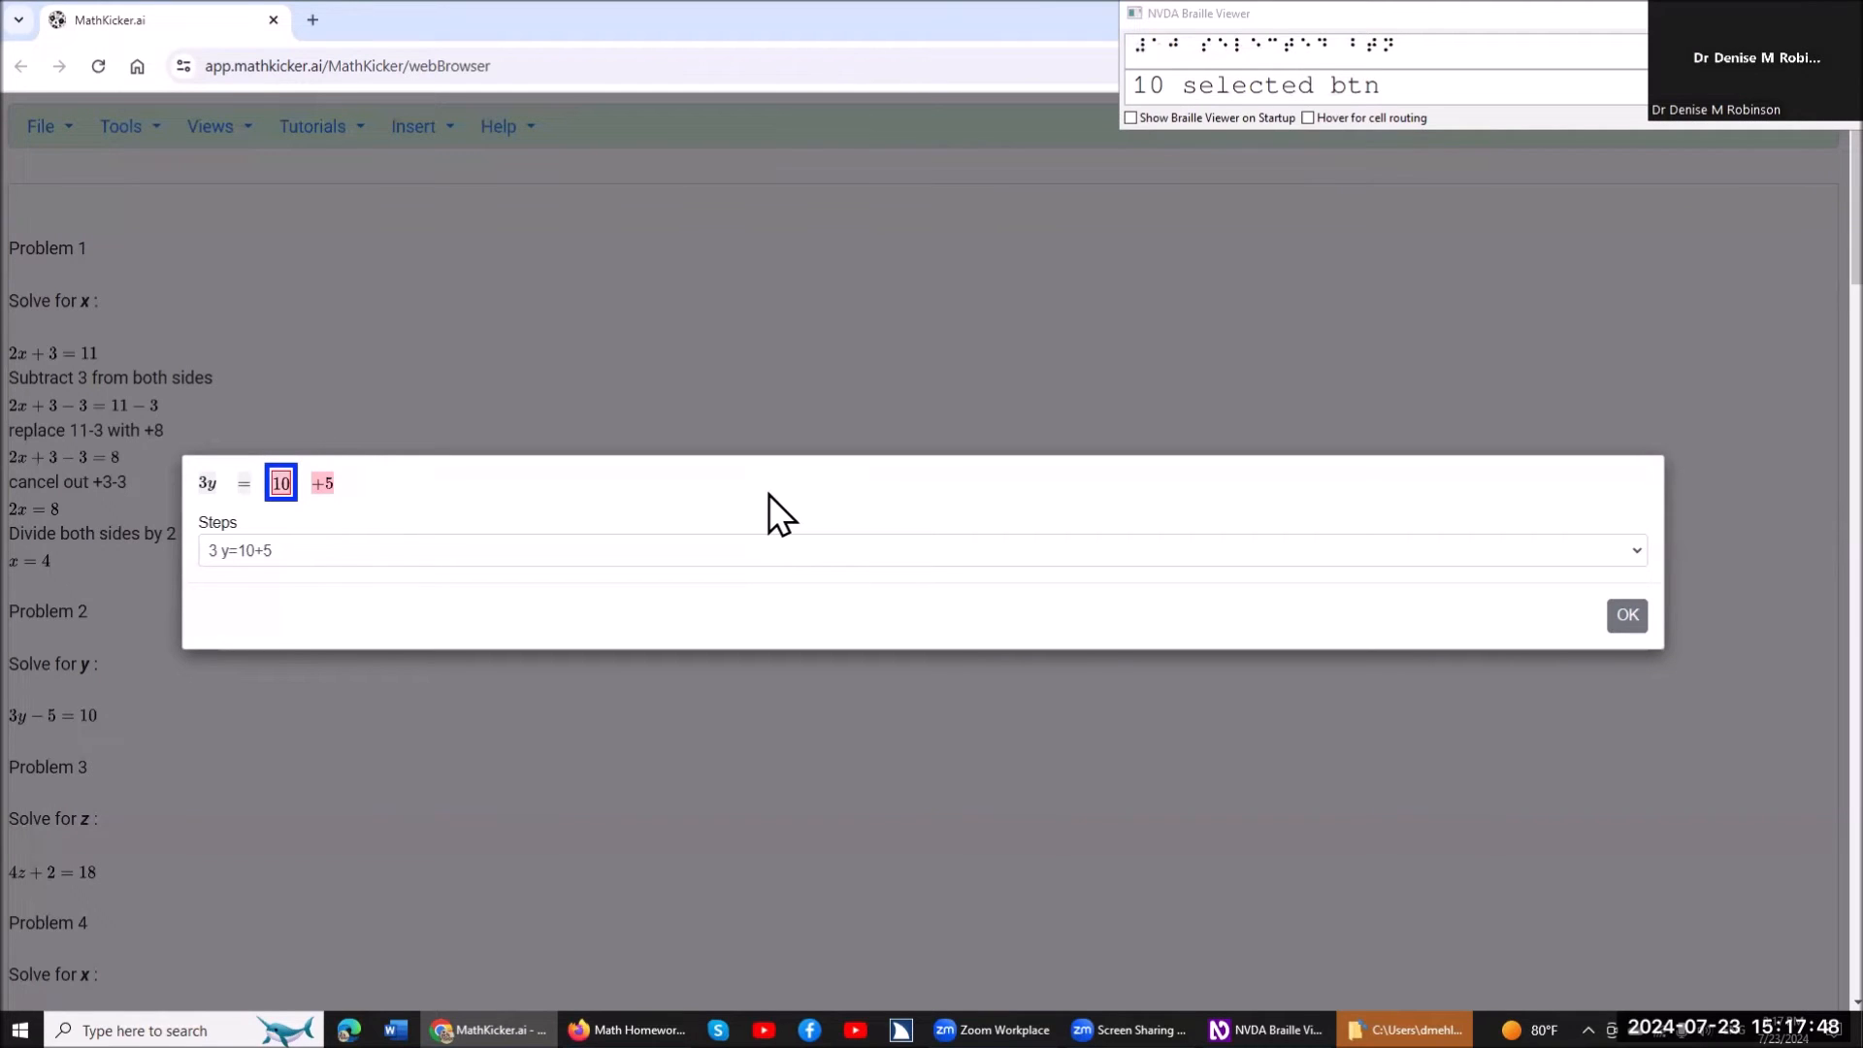
key("Return")
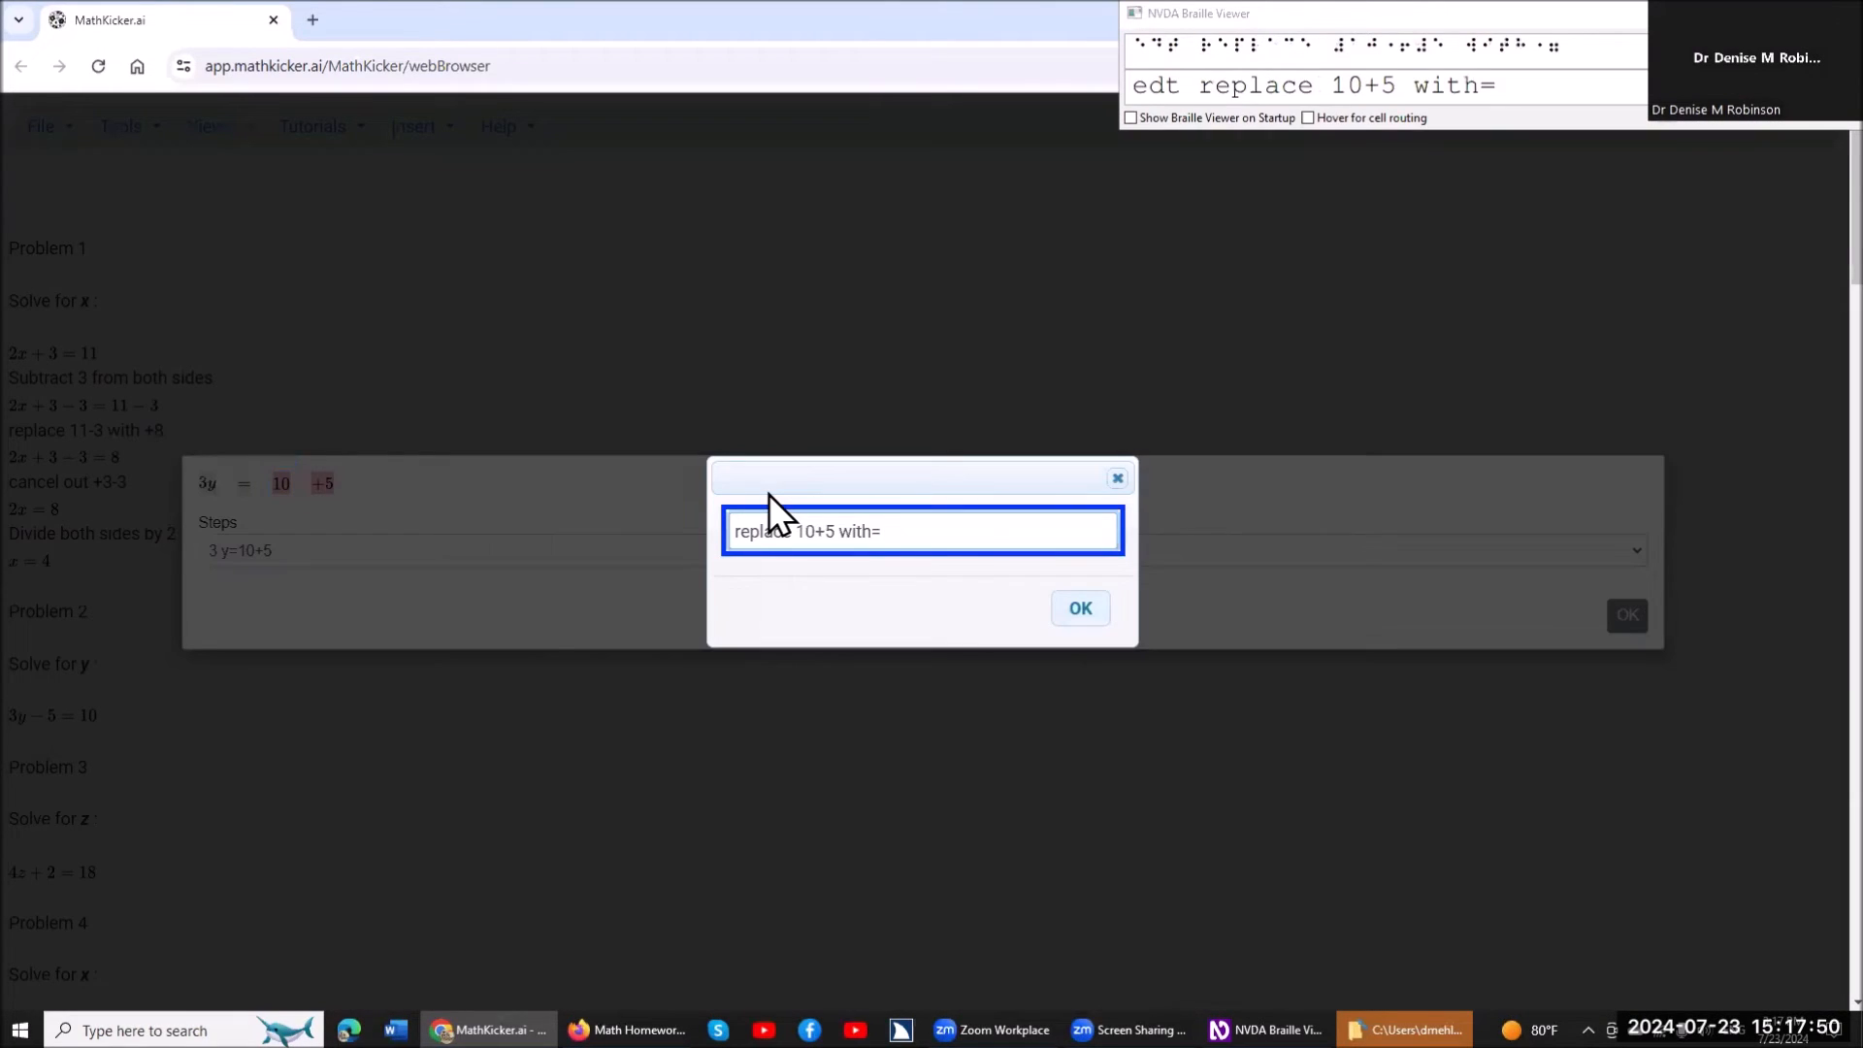
type("15")
key("Return")
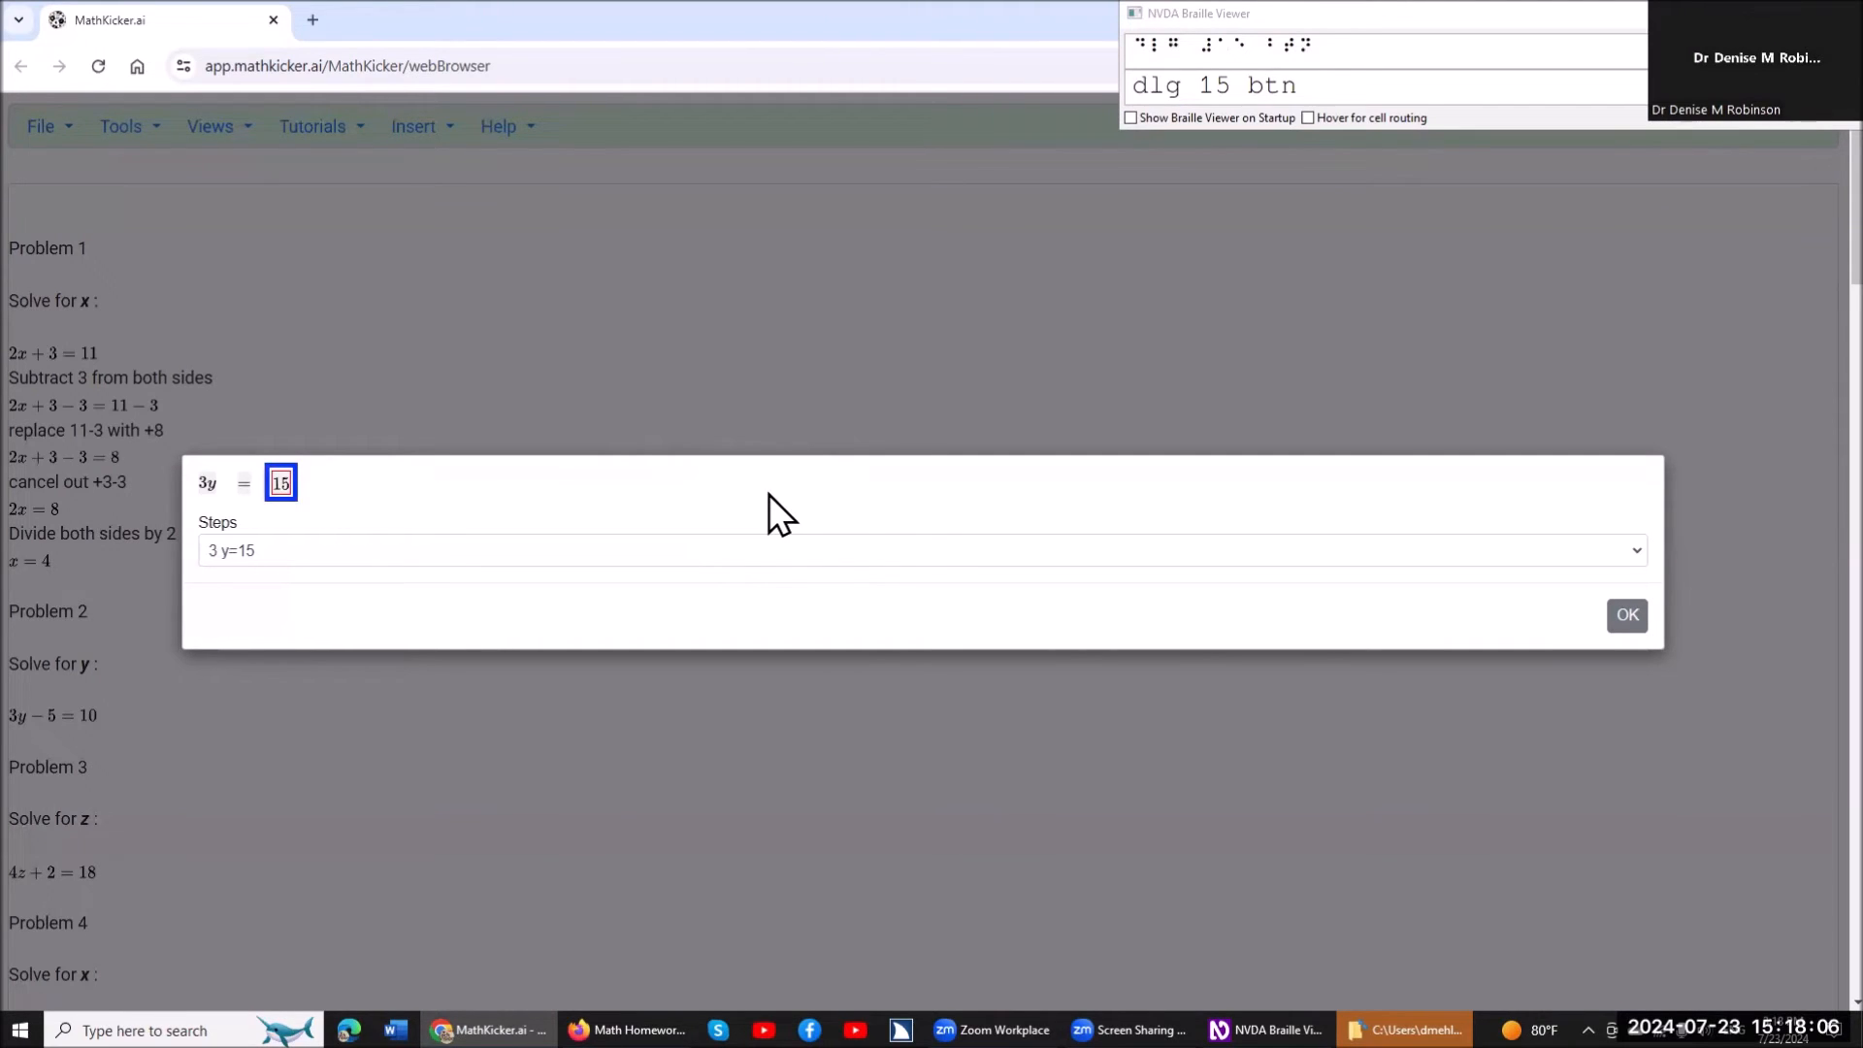
Divide both sides of the equation 3y=15 by 3.
key("b")
type("/3")
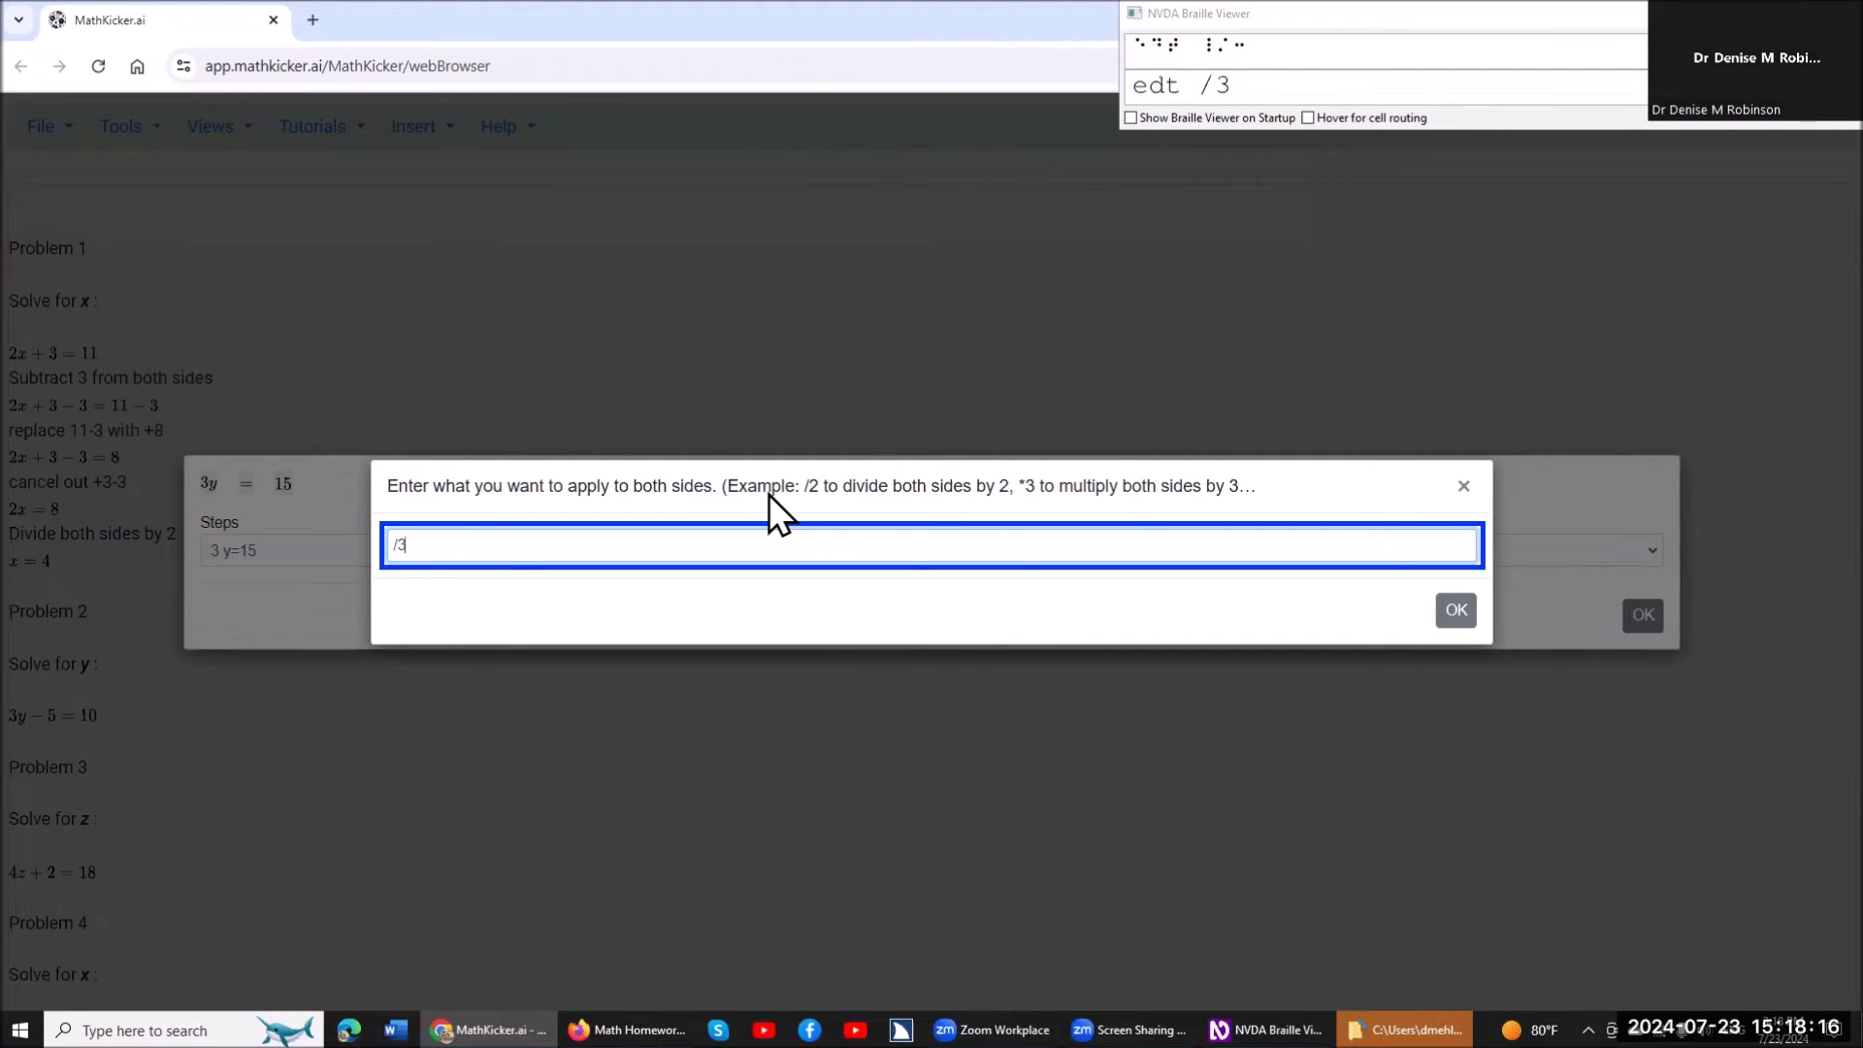
key("Return")
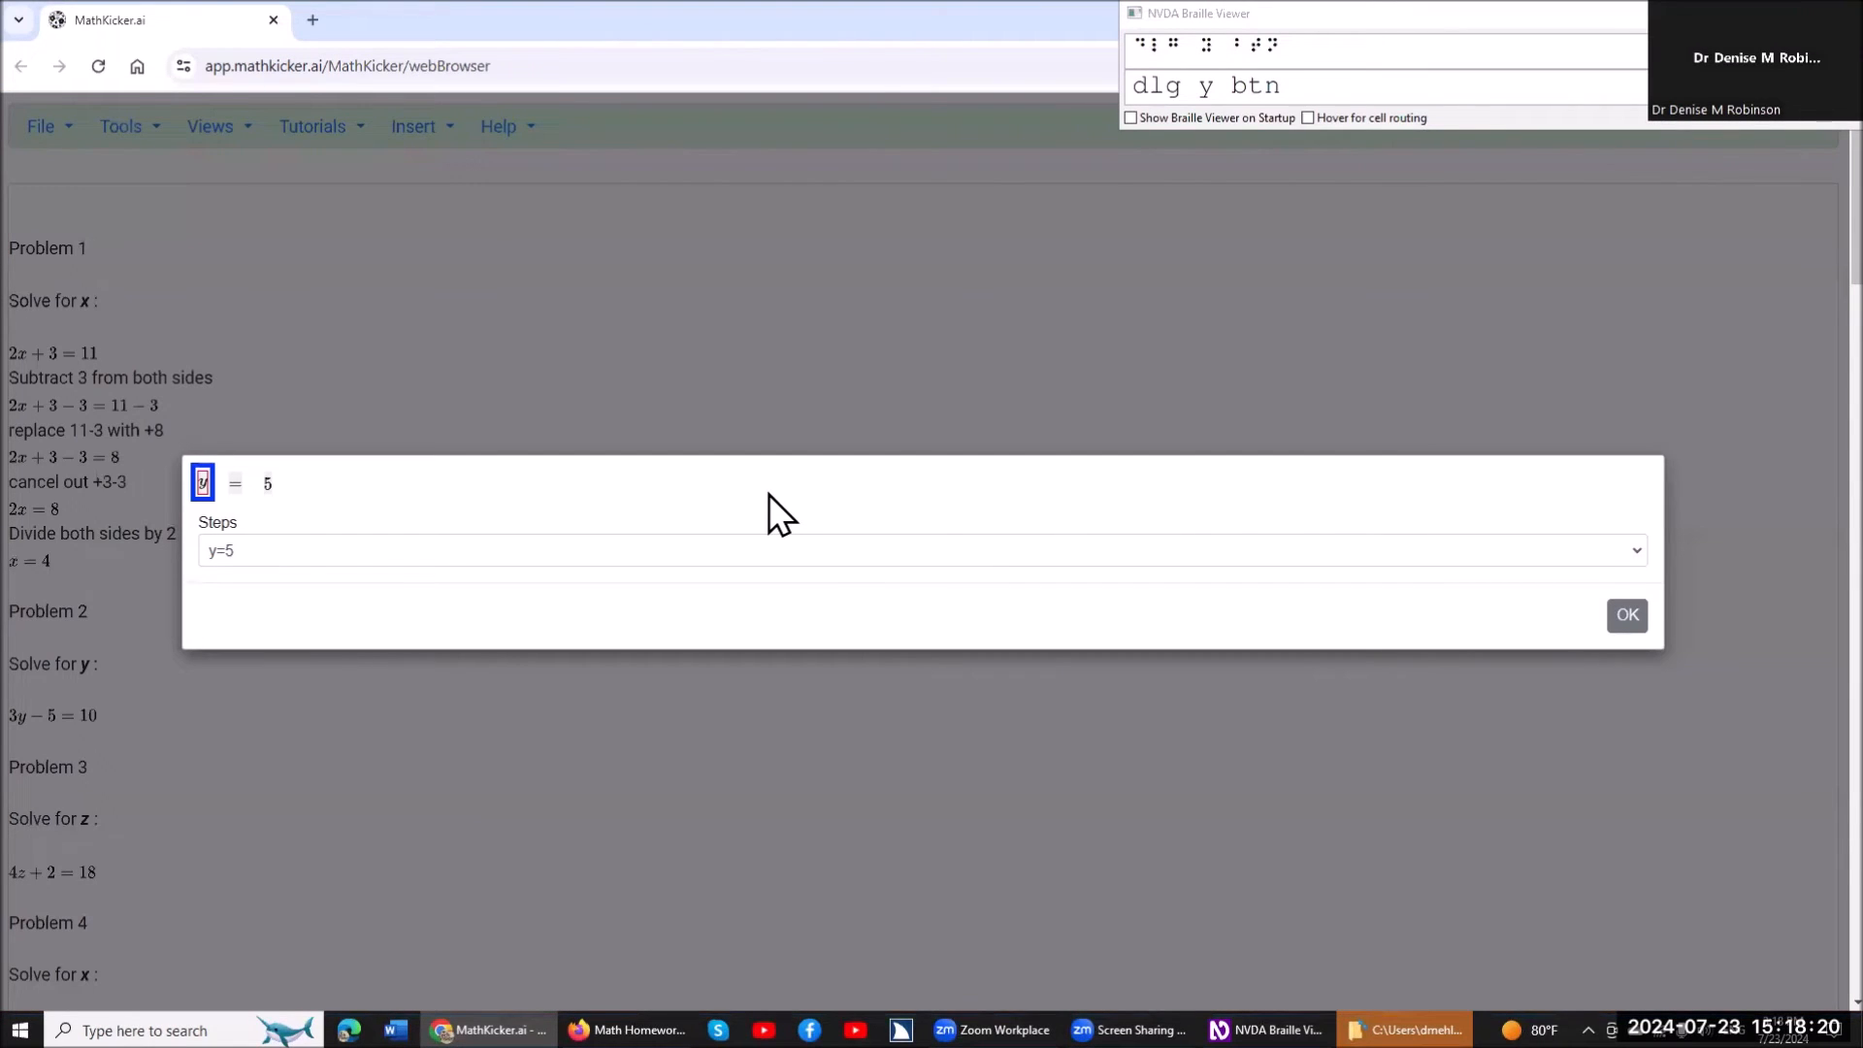
Check the terms of the solved equation and accept the dialog to insert the worked steps under Problem 2.
key("Tab")
key("Tab")
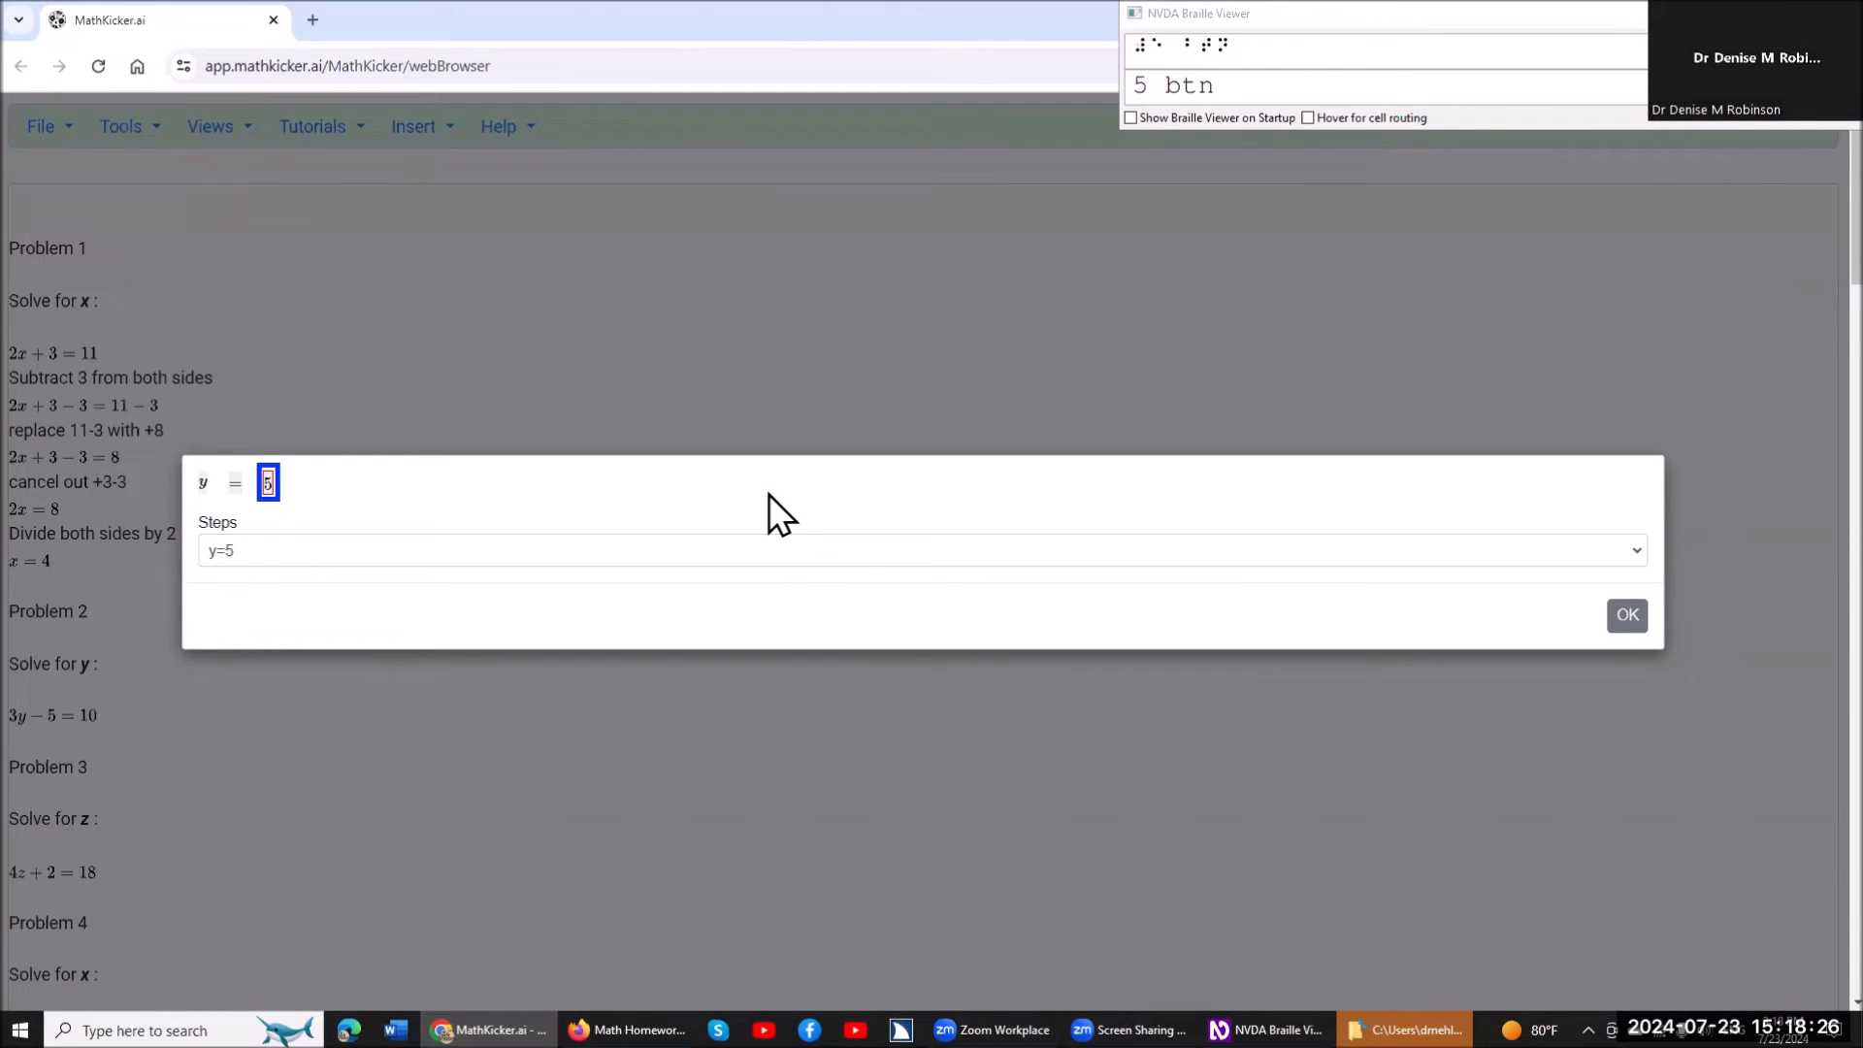
key("Return")
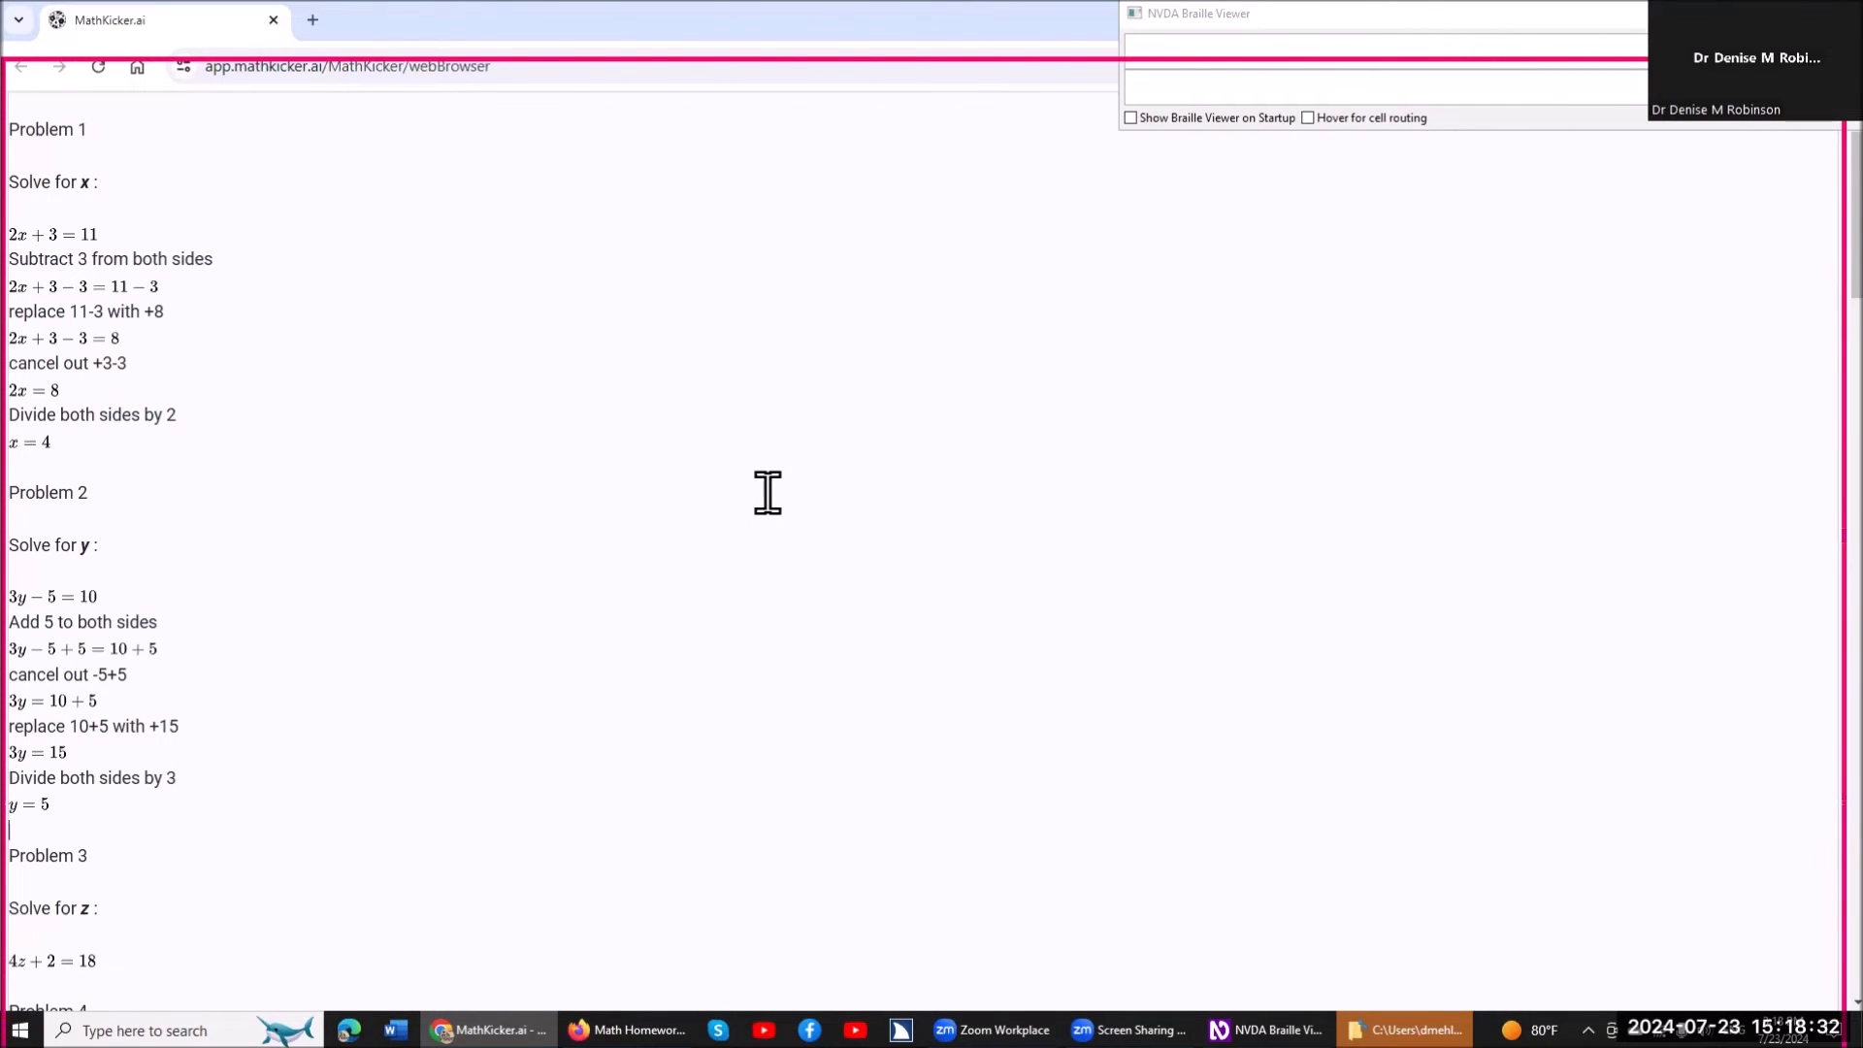
Return to 3y-5=10 under Problem 2 and read the worked steps down to 3y-5+5=10+5.
key("Up")
key("Up")
key("Up")
key("Up")
key("Up")
key("Up")
key("Up")
key("Up")
key("Up")
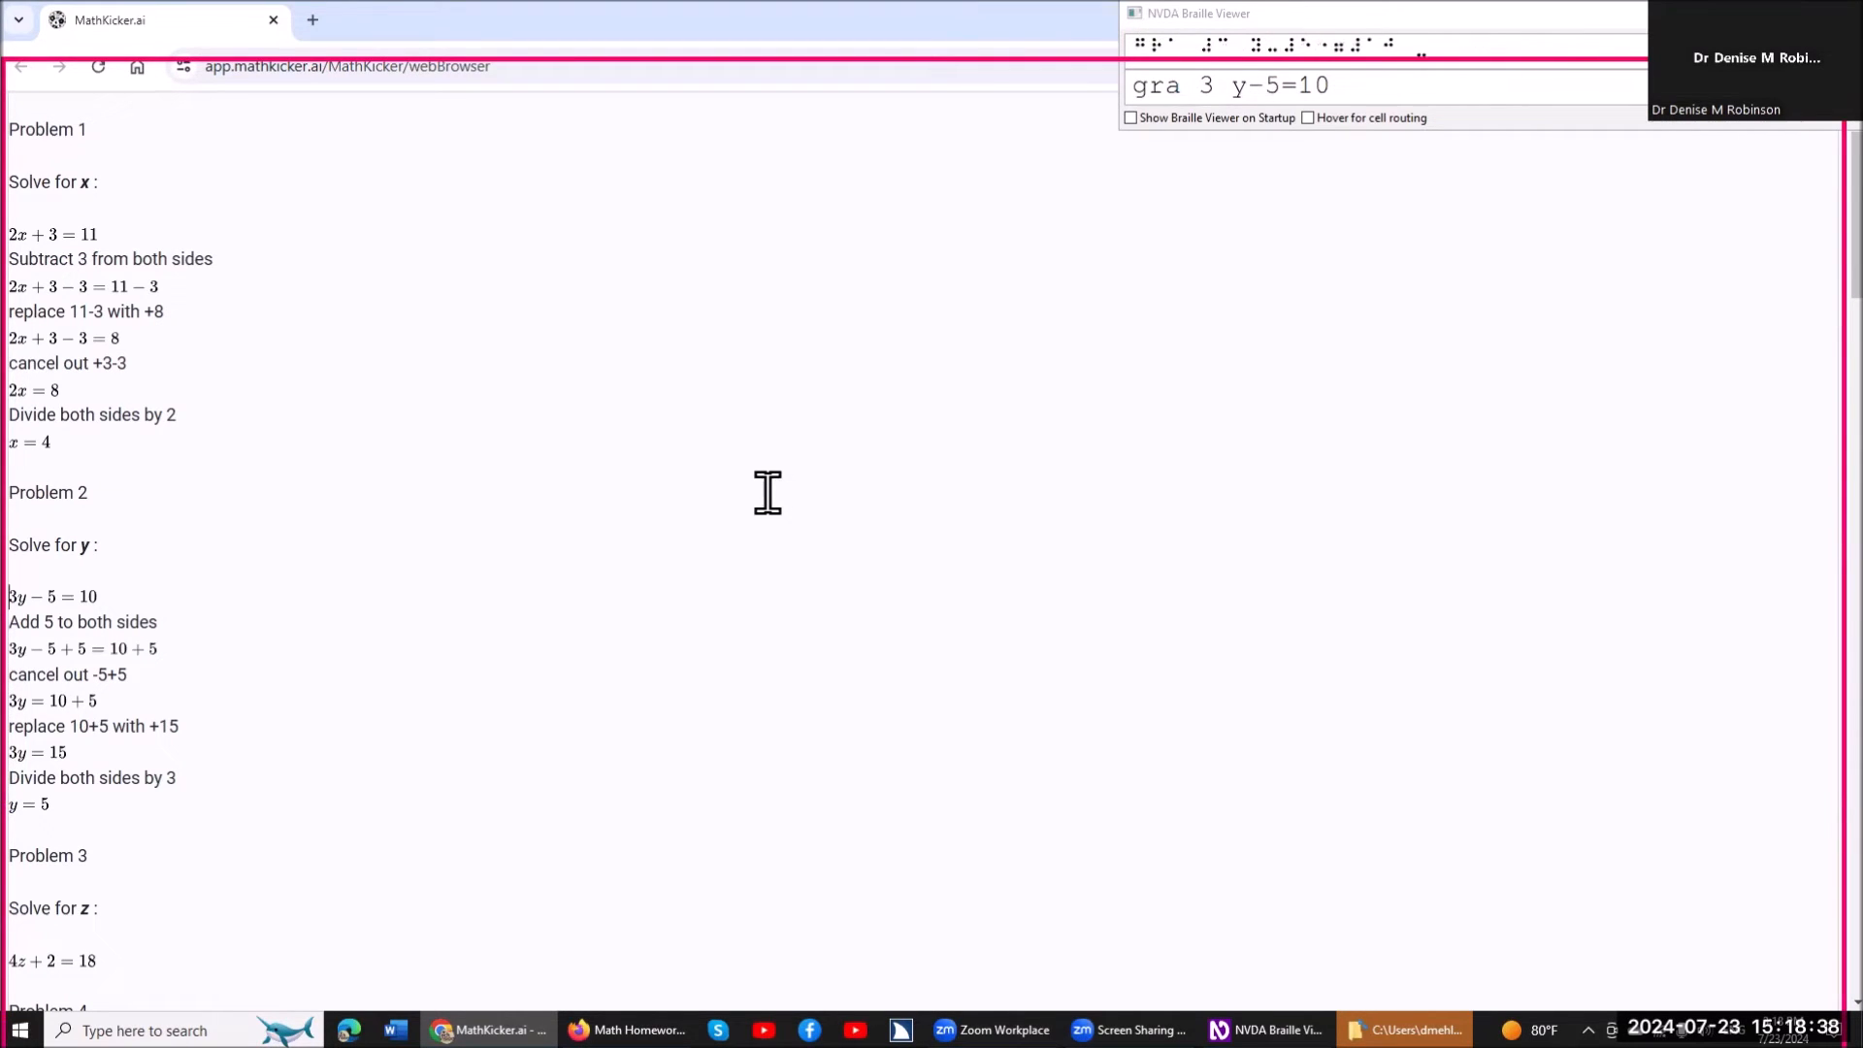
key("Down")
key("Down")
Open the equation 3y-5+5=10+5 for editing, read it character by character, and close the editor.
key("ctrl+s")
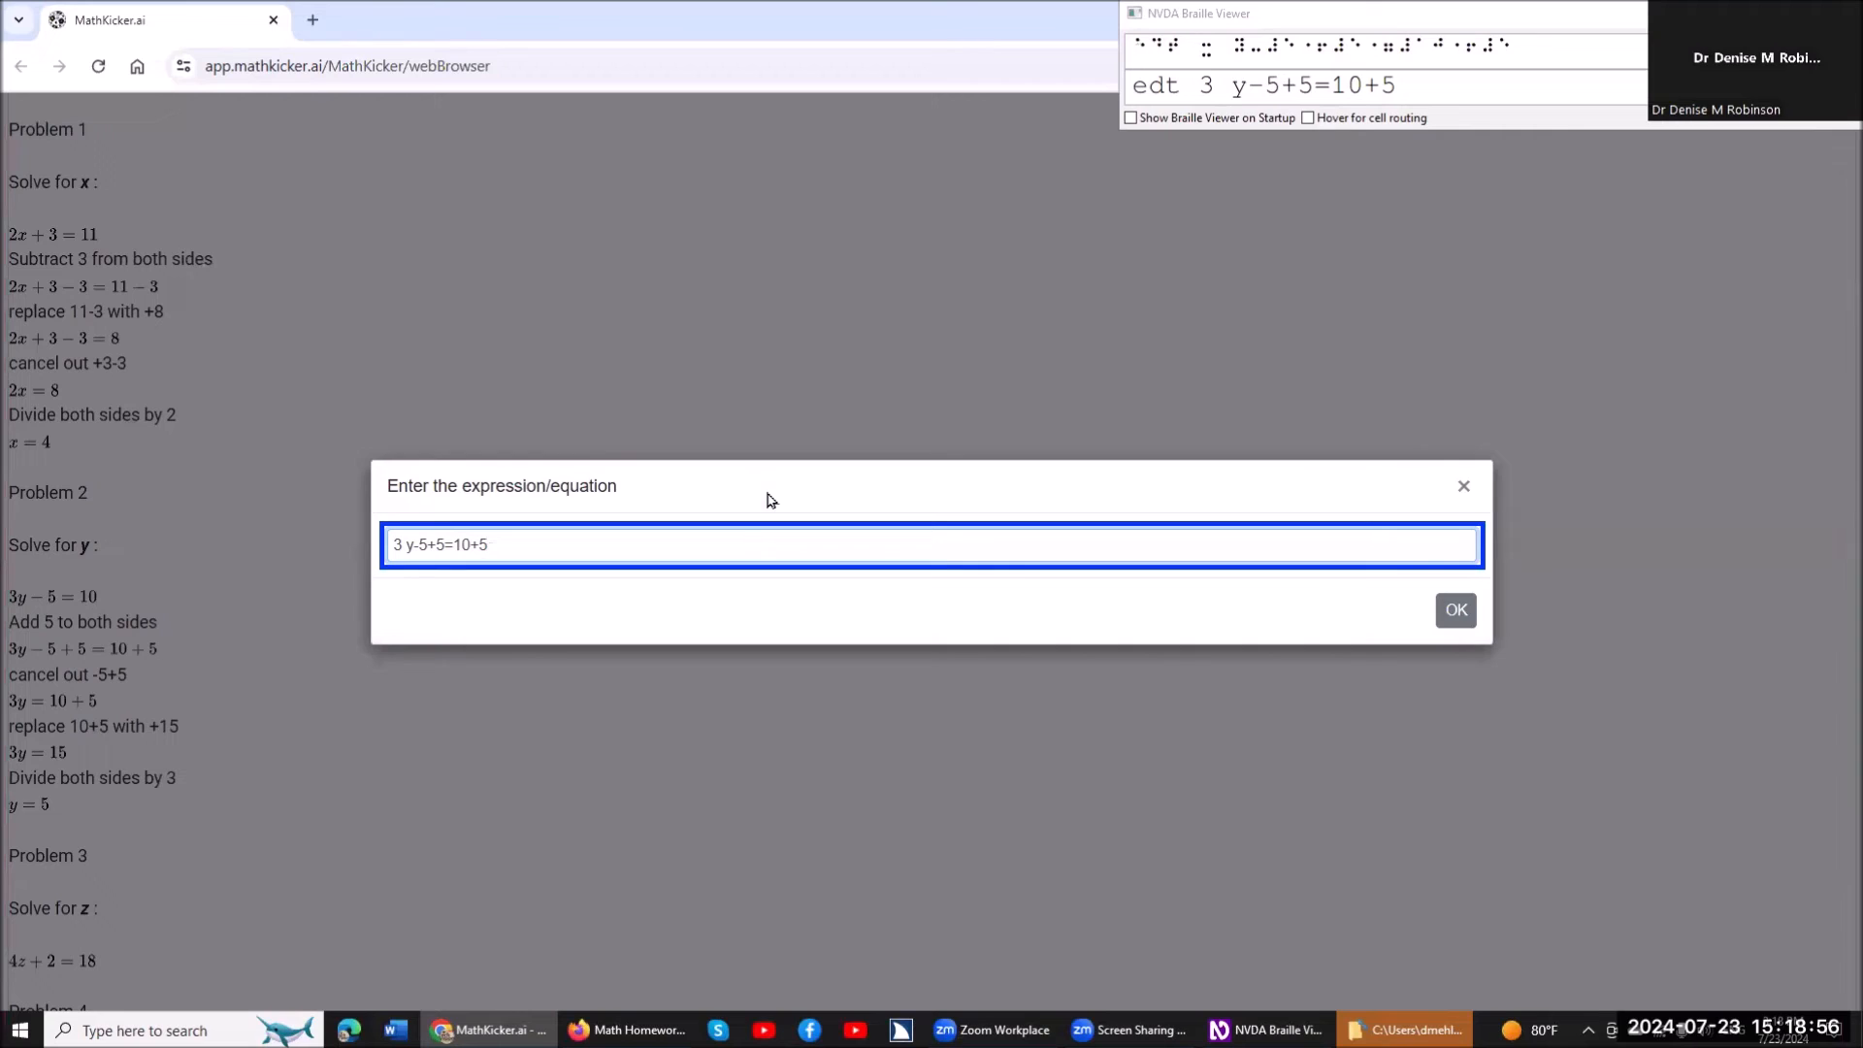
key("Left")
key("Left")
key("Left")
key("Left")
key("Left")
key("Left")
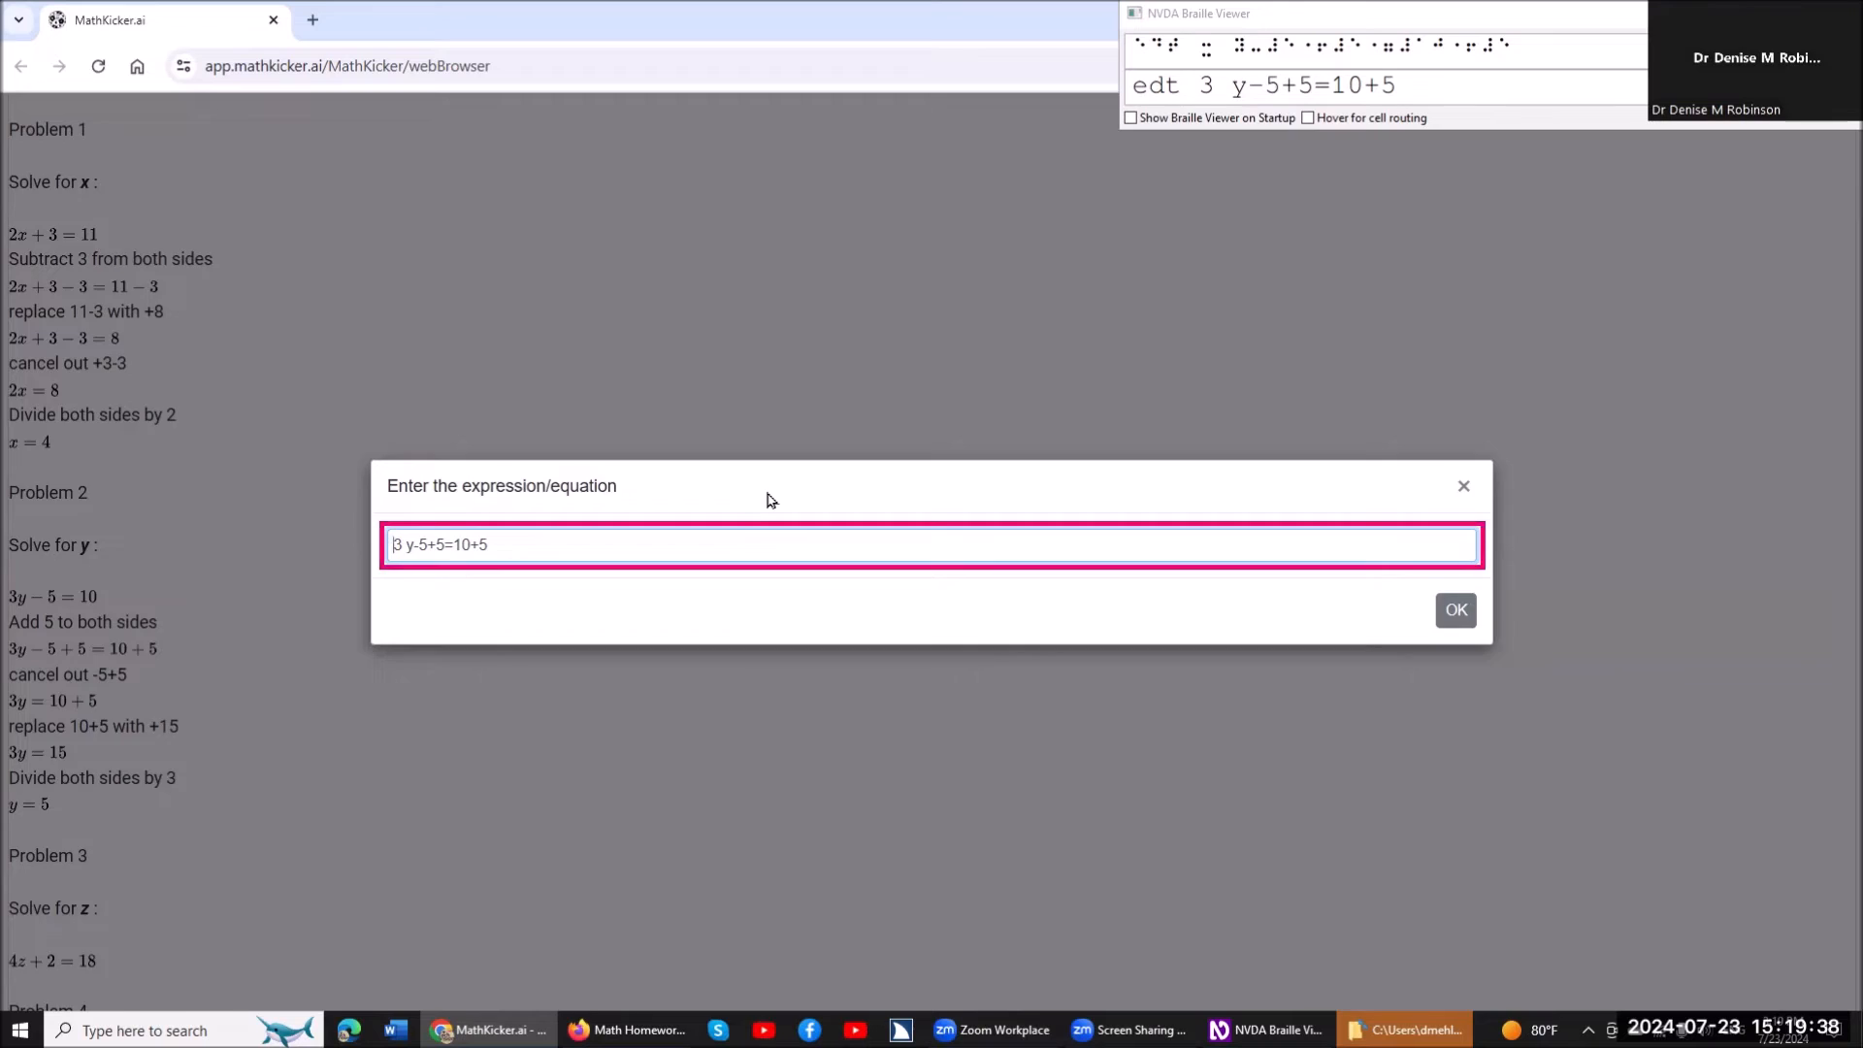
key("Return")
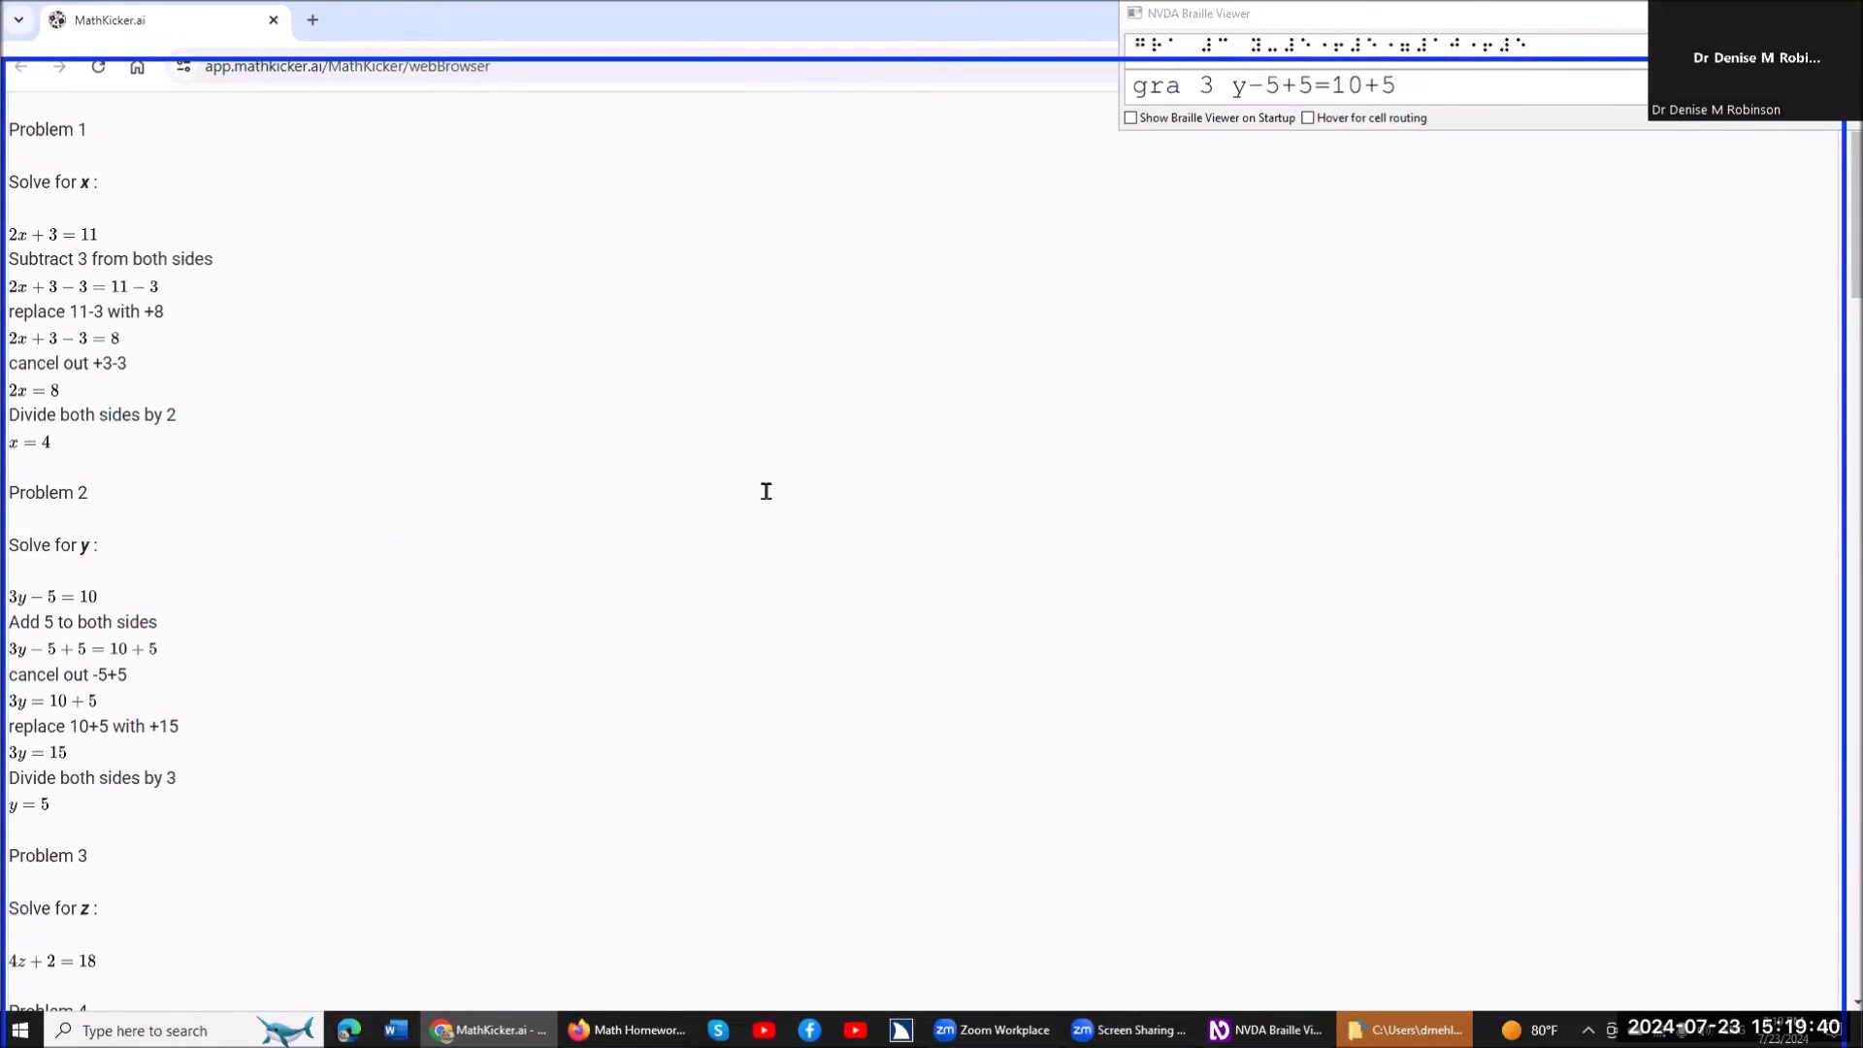
Read the remaining worked steps of Problem 2, from cancelling -5+5 down to the solution line.
key("Down")
key("Down")
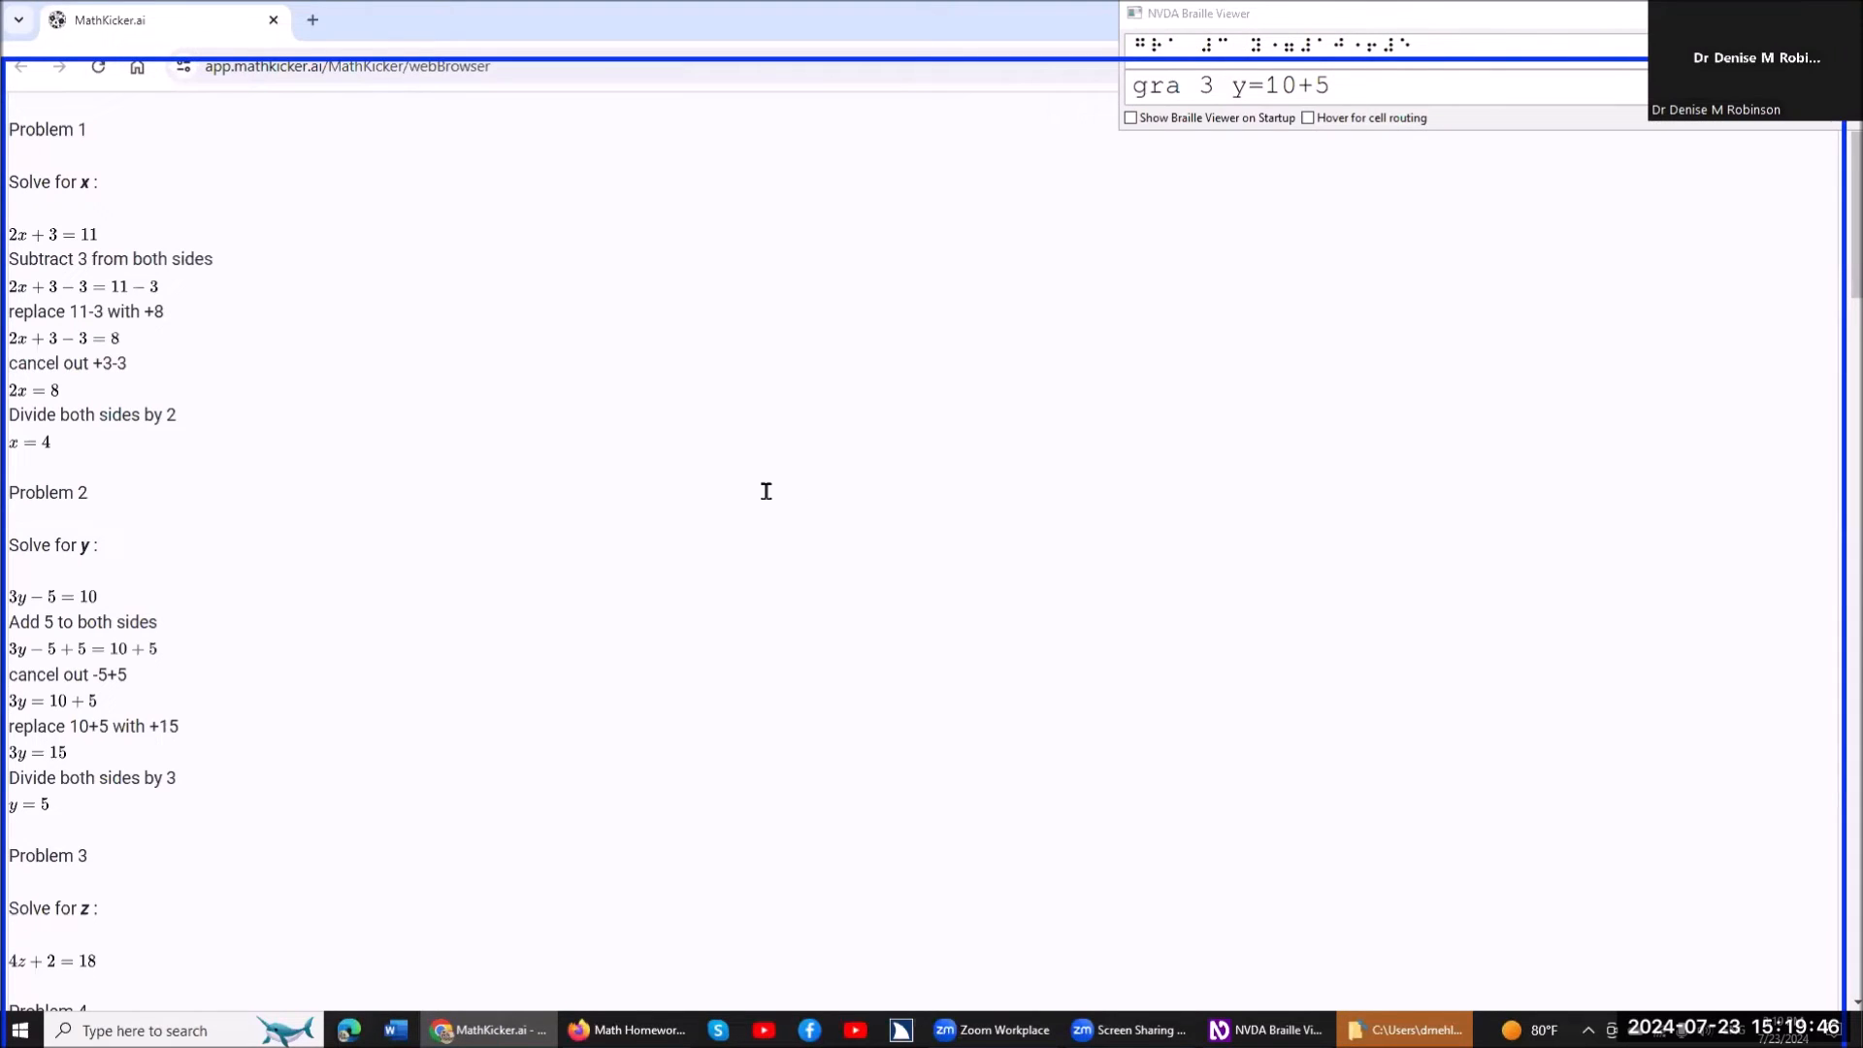
key("Down")
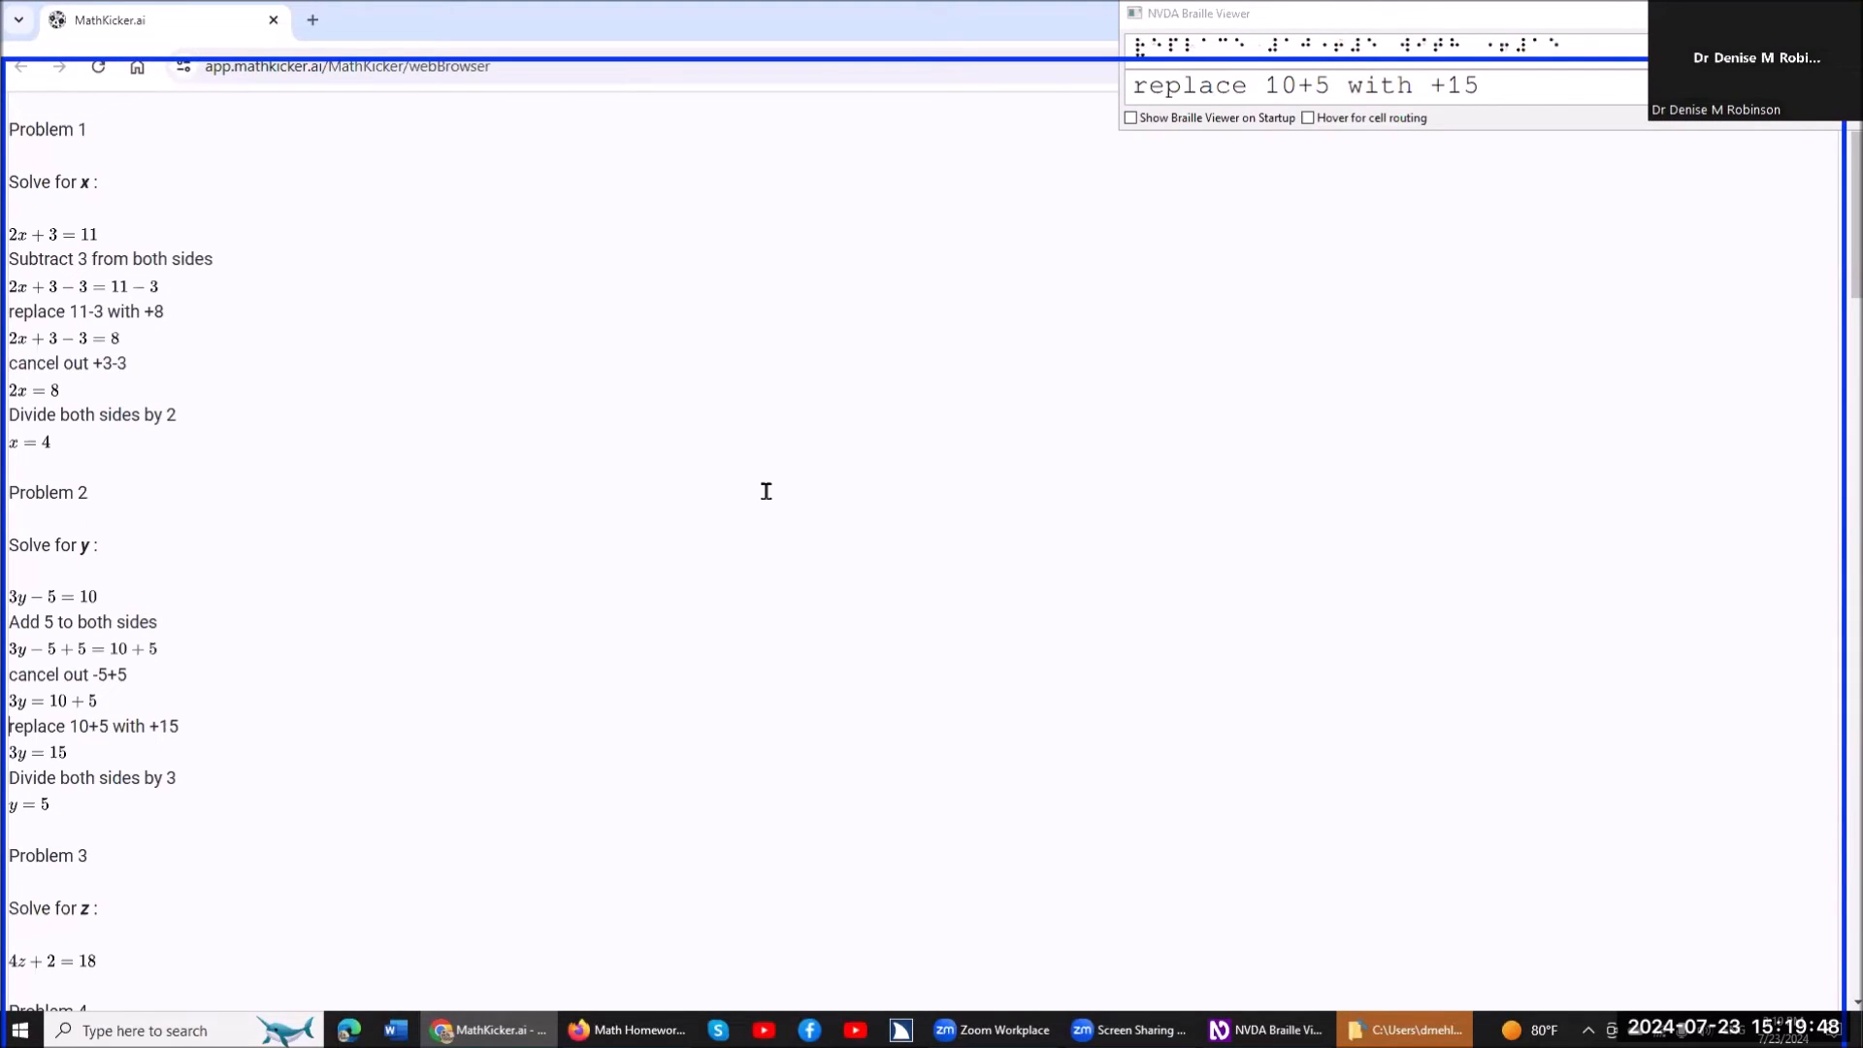
key("Down")
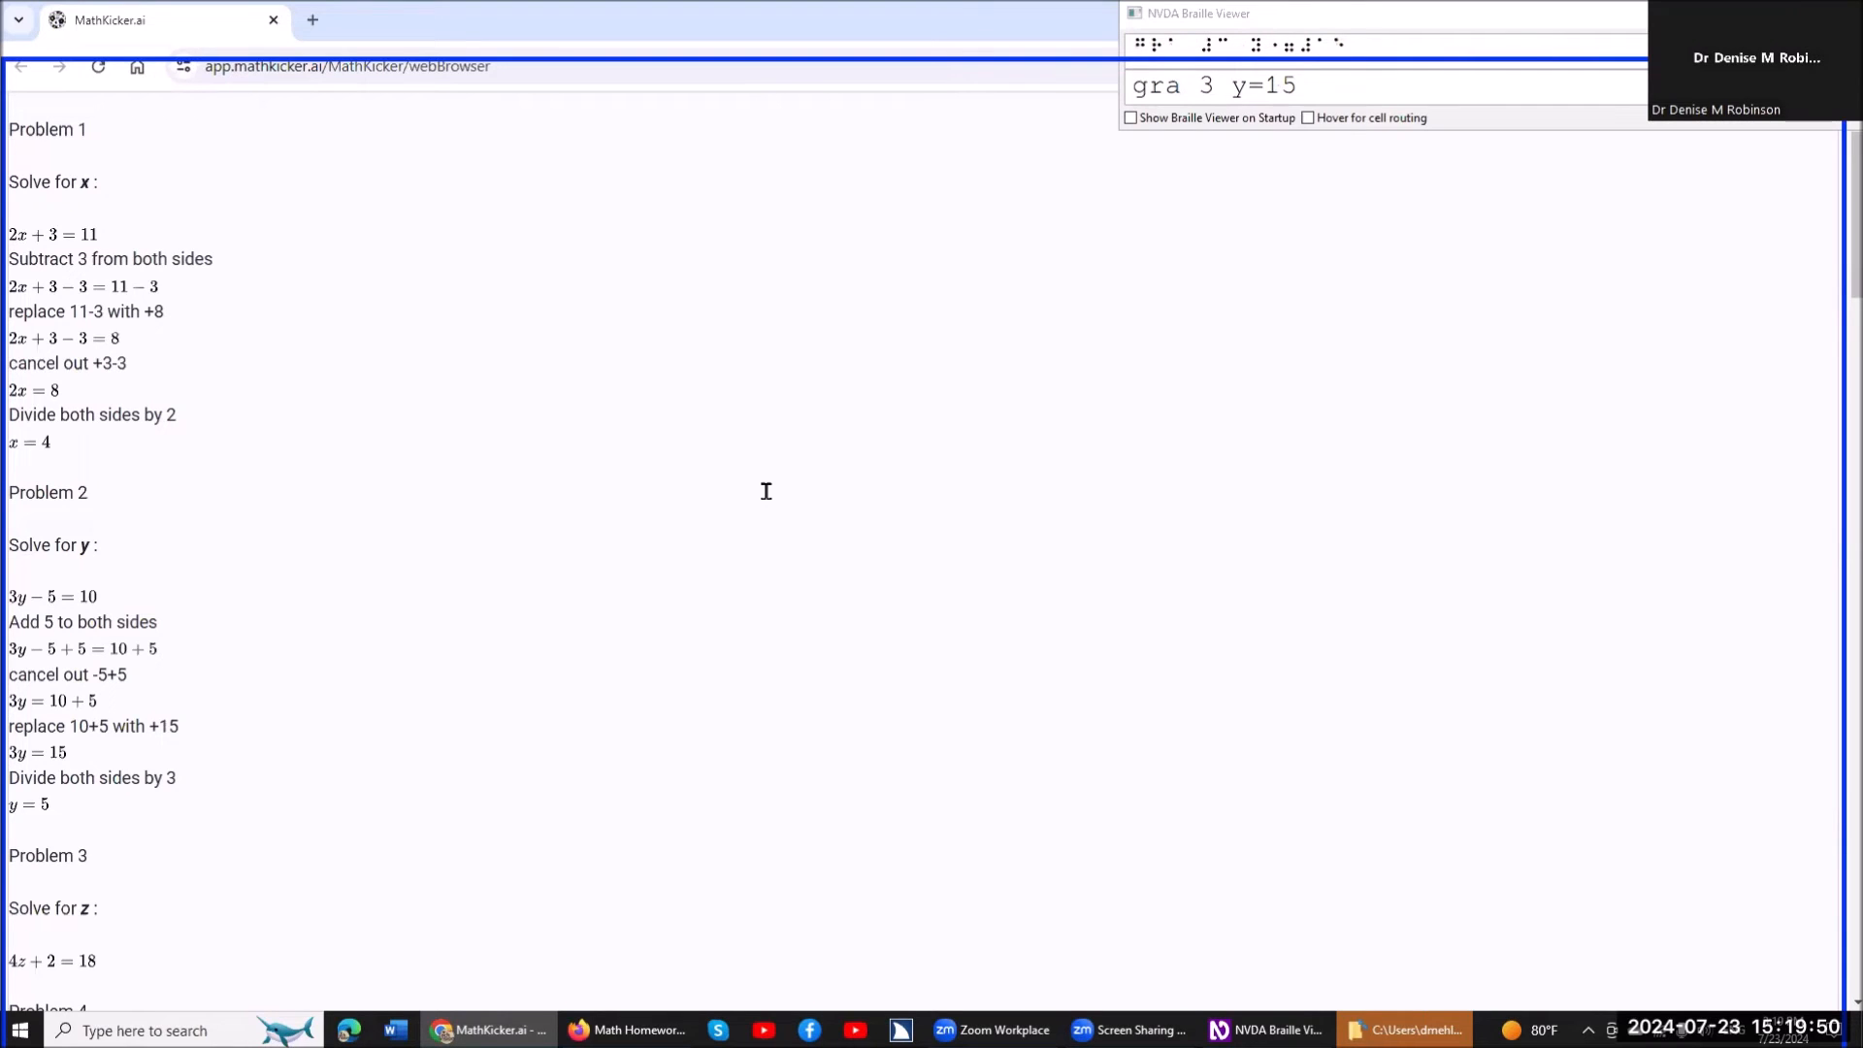
key("Down")
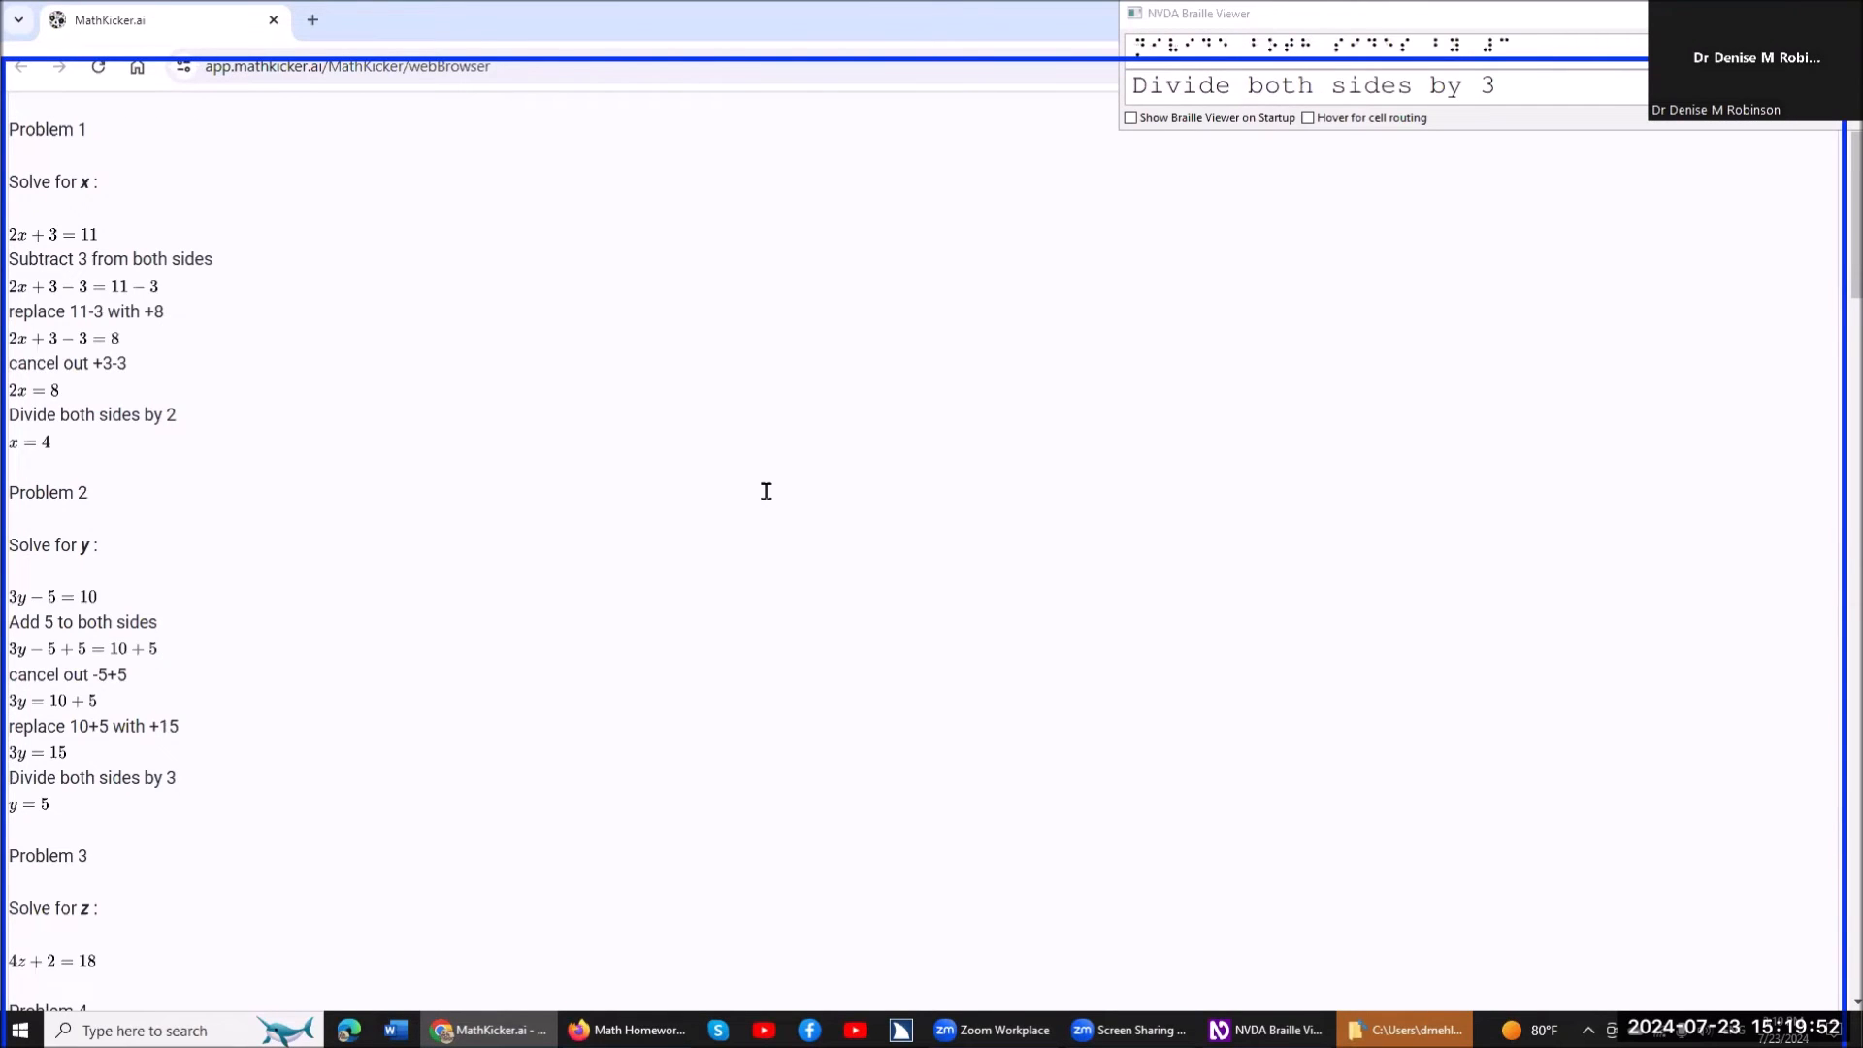
key("Down")
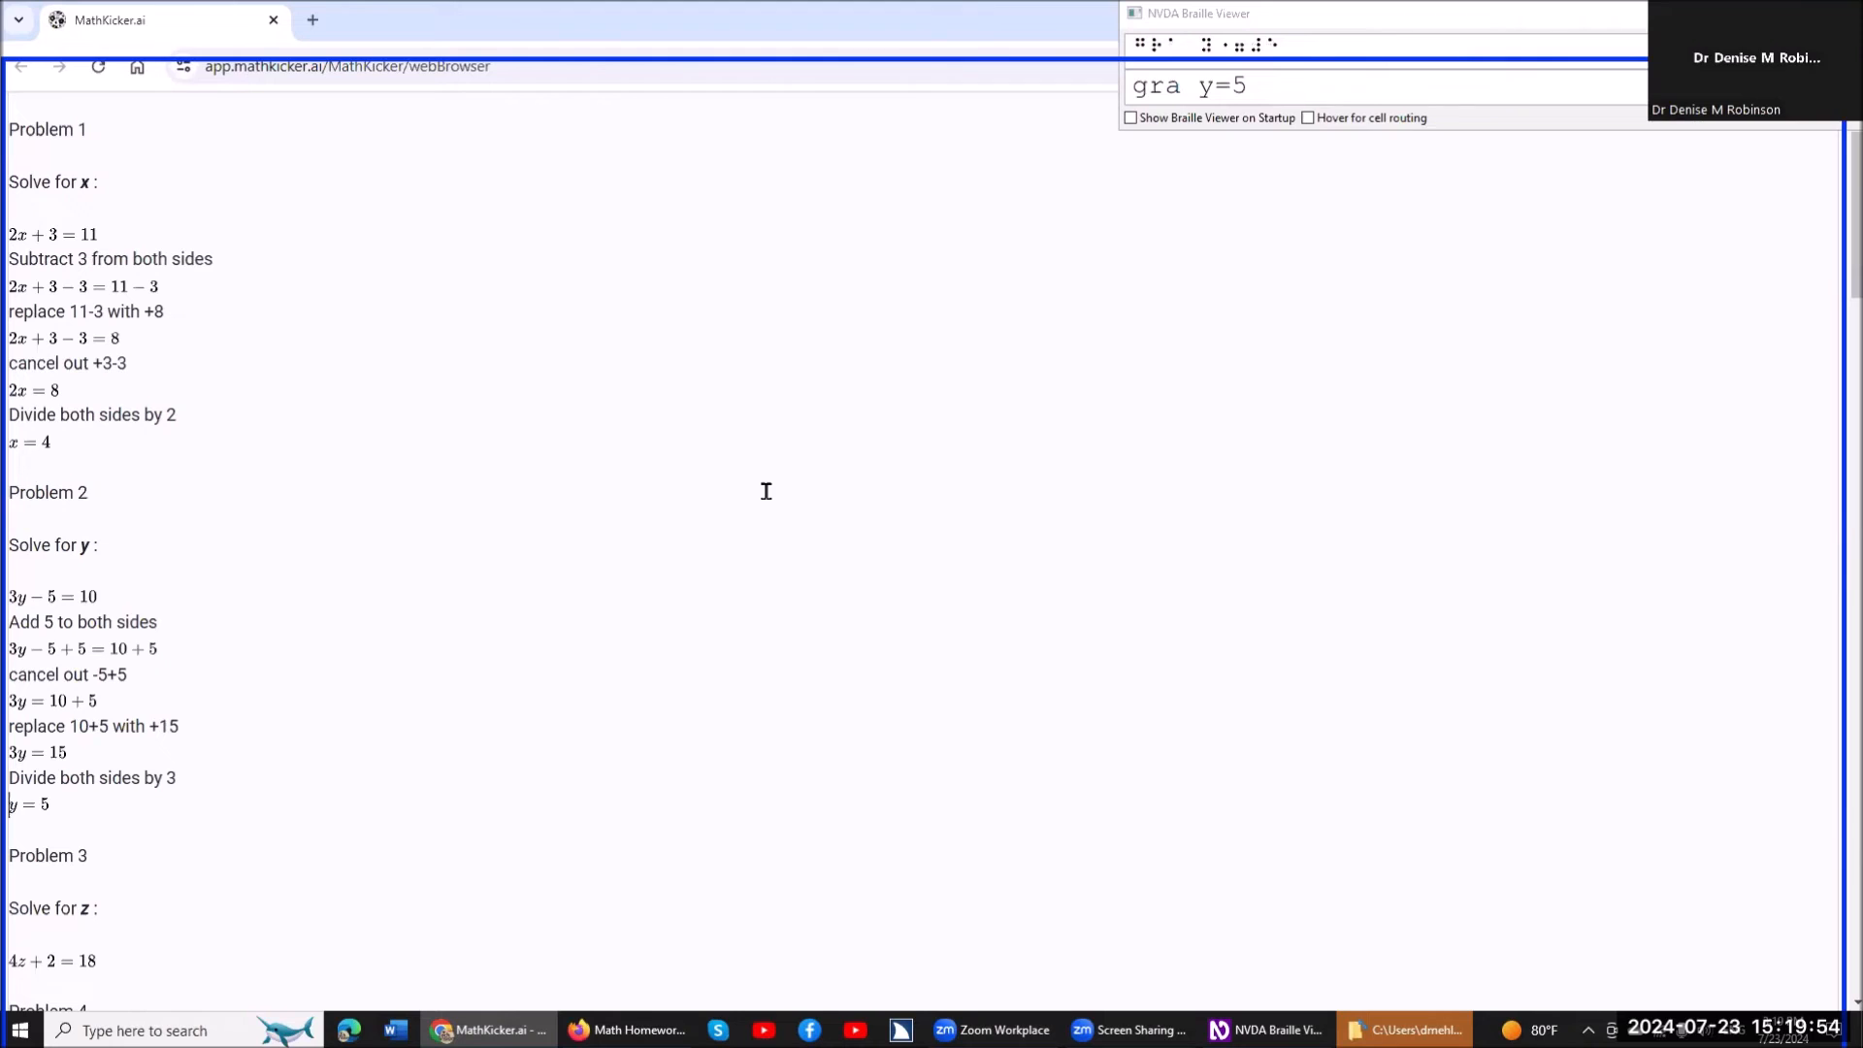
Go to 4z+2=18 under Problem 3, open it in the step-by-step equation dialog, and toggle the screen reader's browse mode.
key("Down")
key("Down")
key("Down")
key("Down")
key("Down")
key("Down")
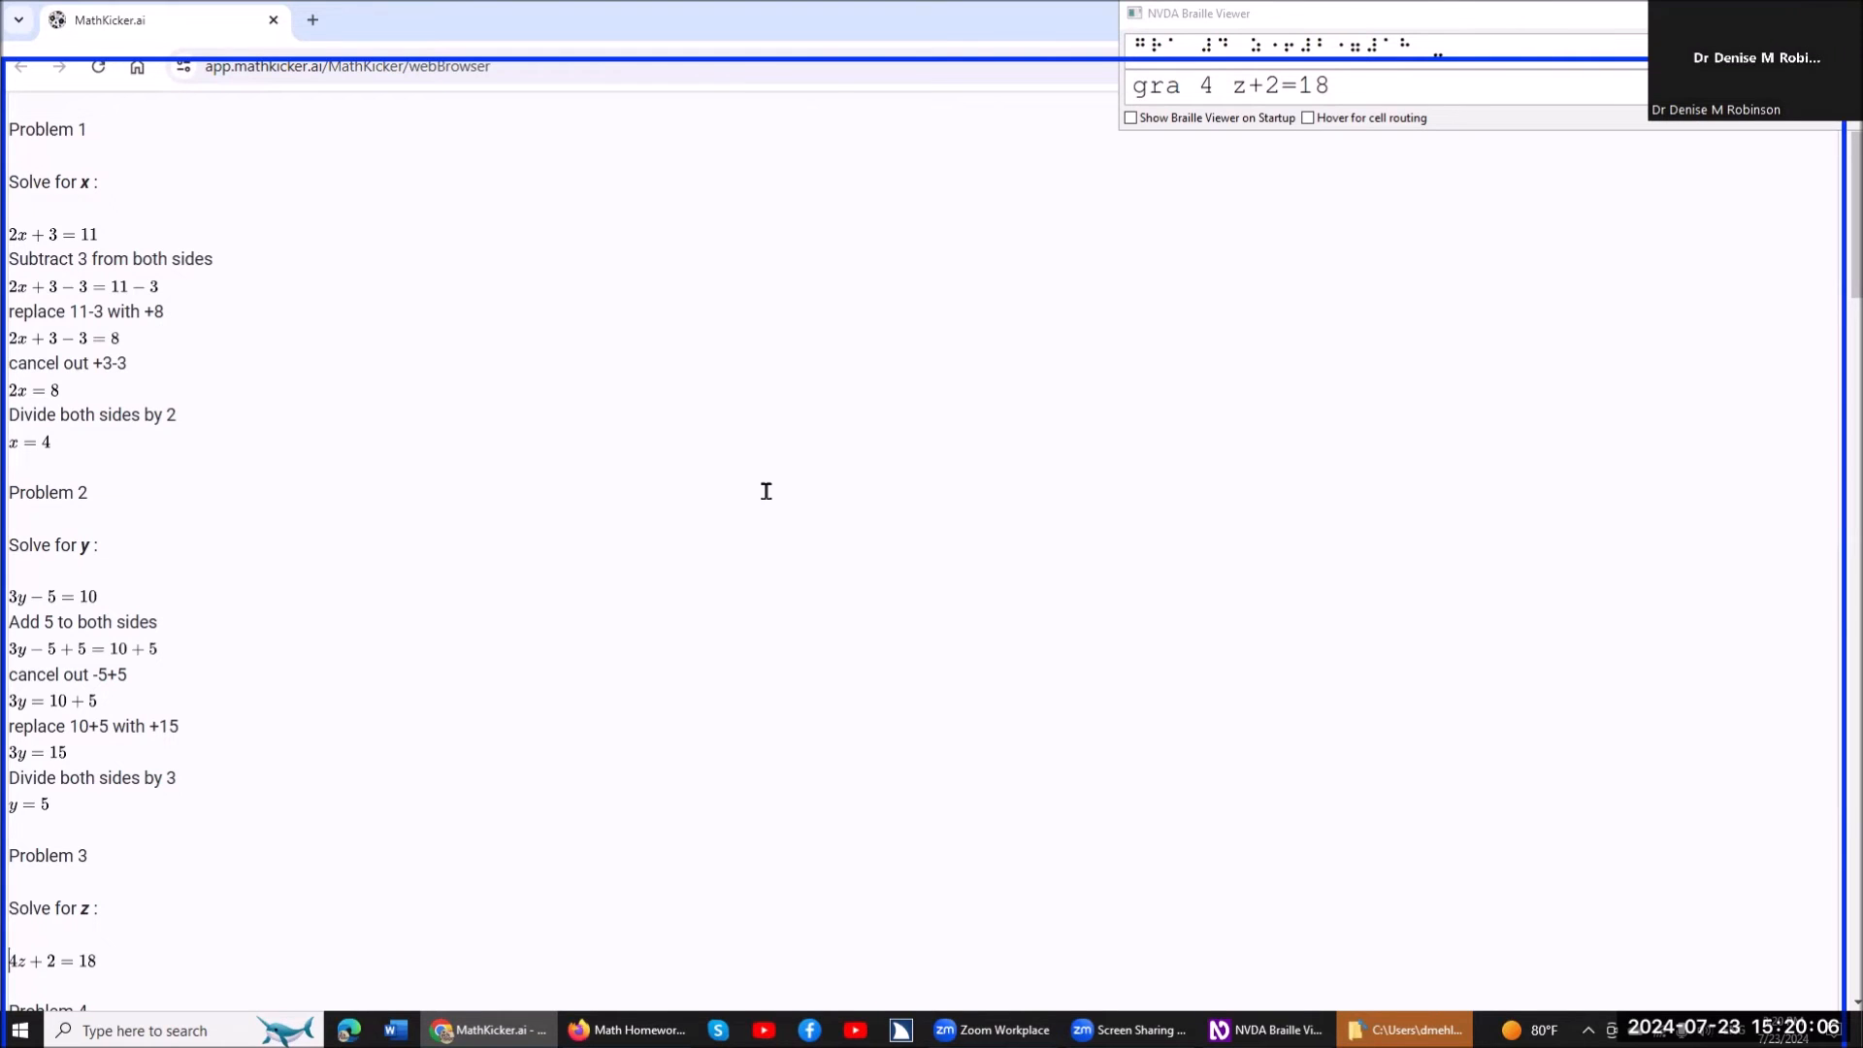
key("Return")
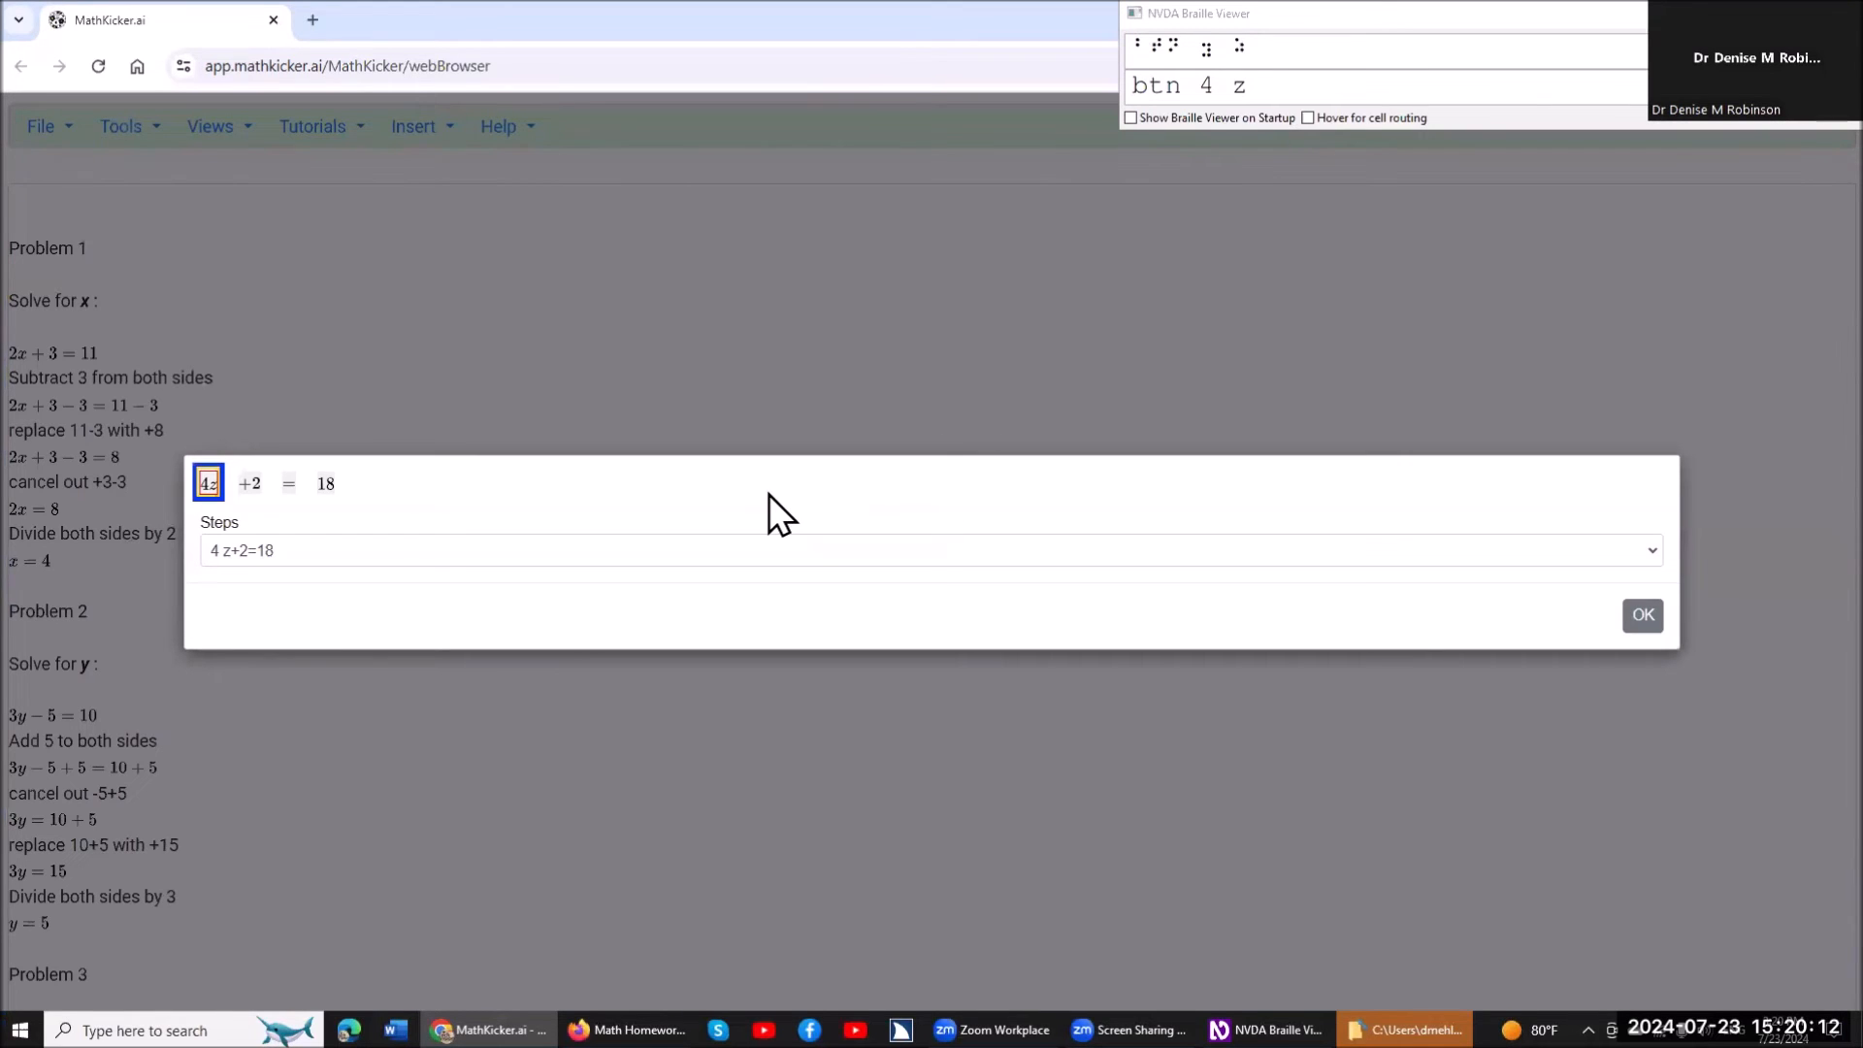
left_click(768, 494)
key("Insert+space")
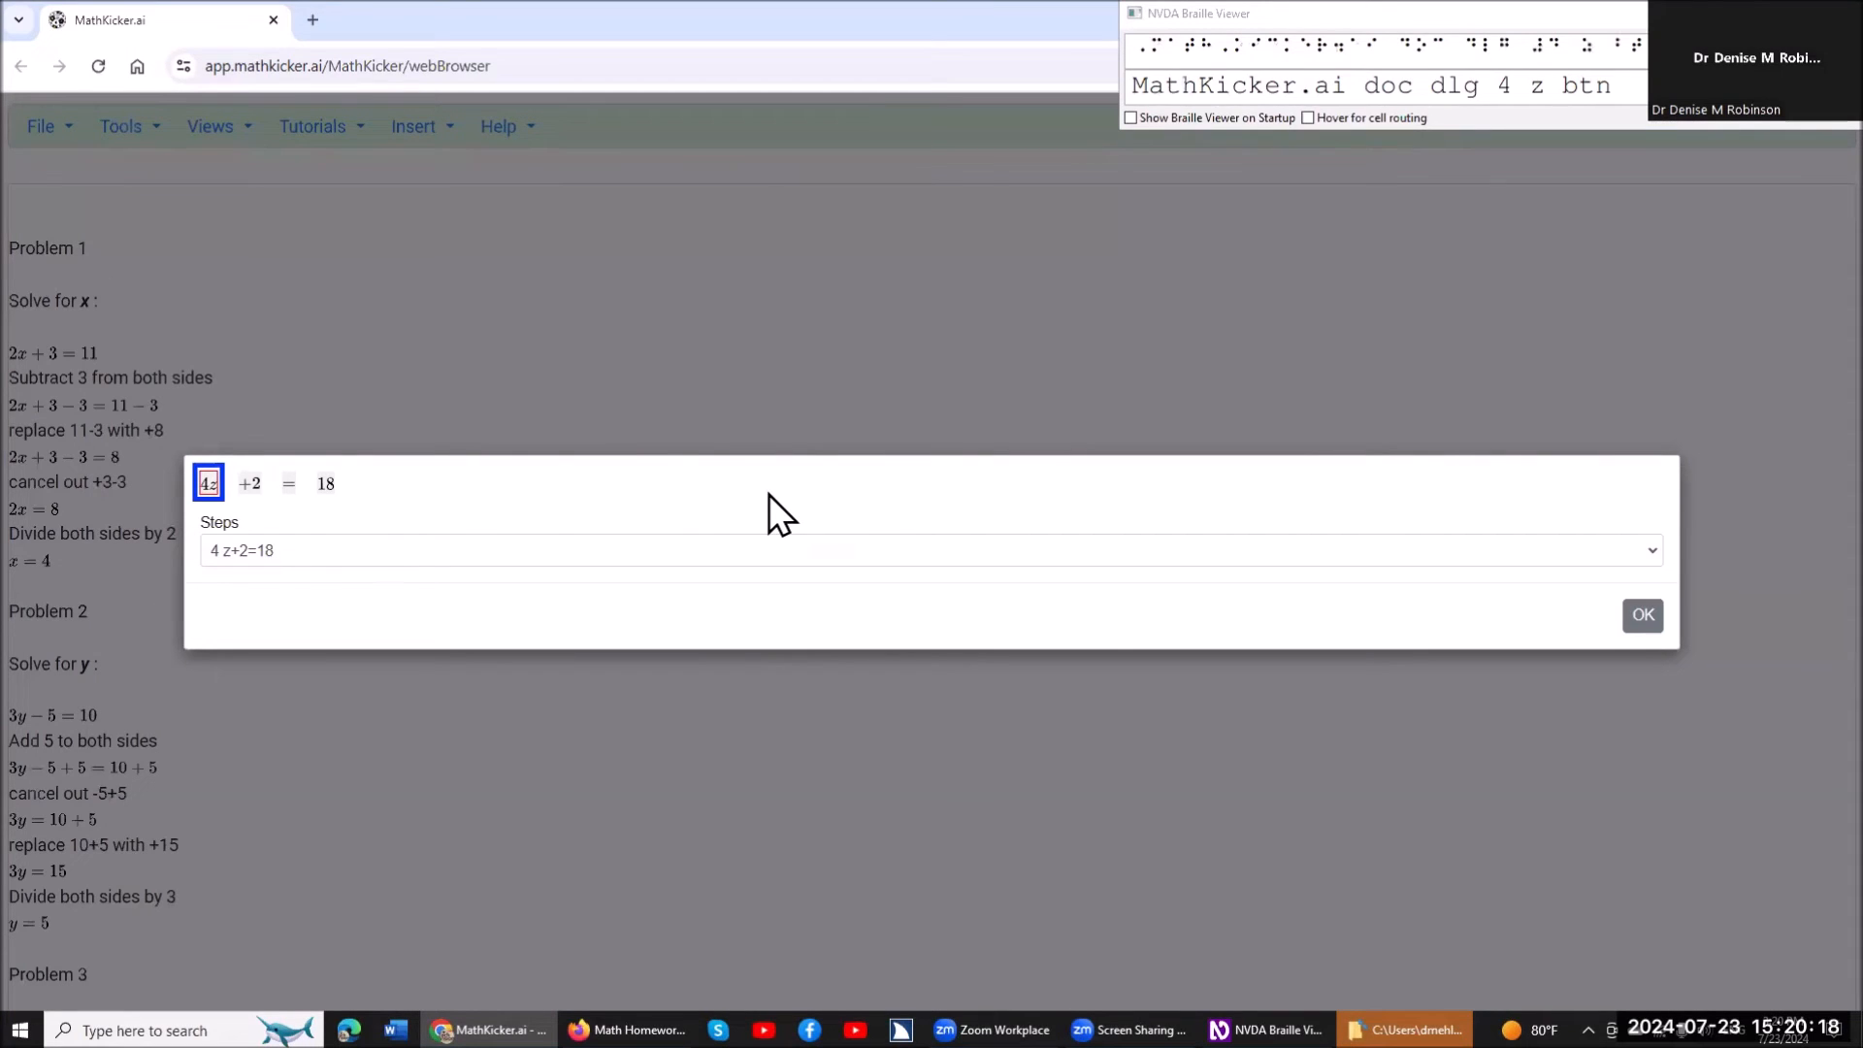
Check the terms of 4z+2=18 and move the +2 term to the other side of the equation.
key("Tab")
key("Tab")
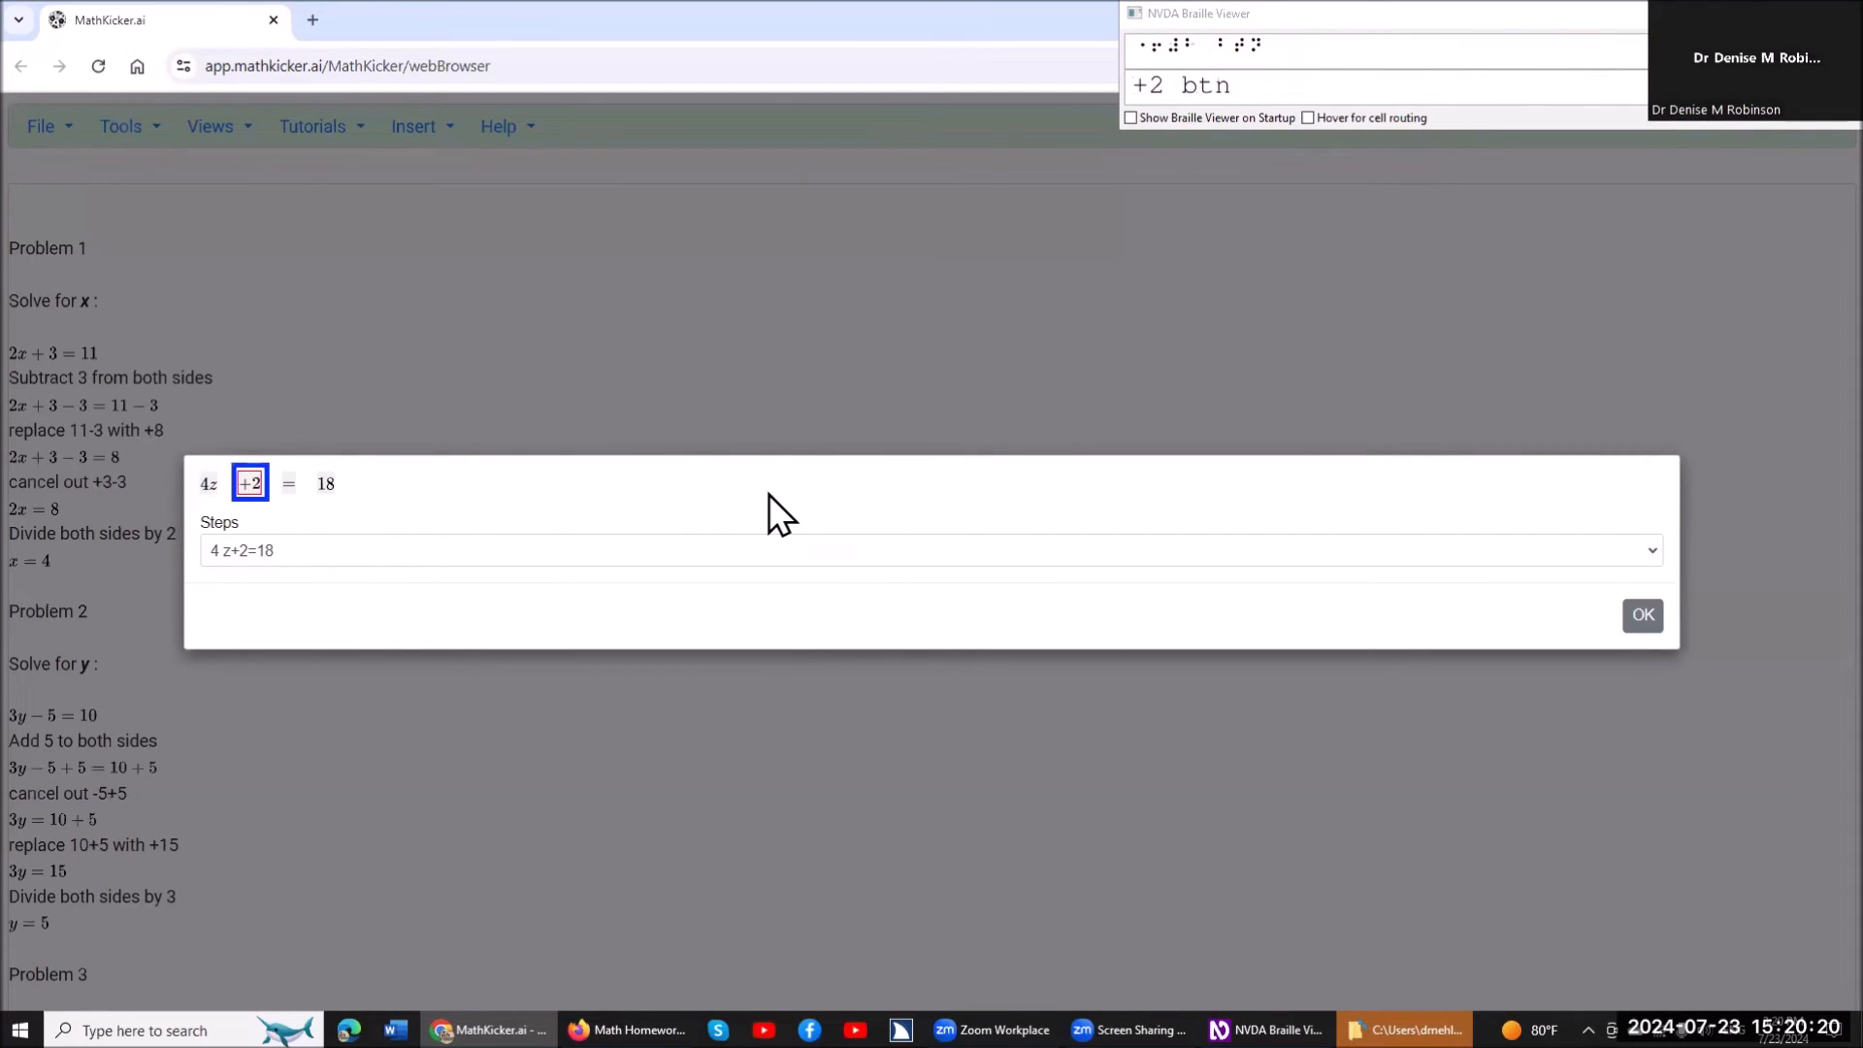
key("Tab")
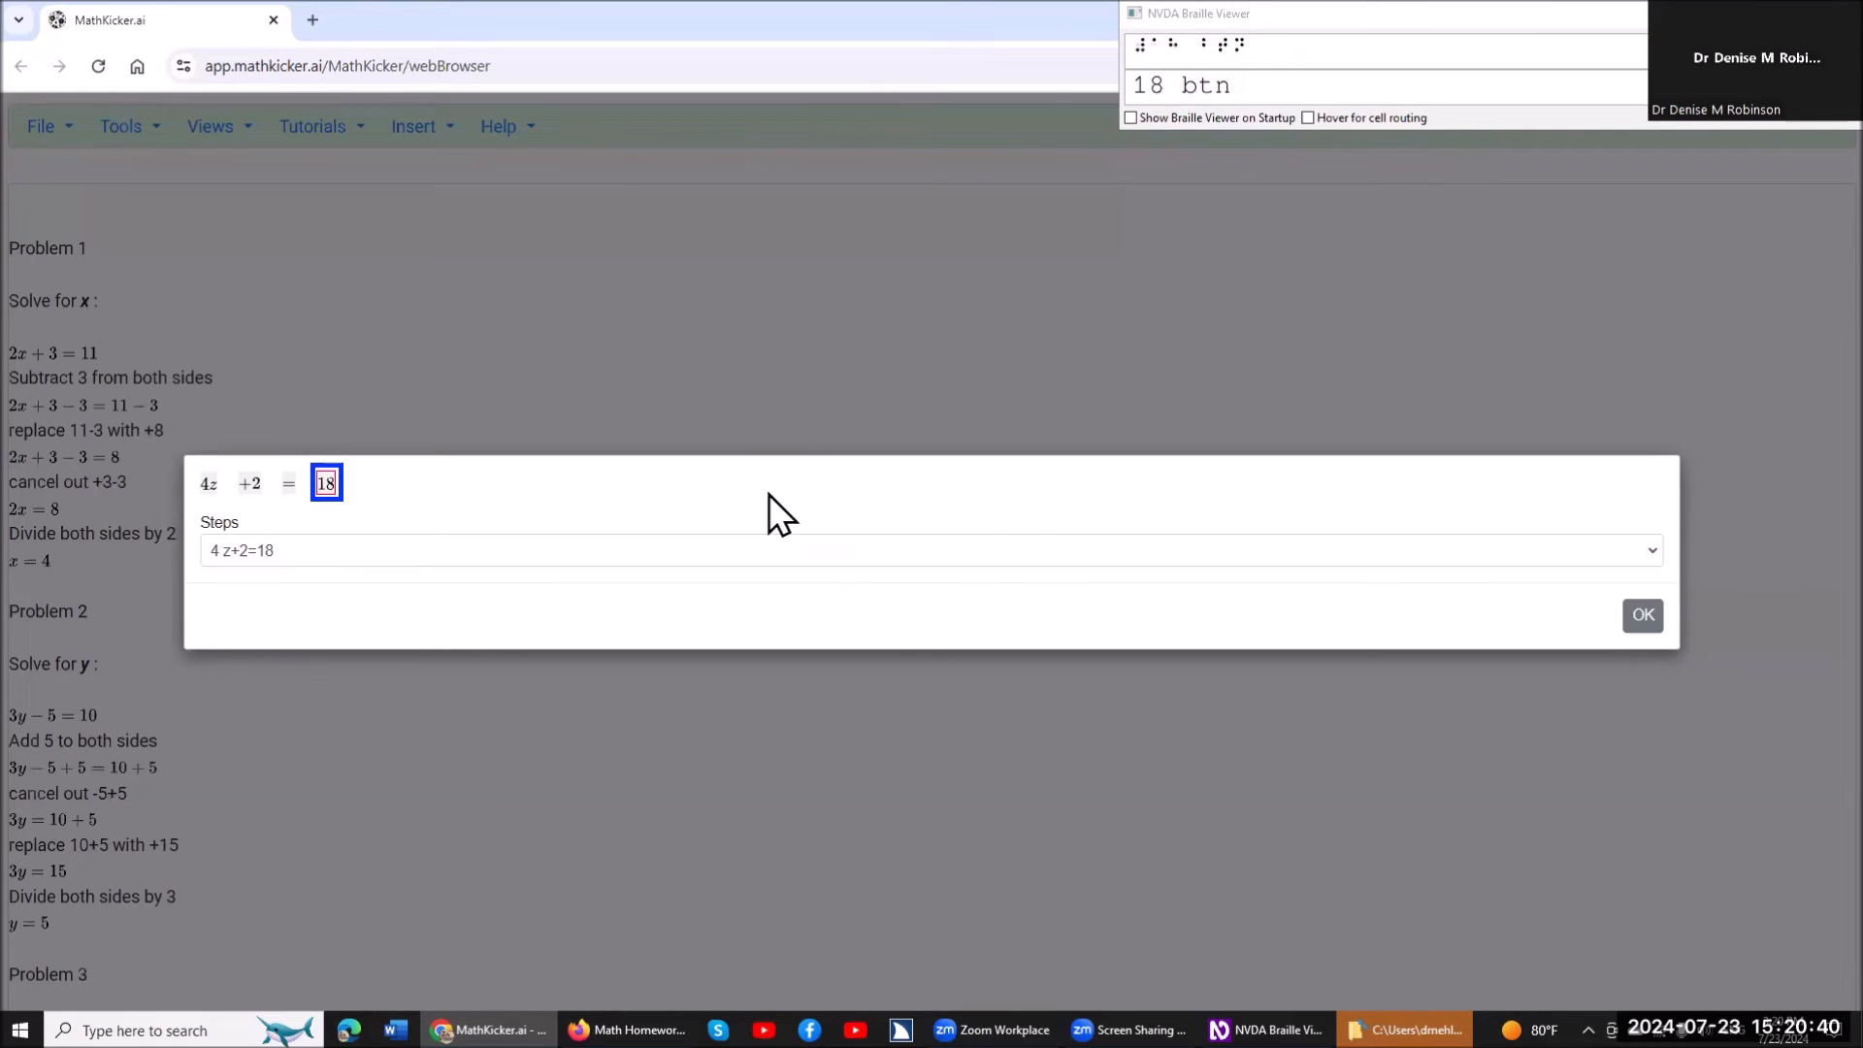
key("Left")
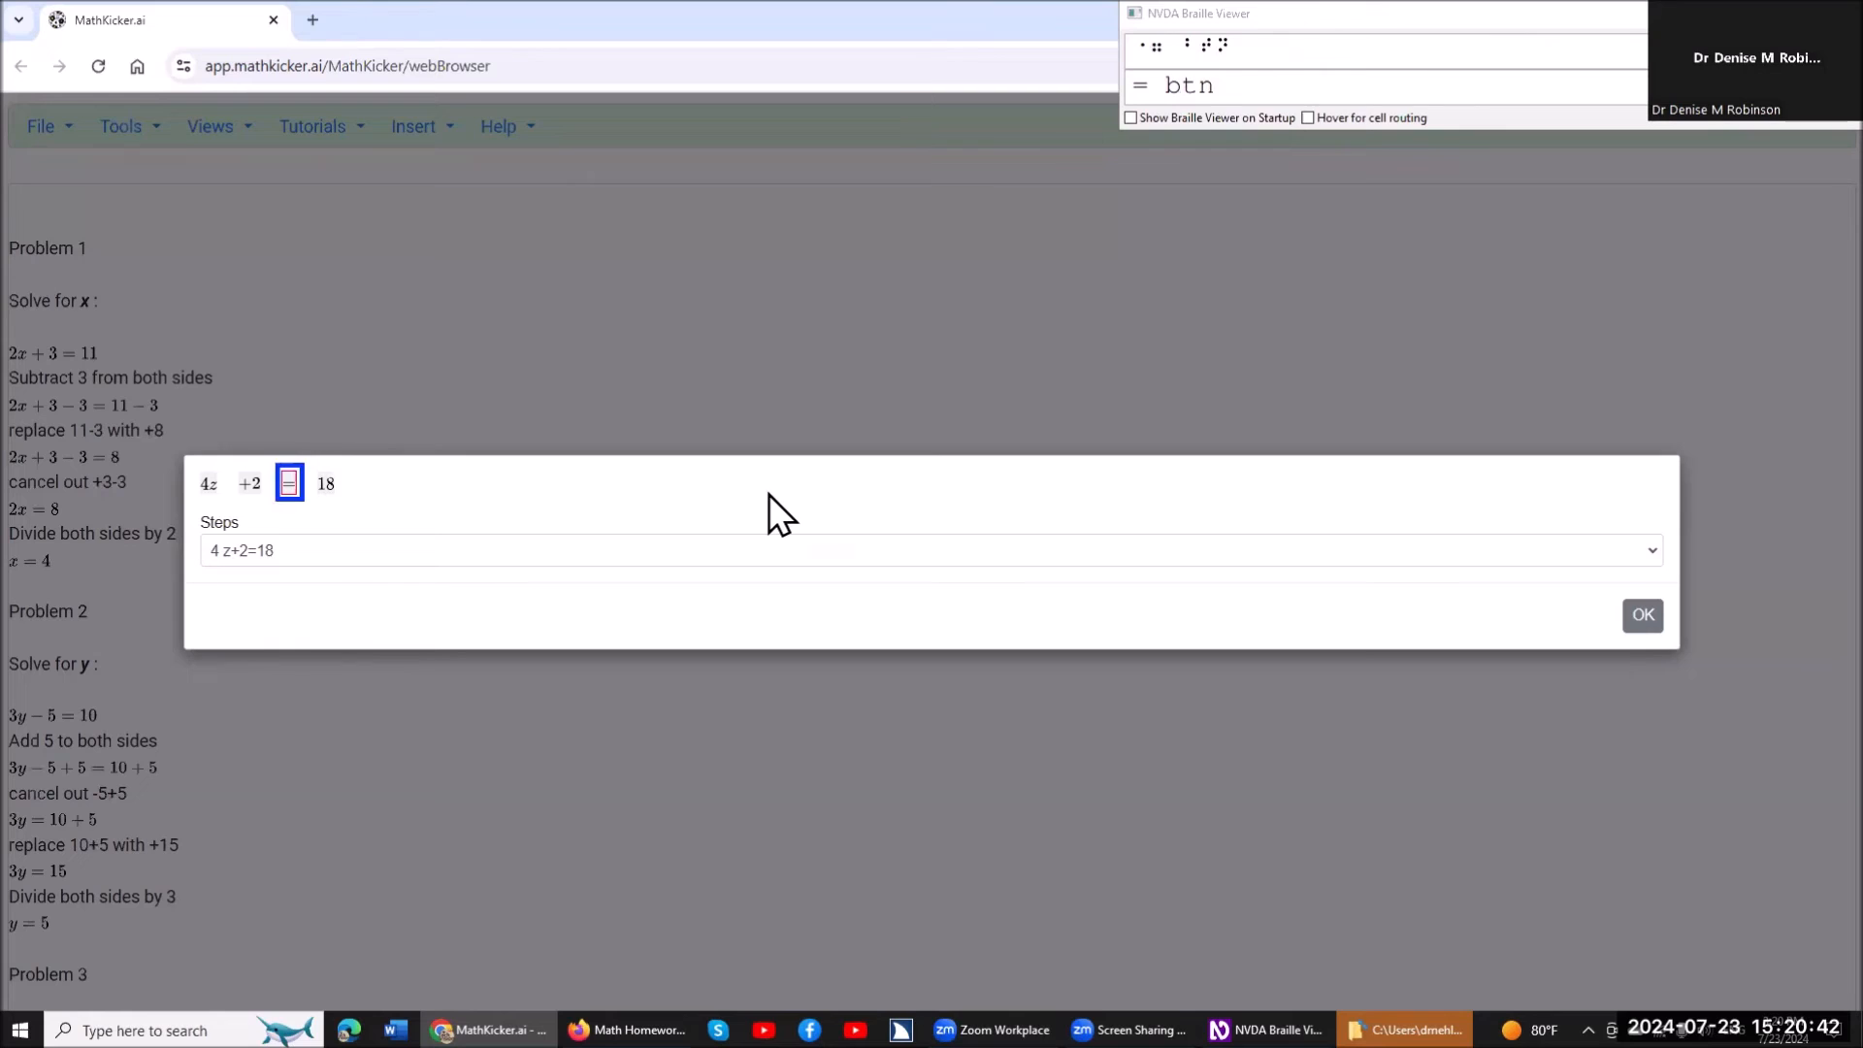
key("Left")
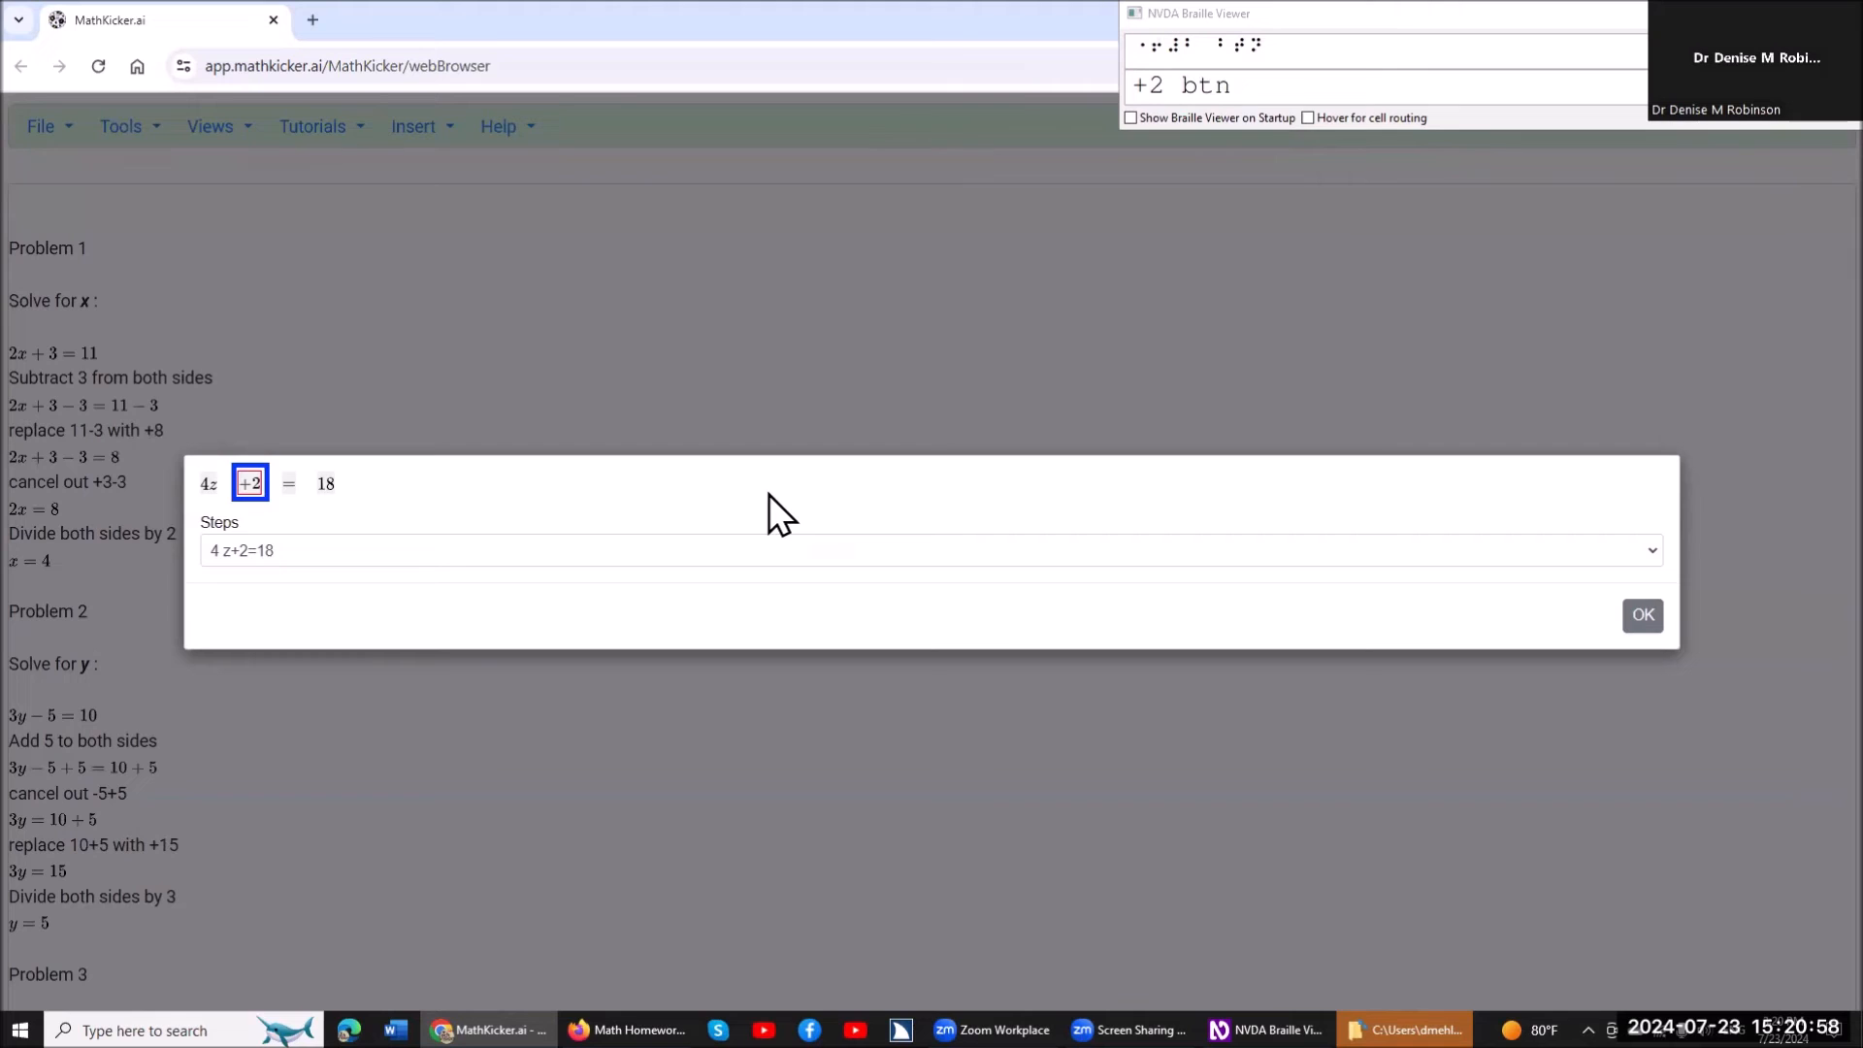
key("Return")
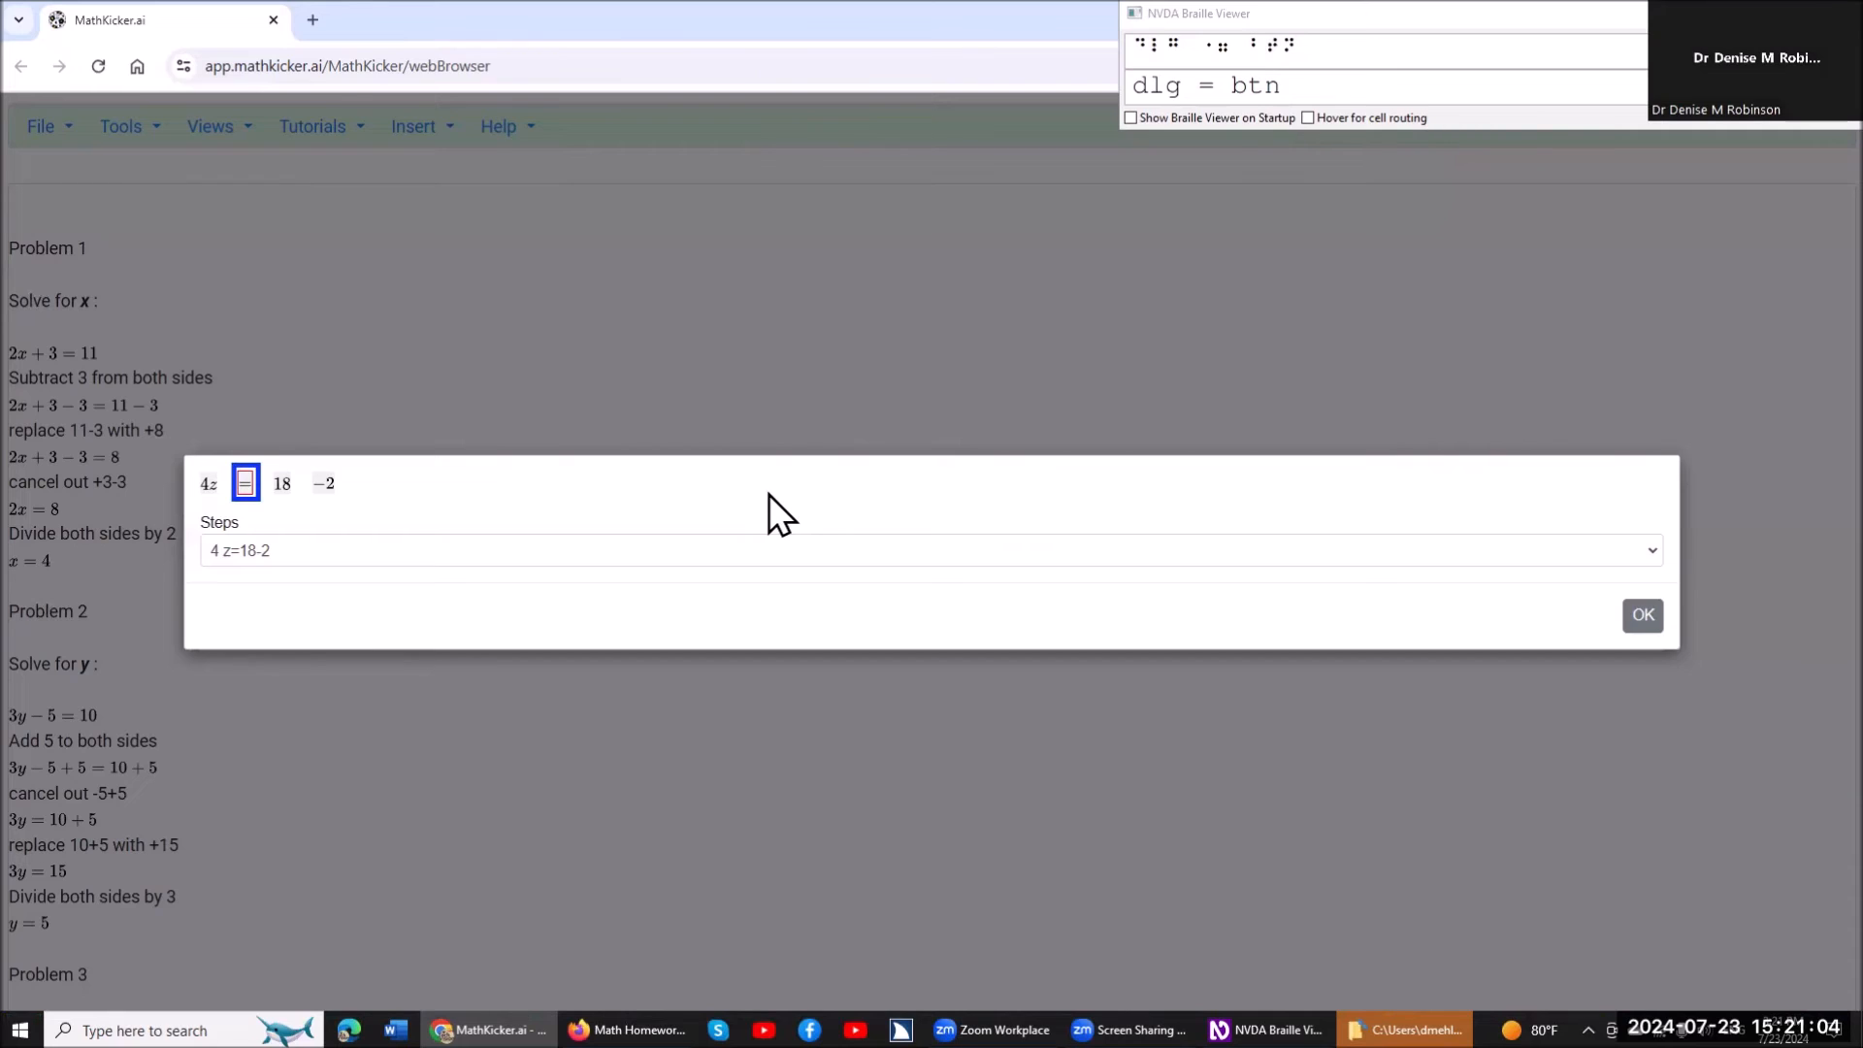
Read through the terms of 4z=18-2, select both -2 and 18, and replace them with 16.
key("Left")
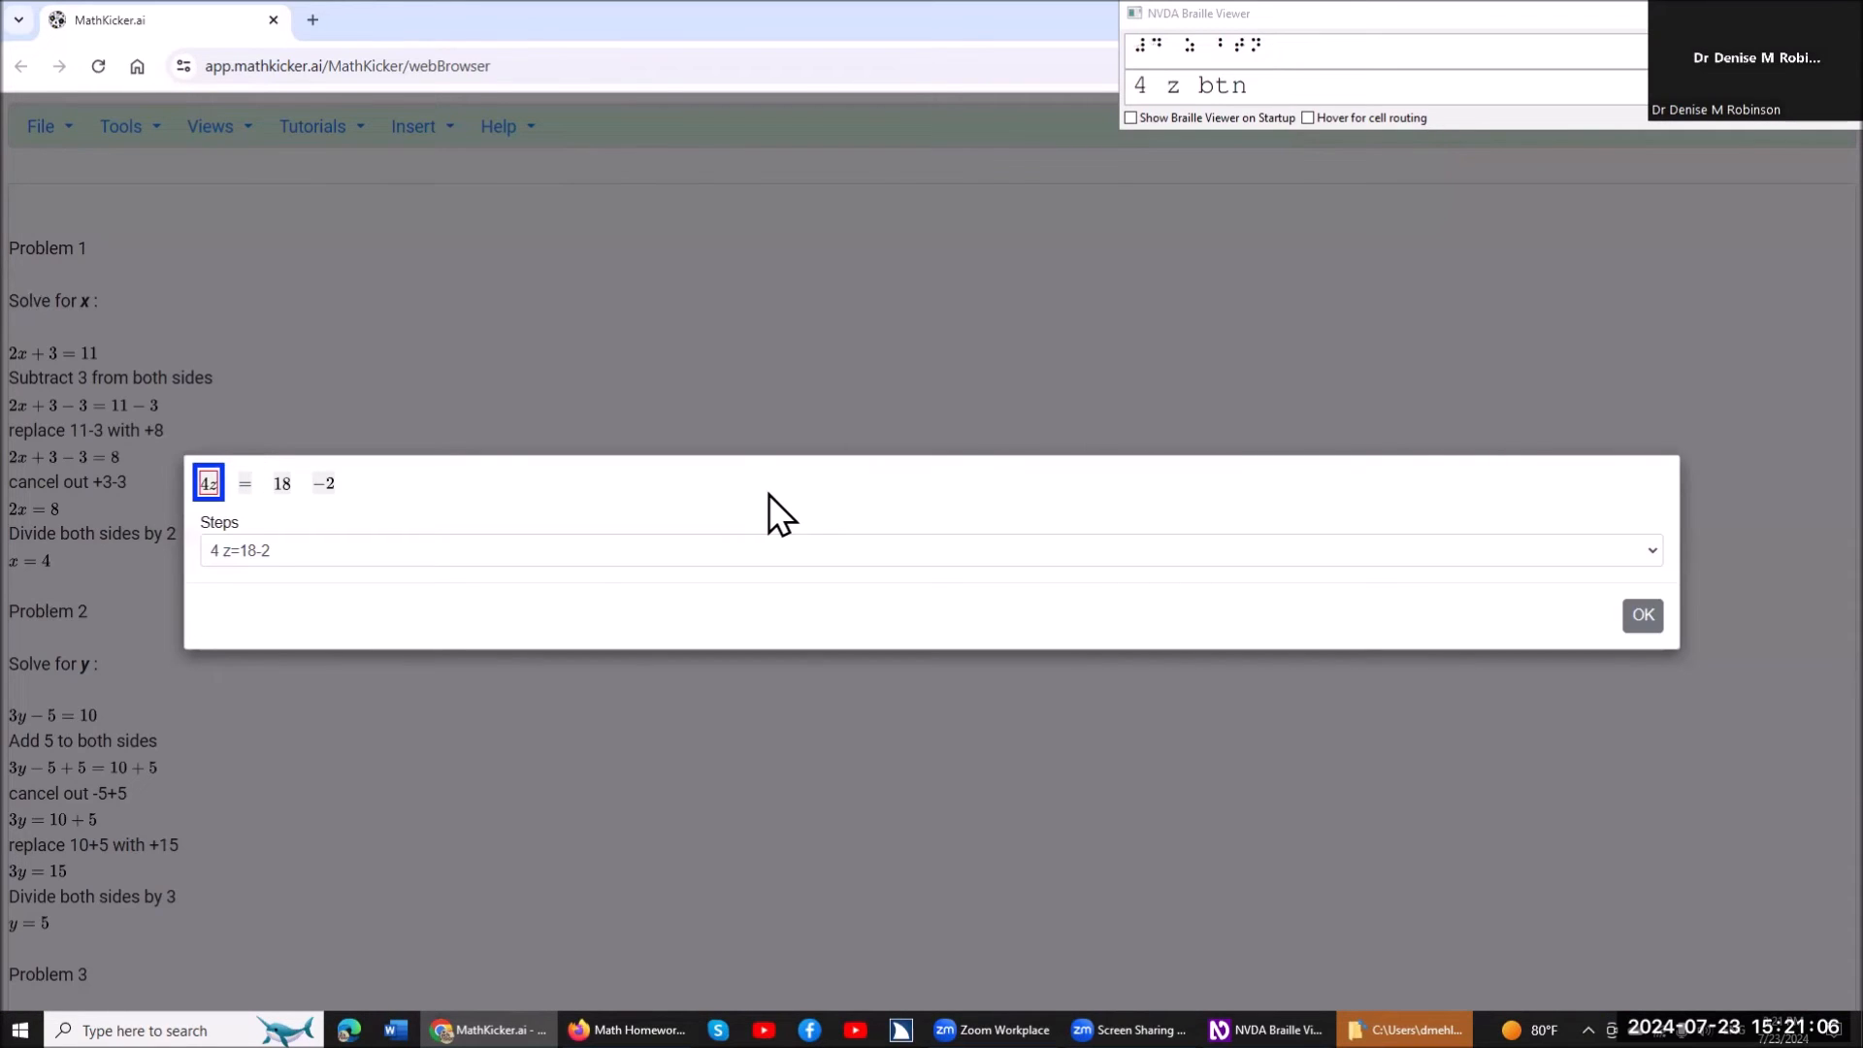
key("Right")
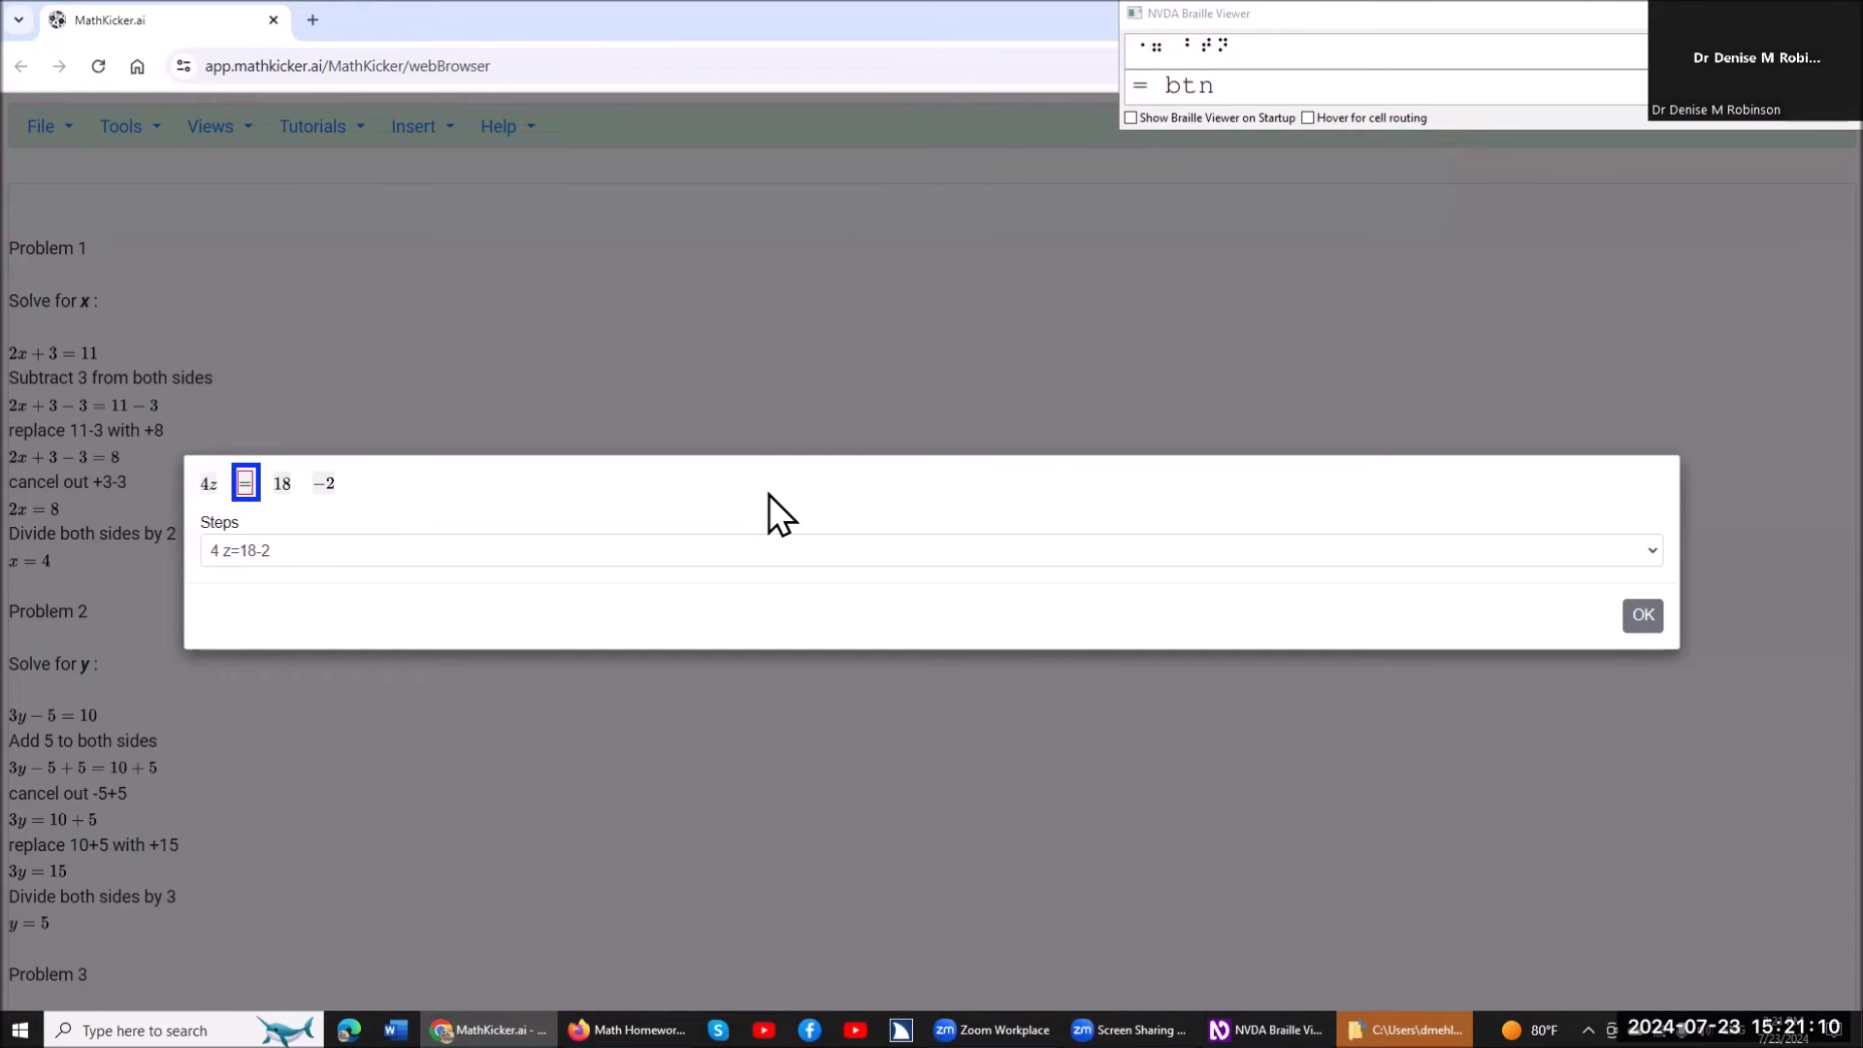
key("Right")
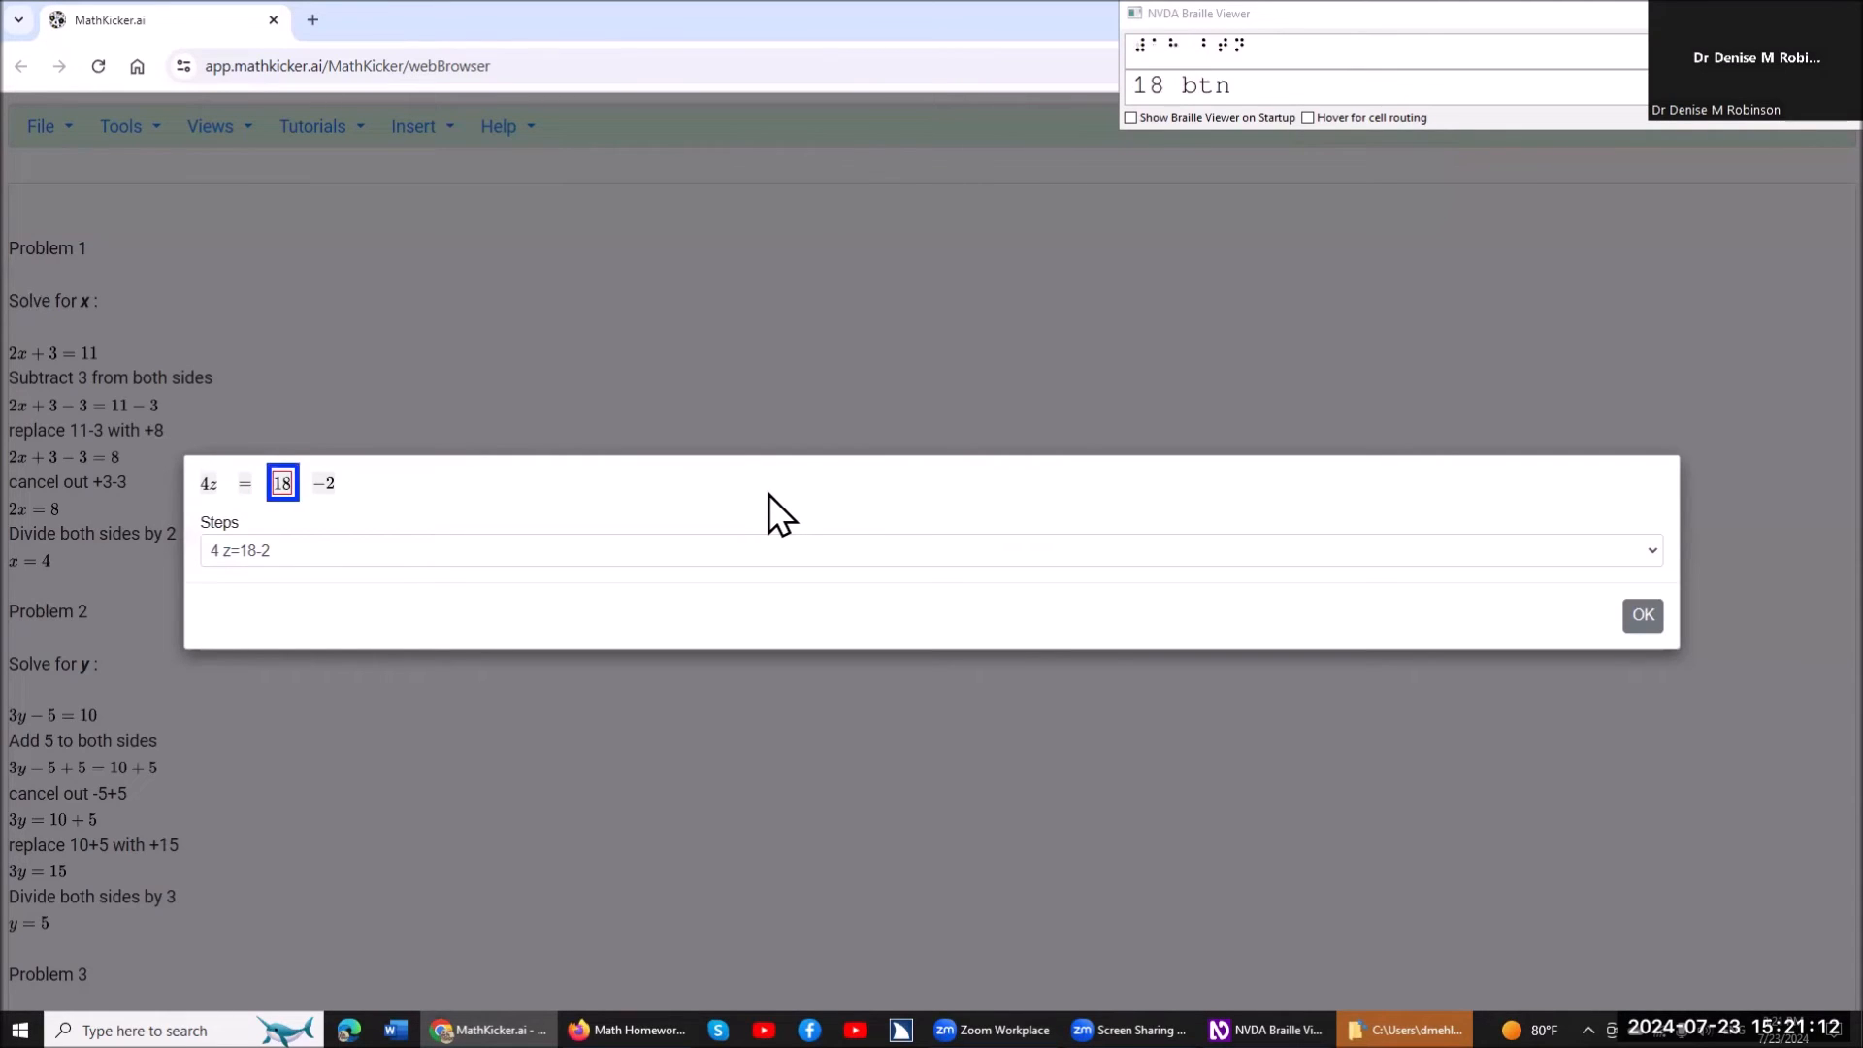
key("Right")
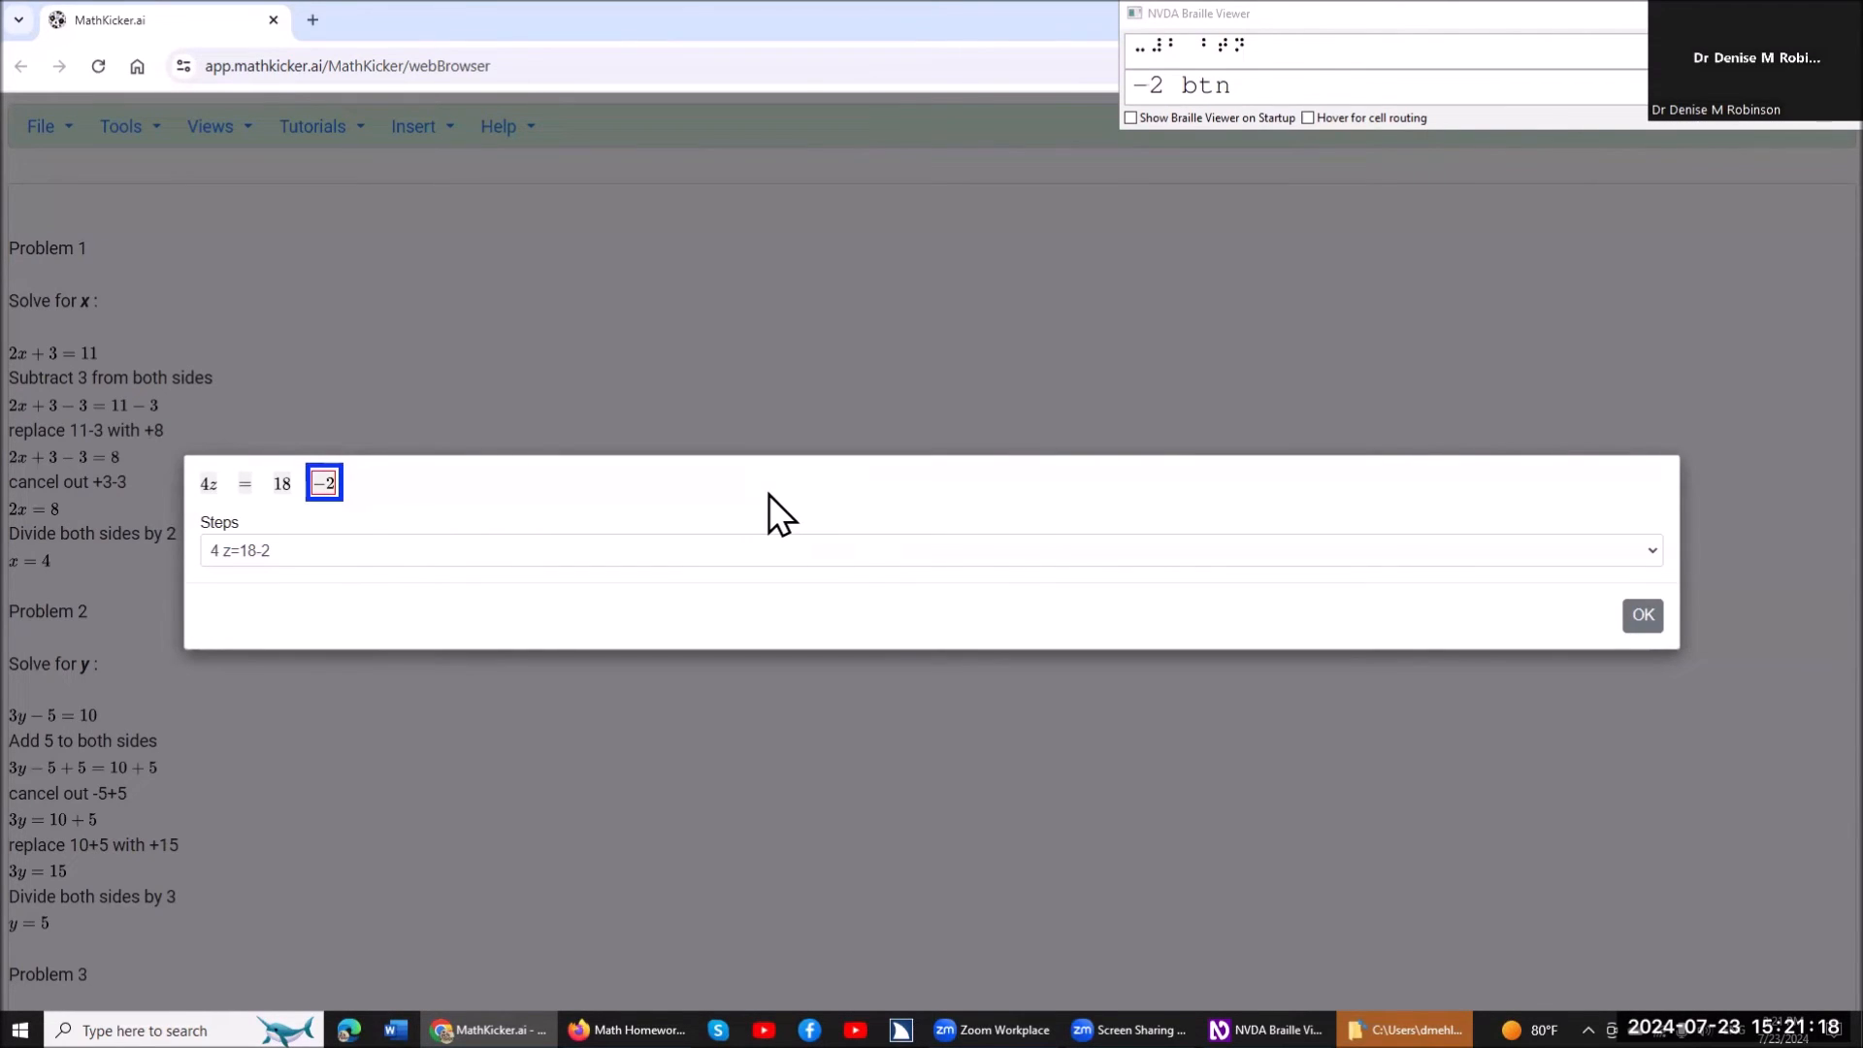
key("space")
key("Left")
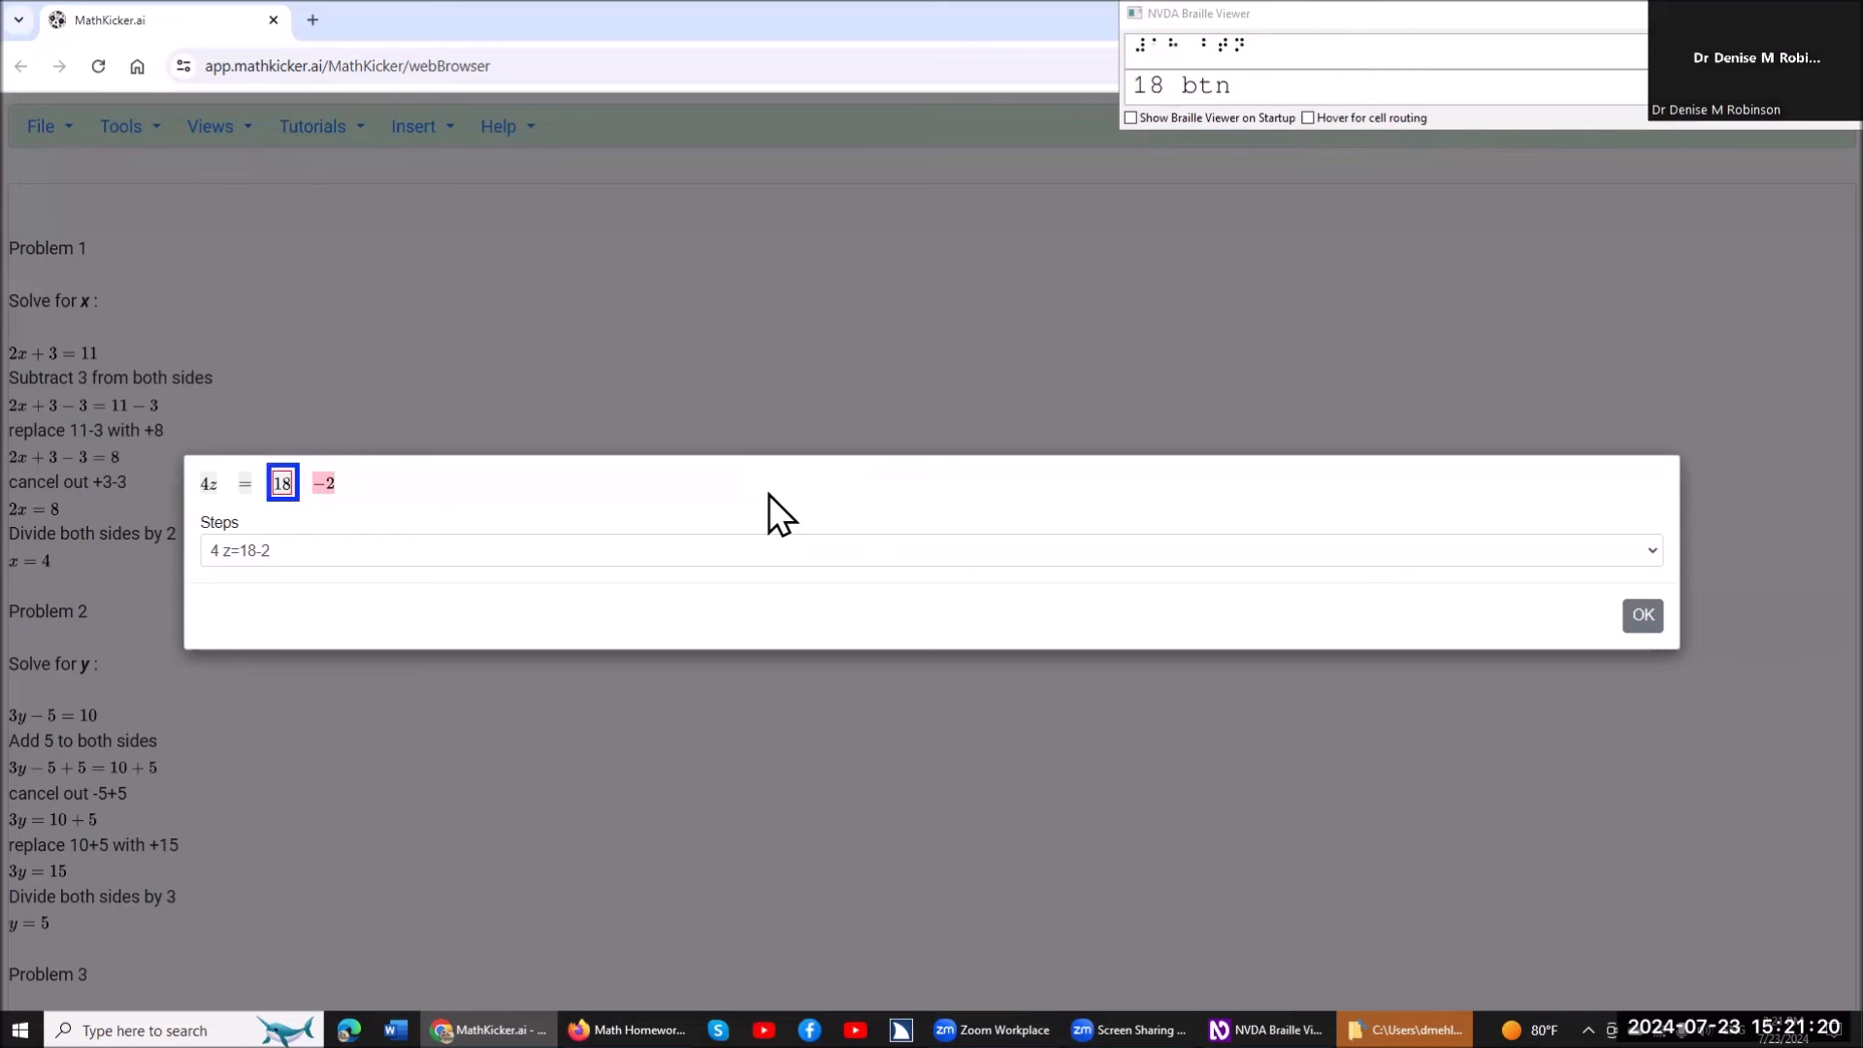
key("space")
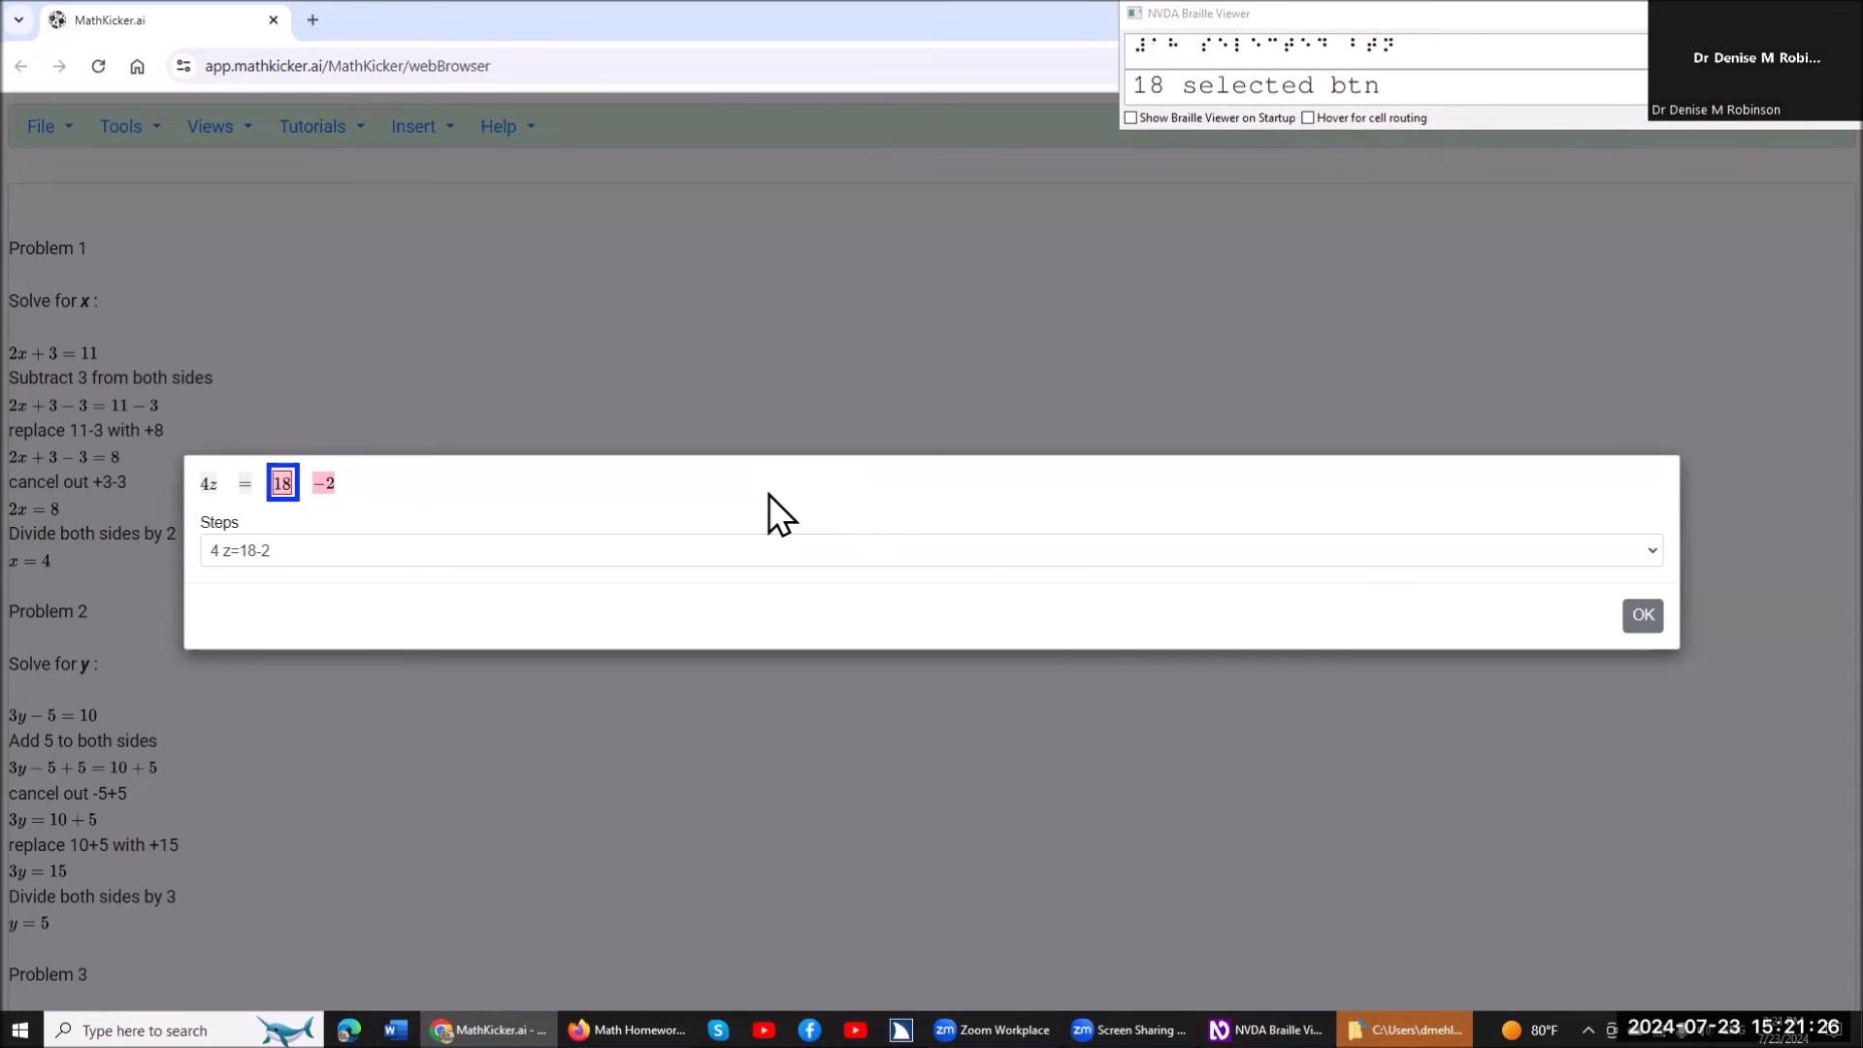
key("Return")
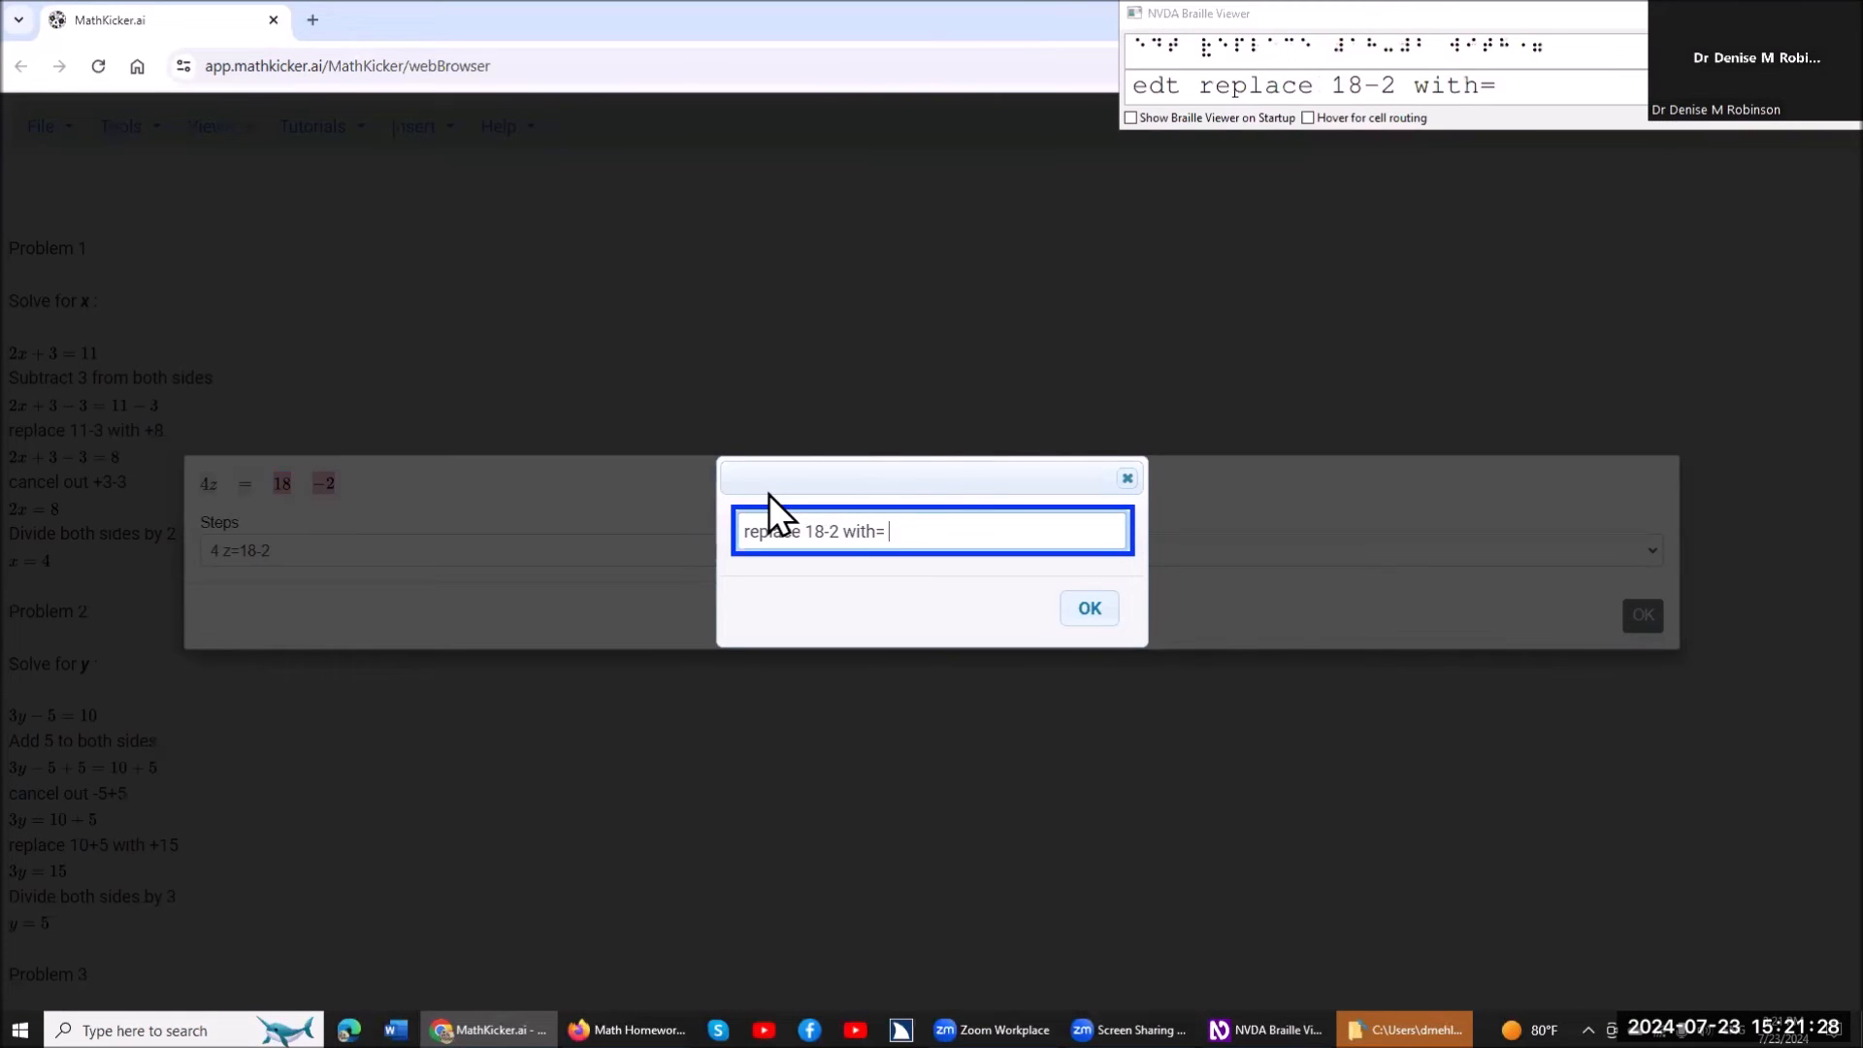
type("16")
key("Return")
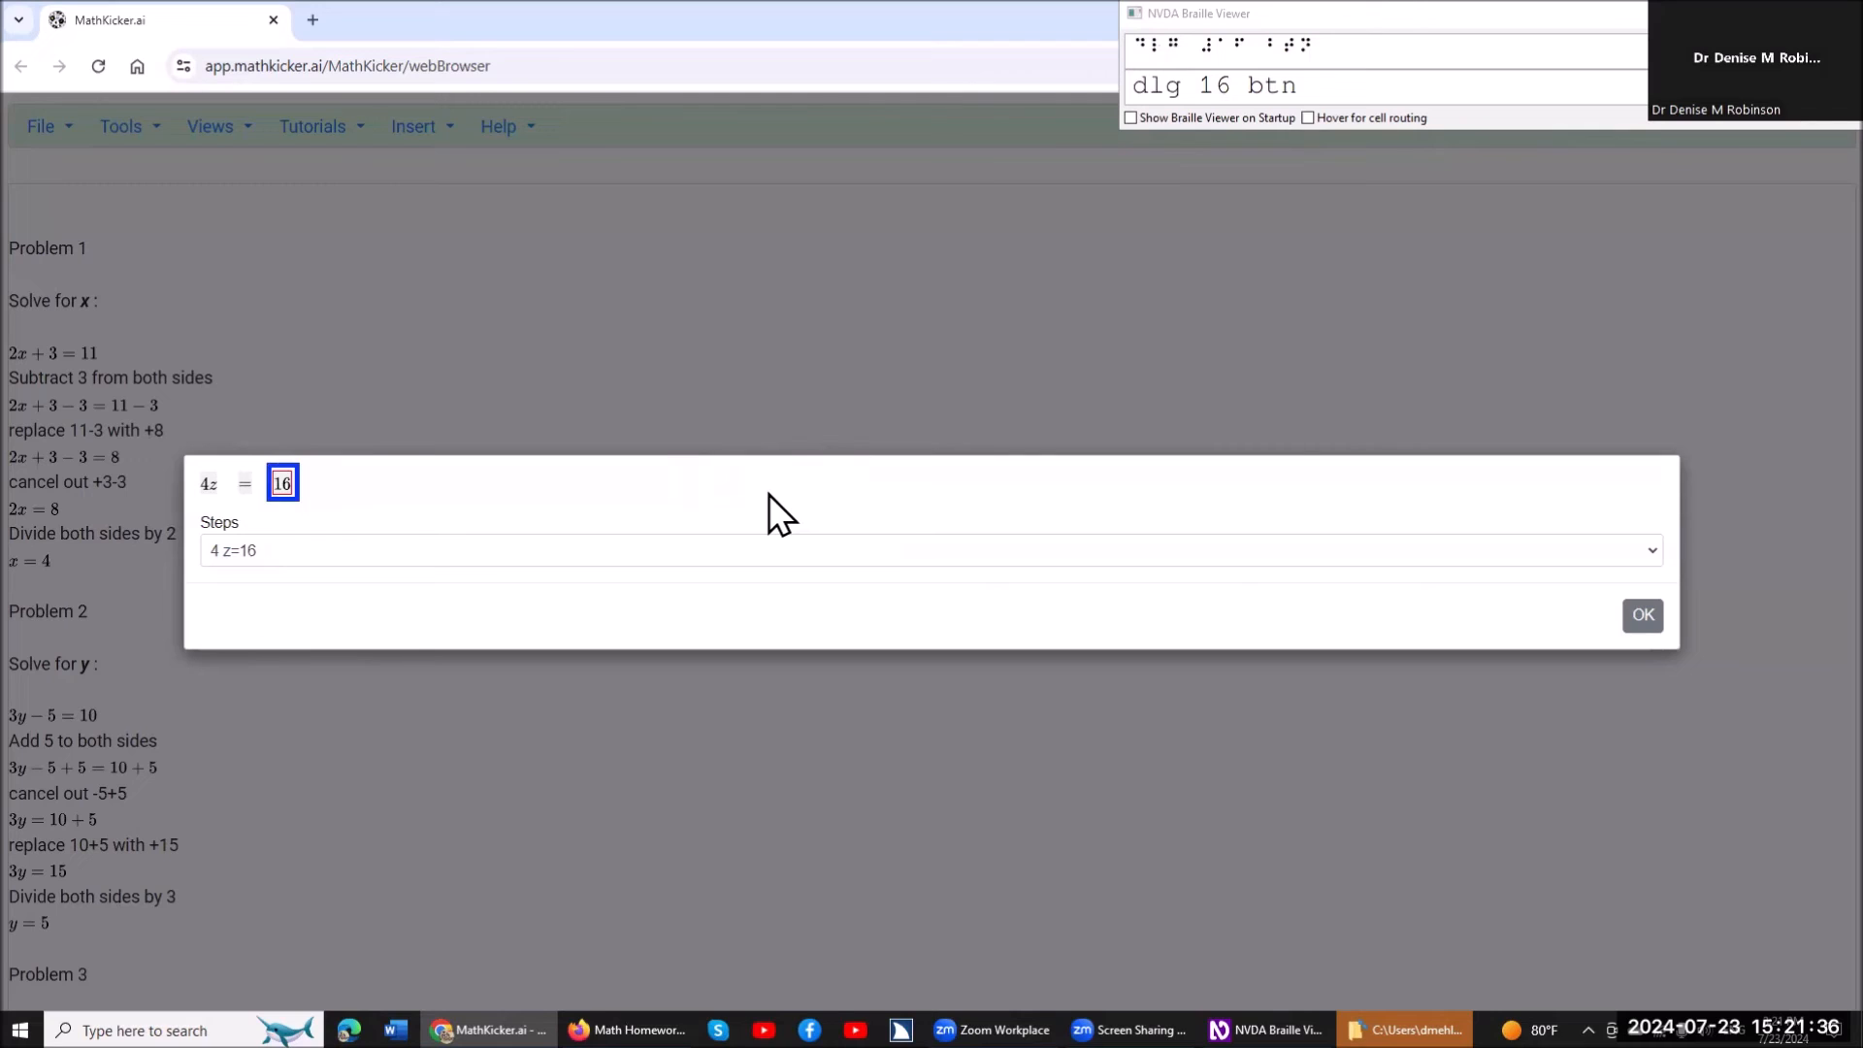
Review the terms of 4z=16 and divide both sides of the equation by 4.
key("Left")
key("Left")
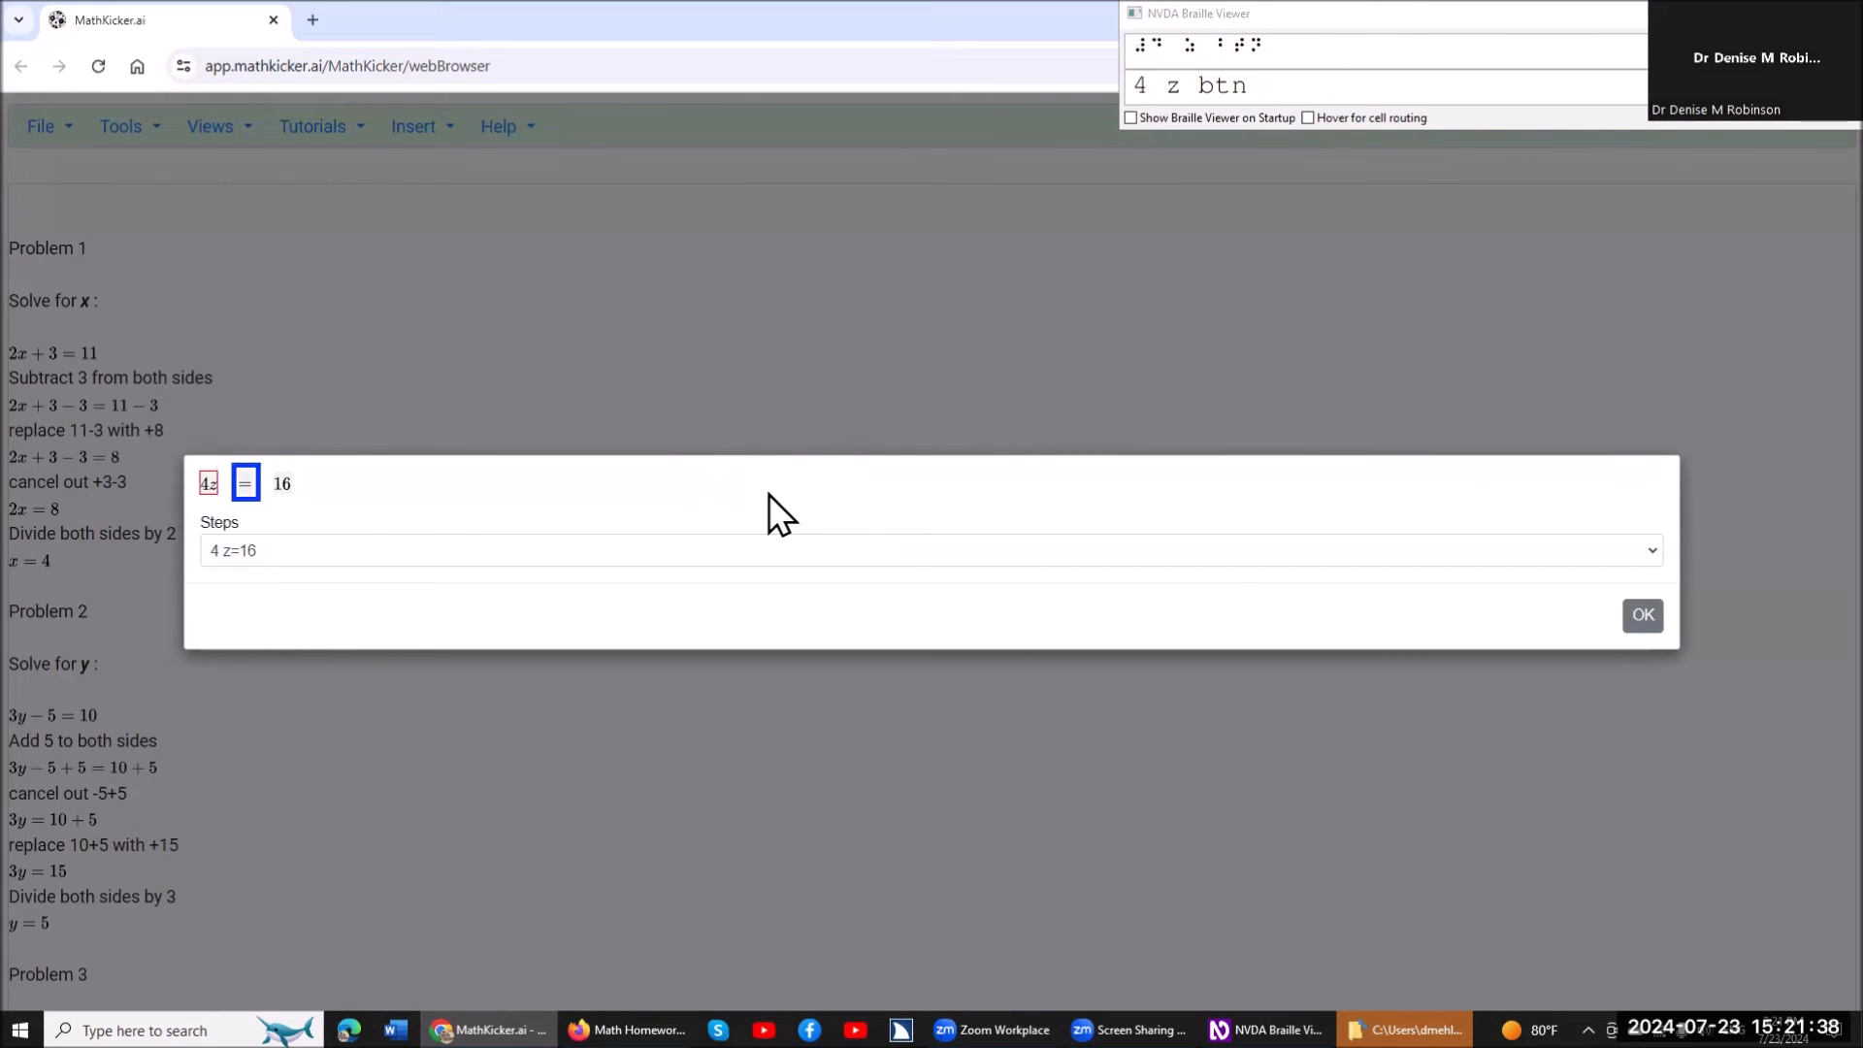
key("Right")
key("Right")
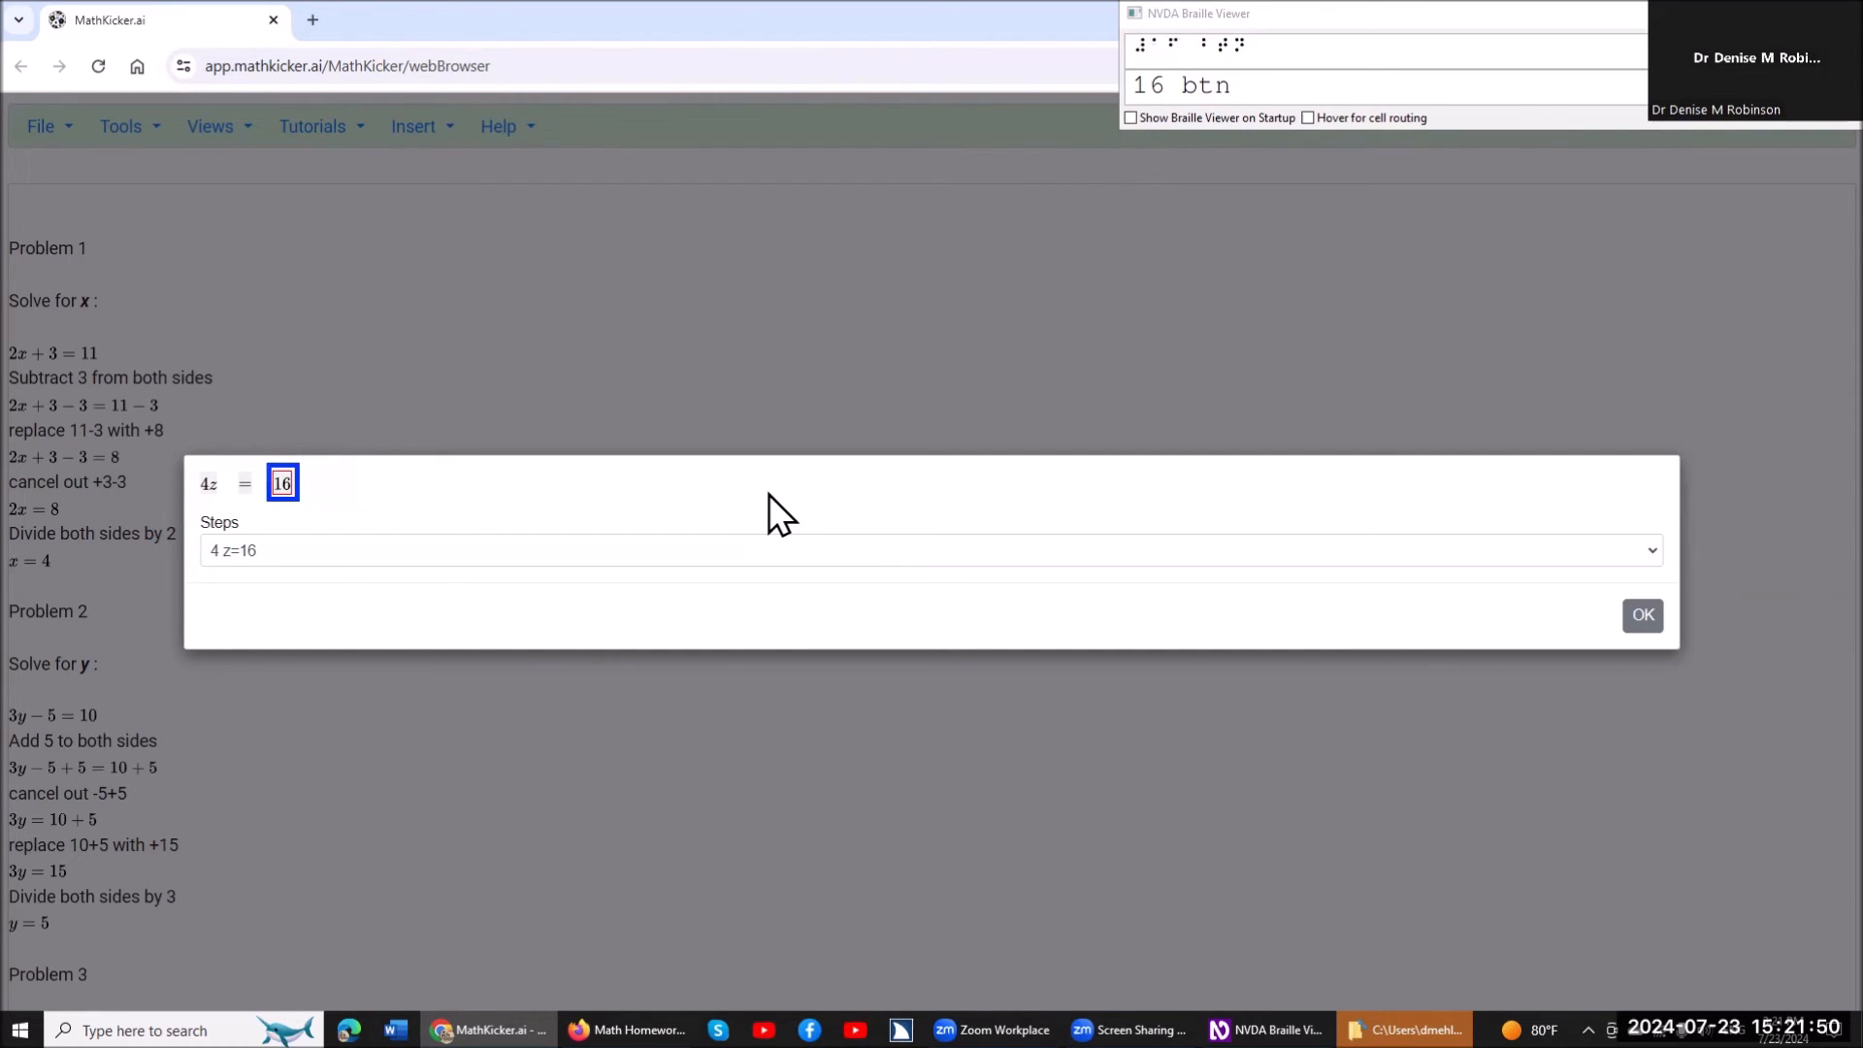
key("b")
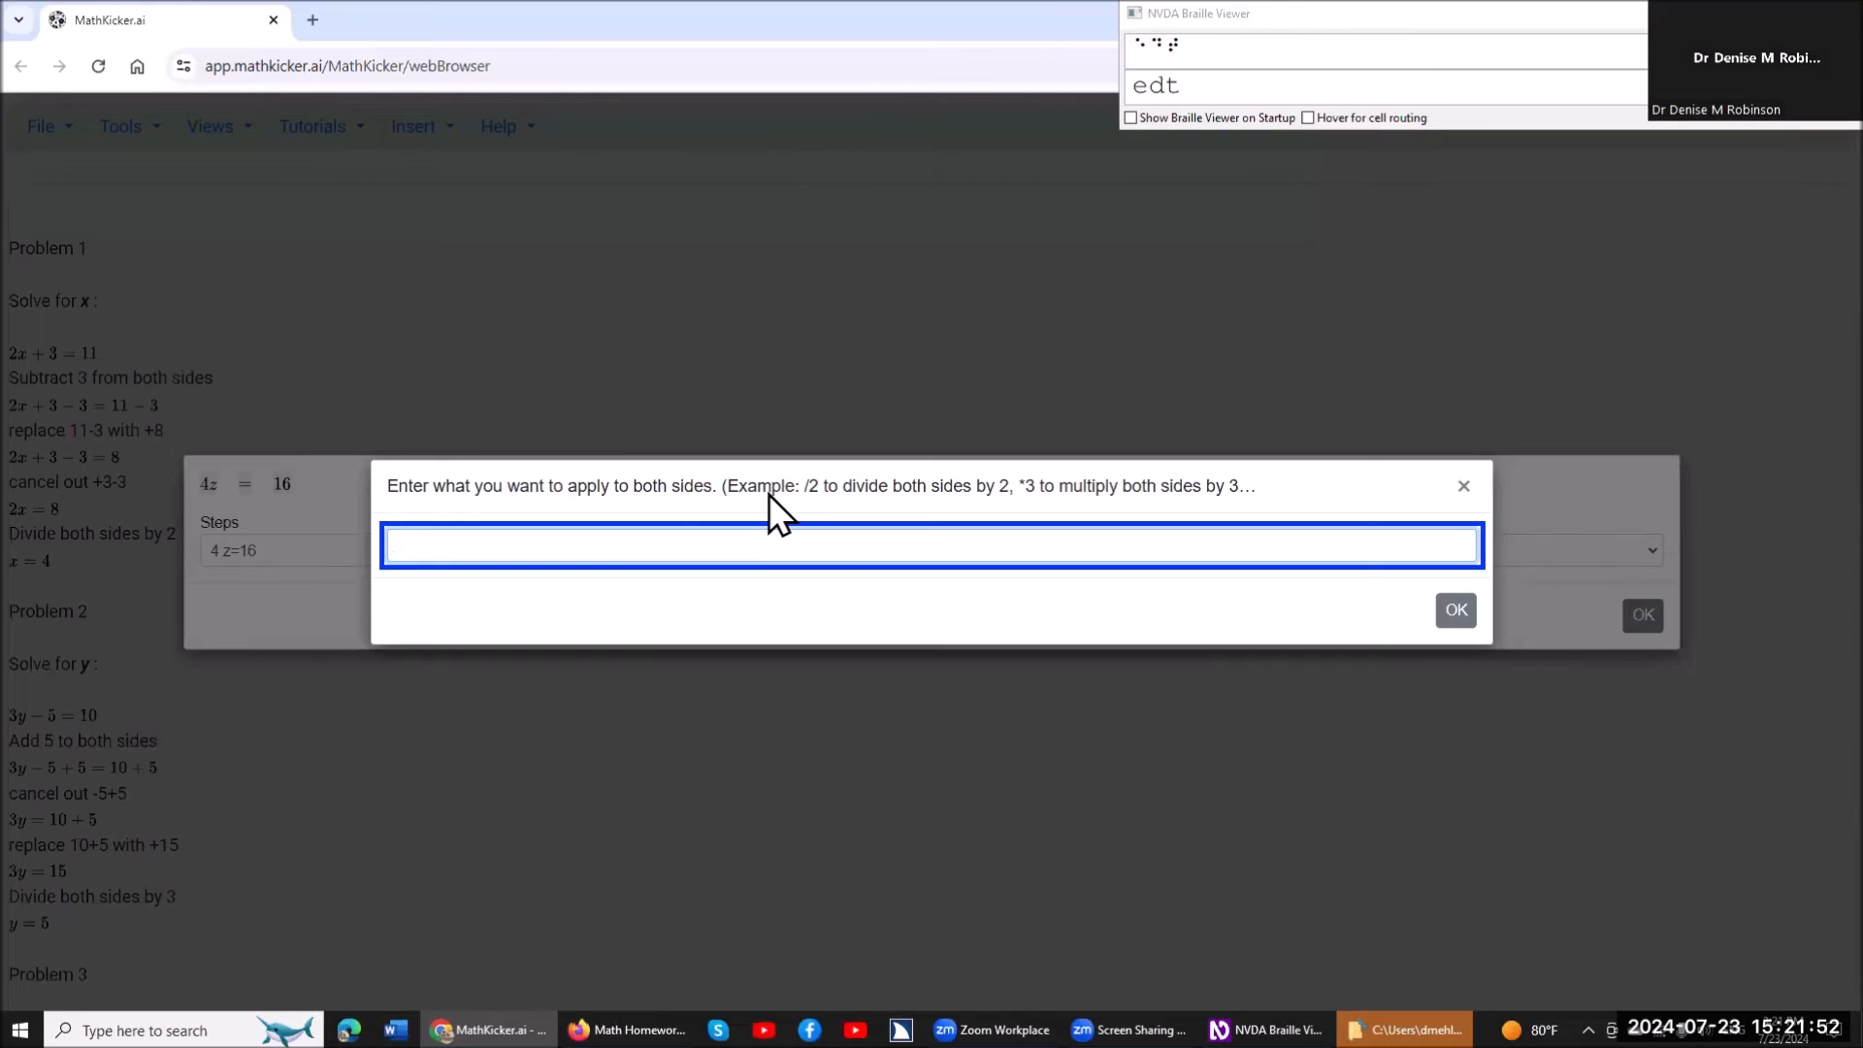
type("/4")
key("Return")
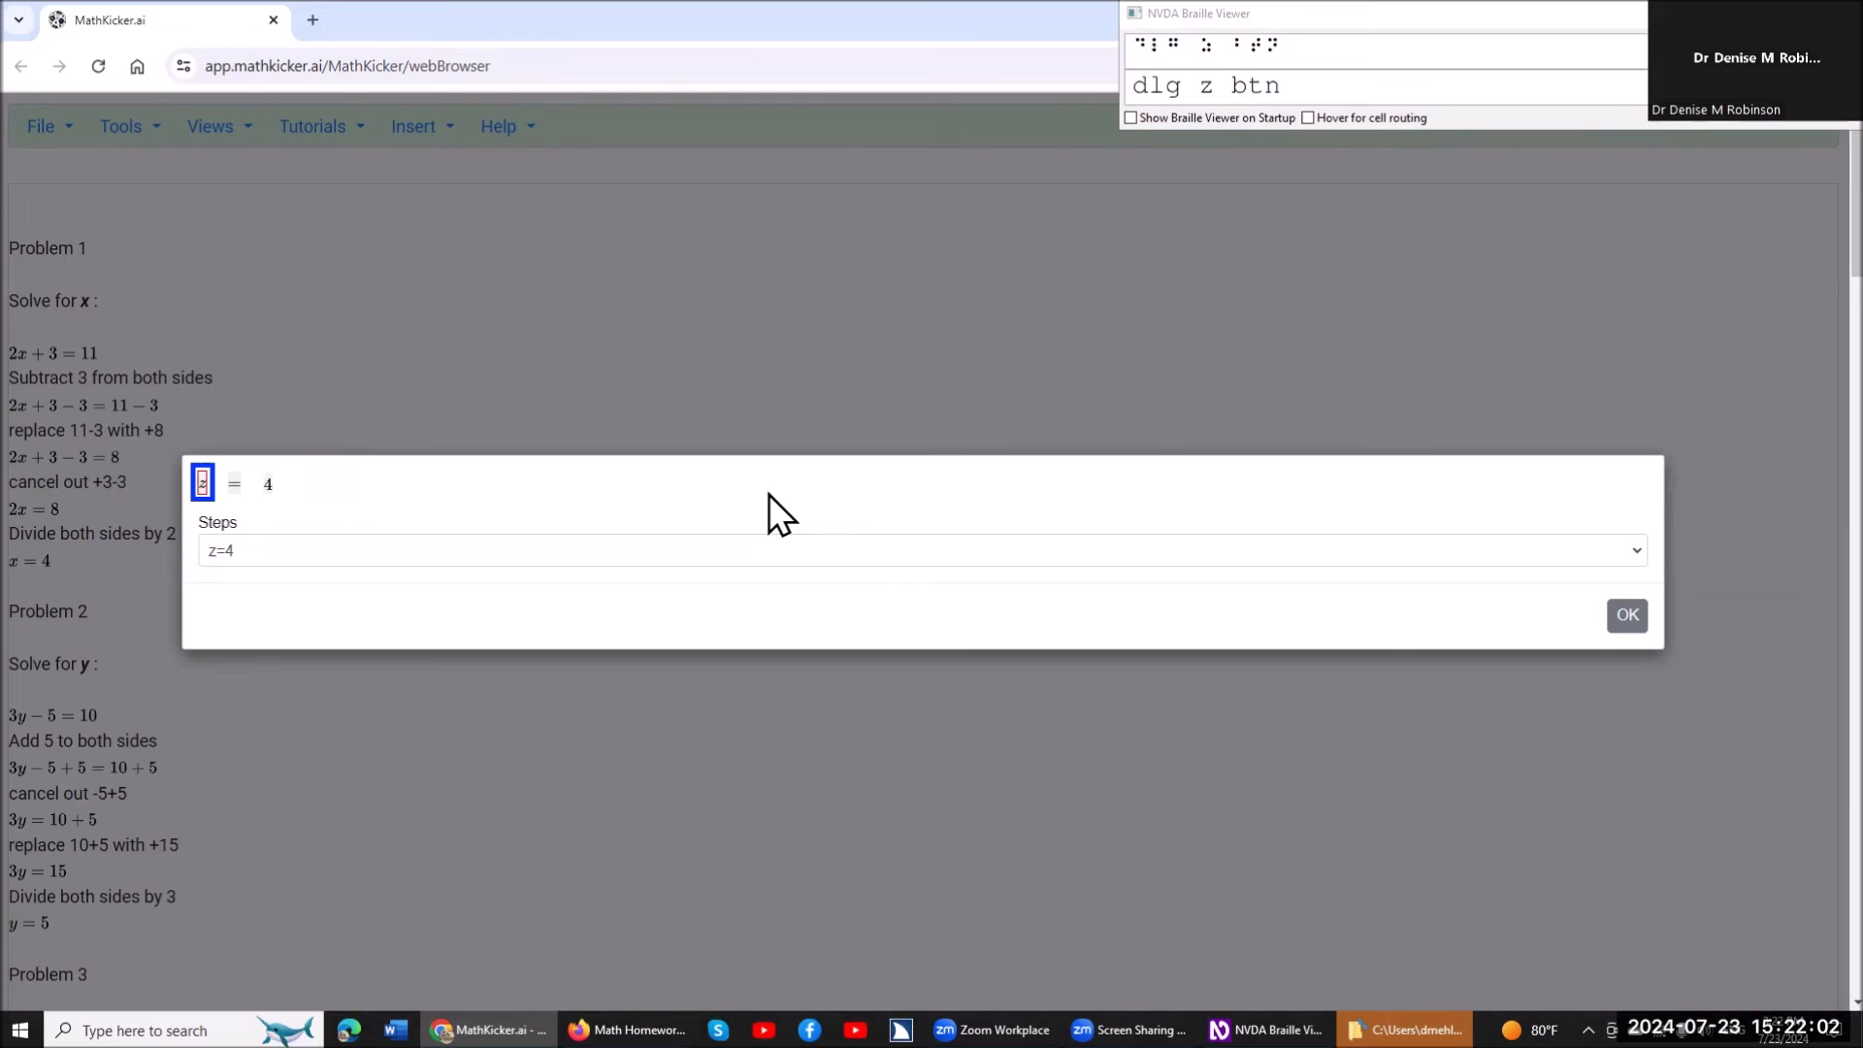
Check the terms of the solved equation and close the dialog to insert the worked steps under Problem 3.
key("Right")
key("Right")
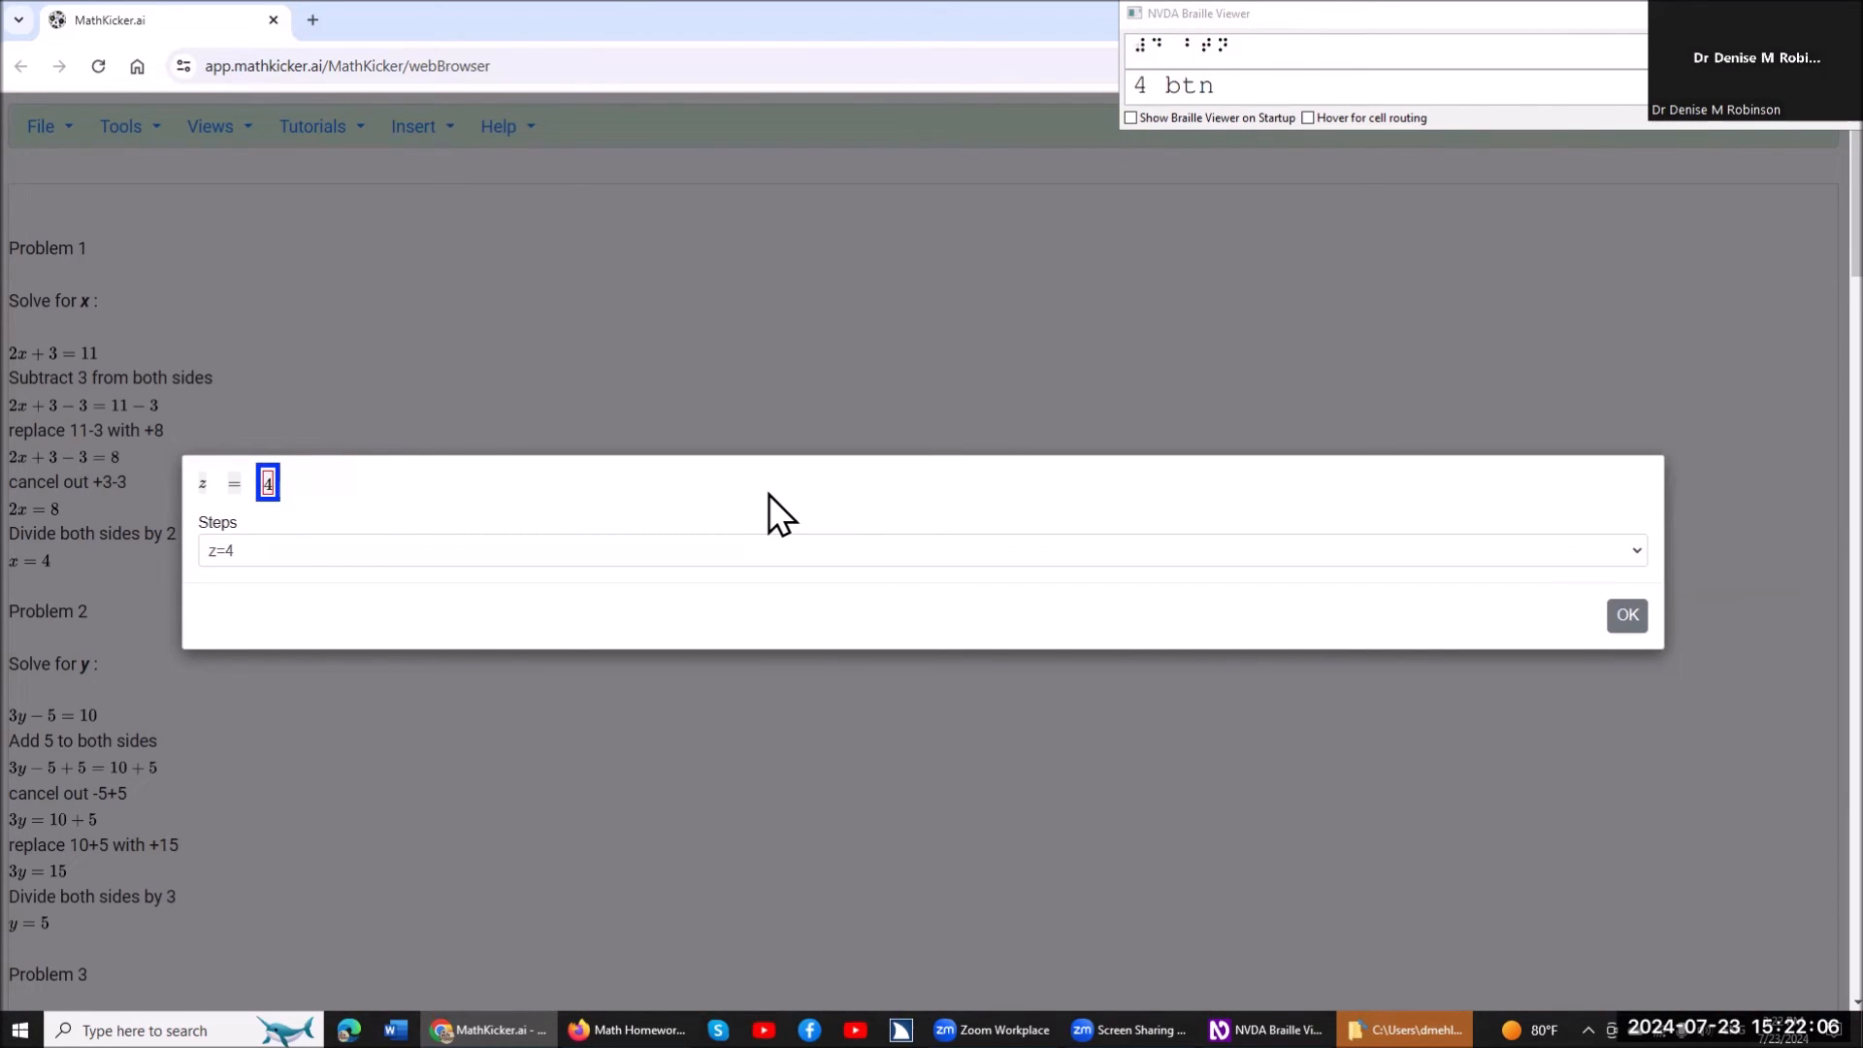
key("Escape")
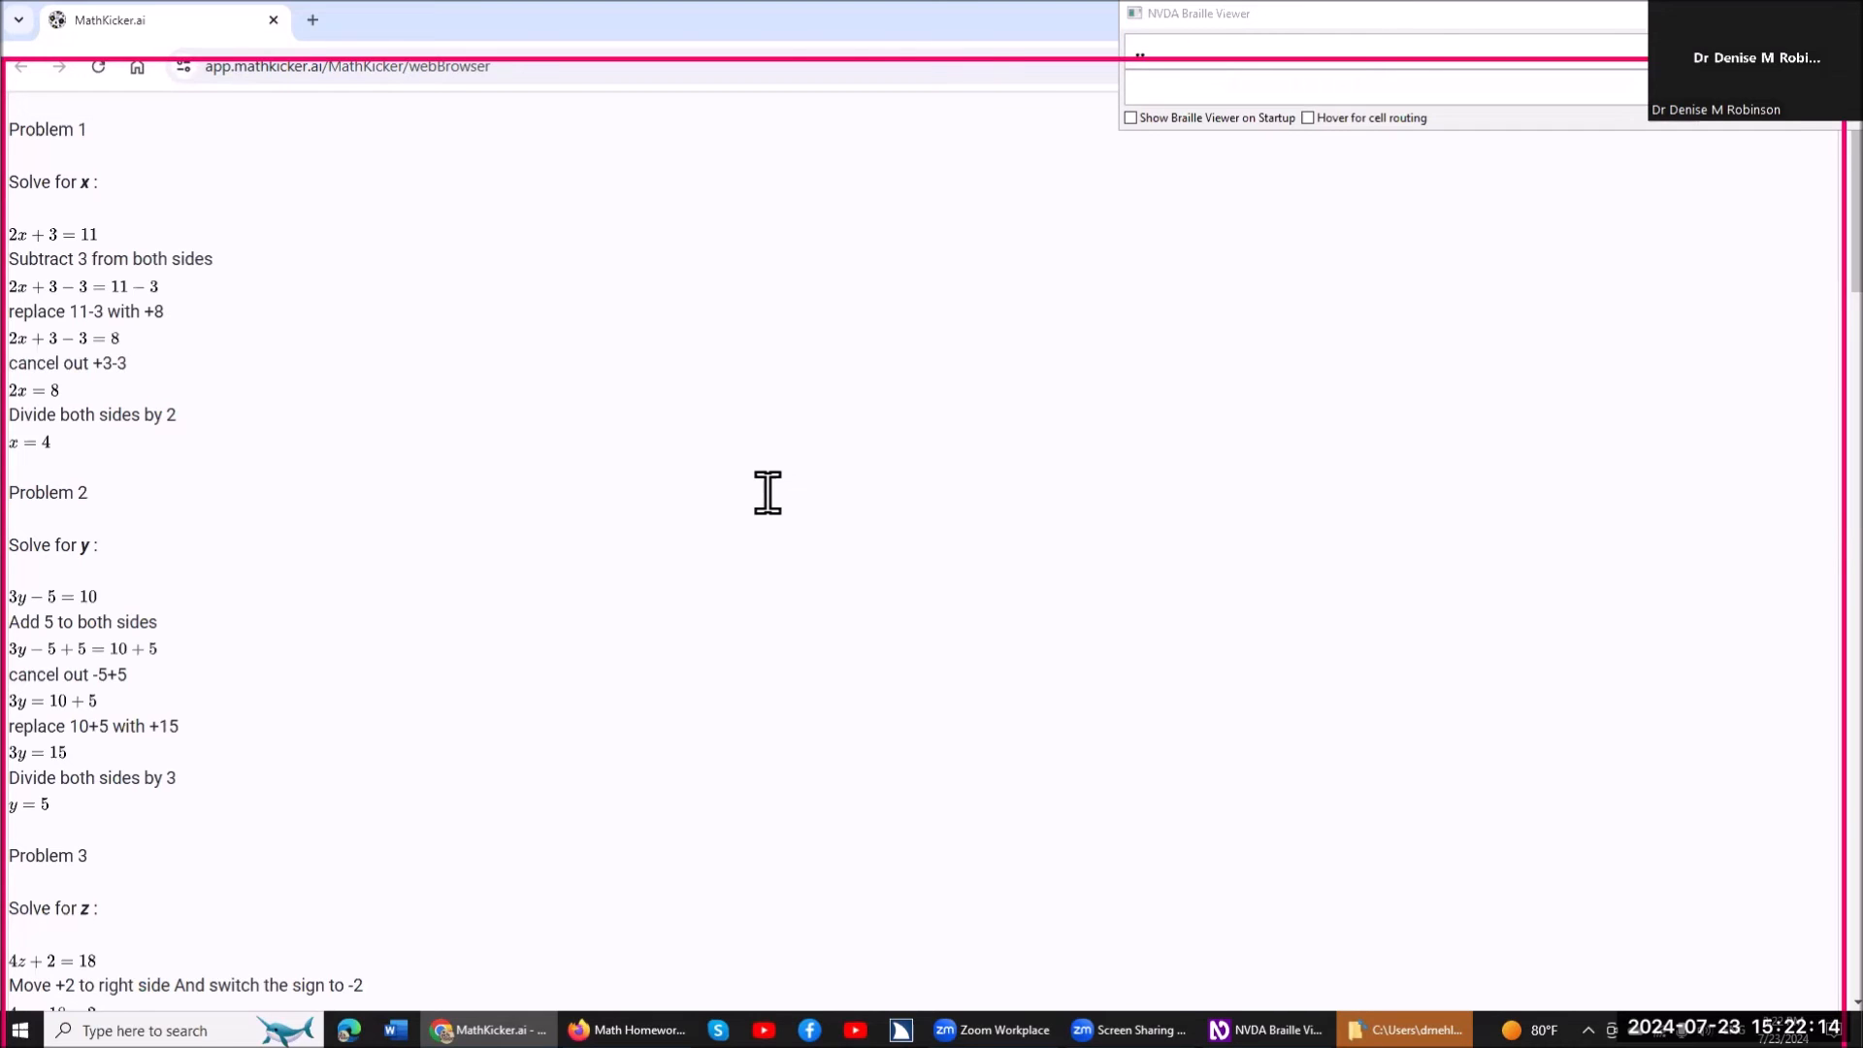
Return to 4z+2=18 under Problem 3 and read its worked steps line by line down to the solution.
key("Up")
key("Up")
key("Up")
key("Up")
key("Up")
key("Up")
key("Up")
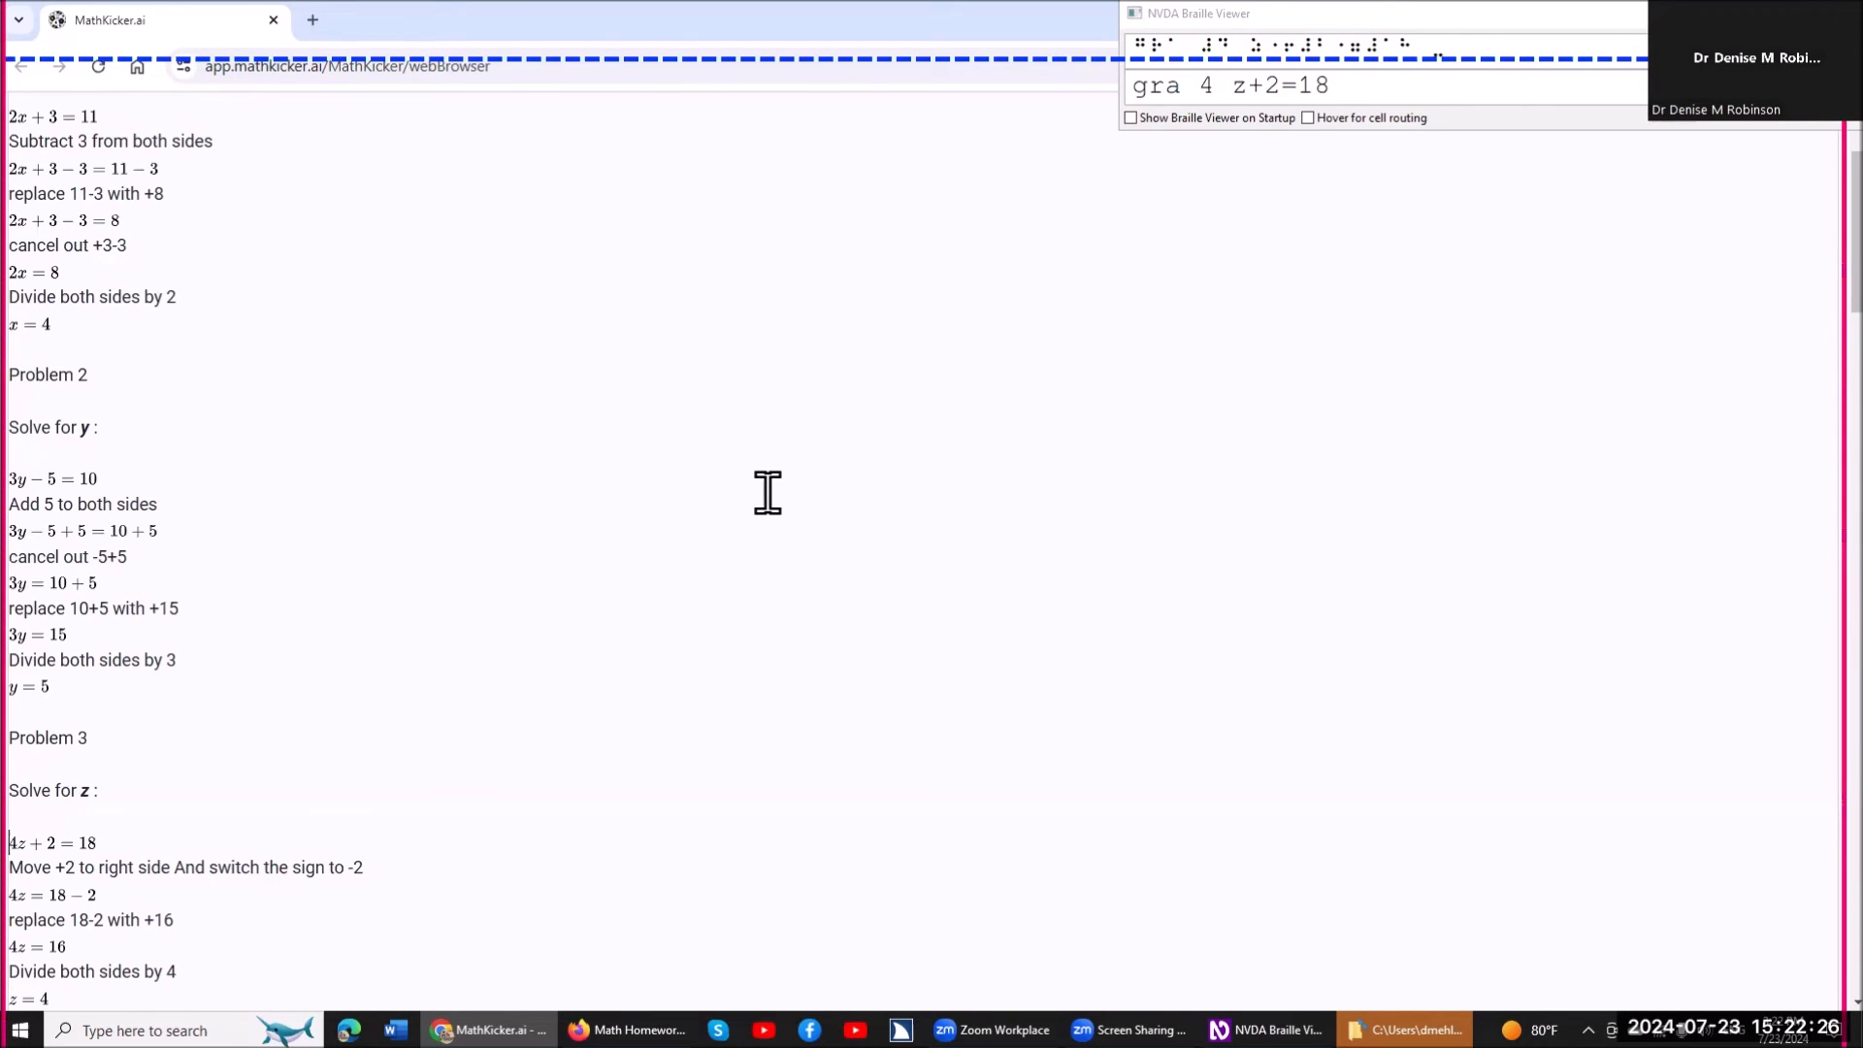
key("Down")
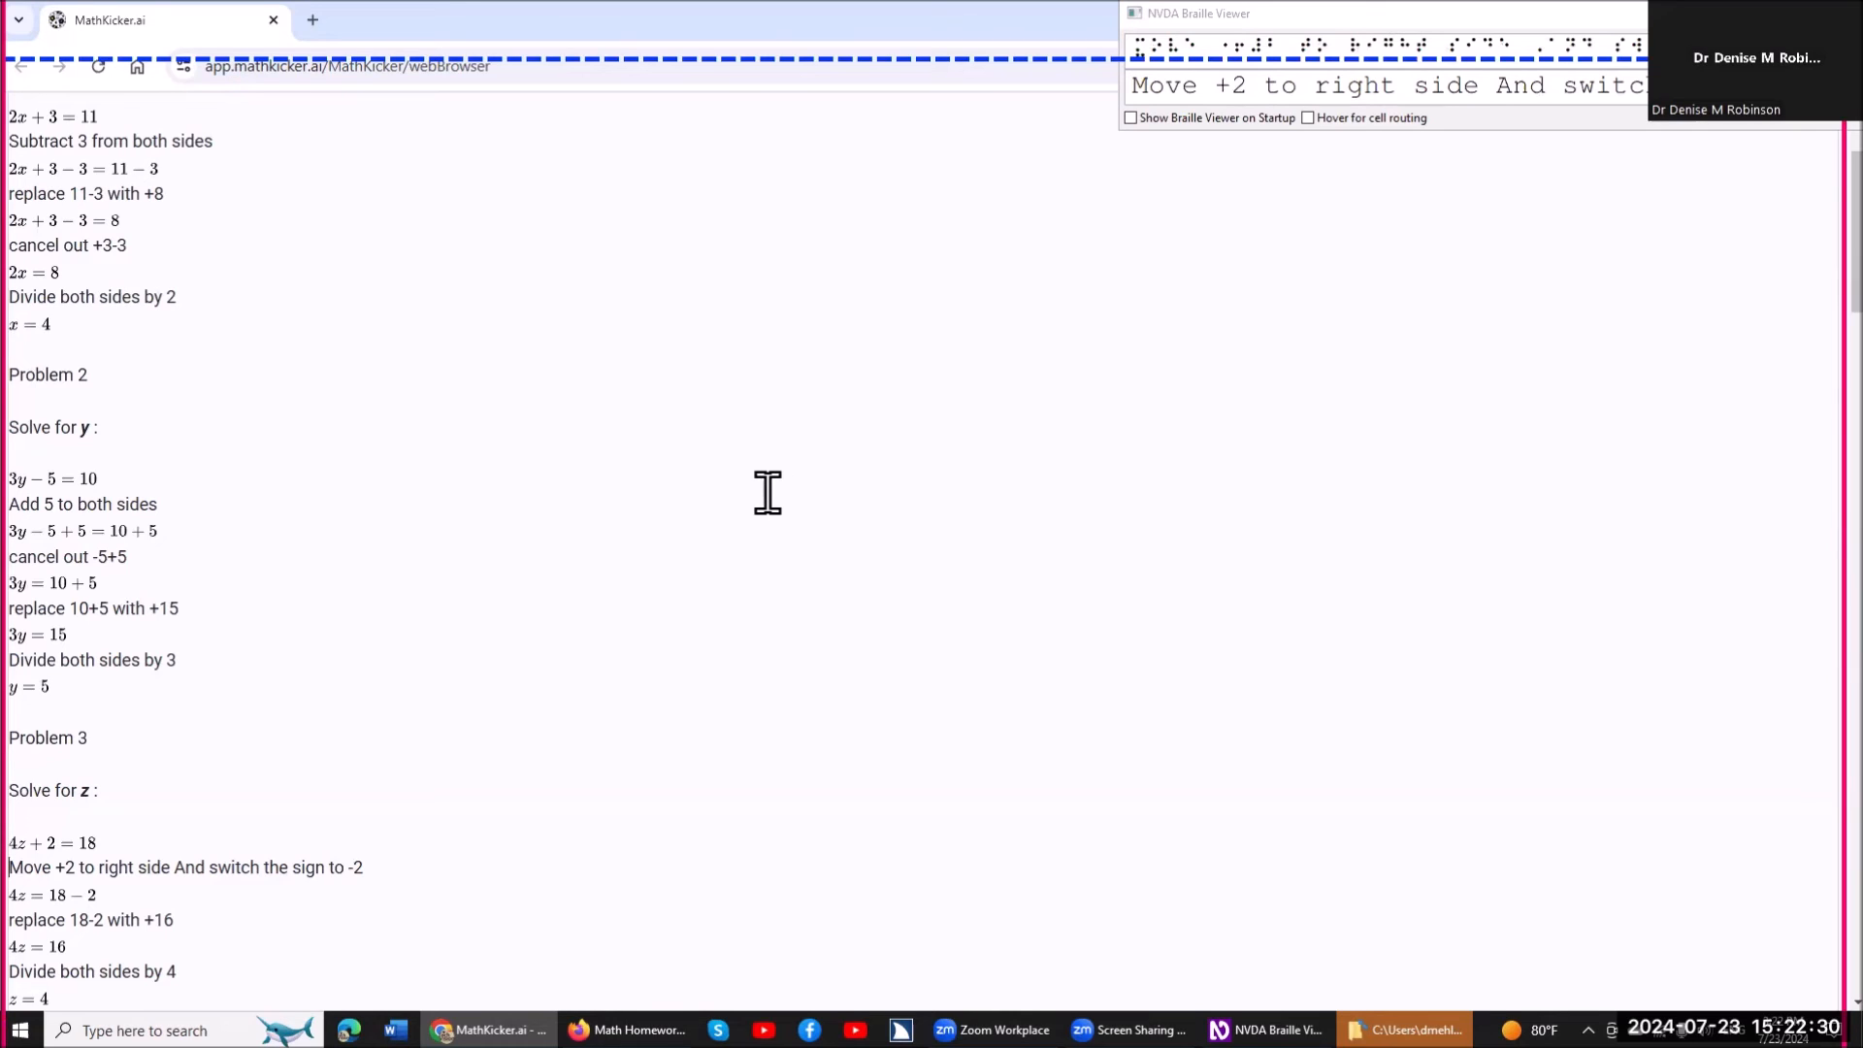
key("Down")
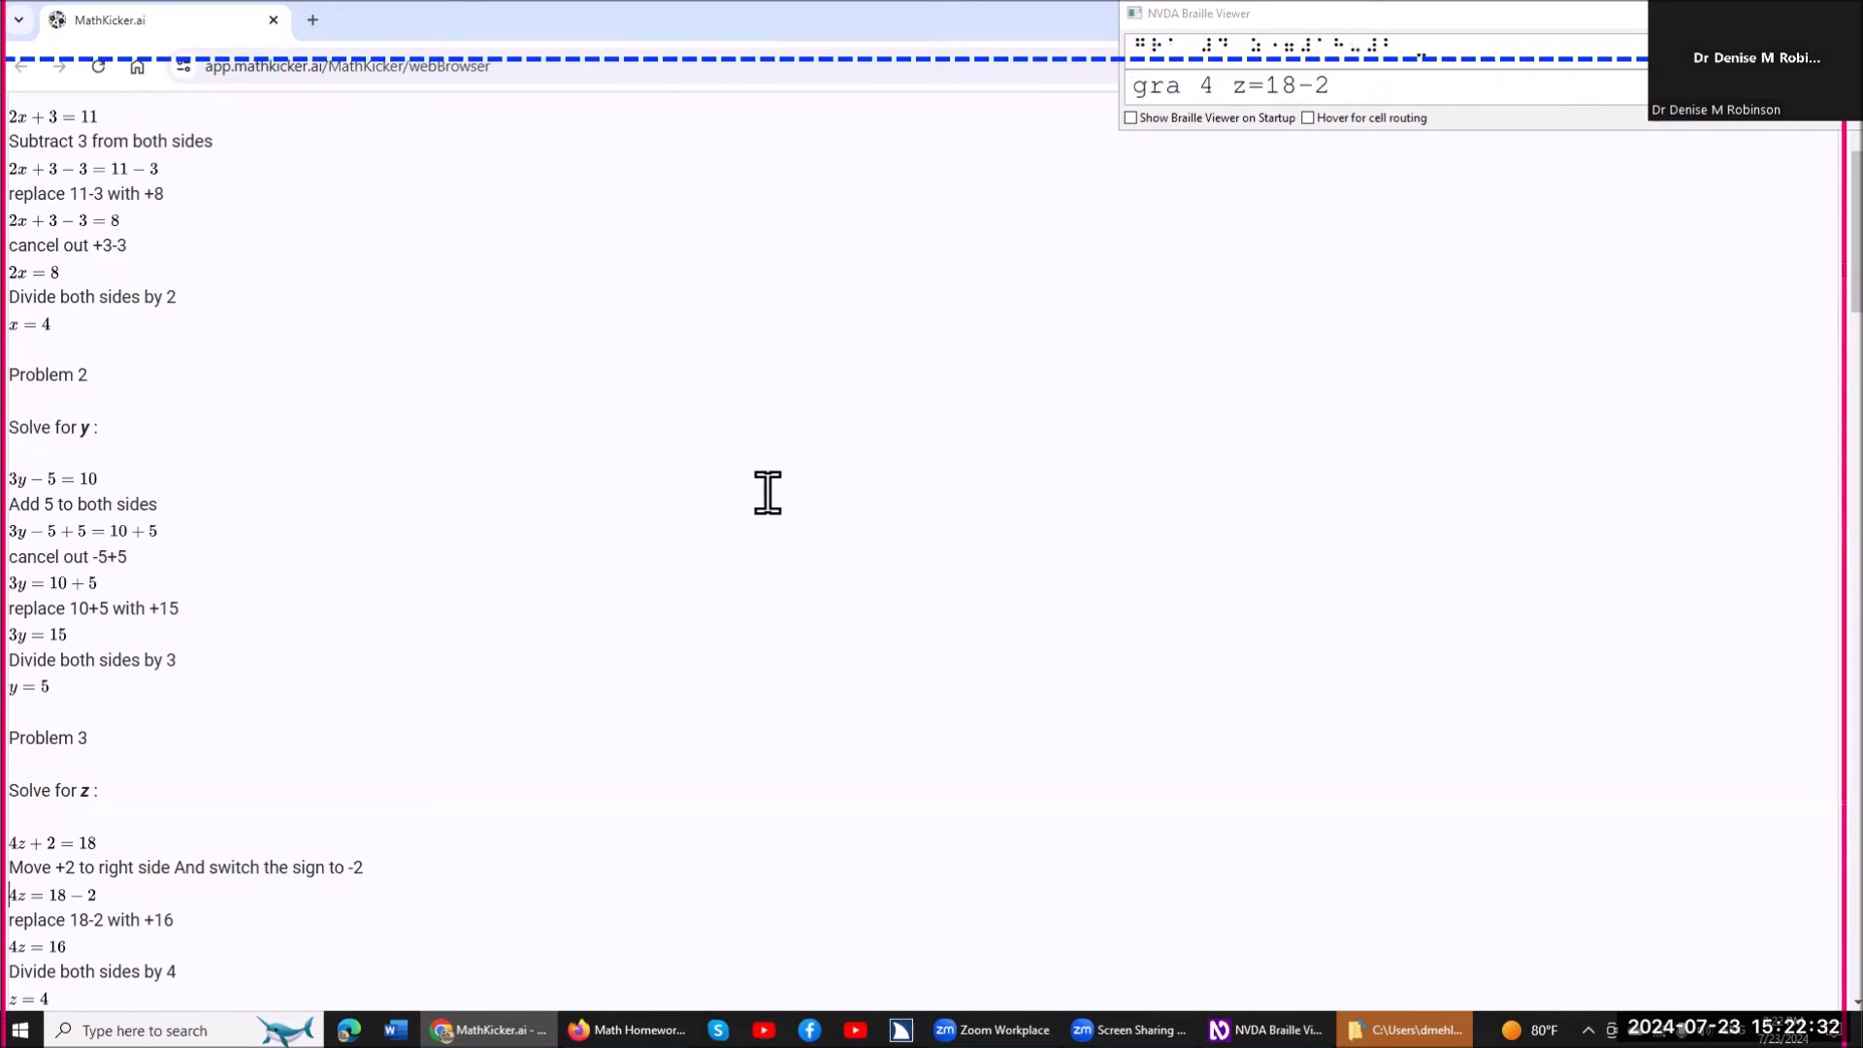
key("Down")
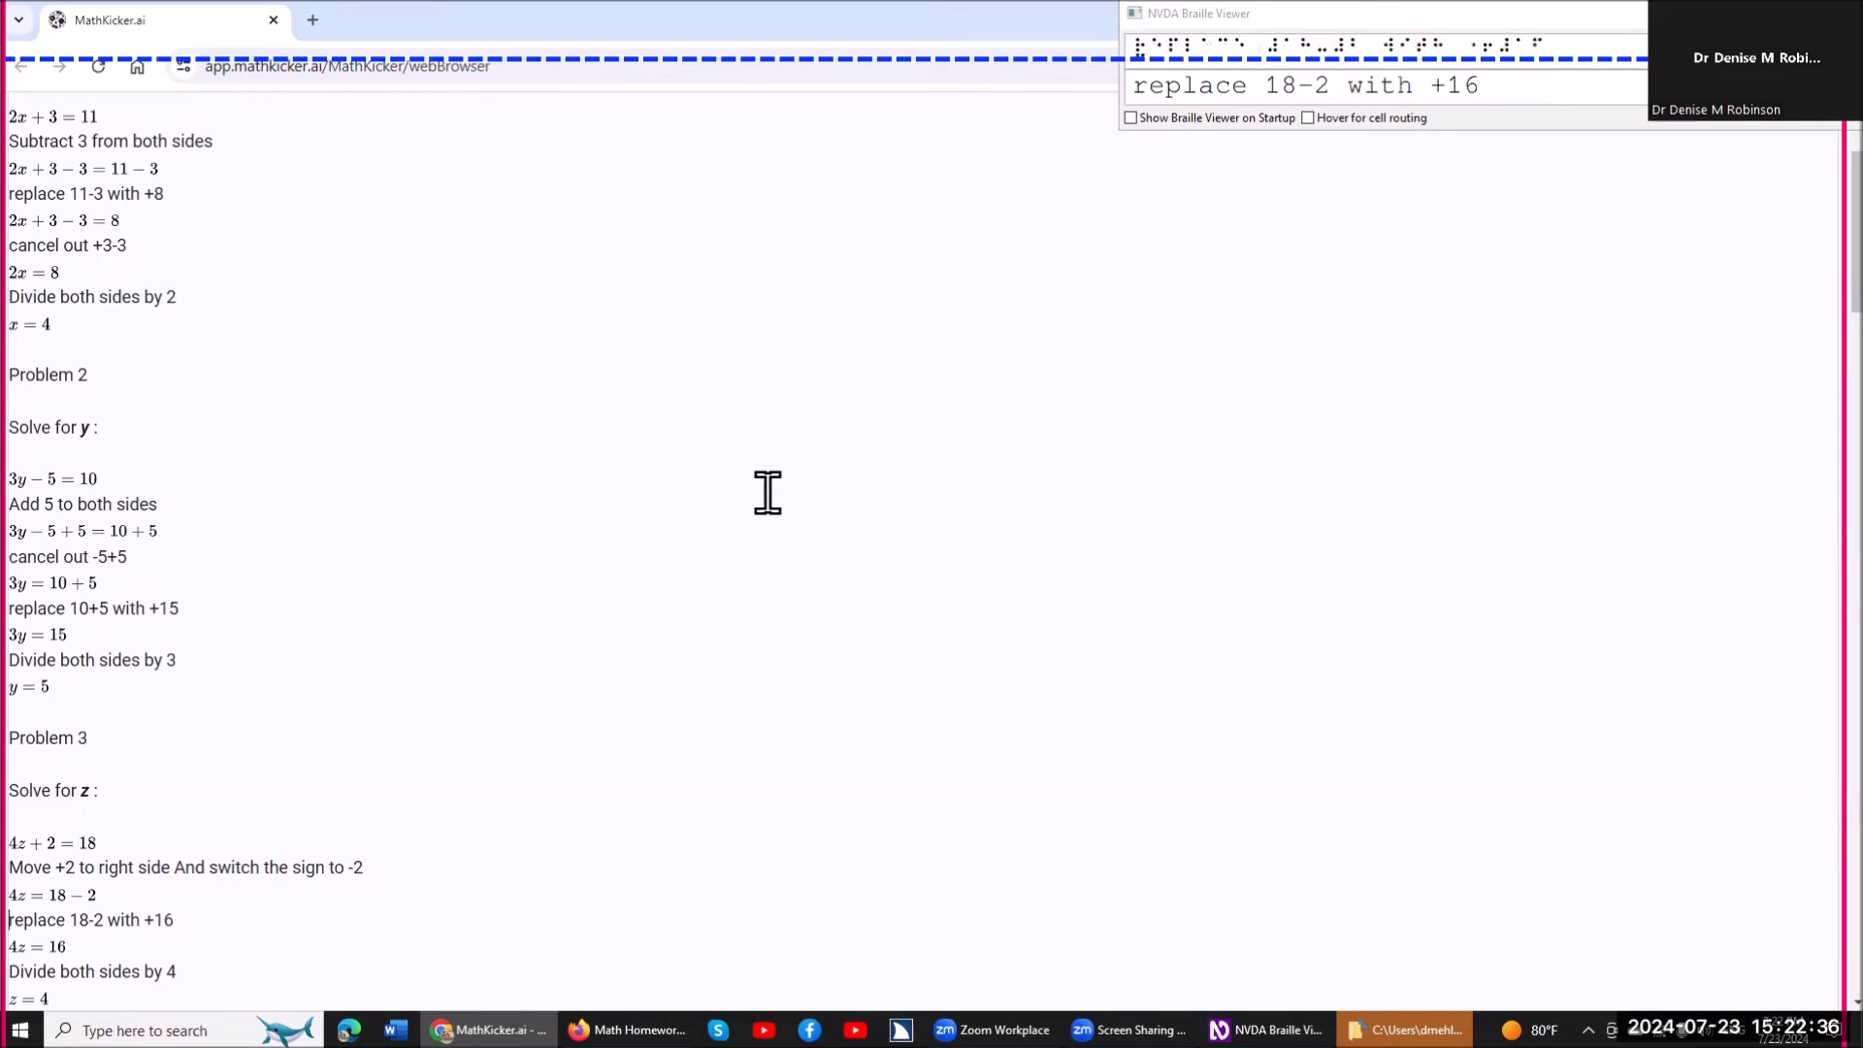
key("Down")
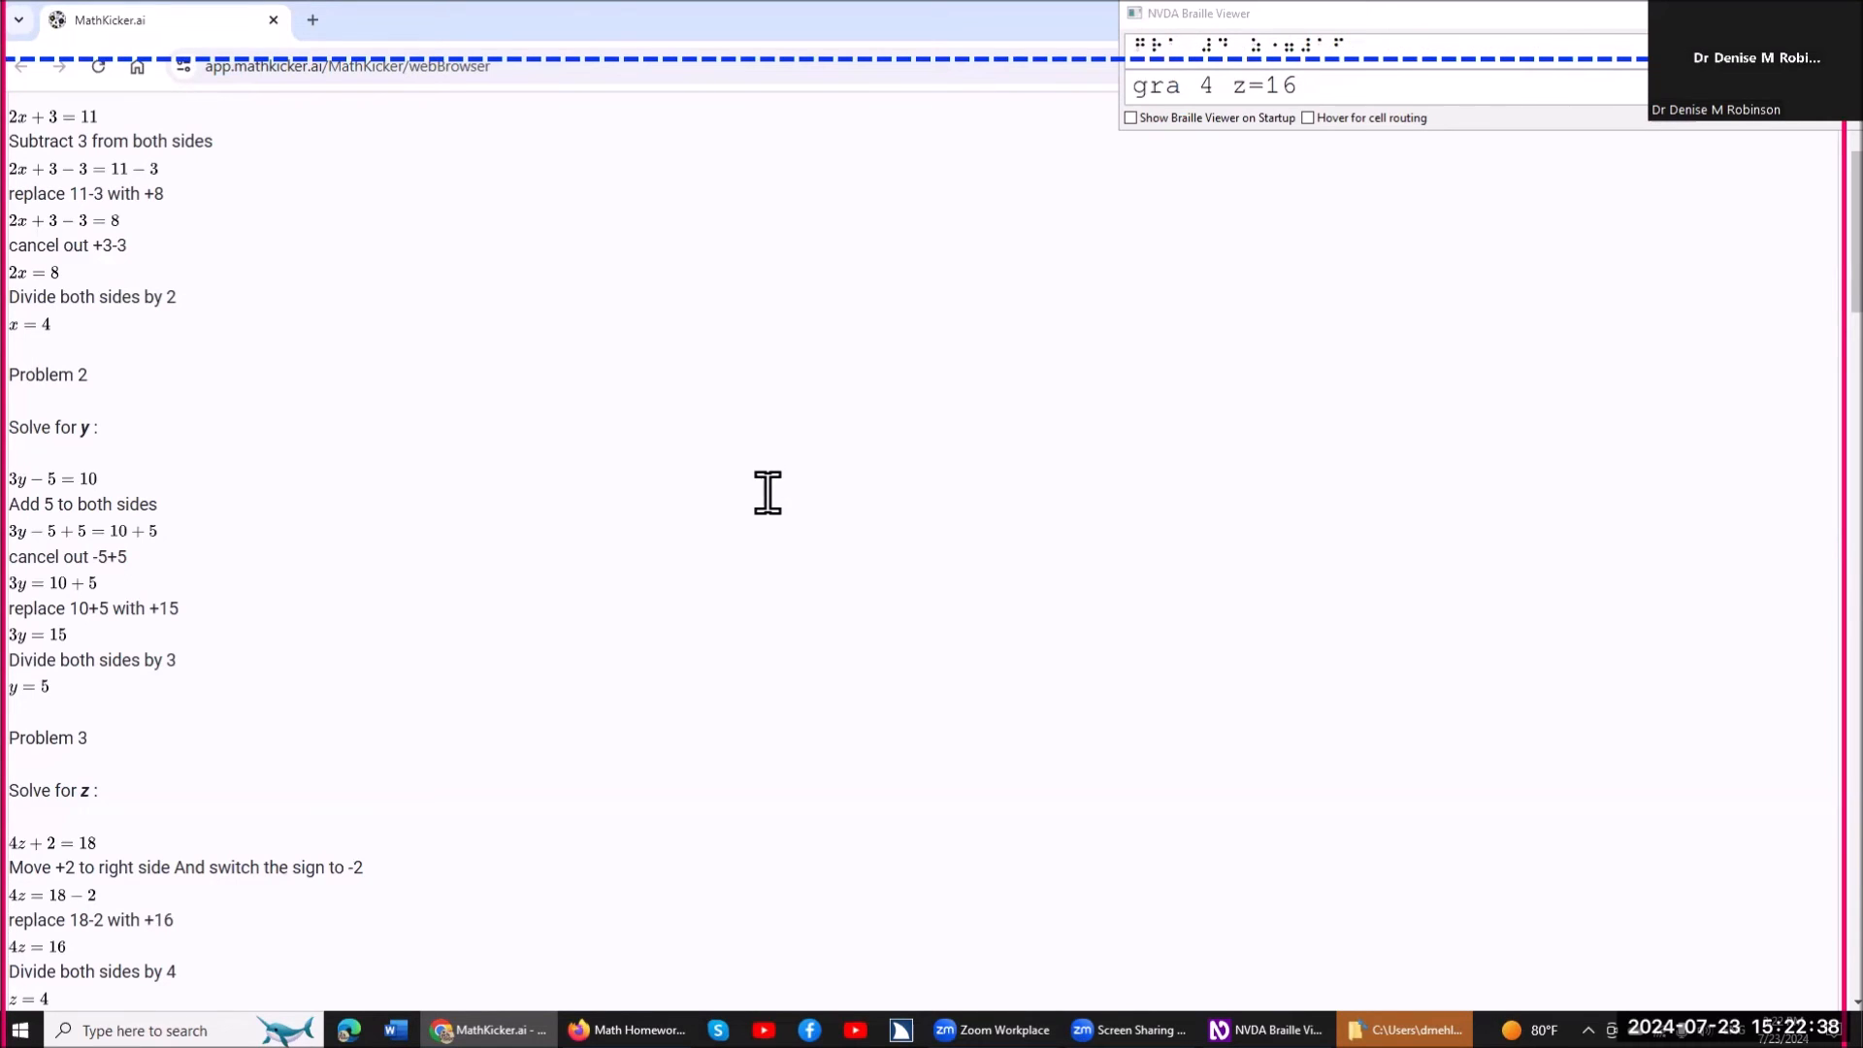
key("Down")
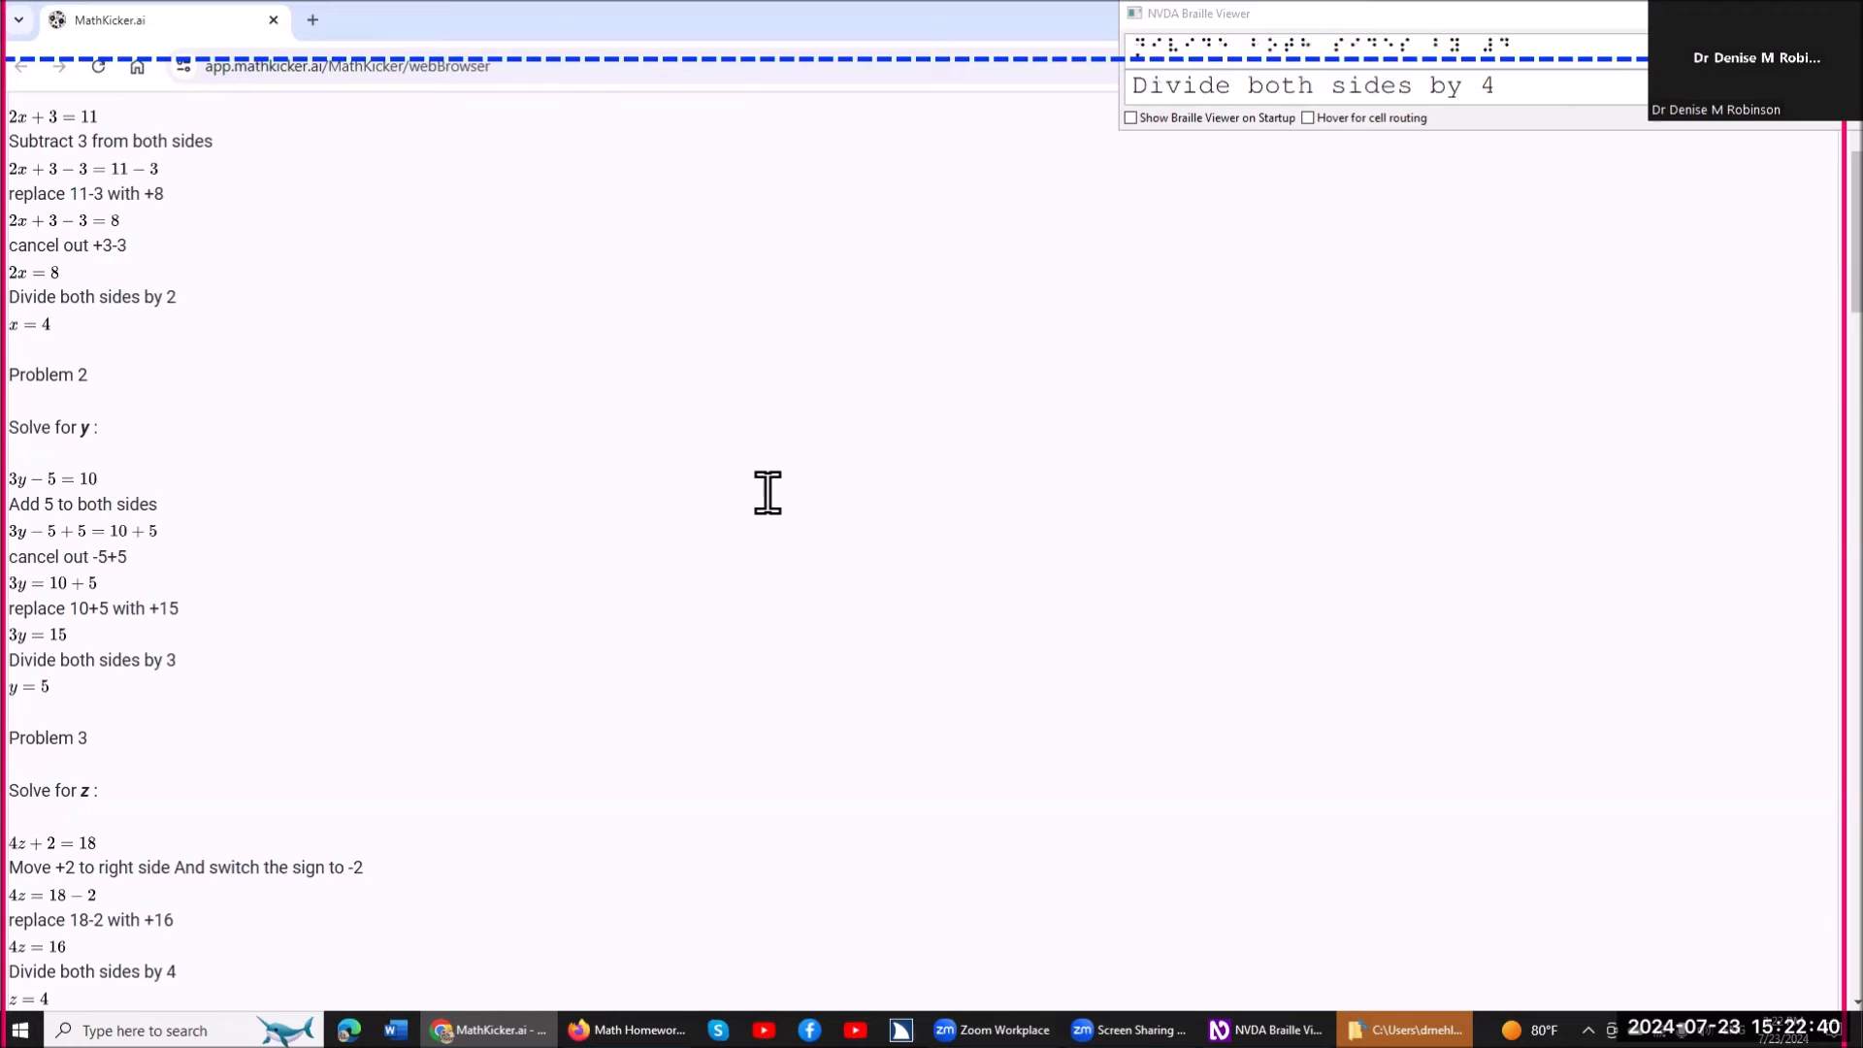
key("Down")
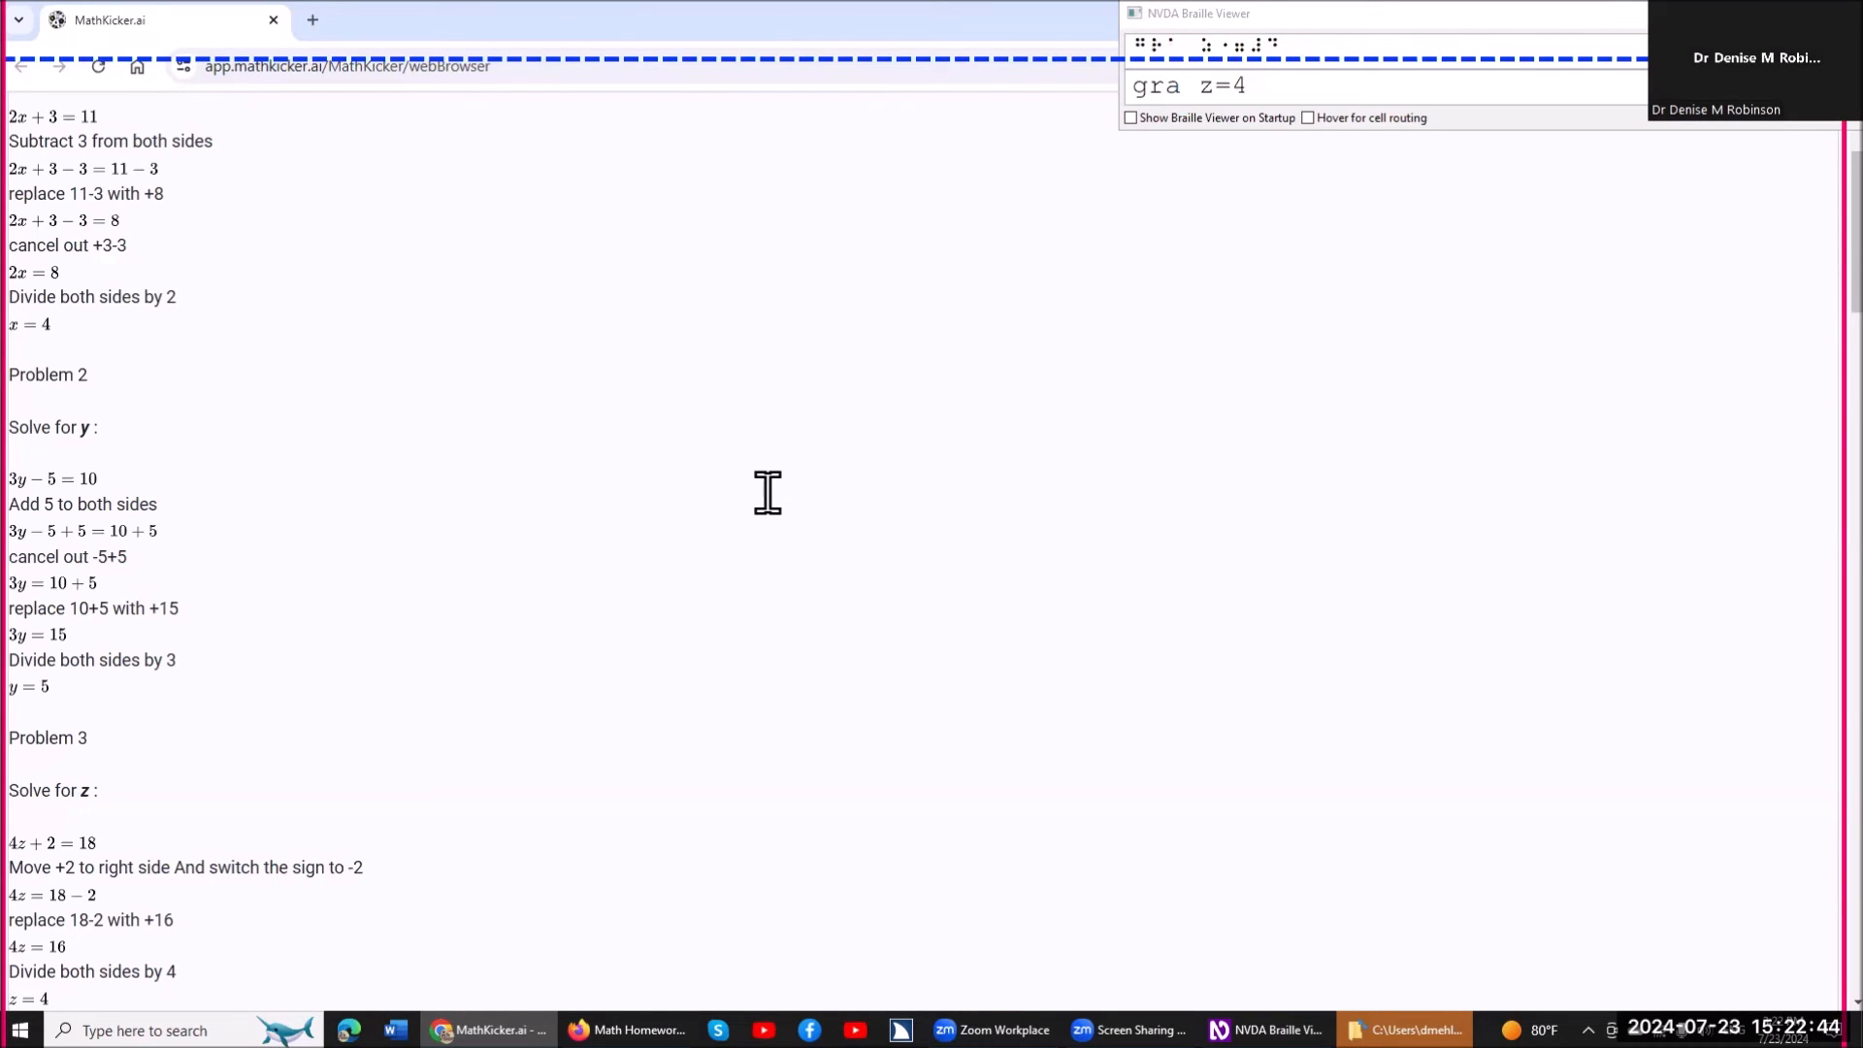
key("Down")
key("Down")
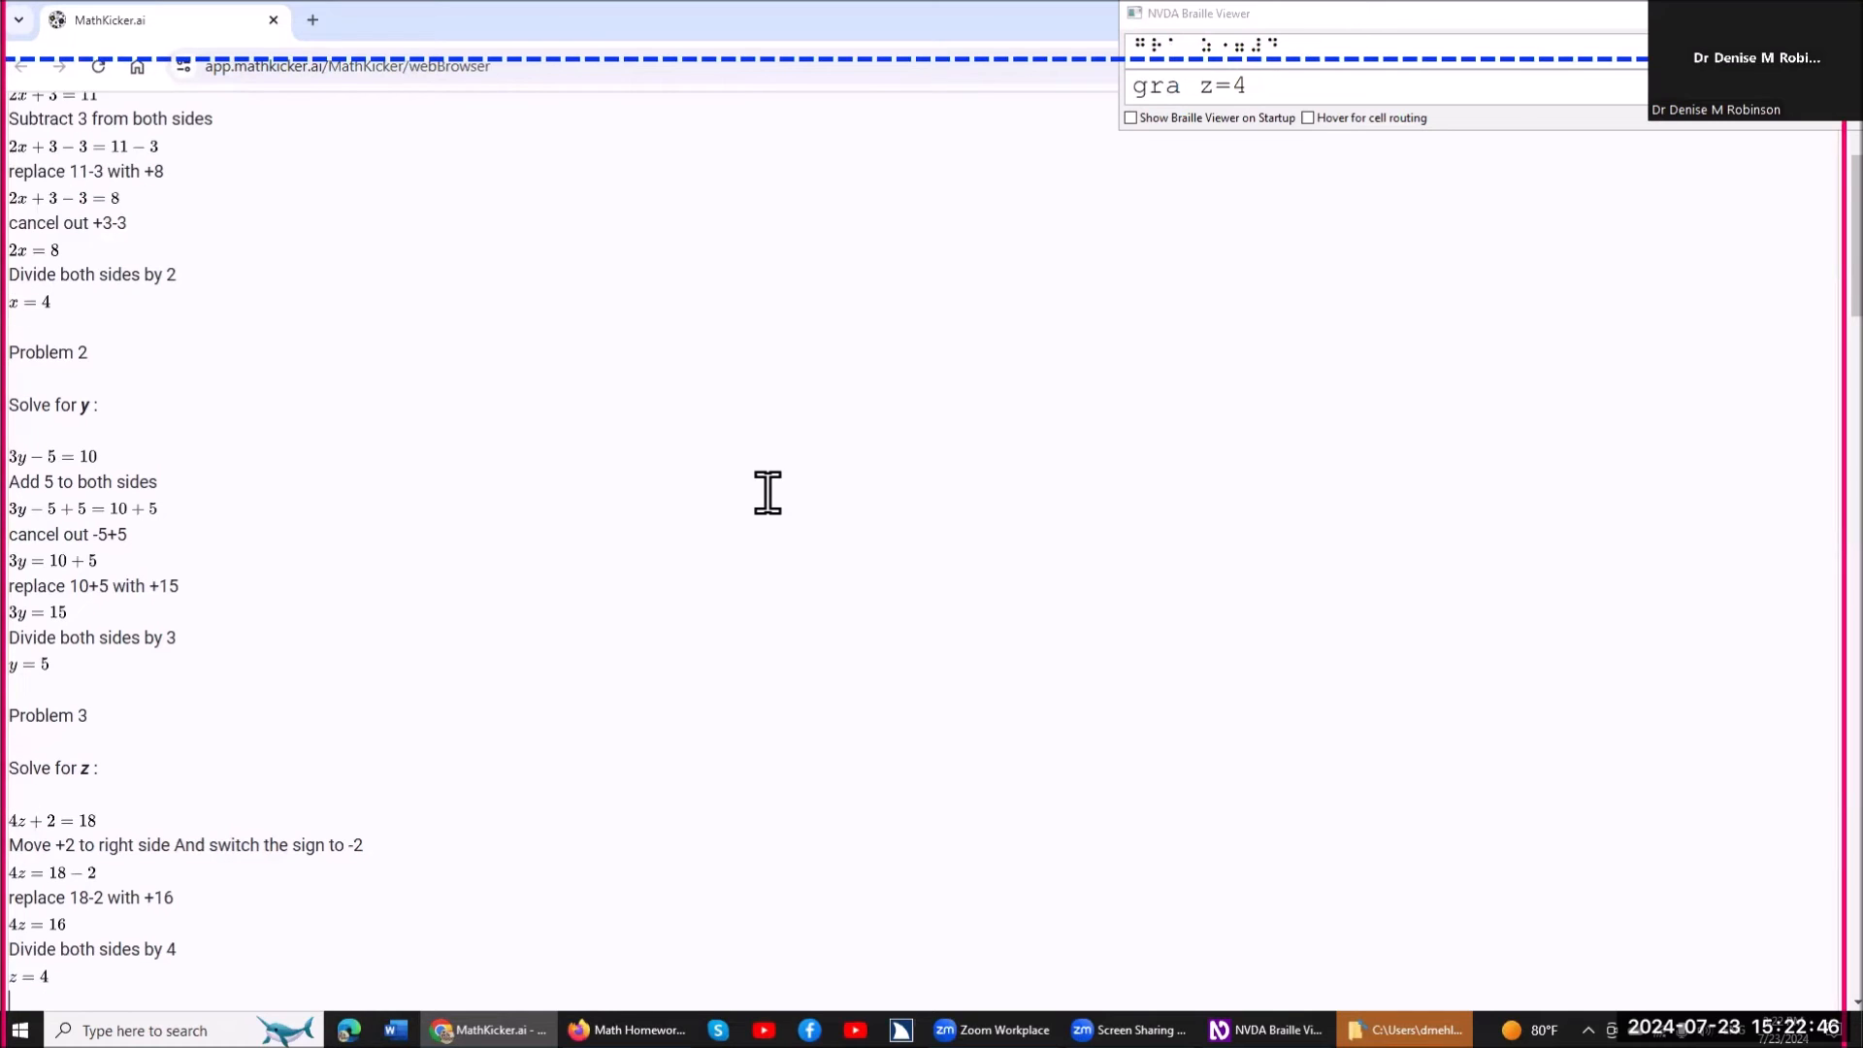
Move on to √(x+1)=3 under Problem 4, open it for solving and review its terms on both sides.
key("Down")
key("Down")
key("Down")
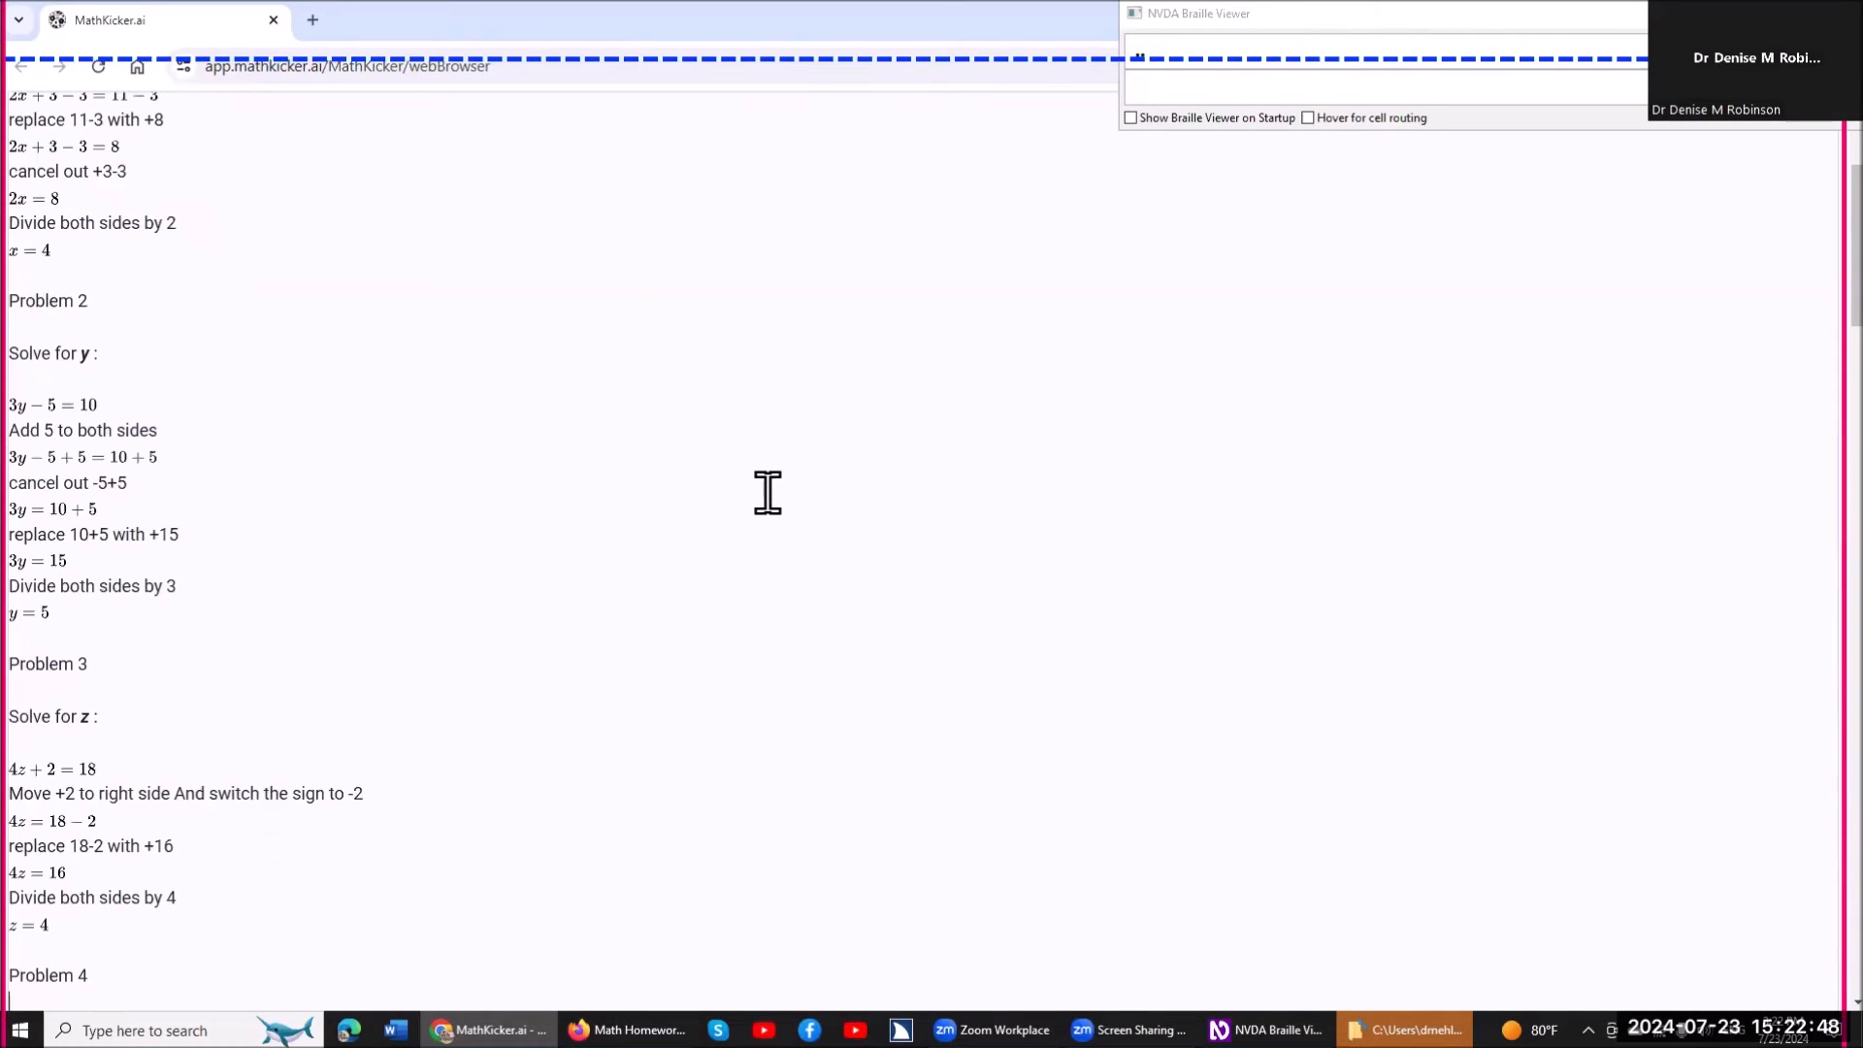
key("Down")
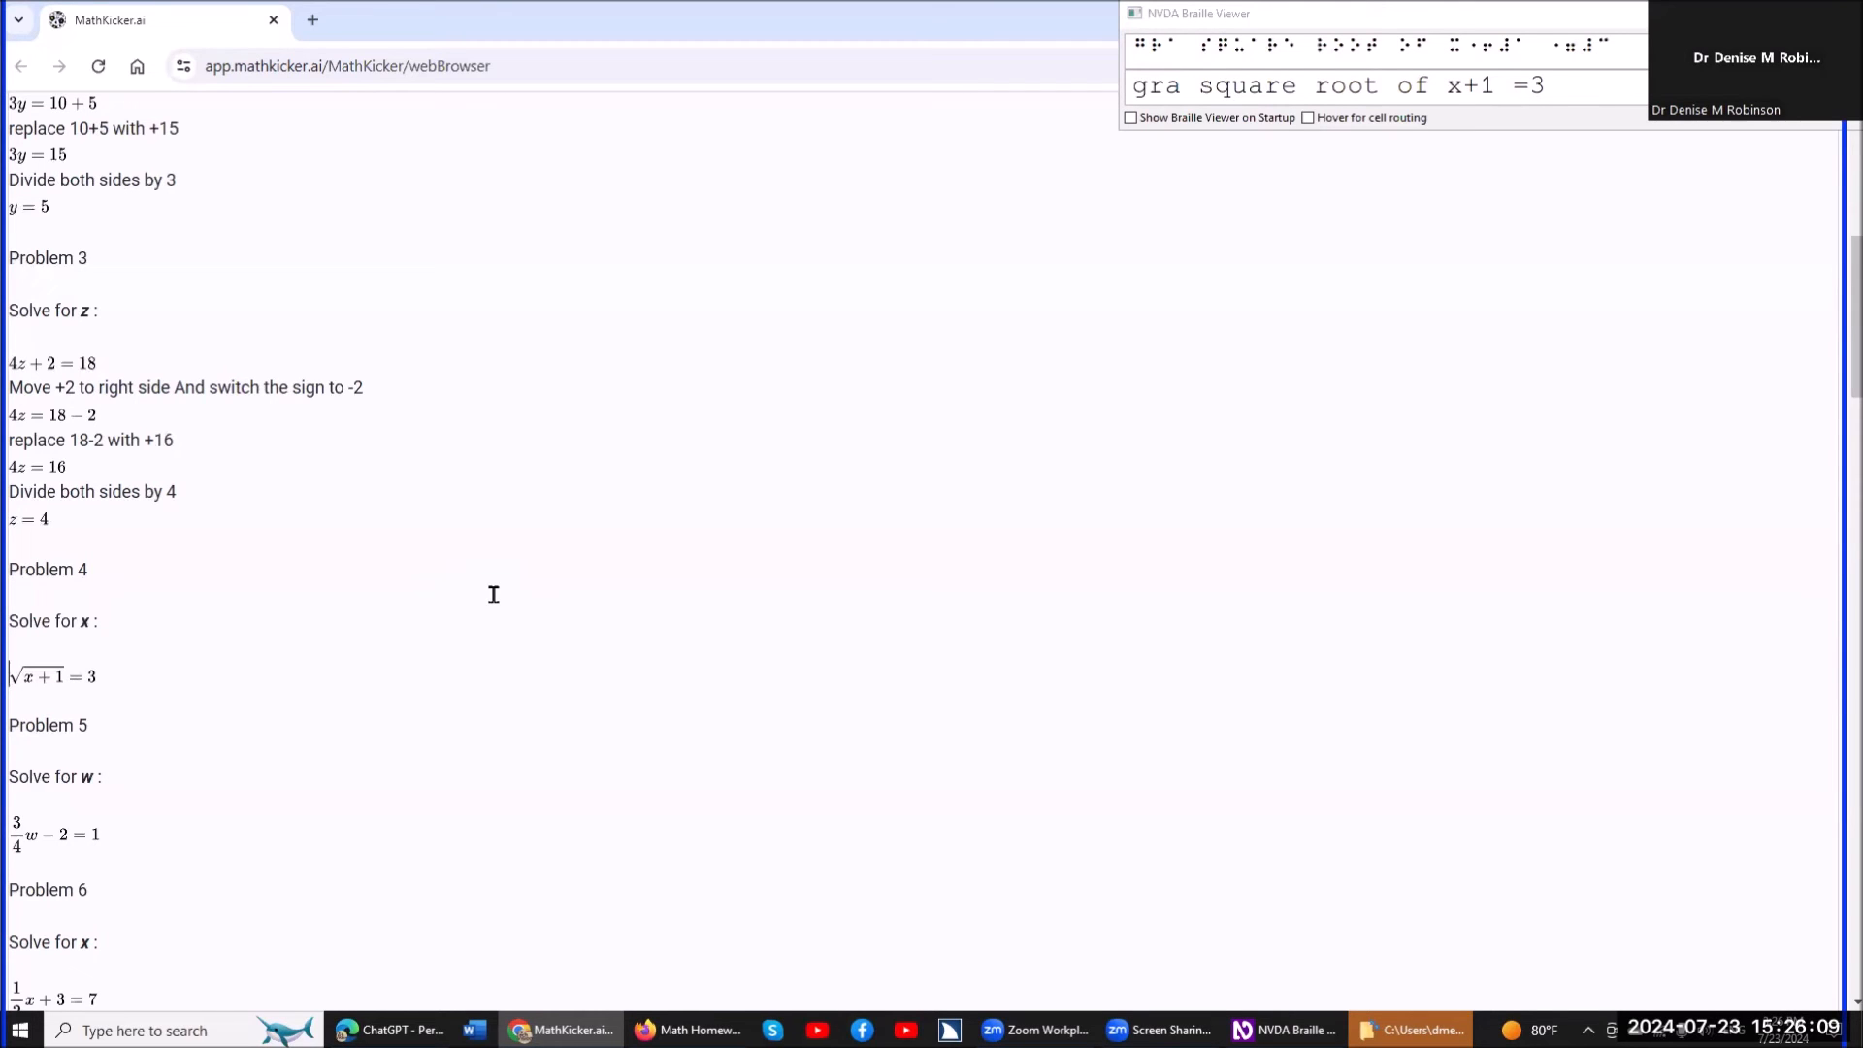
key("Return")
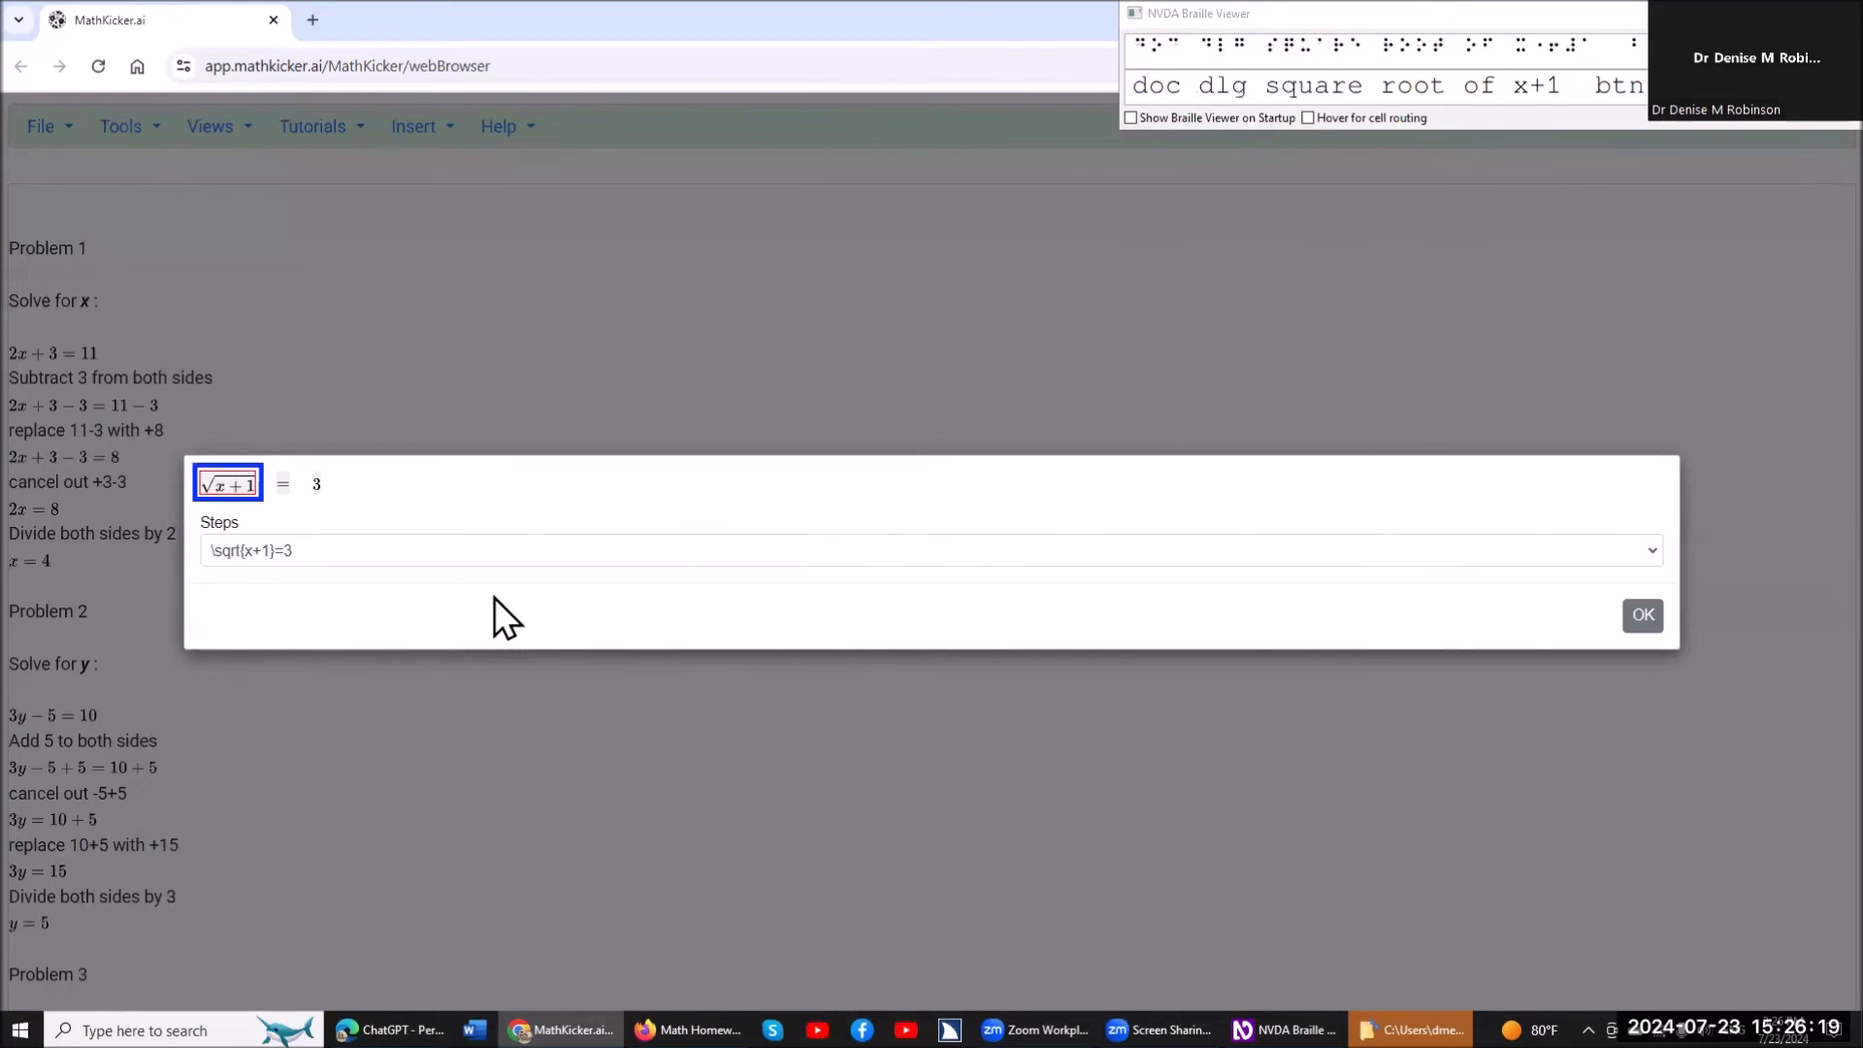
key("Right")
key("Right")
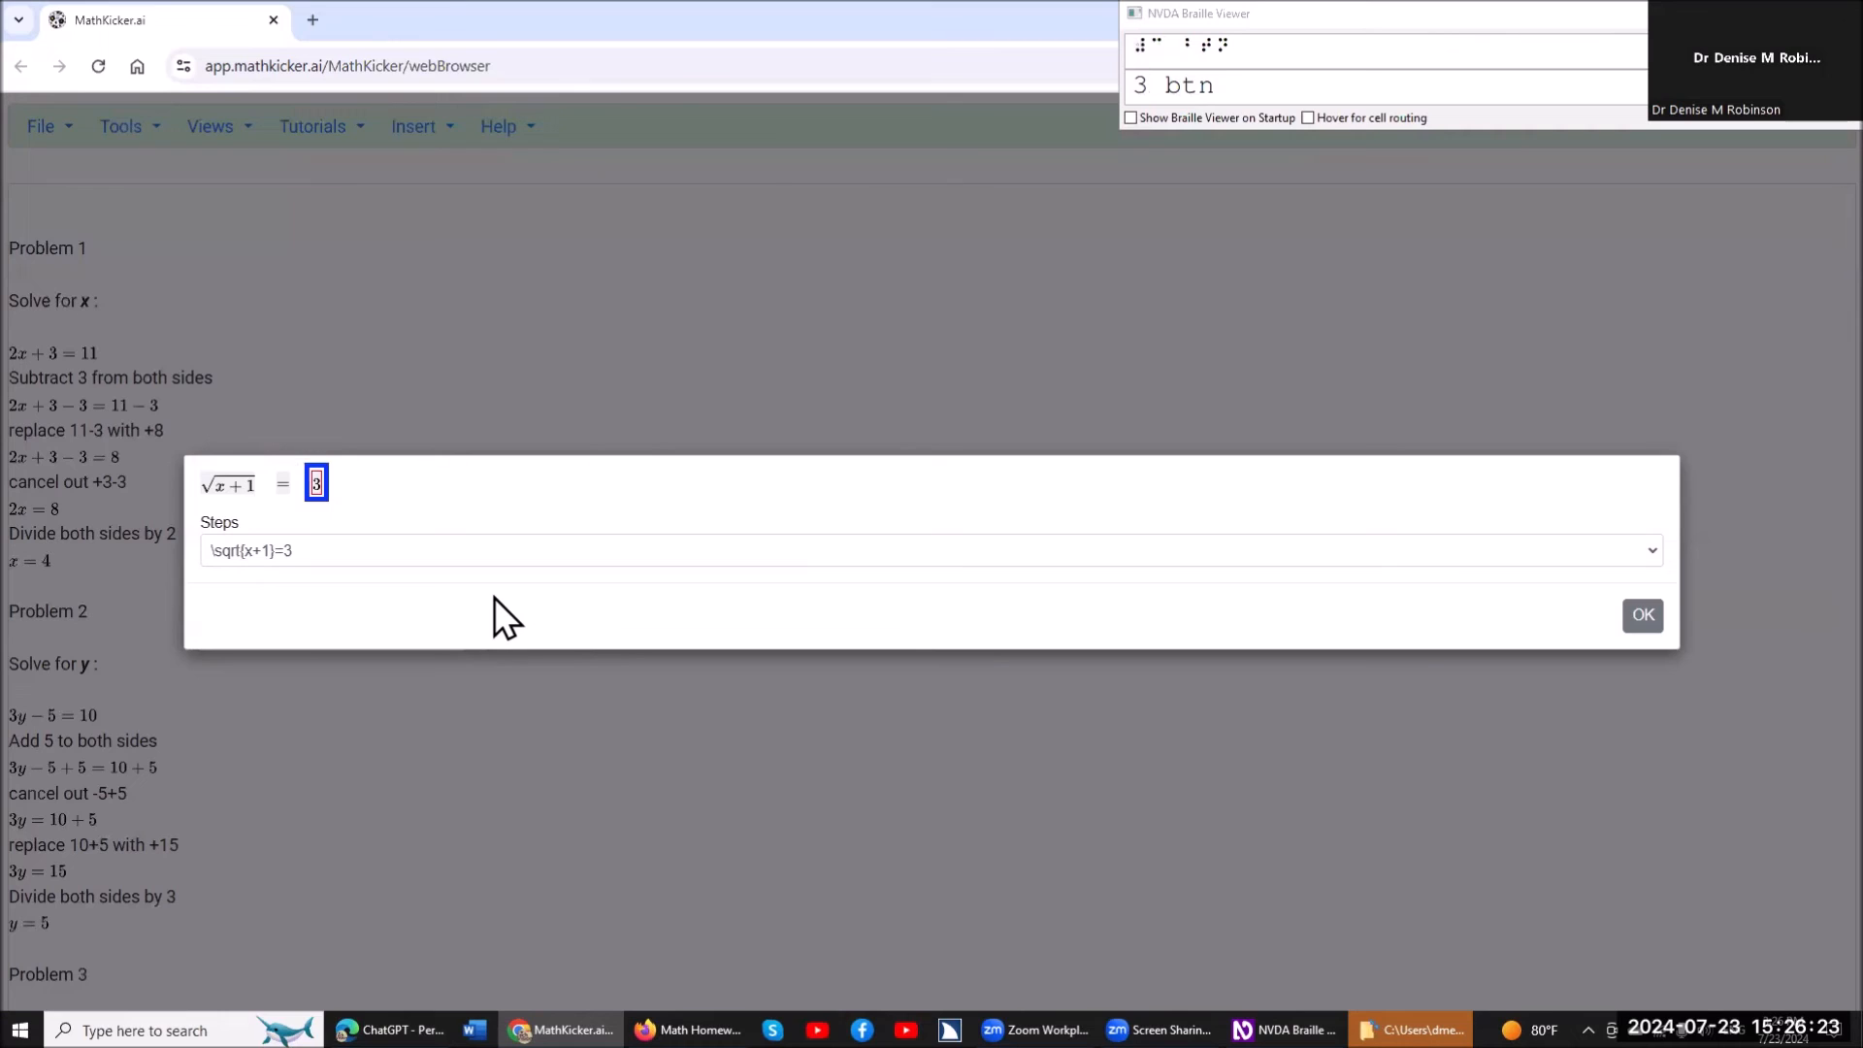
key("Left")
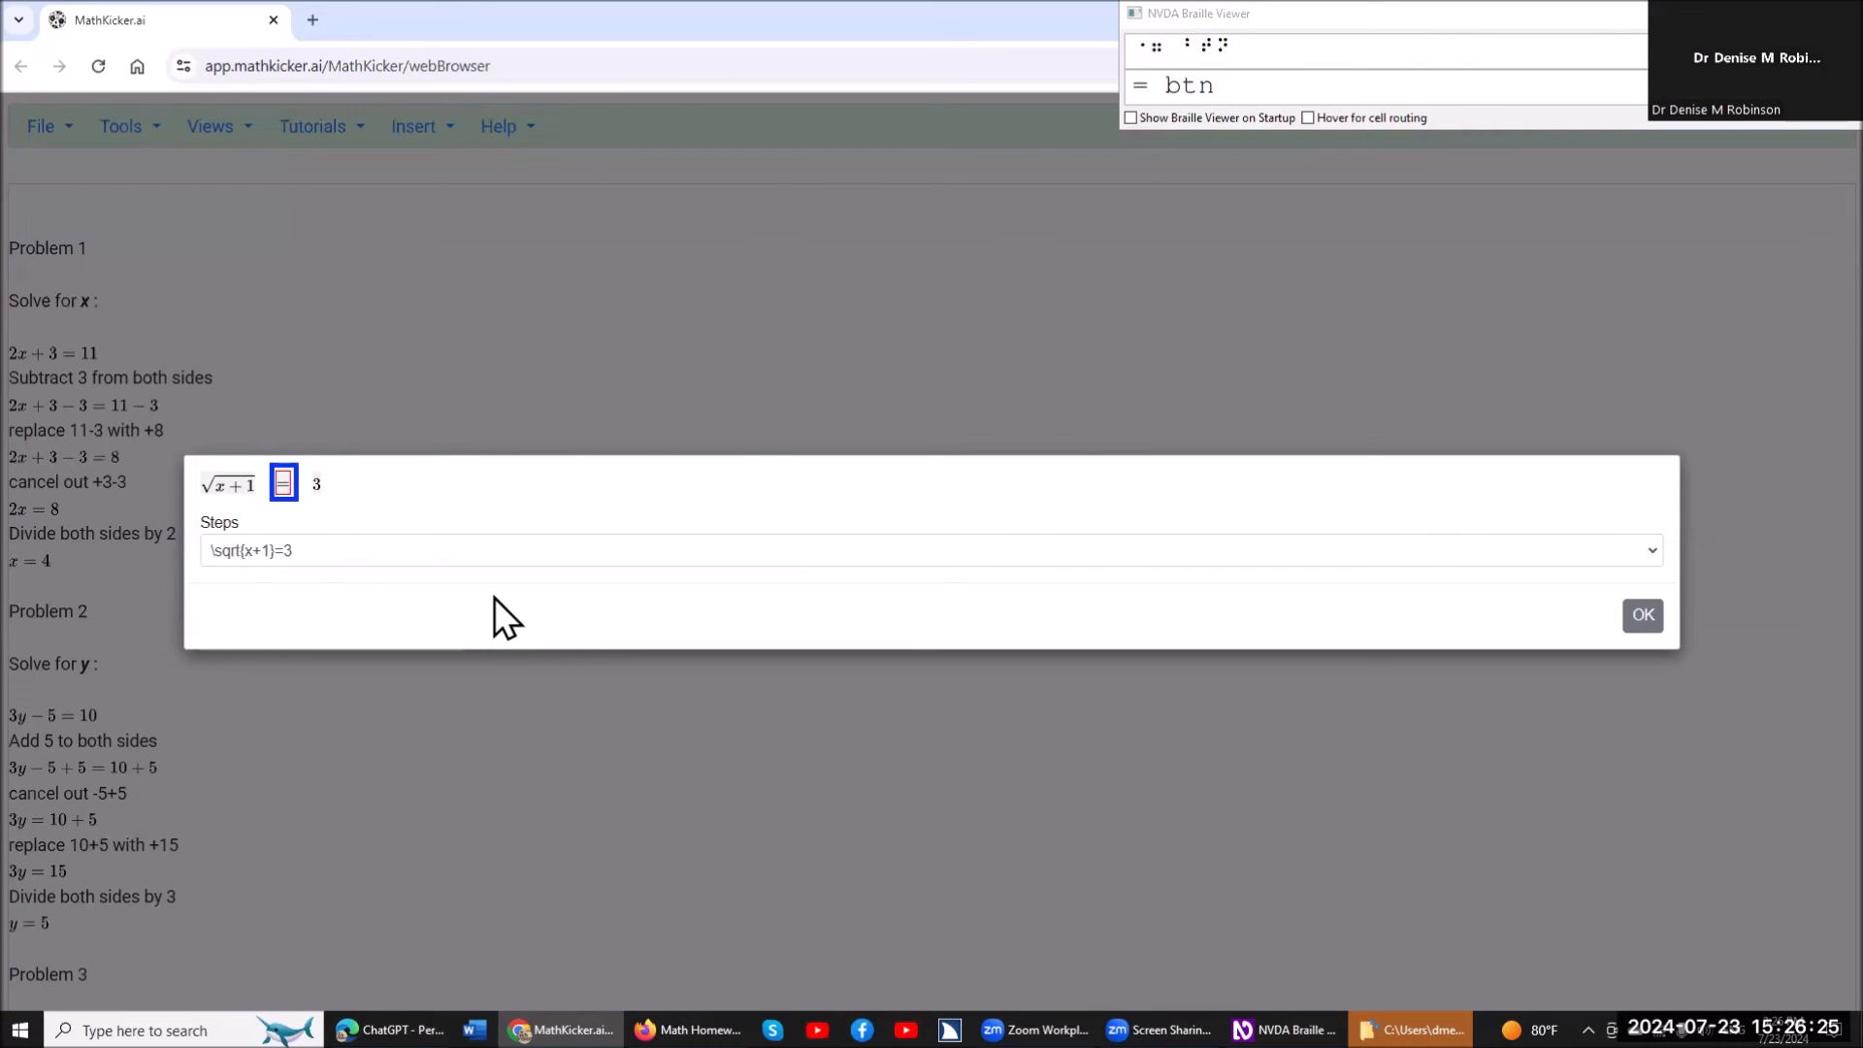
key("Left")
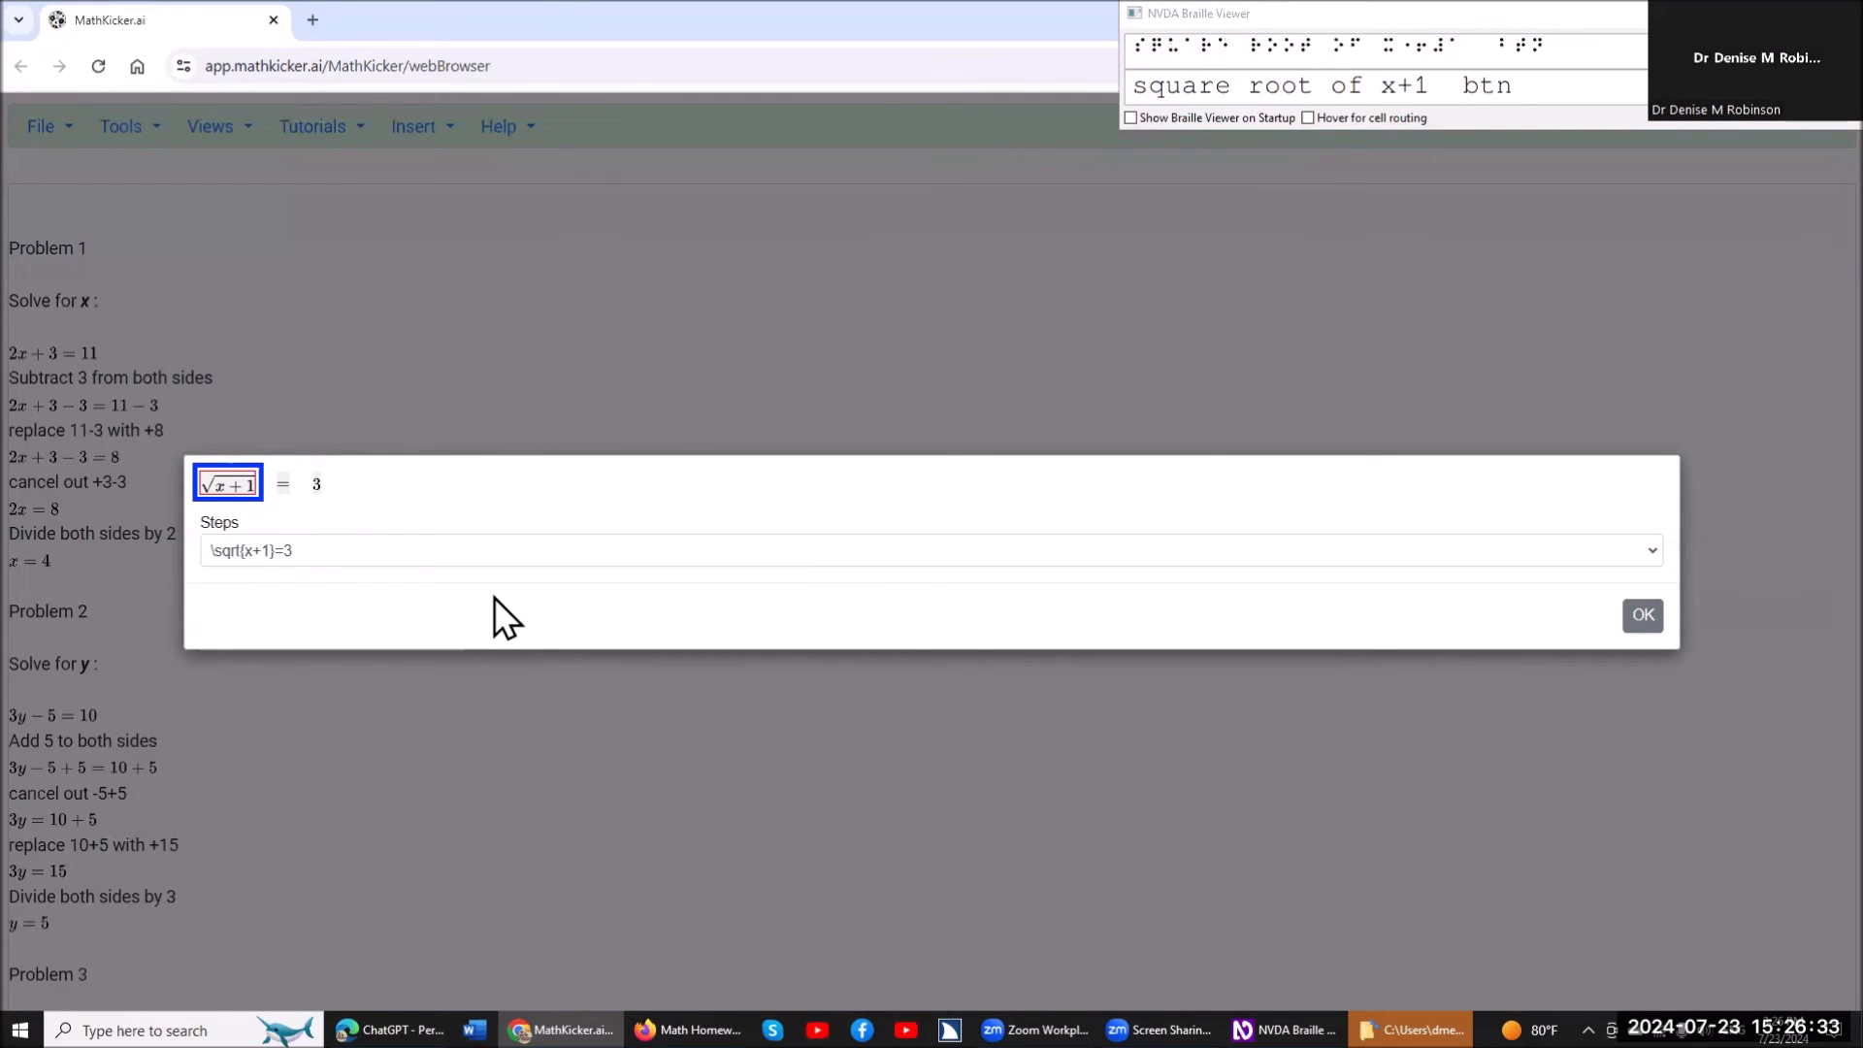
Raise both sides of √(x+1)=3 to the power 2 by applying ^2.
key("Return")
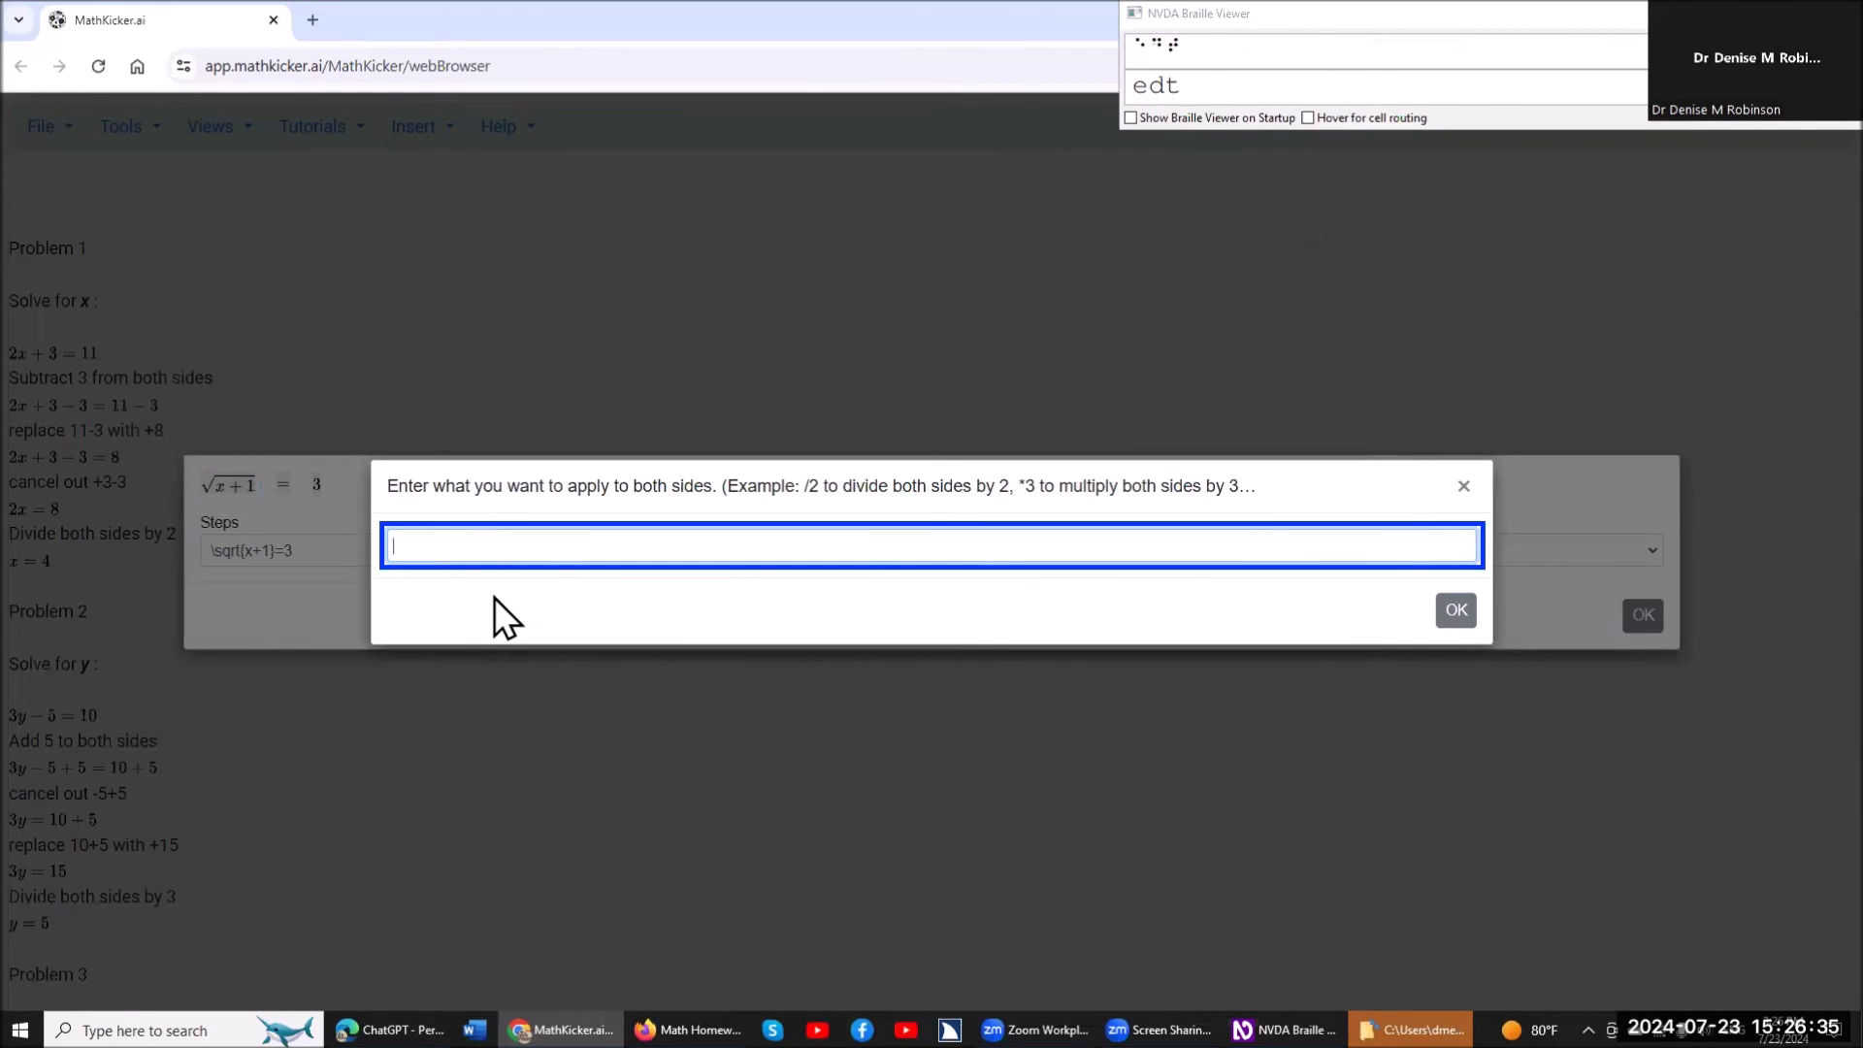
type("^2")
key("Return")
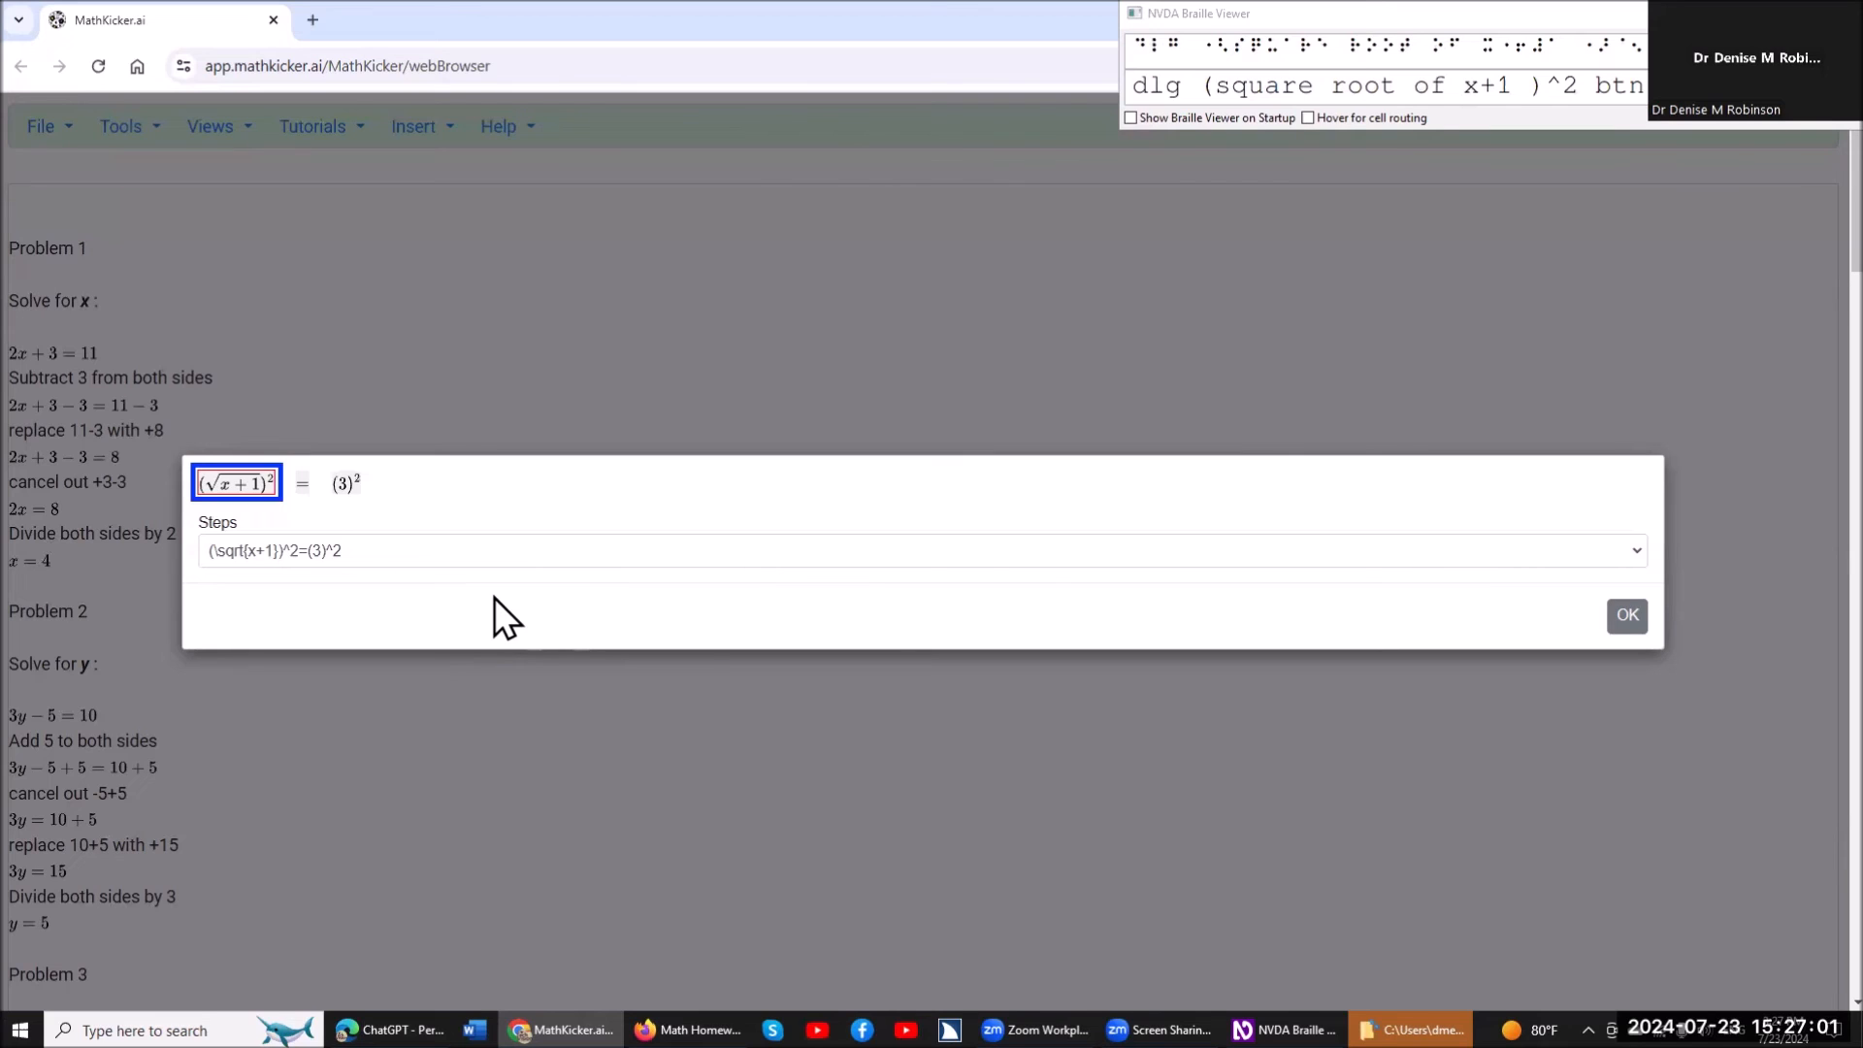
Replace the squared root (√(x+1))^2 with x+1.
key("Return")
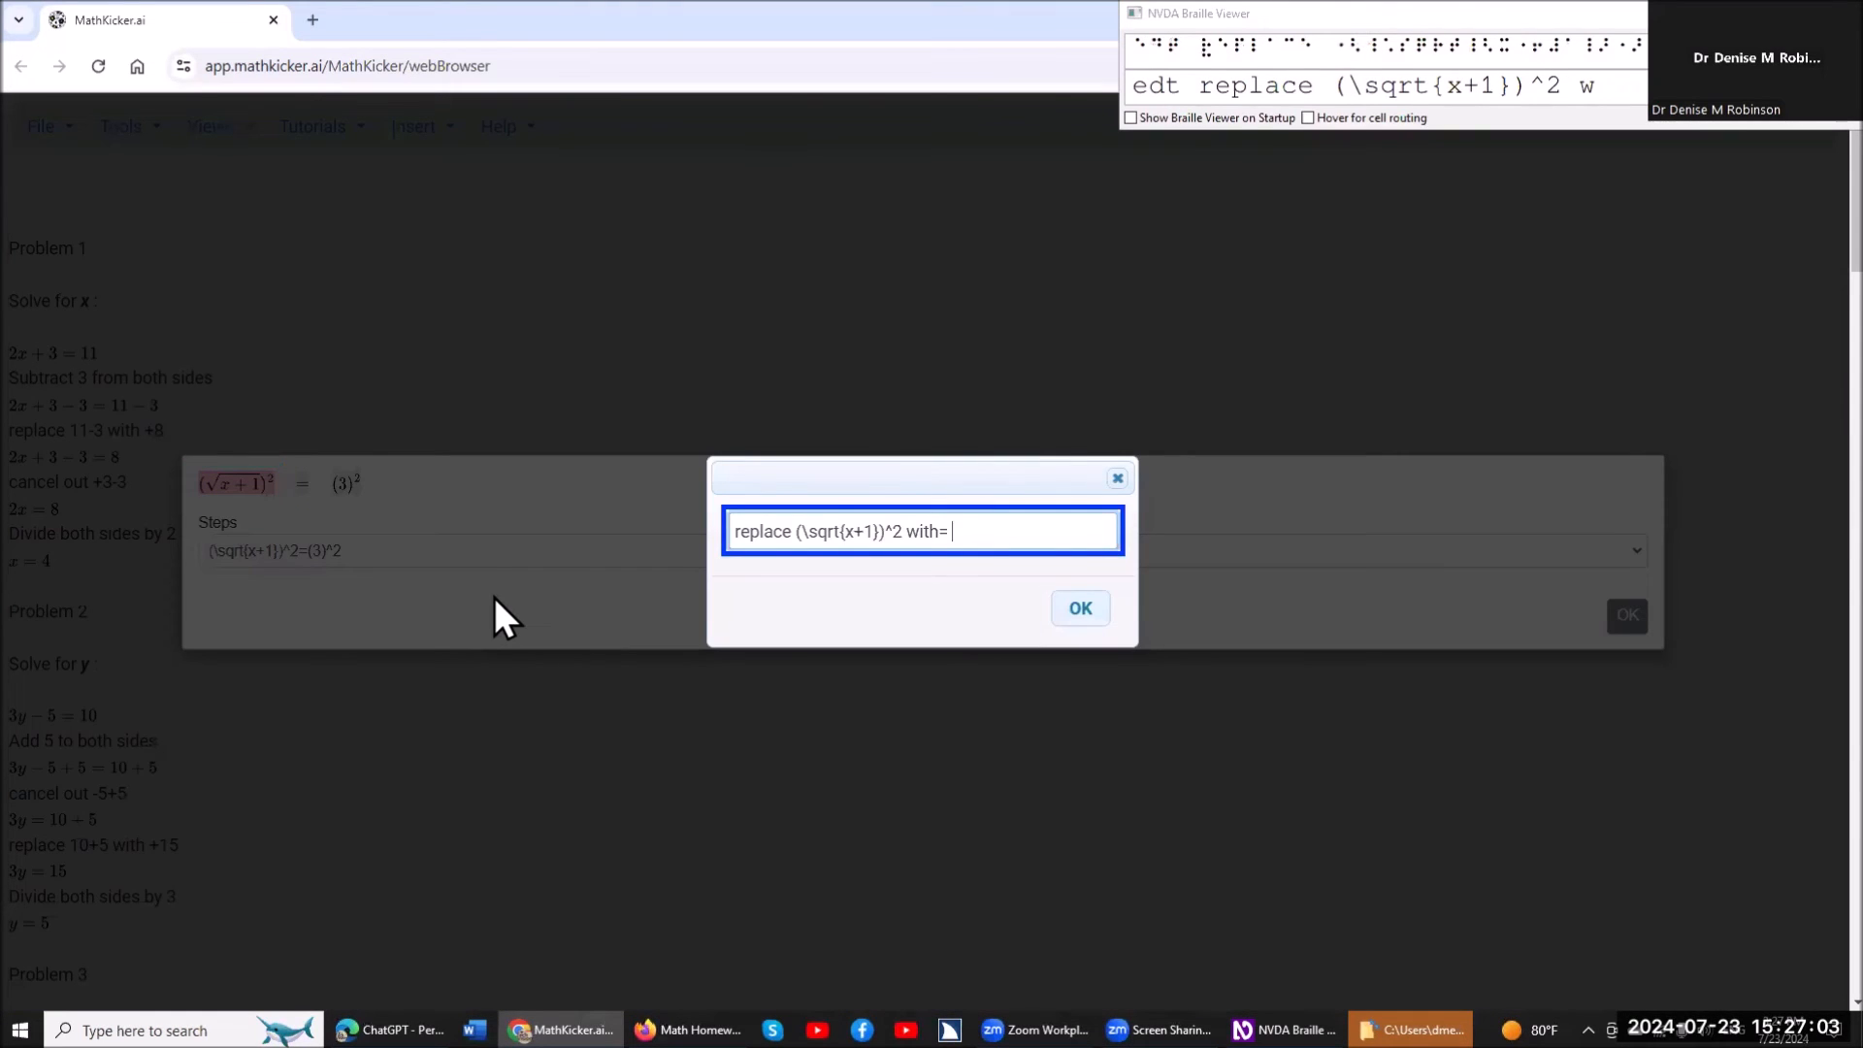
type("x+1")
key("Return")
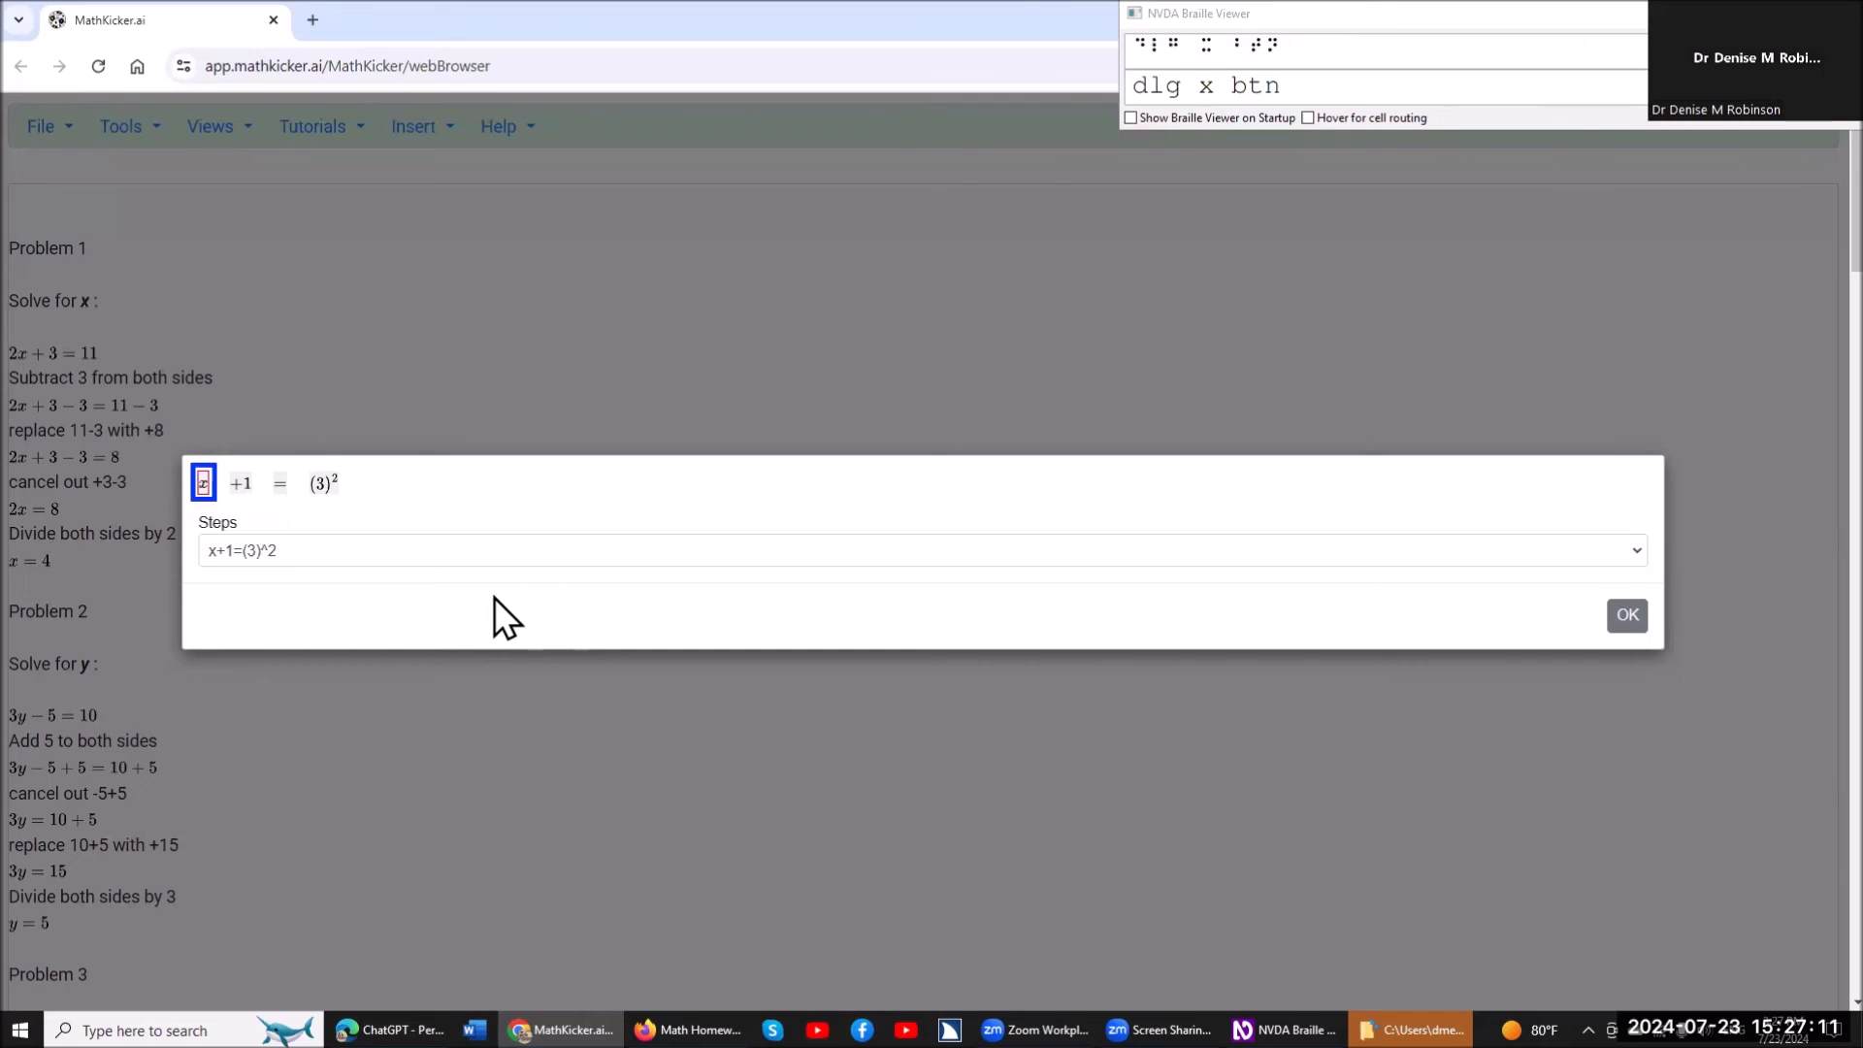
Go through the terms of x+1=(3)^2 and replace (3)^2 with 9.
key("Right")
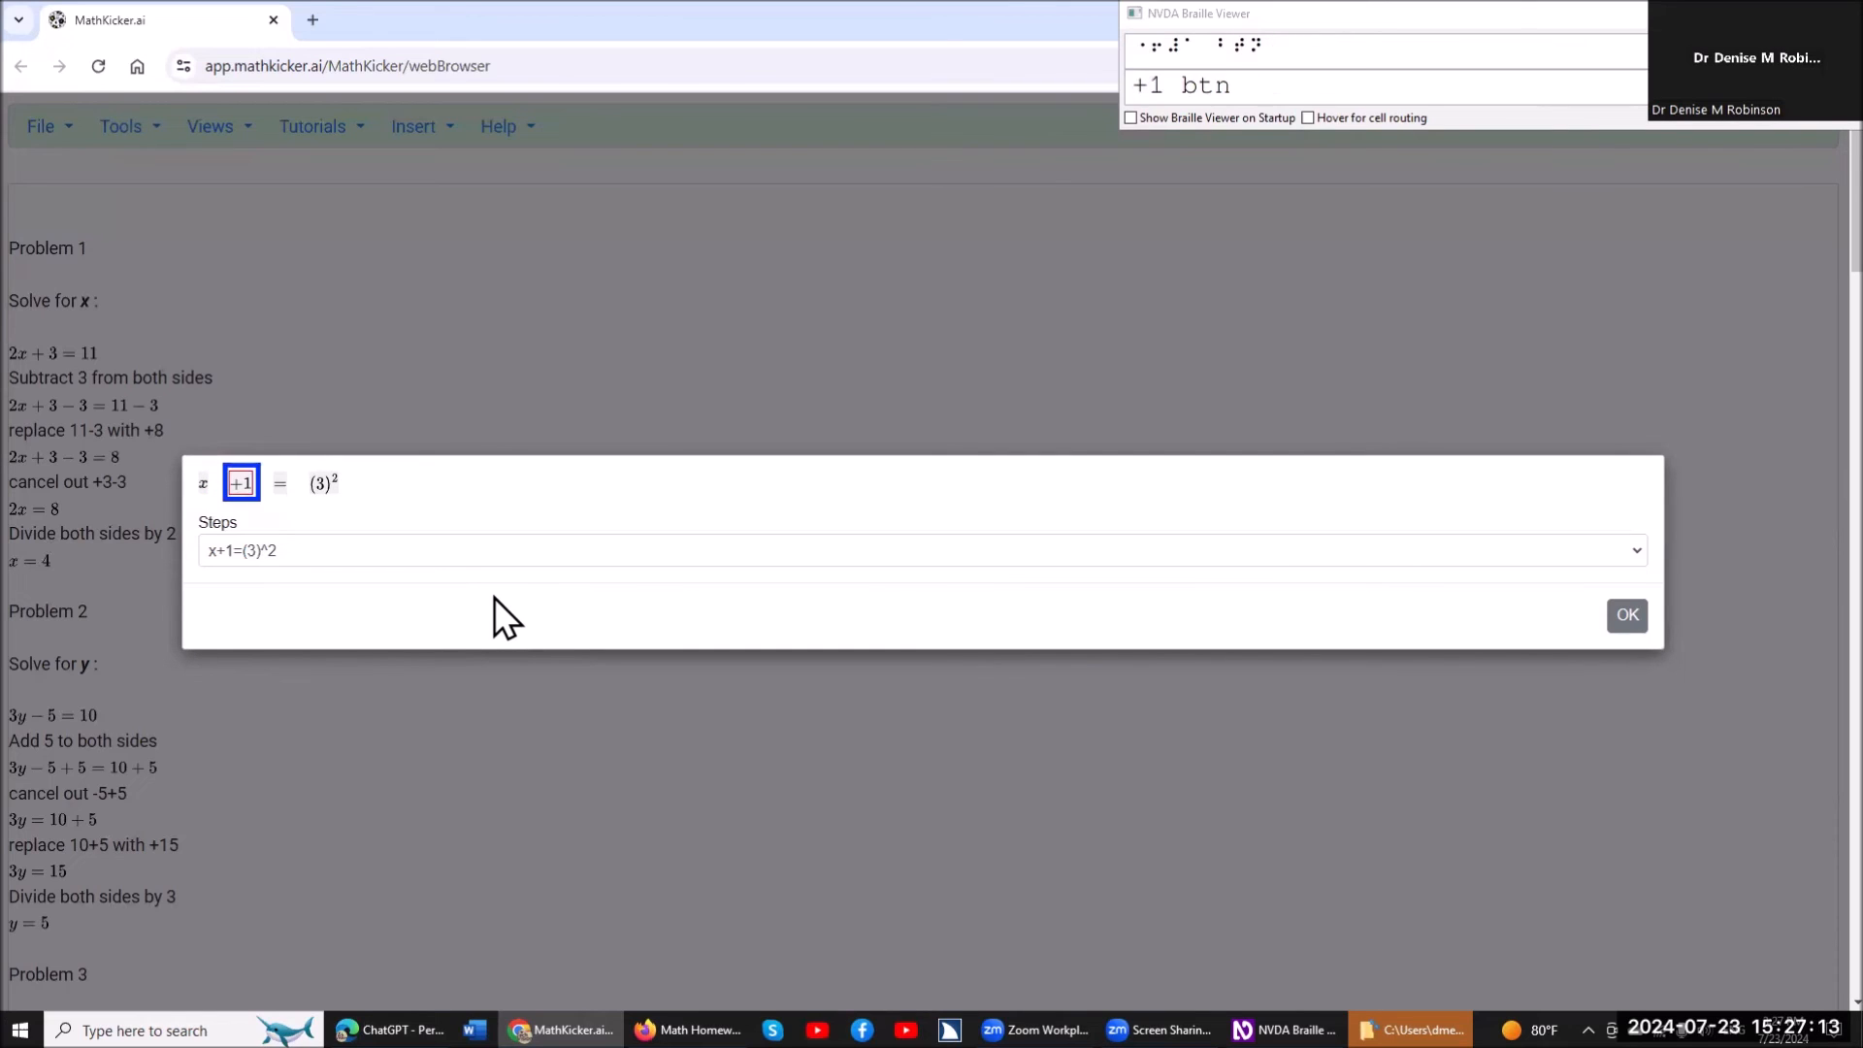
key("Right")
key("Right")
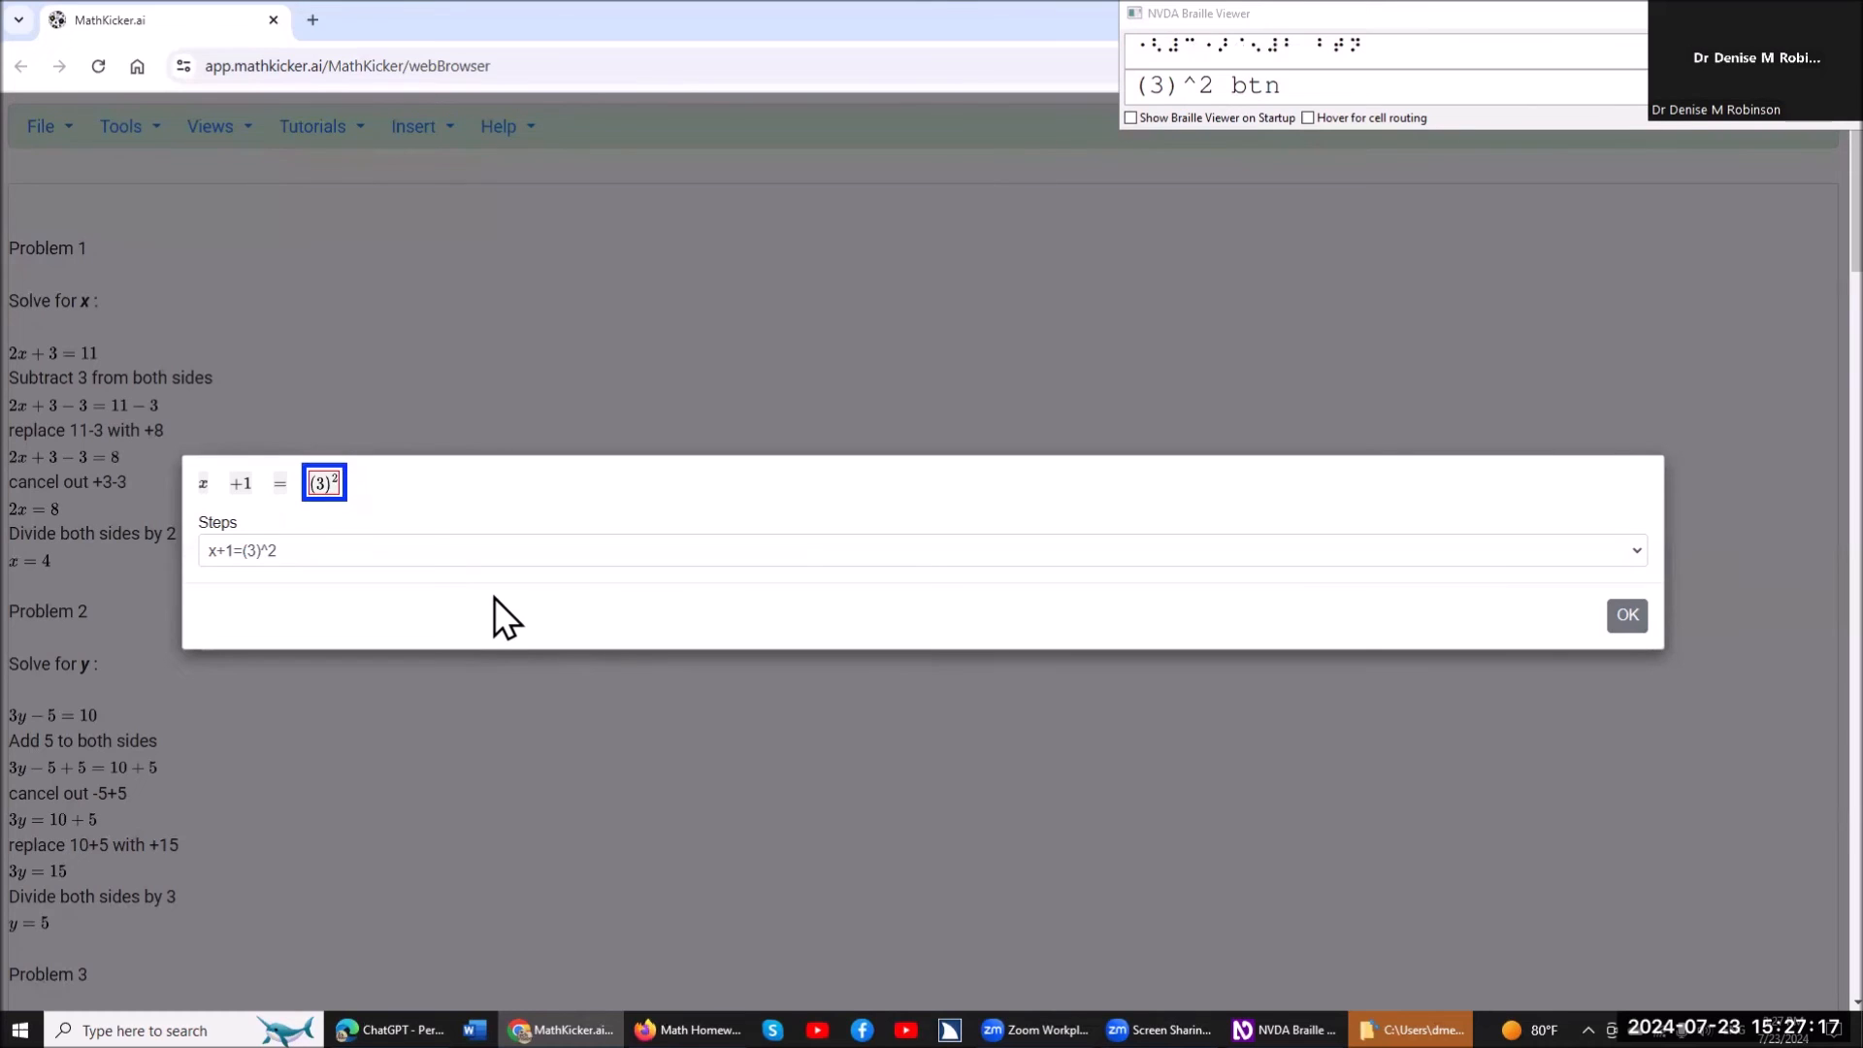
key("Return")
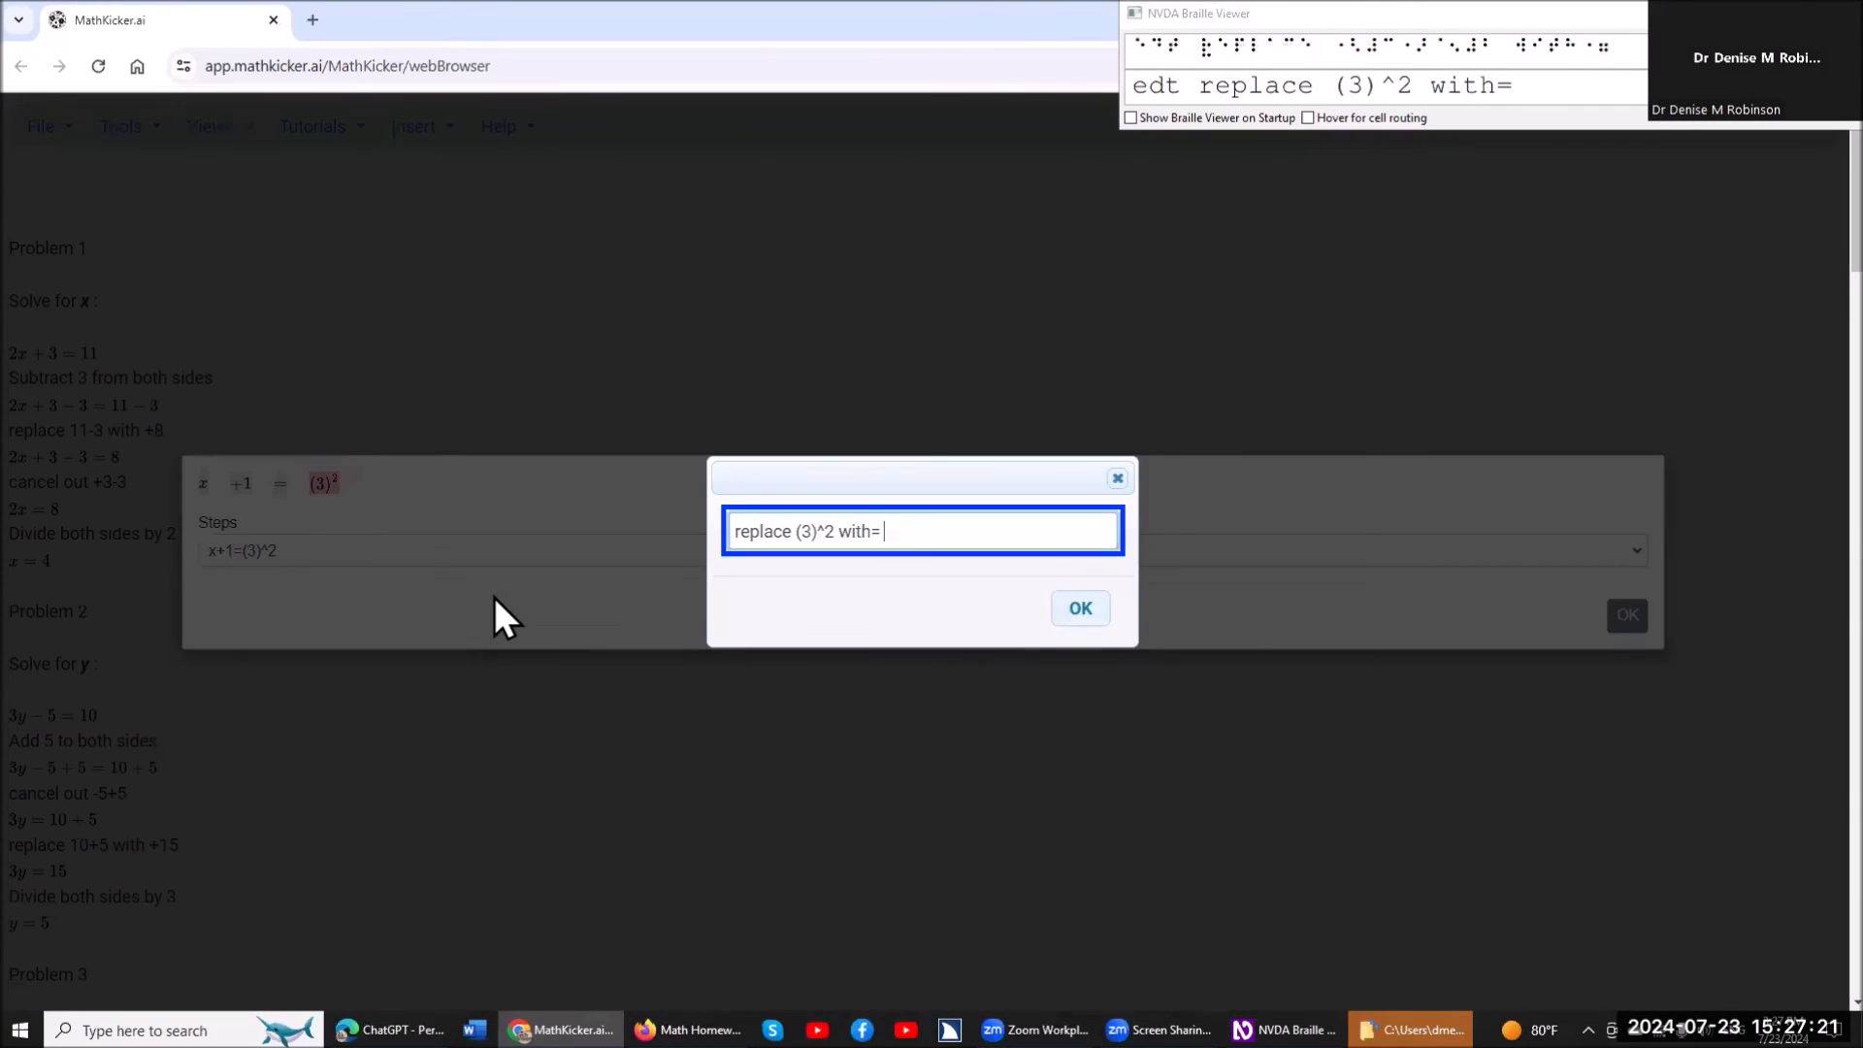
type("9")
key("Return")
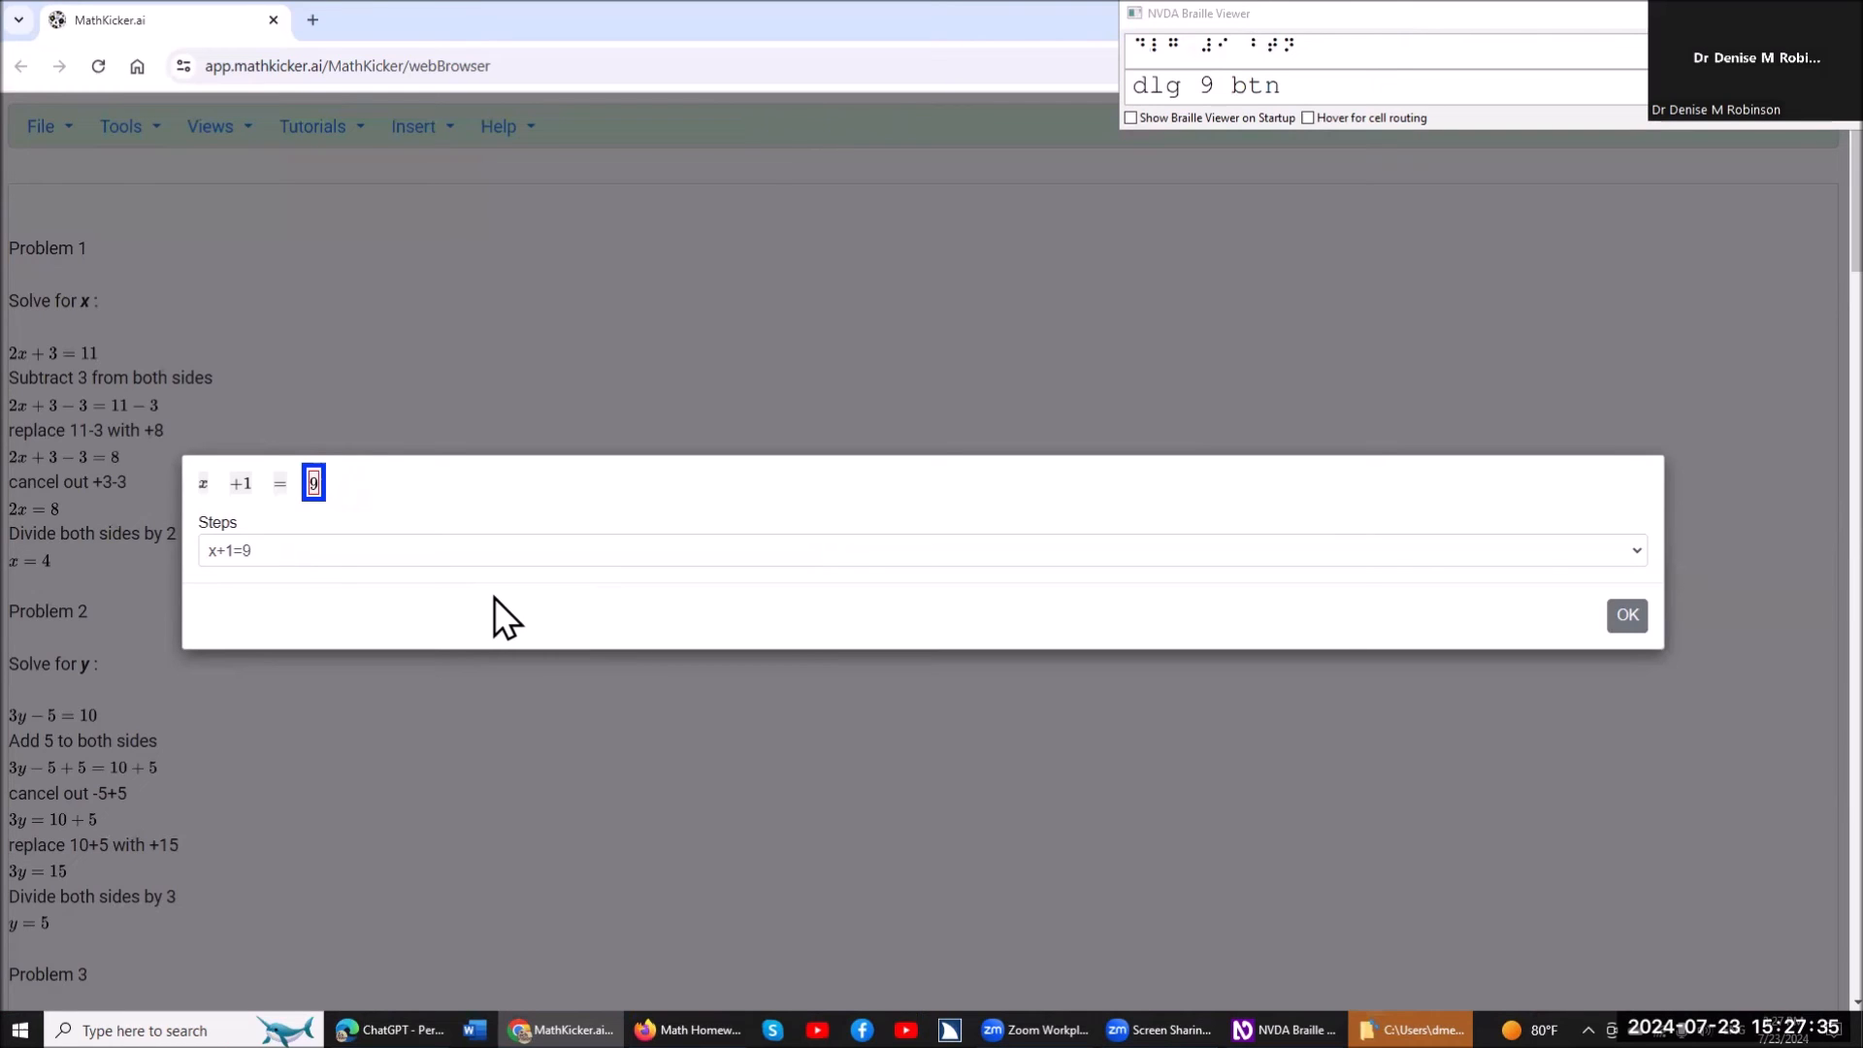
Move the +1 term of x+1=9 to the other side of the equation, switching its sign.
key("Left")
key("Left")
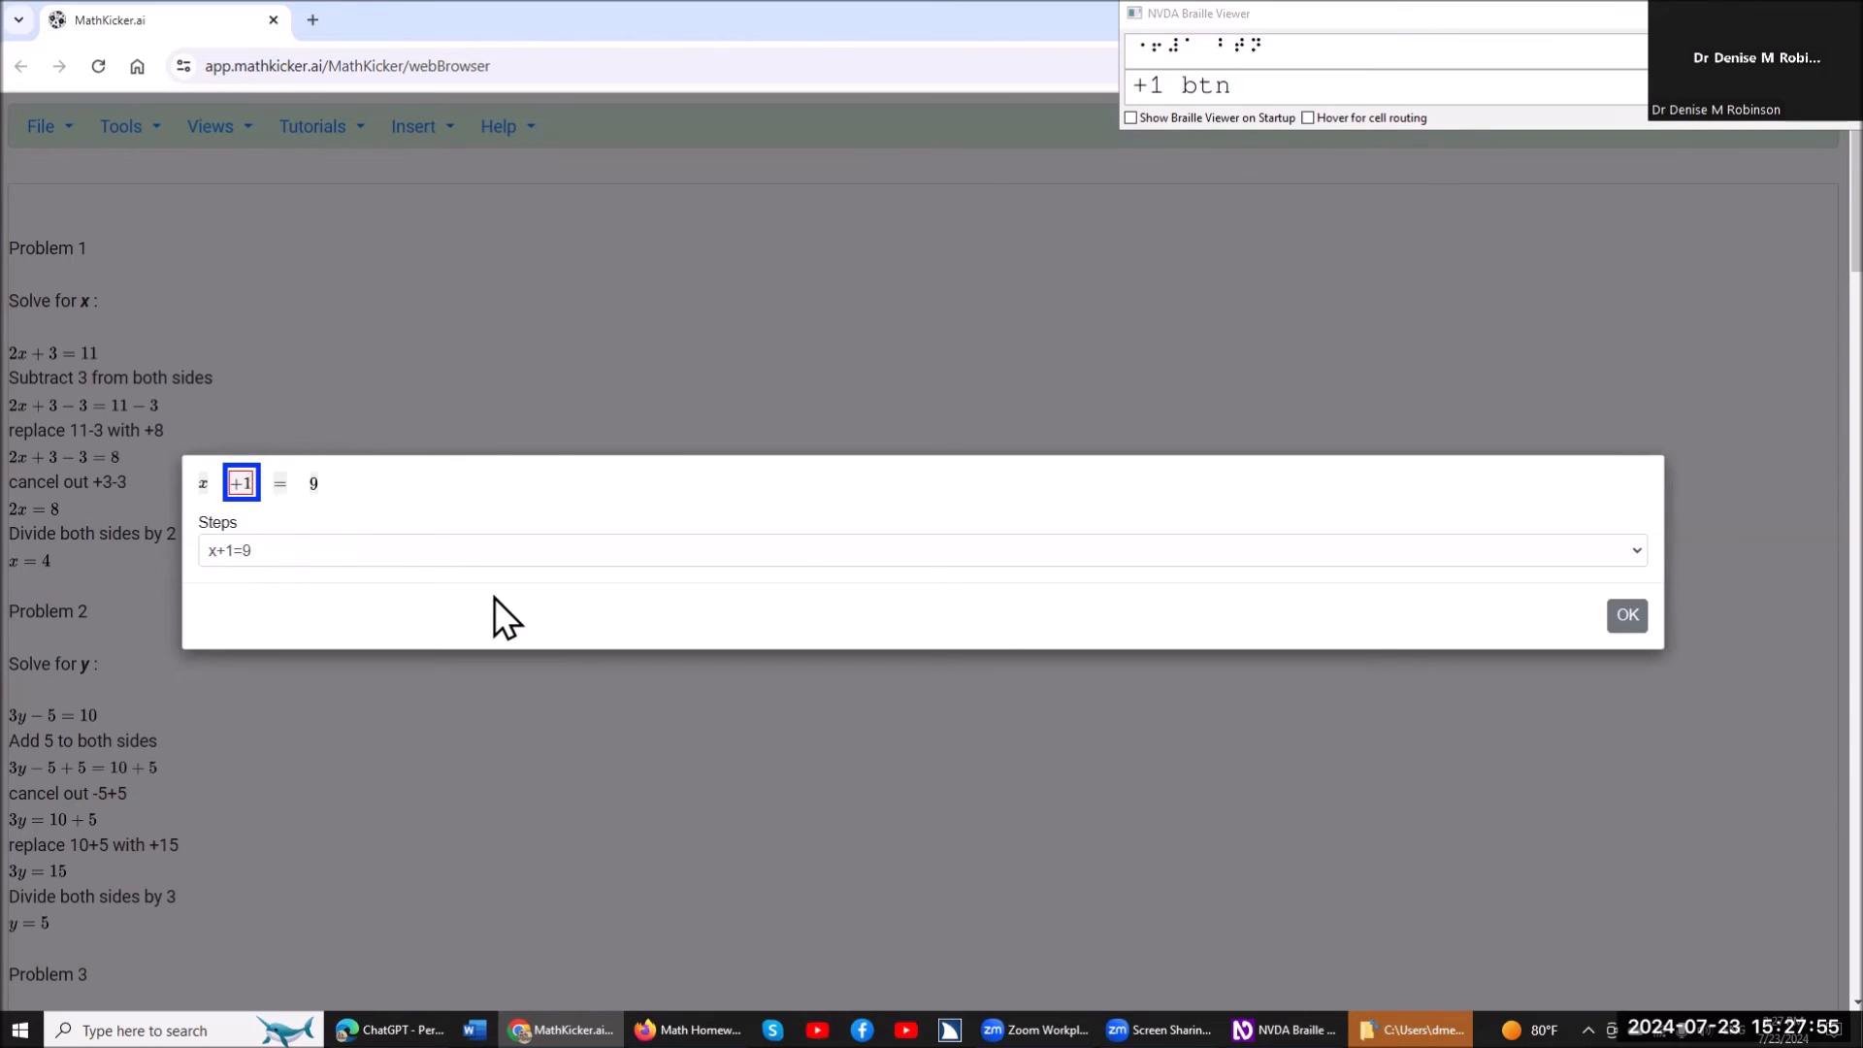
key("Return")
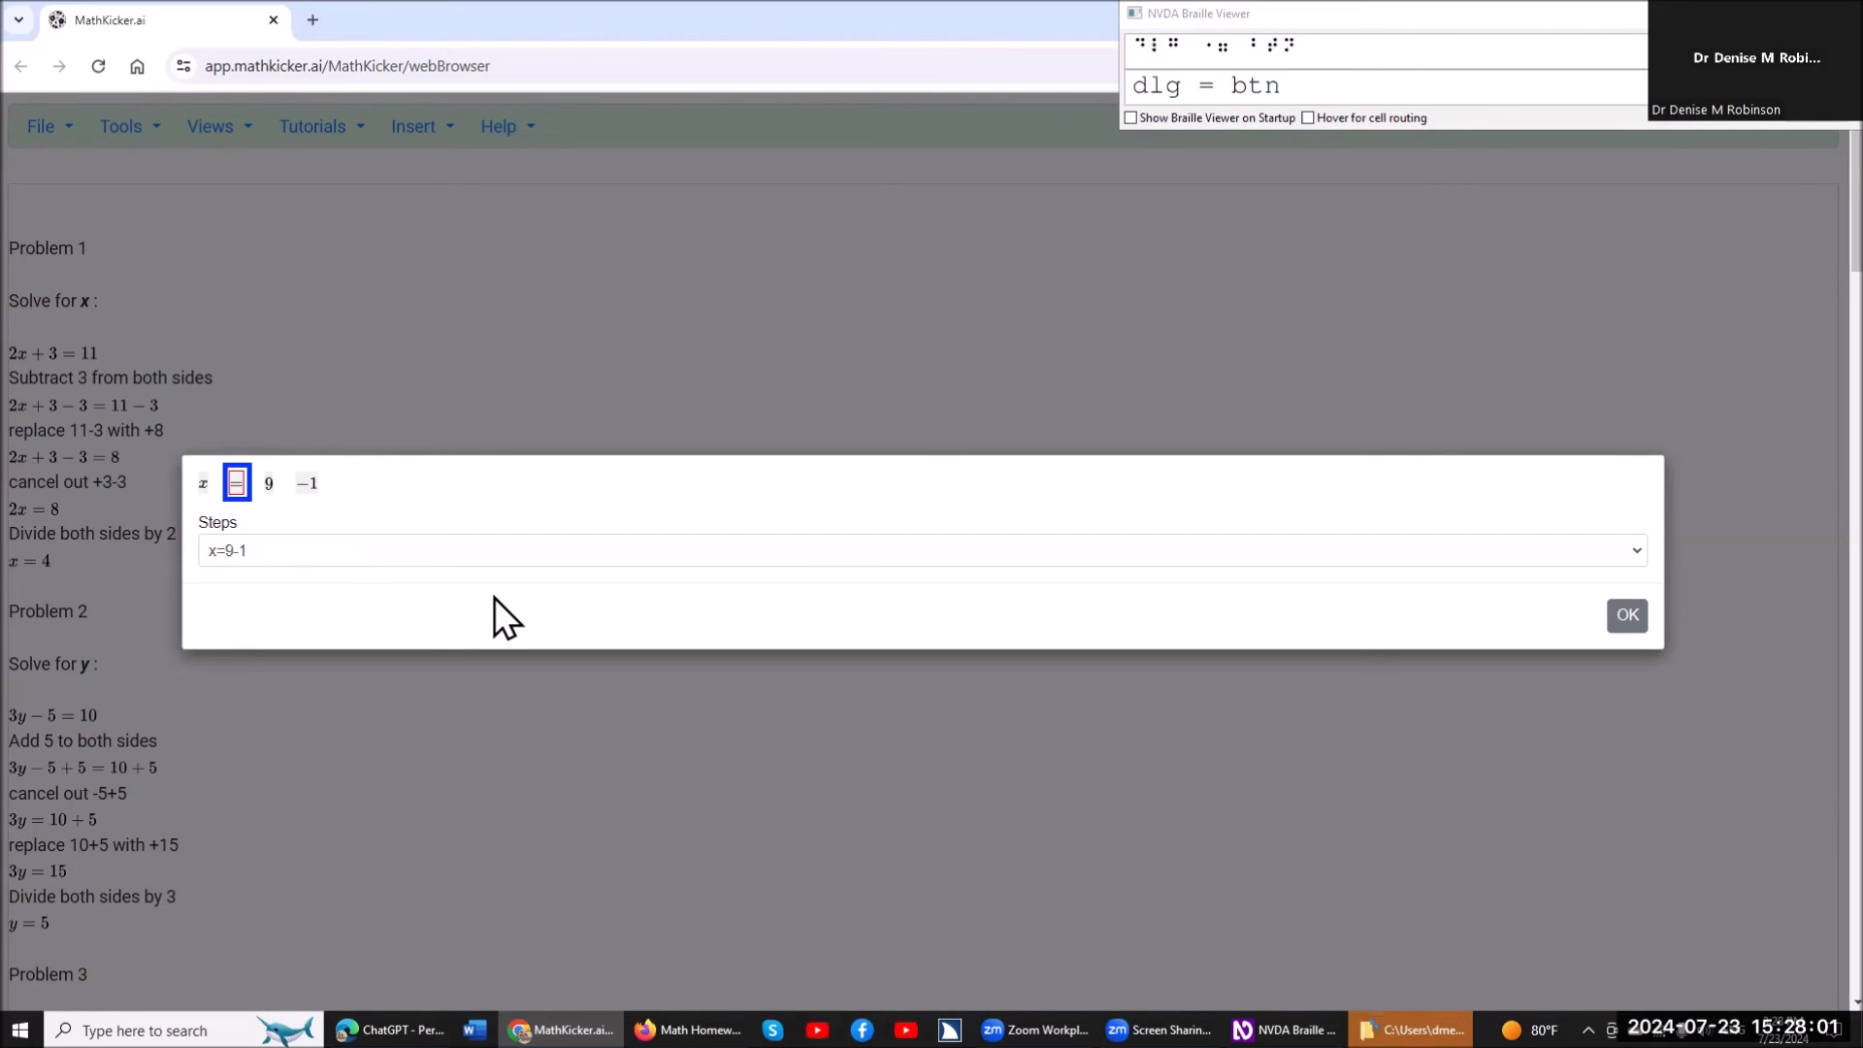
Read through the terms of x=9-1, select both -1 and 9, and replace them with 8.
key("Left")
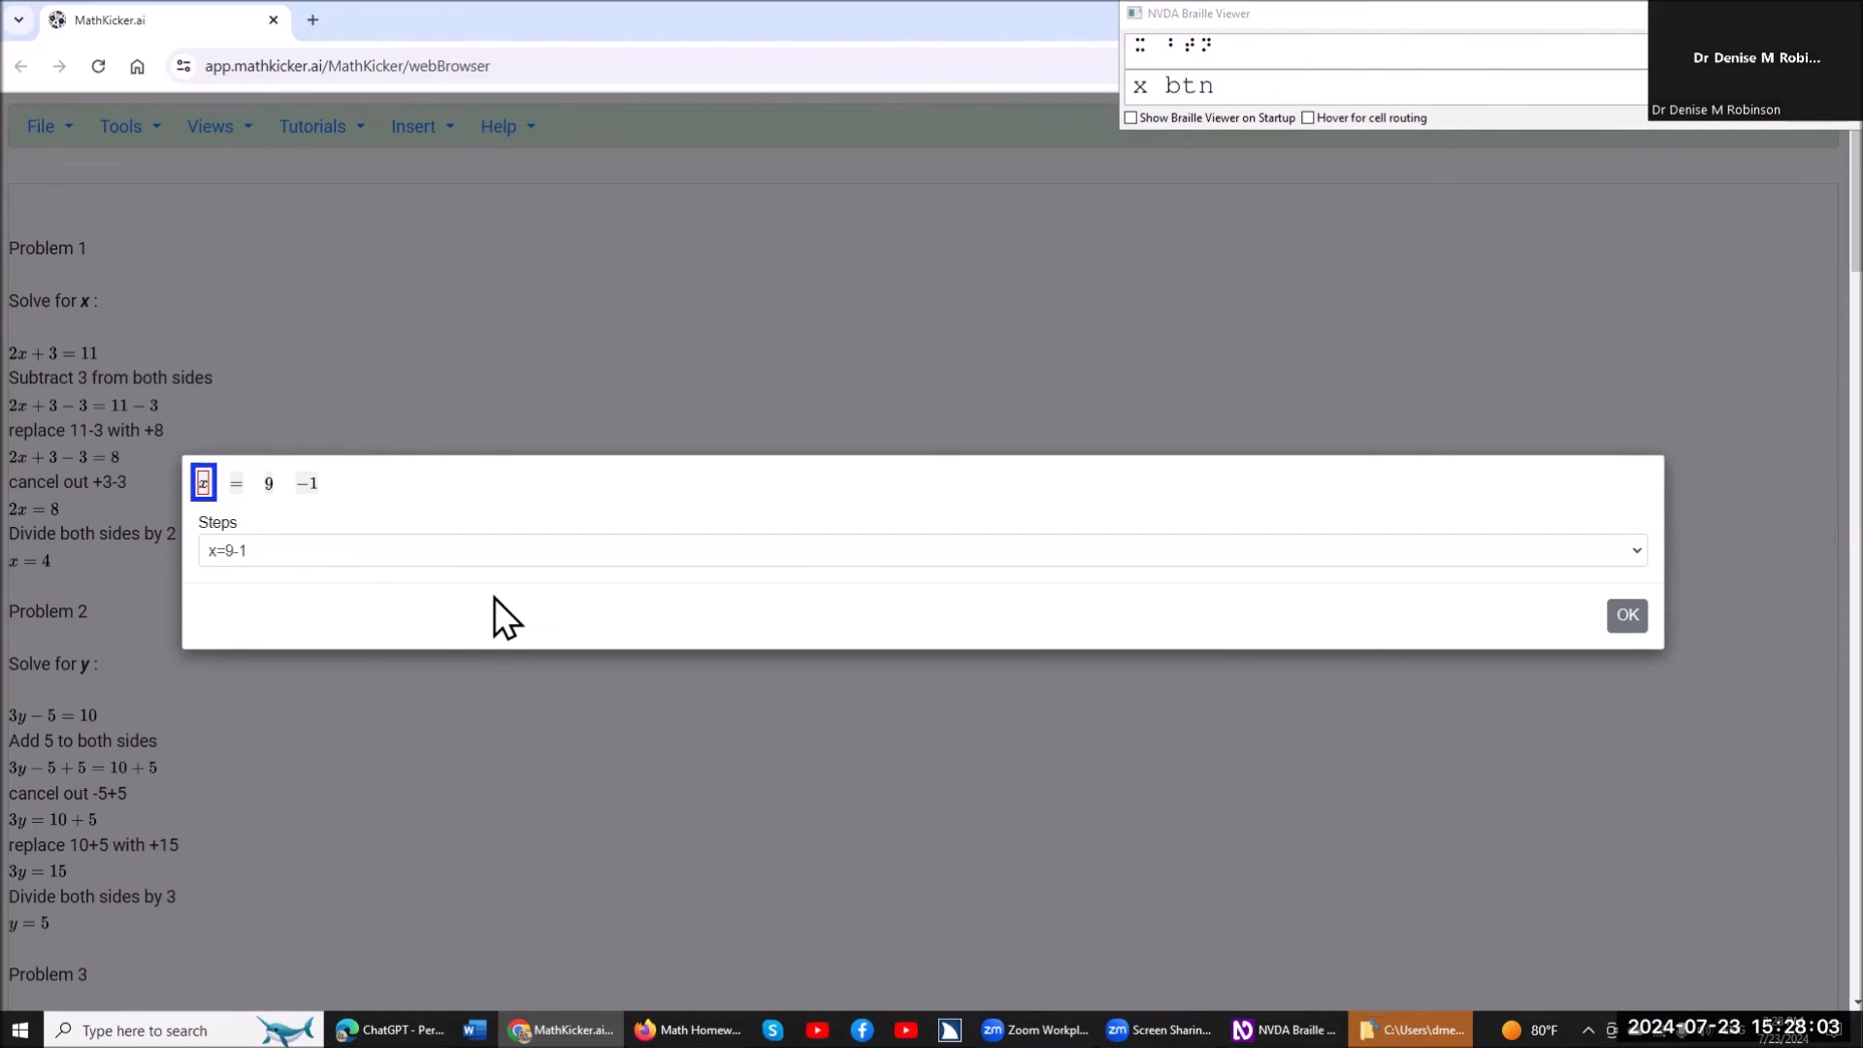
key("Right")
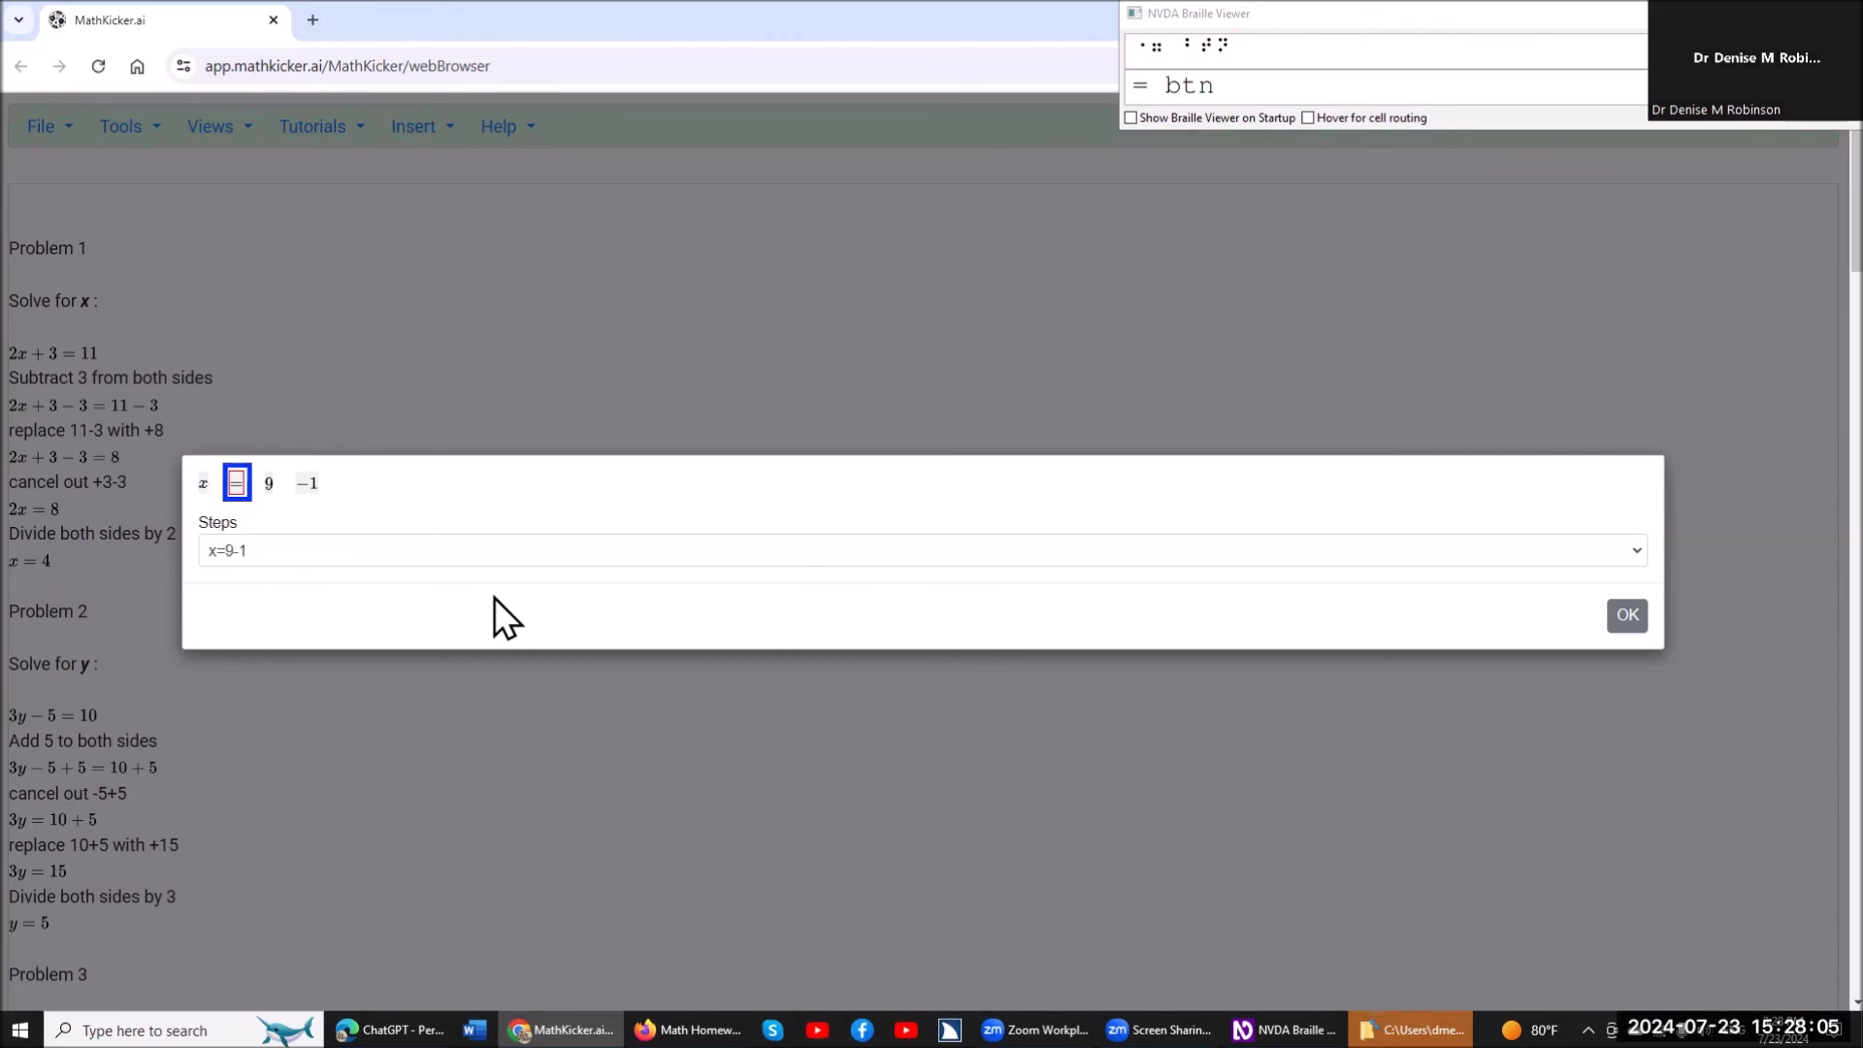
key("Right")
key("Right")
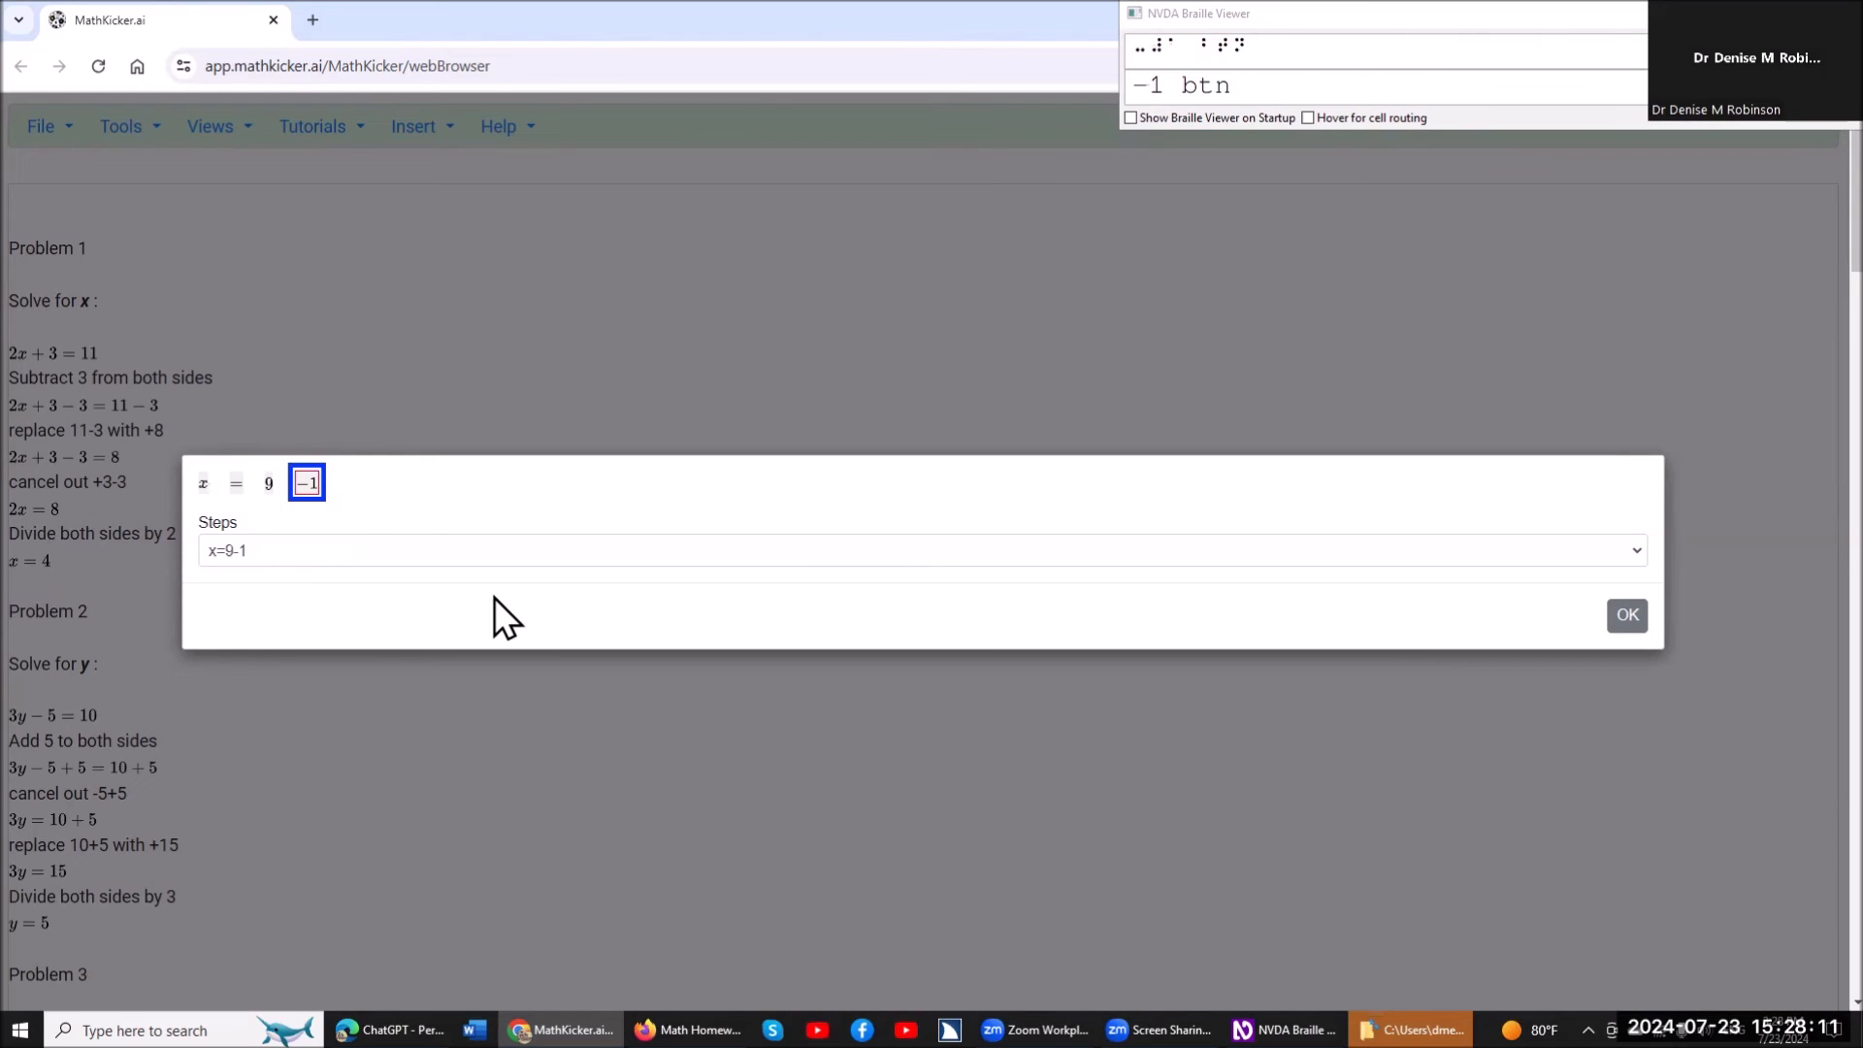
key("space")
key("Left")
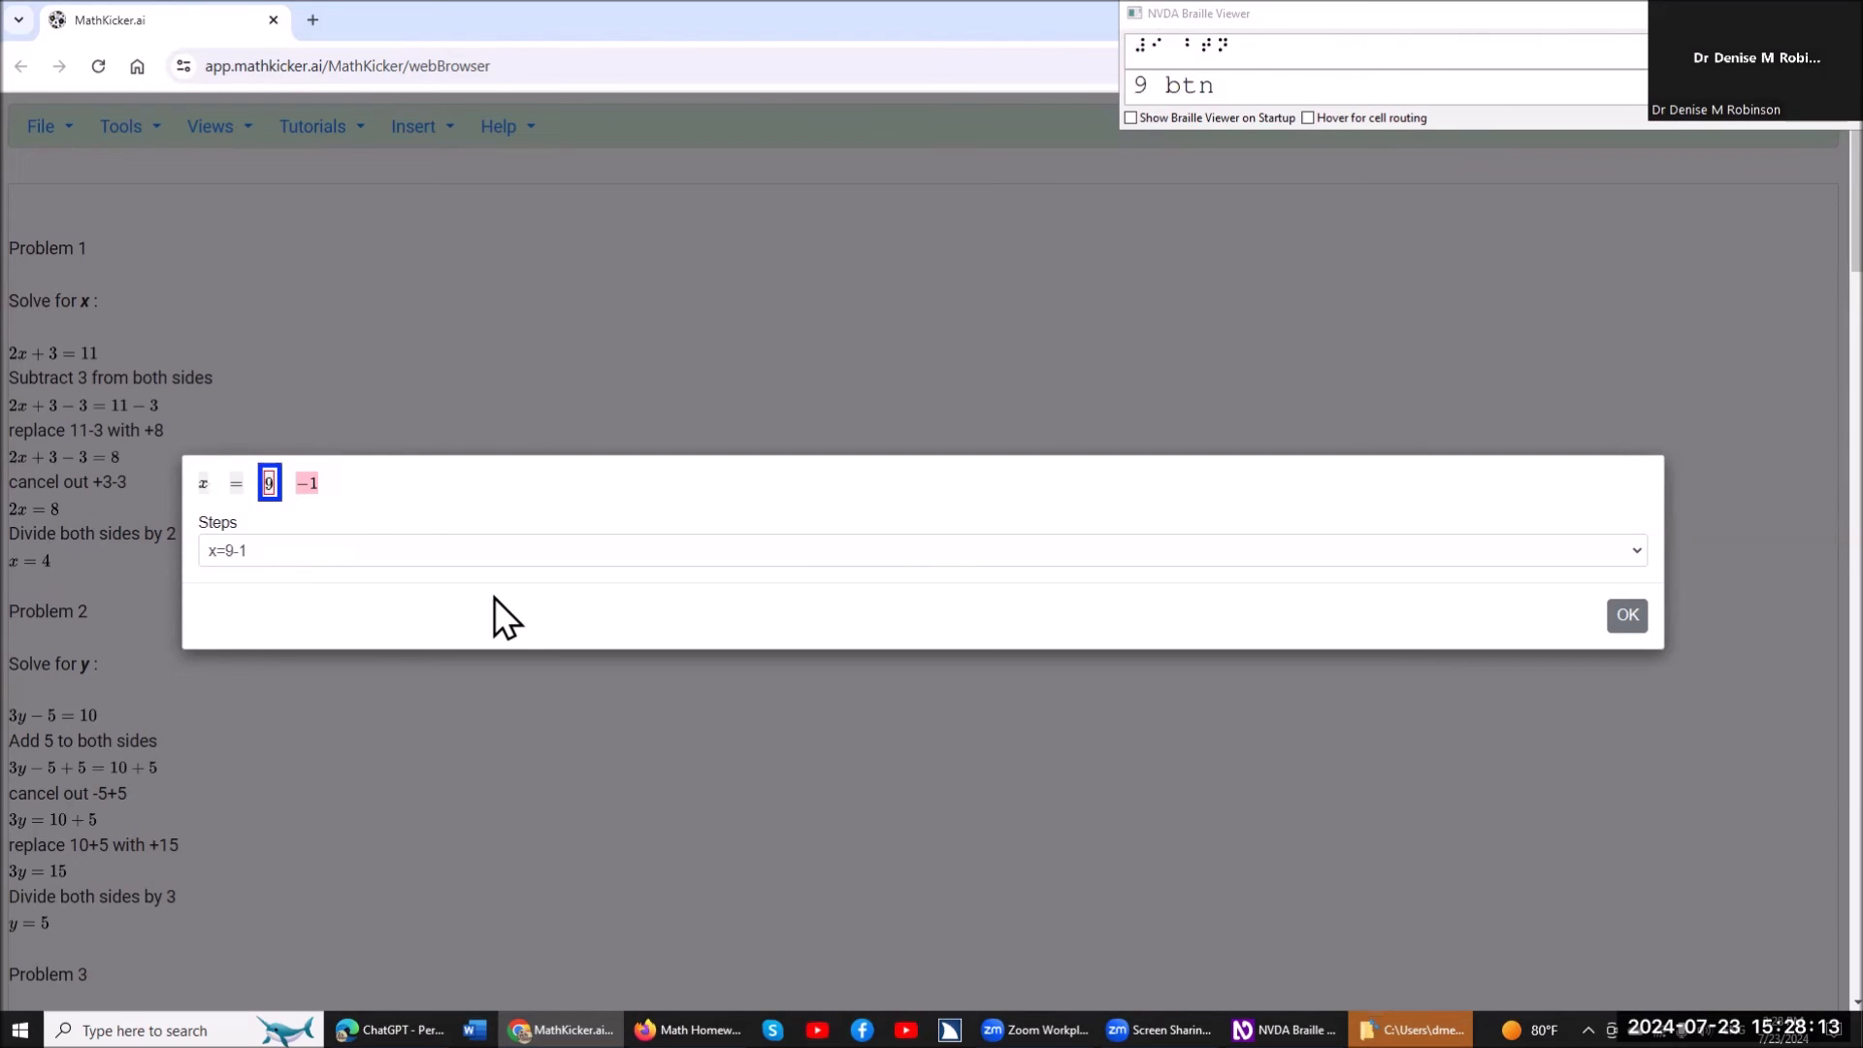
key("space")
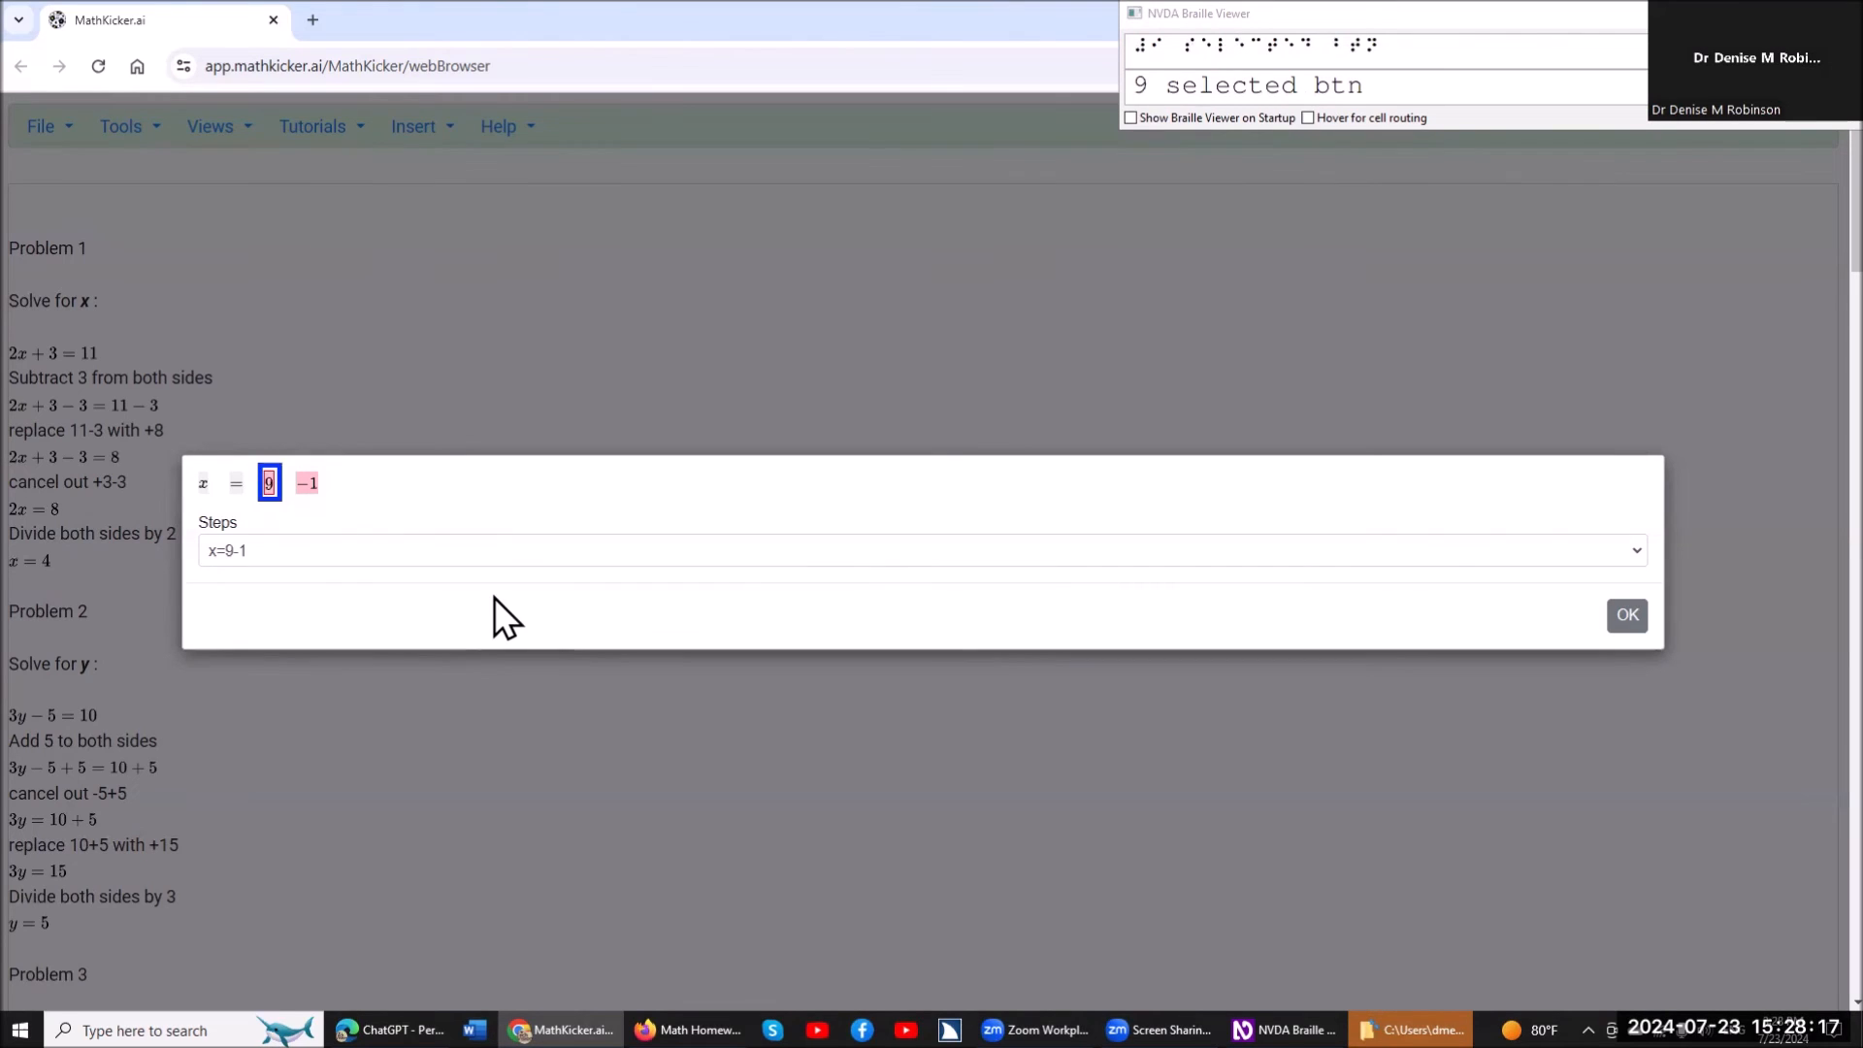
key("equal")
type("8")
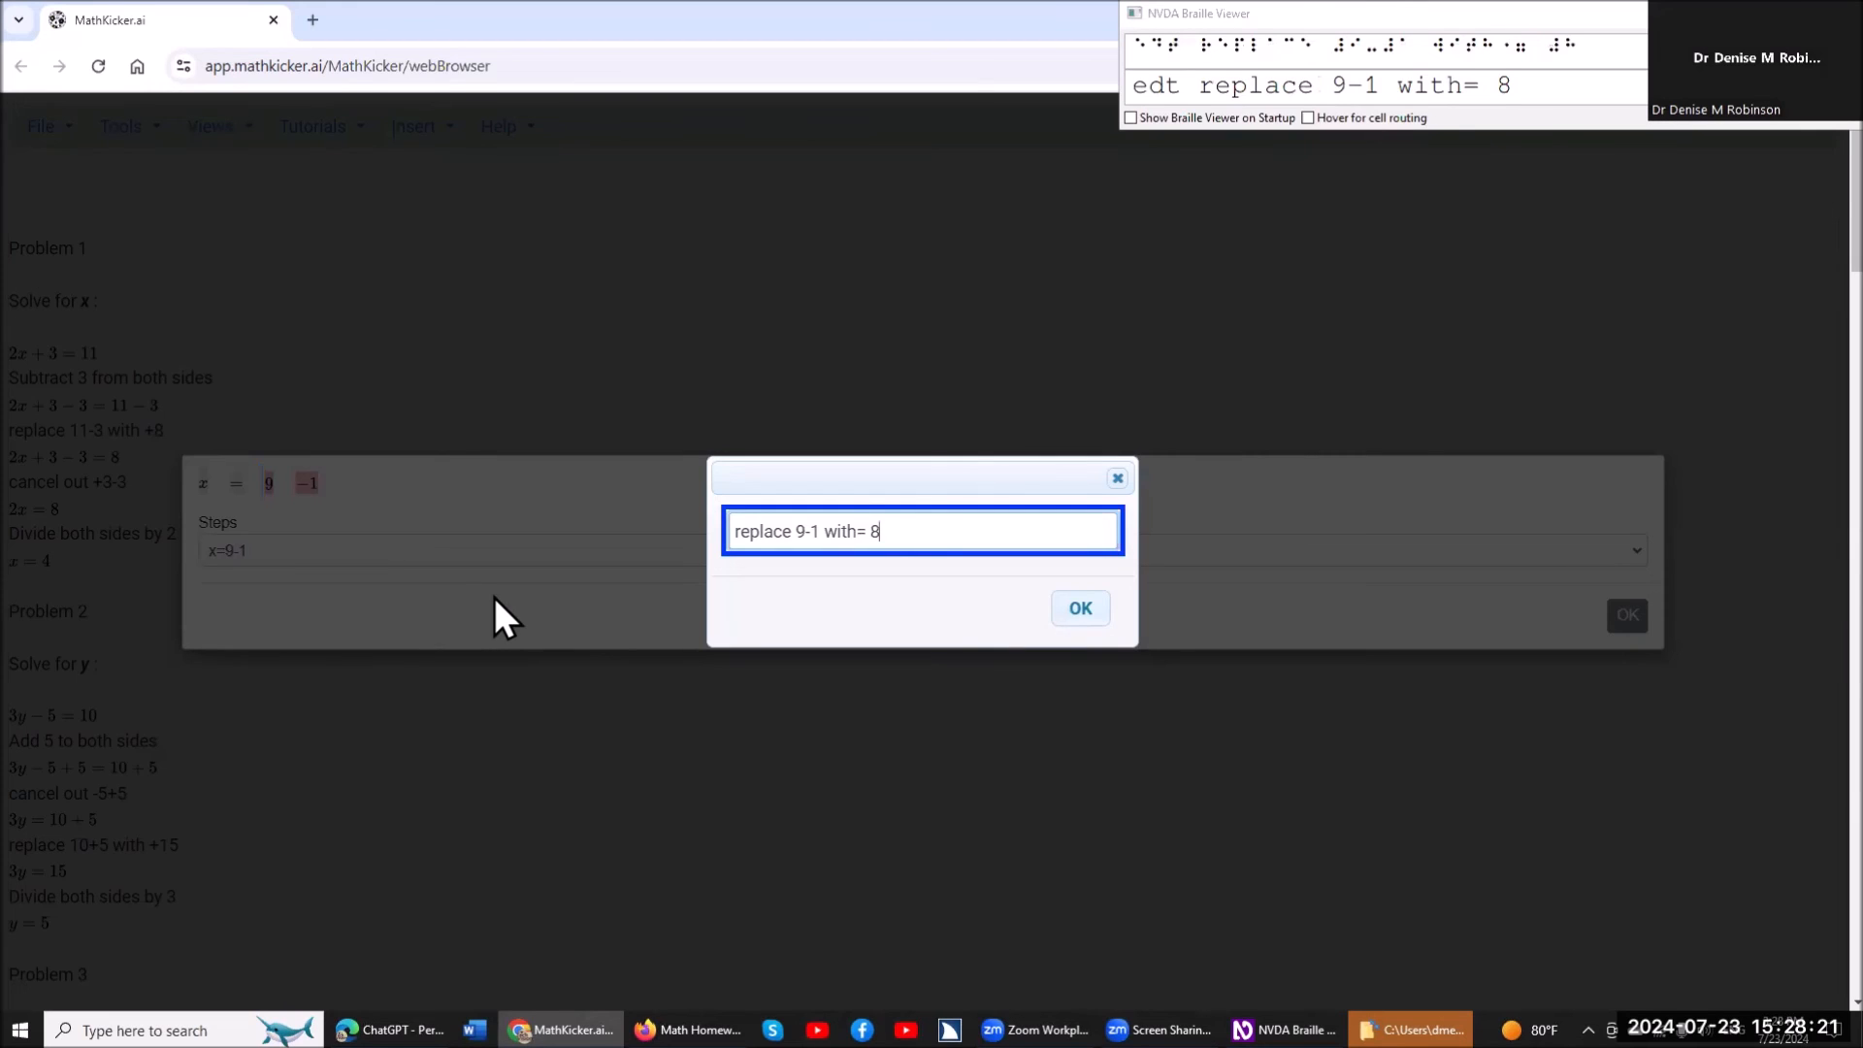
key("Return")
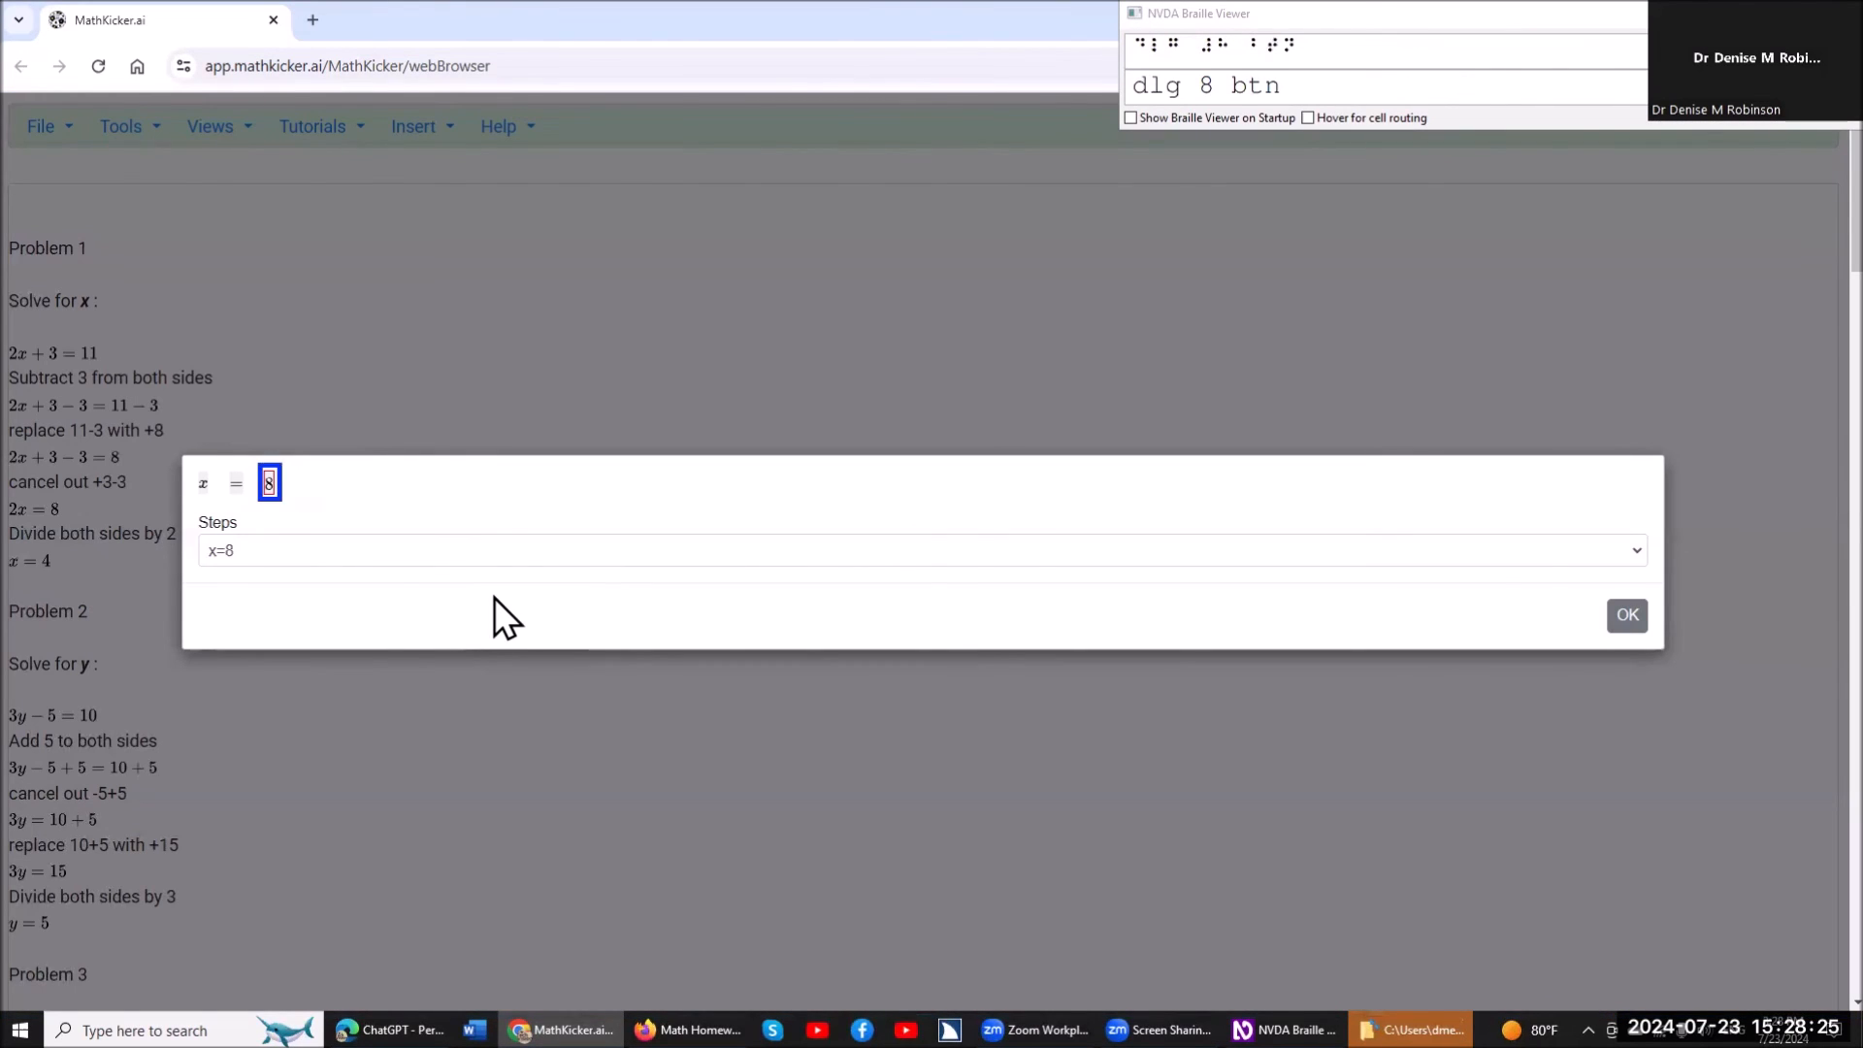
Close the solving dialog to insert the worked steps under Problem 4, and return to √(x+1)=3.
key("Return")
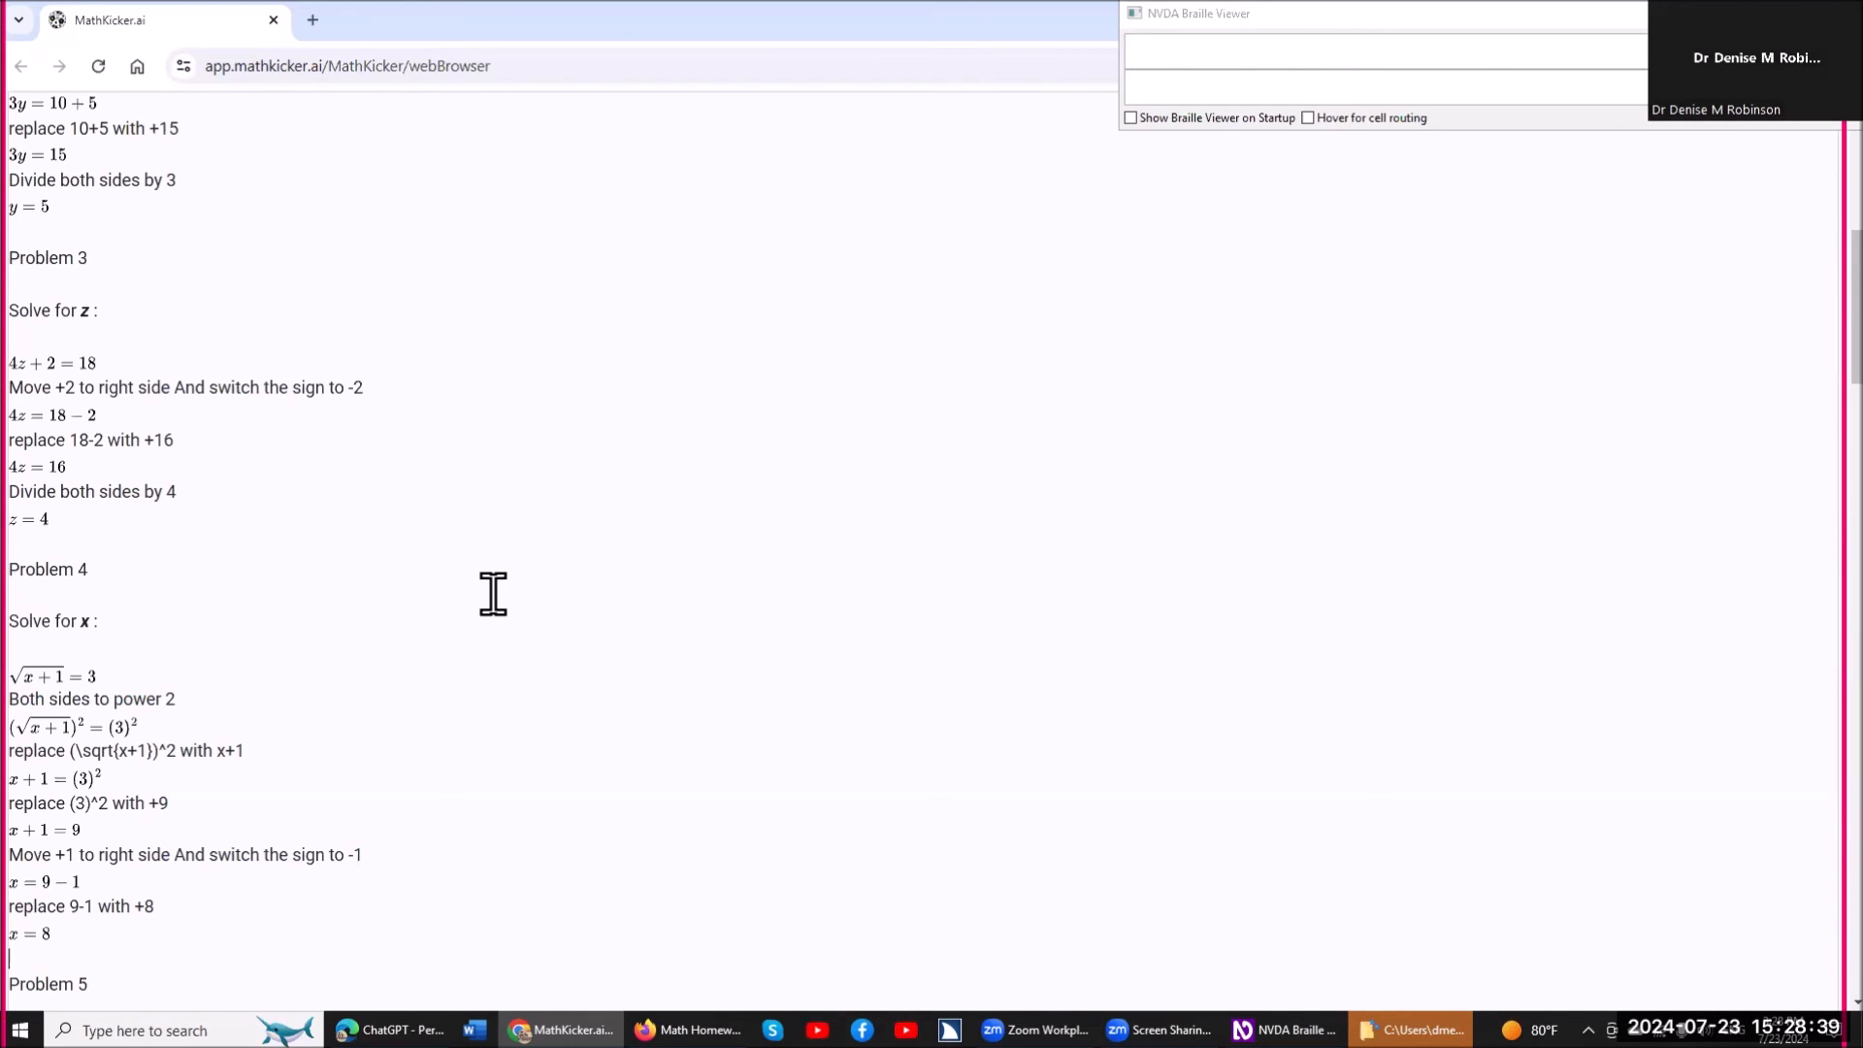
key("Up")
key("Up")
key("Up")
key("Up")
key("Up")
key("Up")
key("Up")
key("Up")
key("Up")
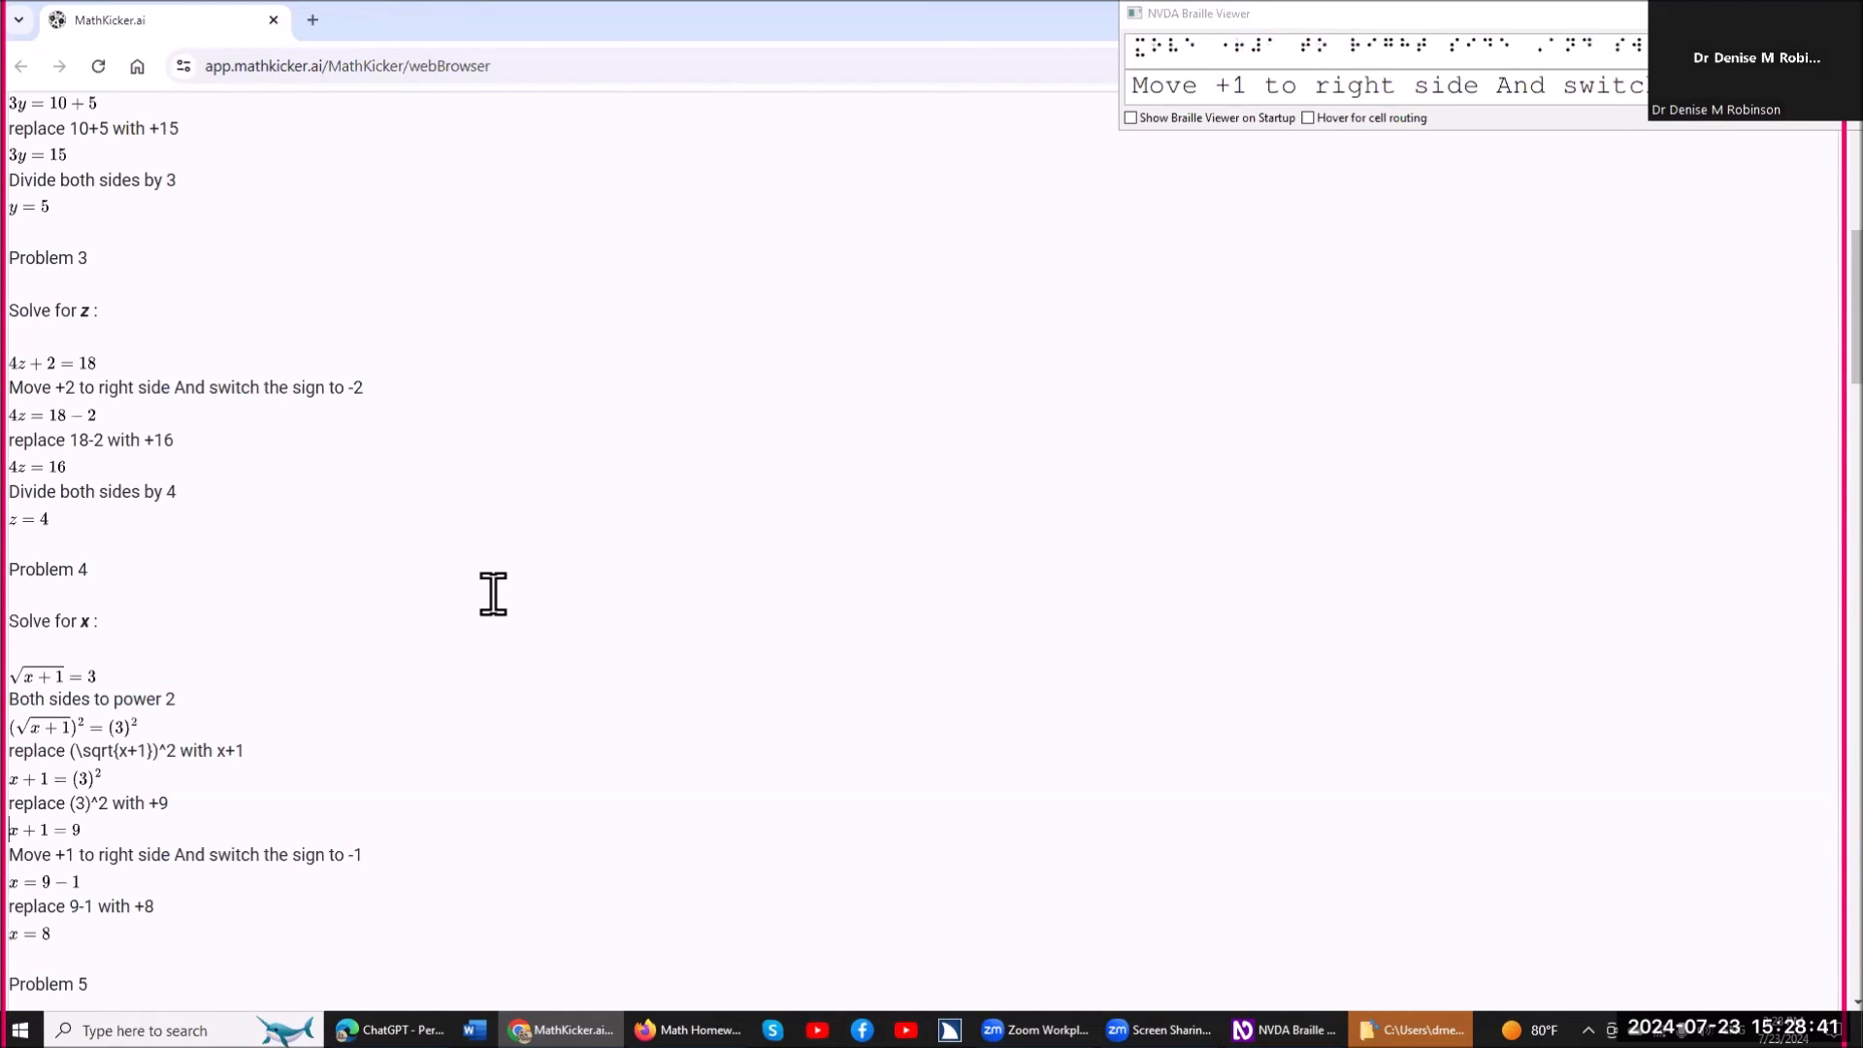
key("Up")
key("Up")
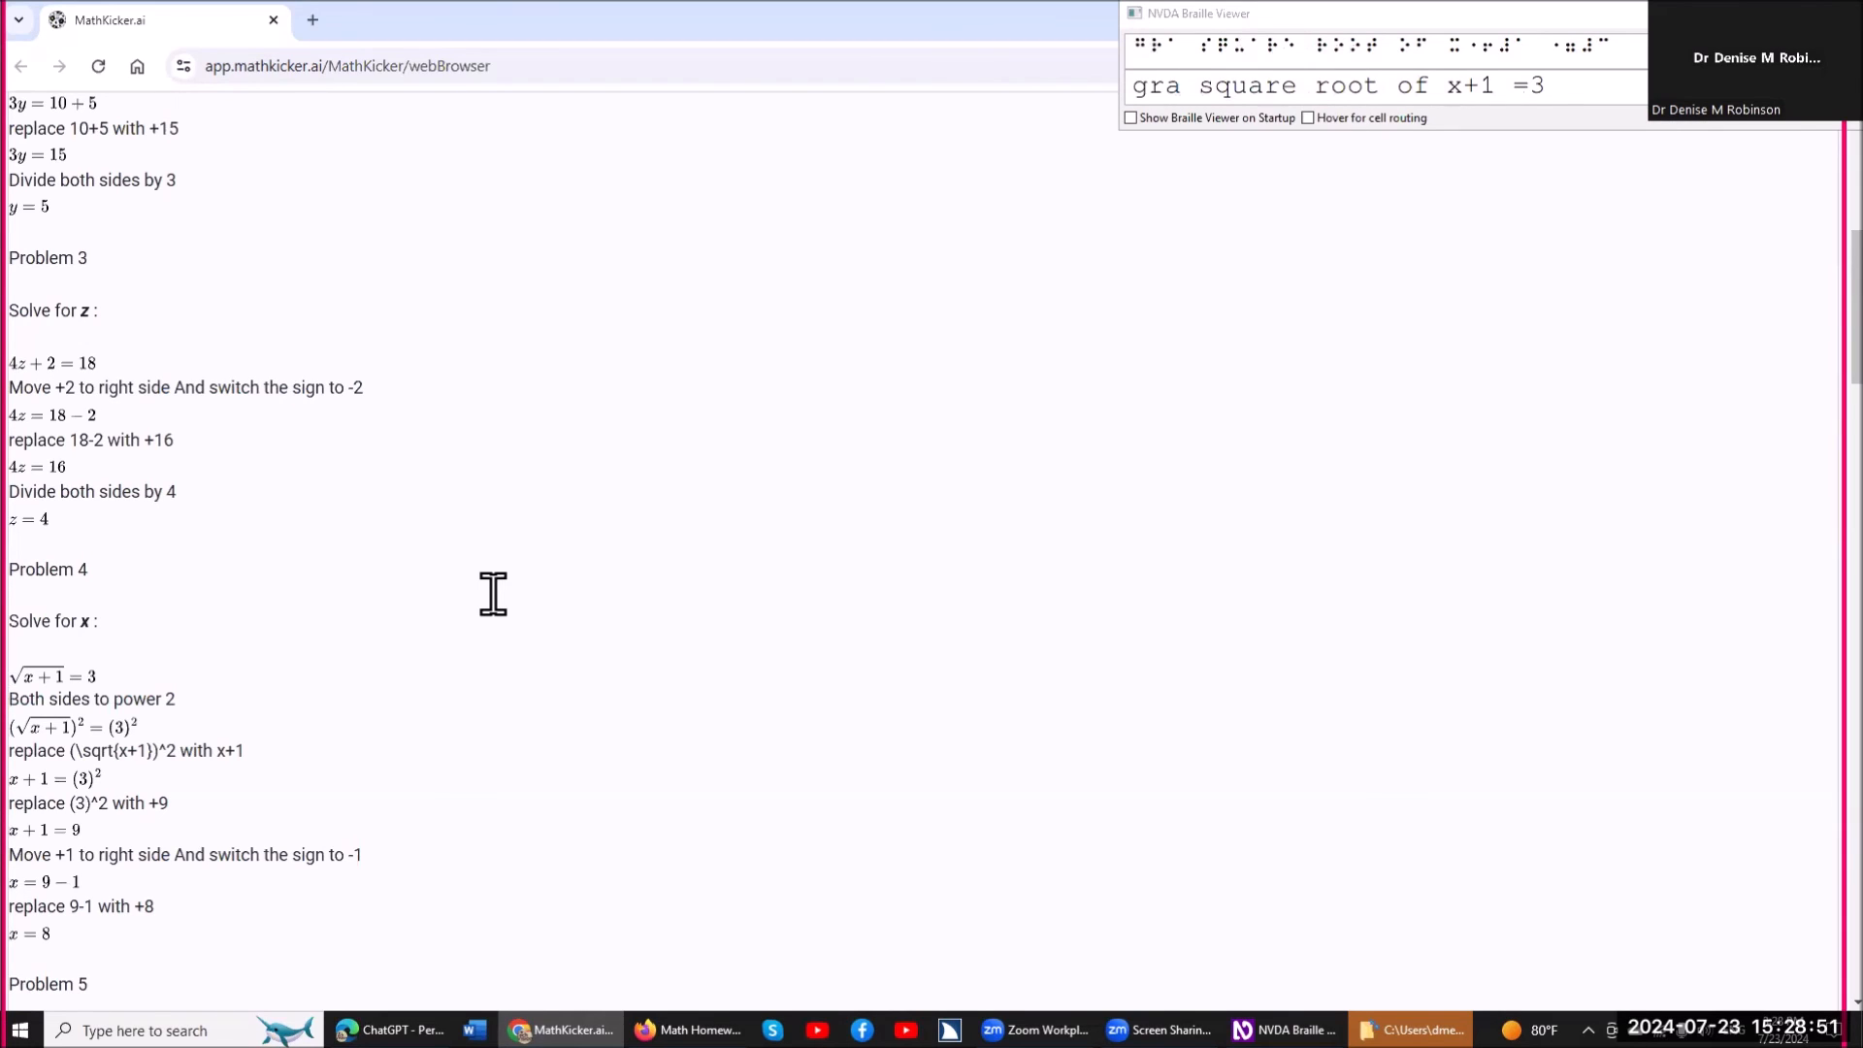
Open the source expression of √(x+1)=3, read it character by character, and close it without changes.
key("ctrl+m")
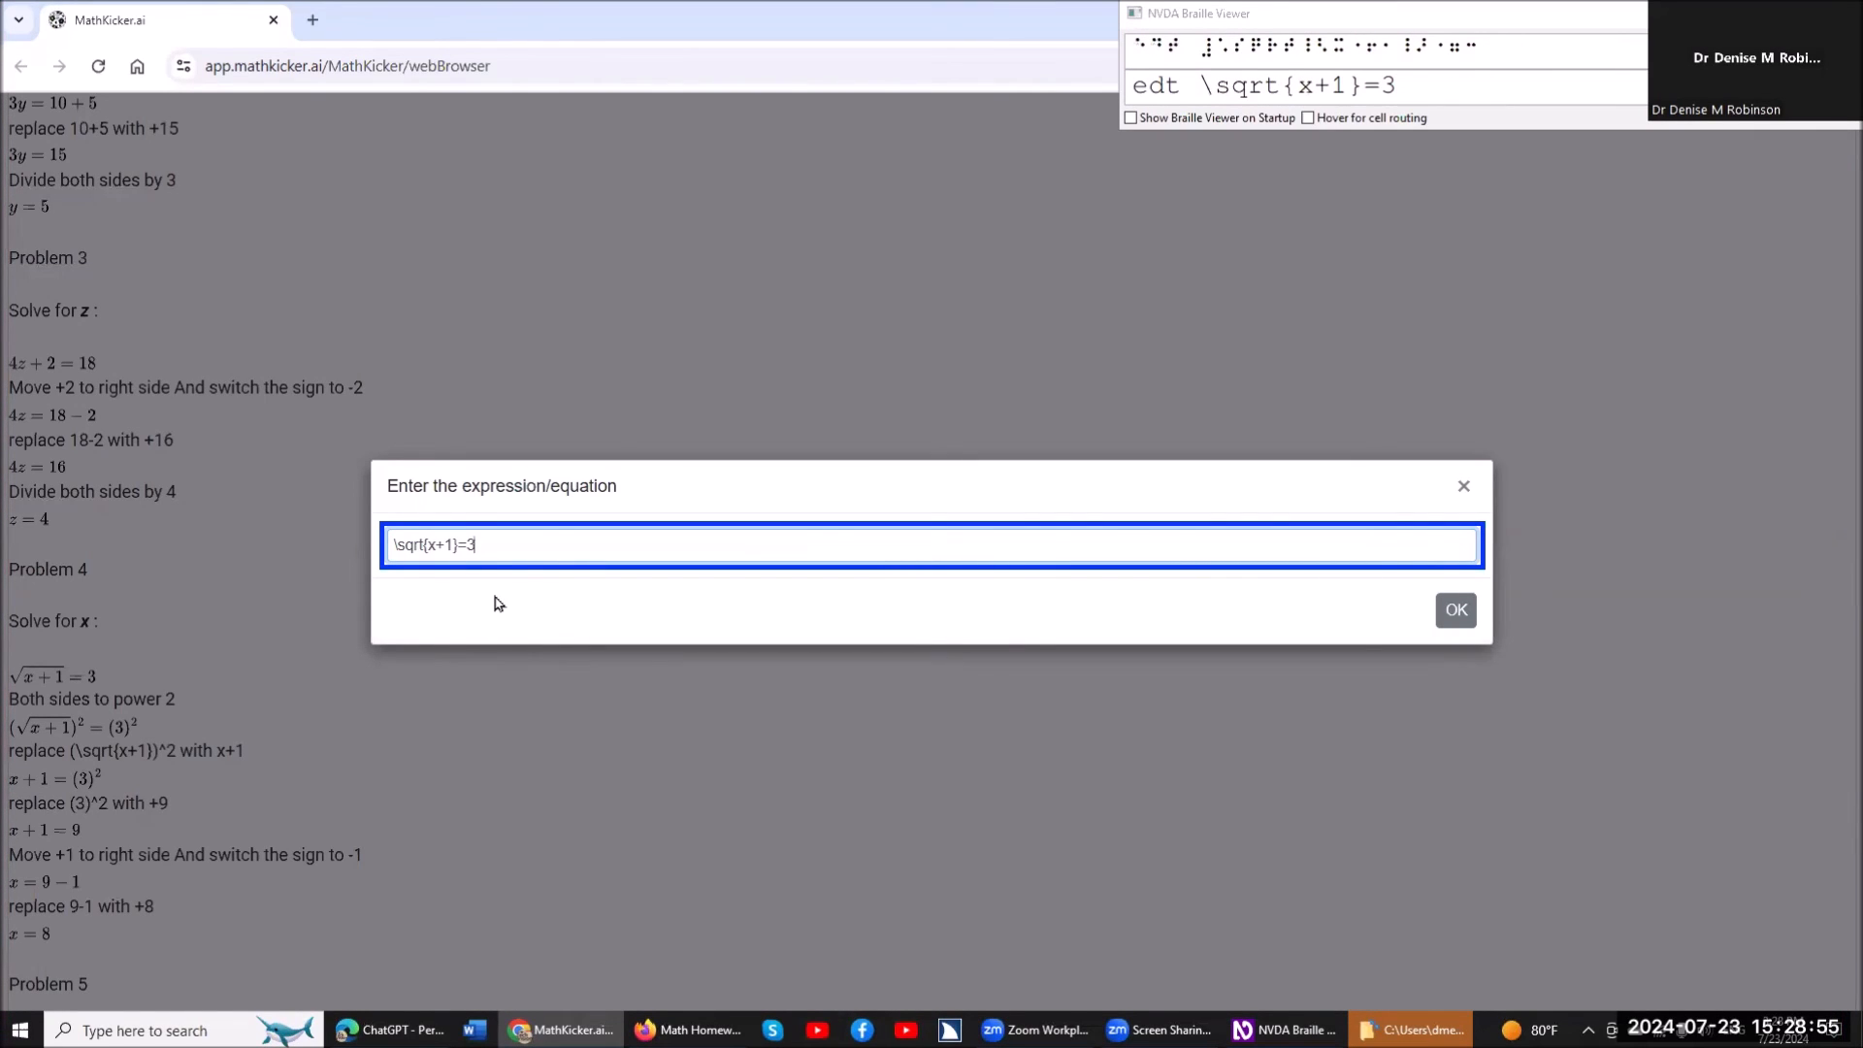
key("Left")
key("Left")
key("Left")
key("Left")
key("Left")
key("Left")
key("Left")
key("Left")
key("Left")
key("Right")
key("Right")
key("Right")
key("Right")
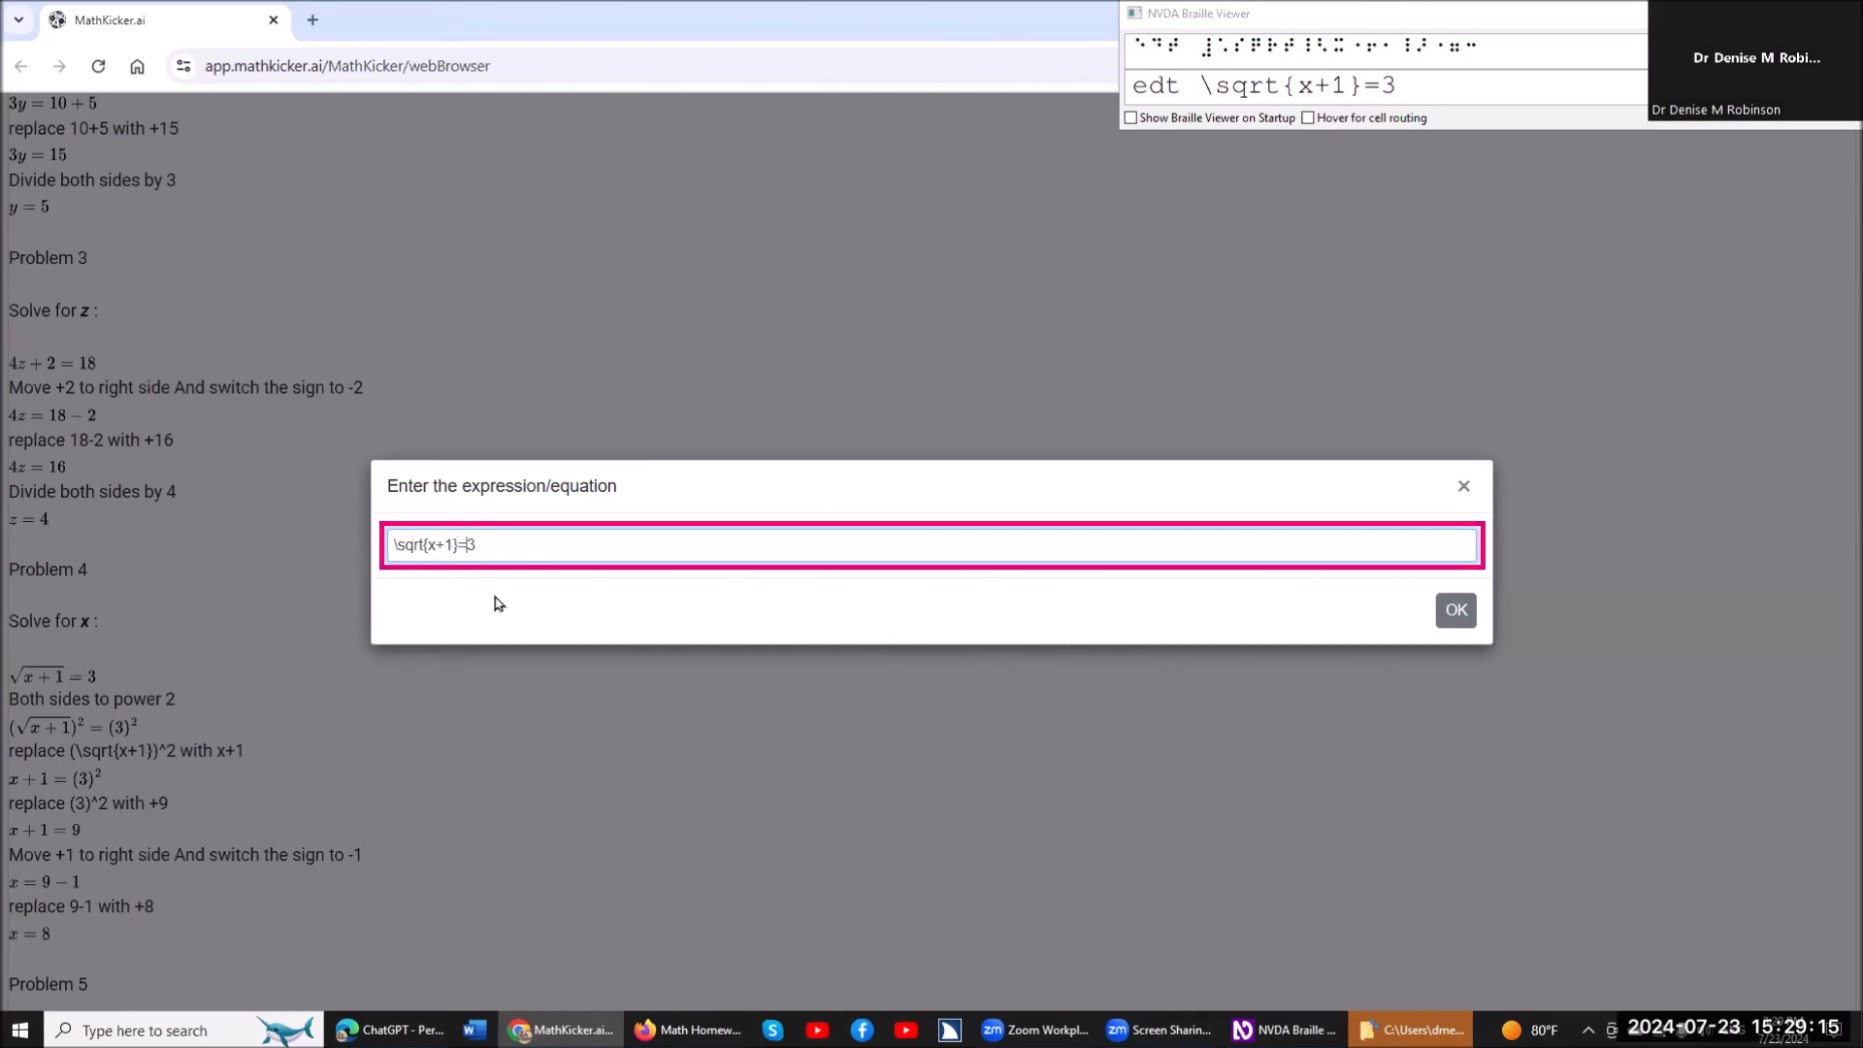
key("Return")
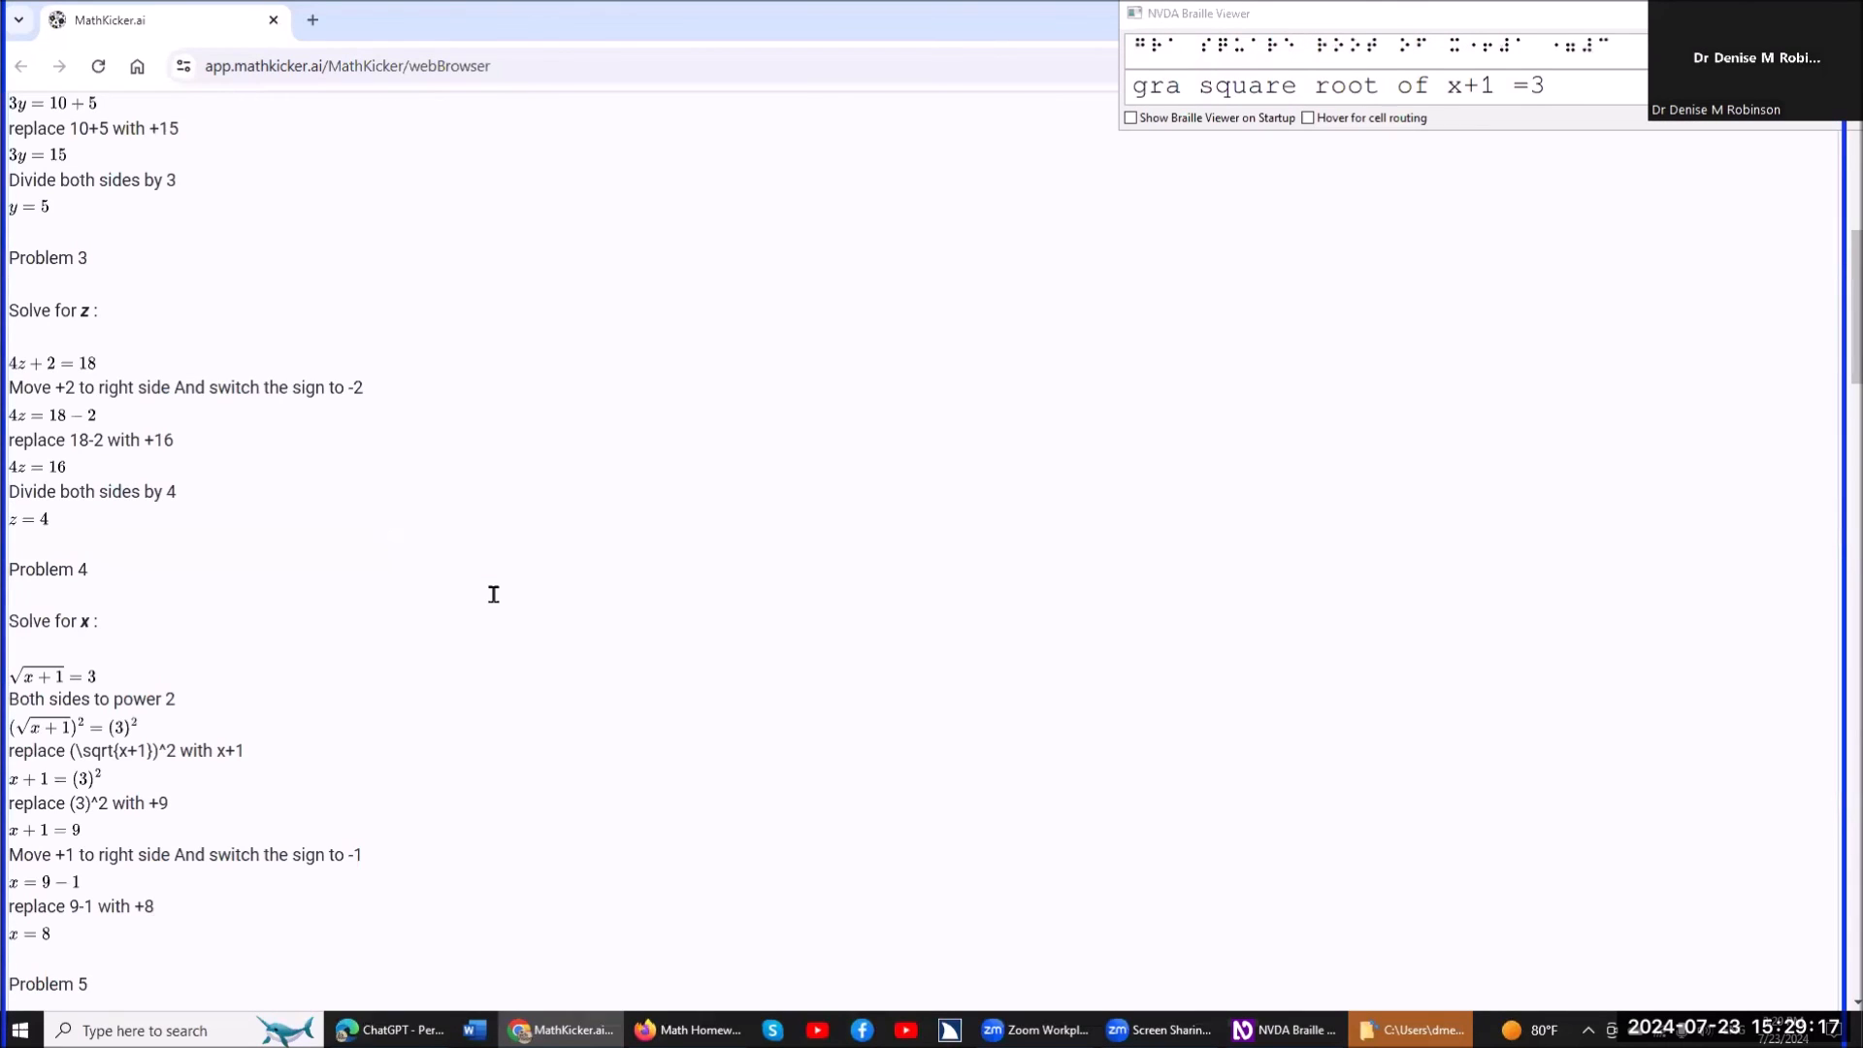
Move down to the squared equation under Problem 4, read its source expression character by character, and close it without changes.
key("Down")
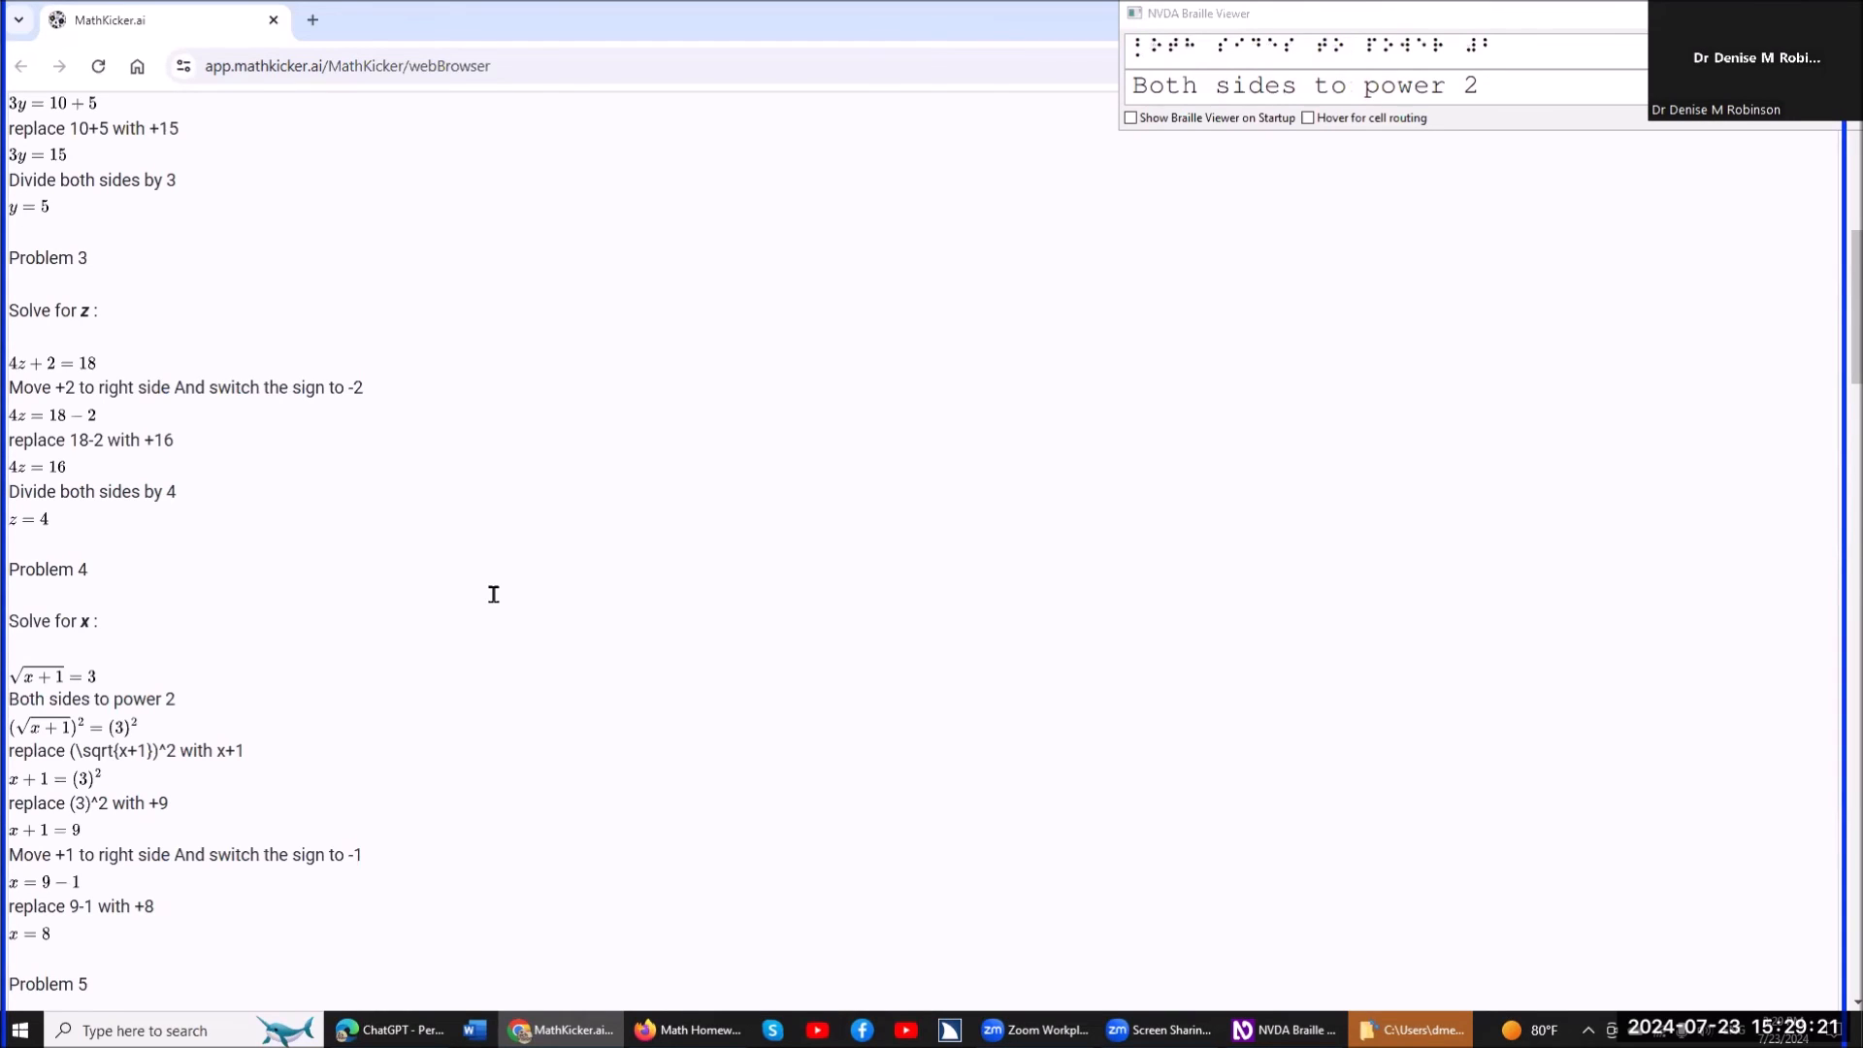
key("Down")
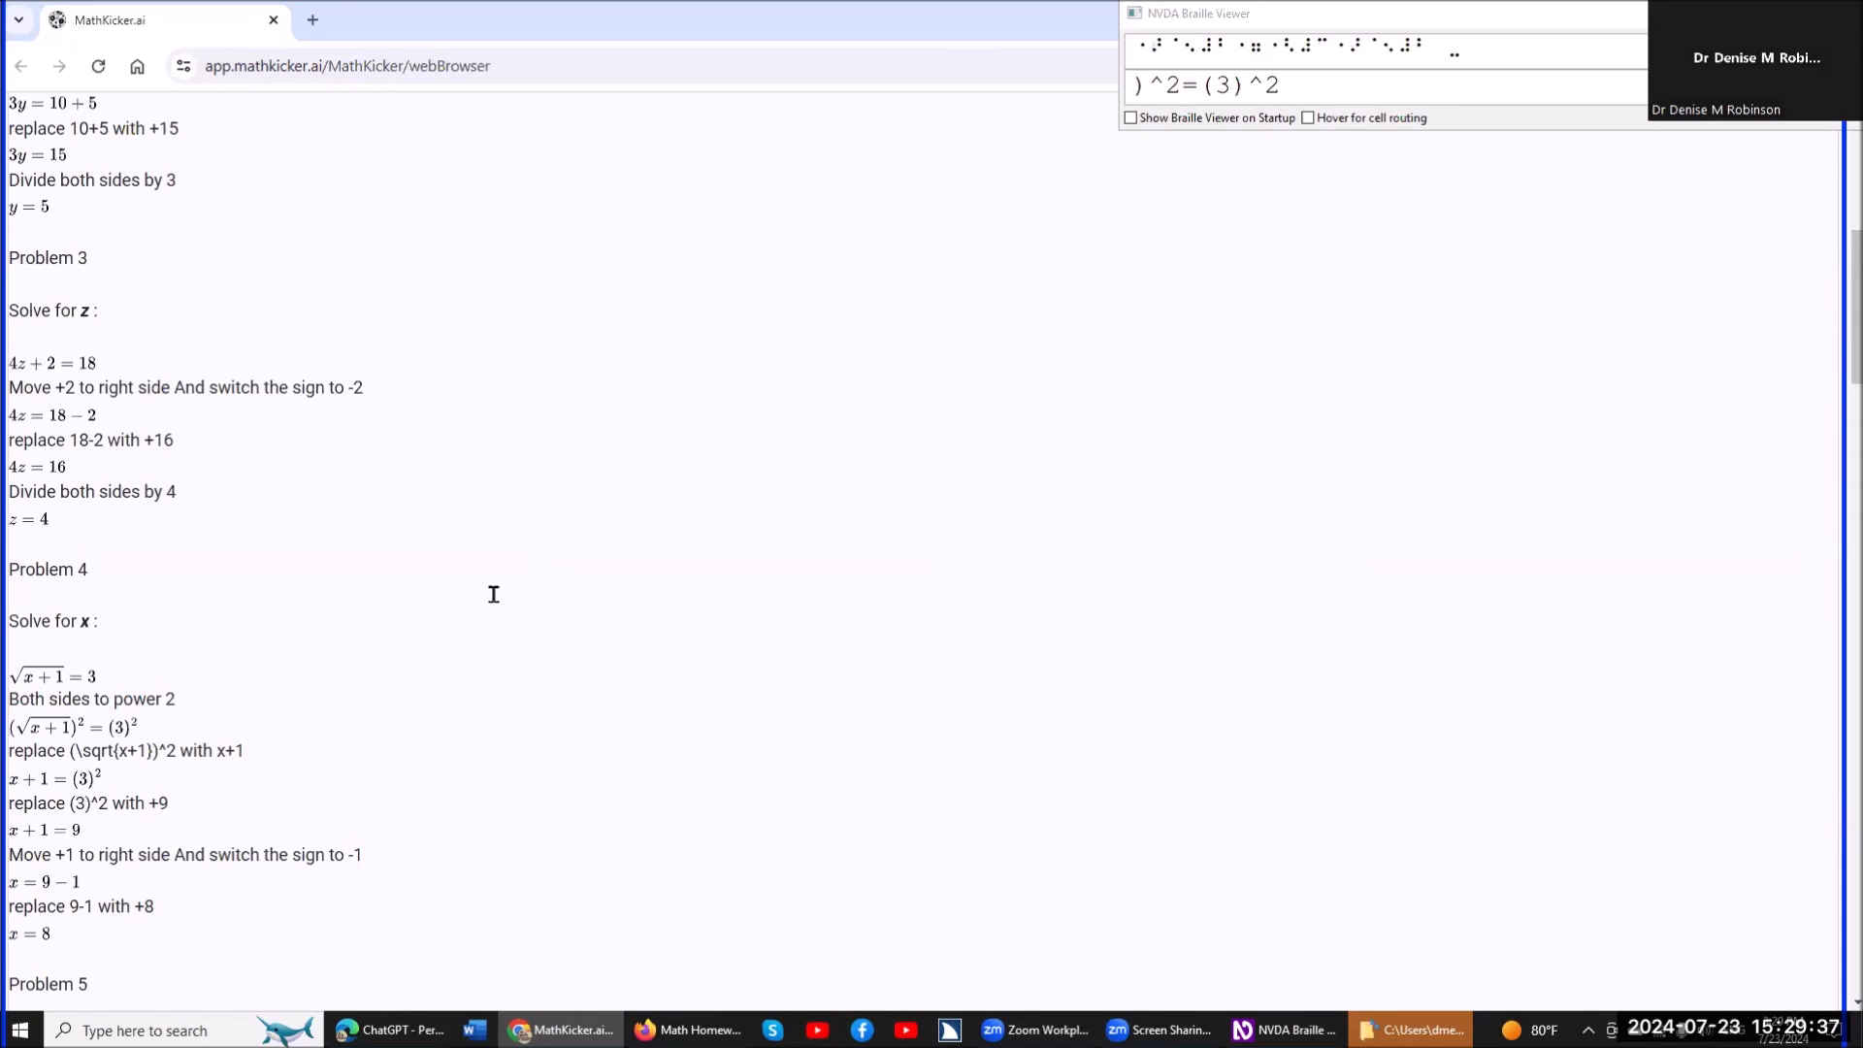
key("ctrl+m")
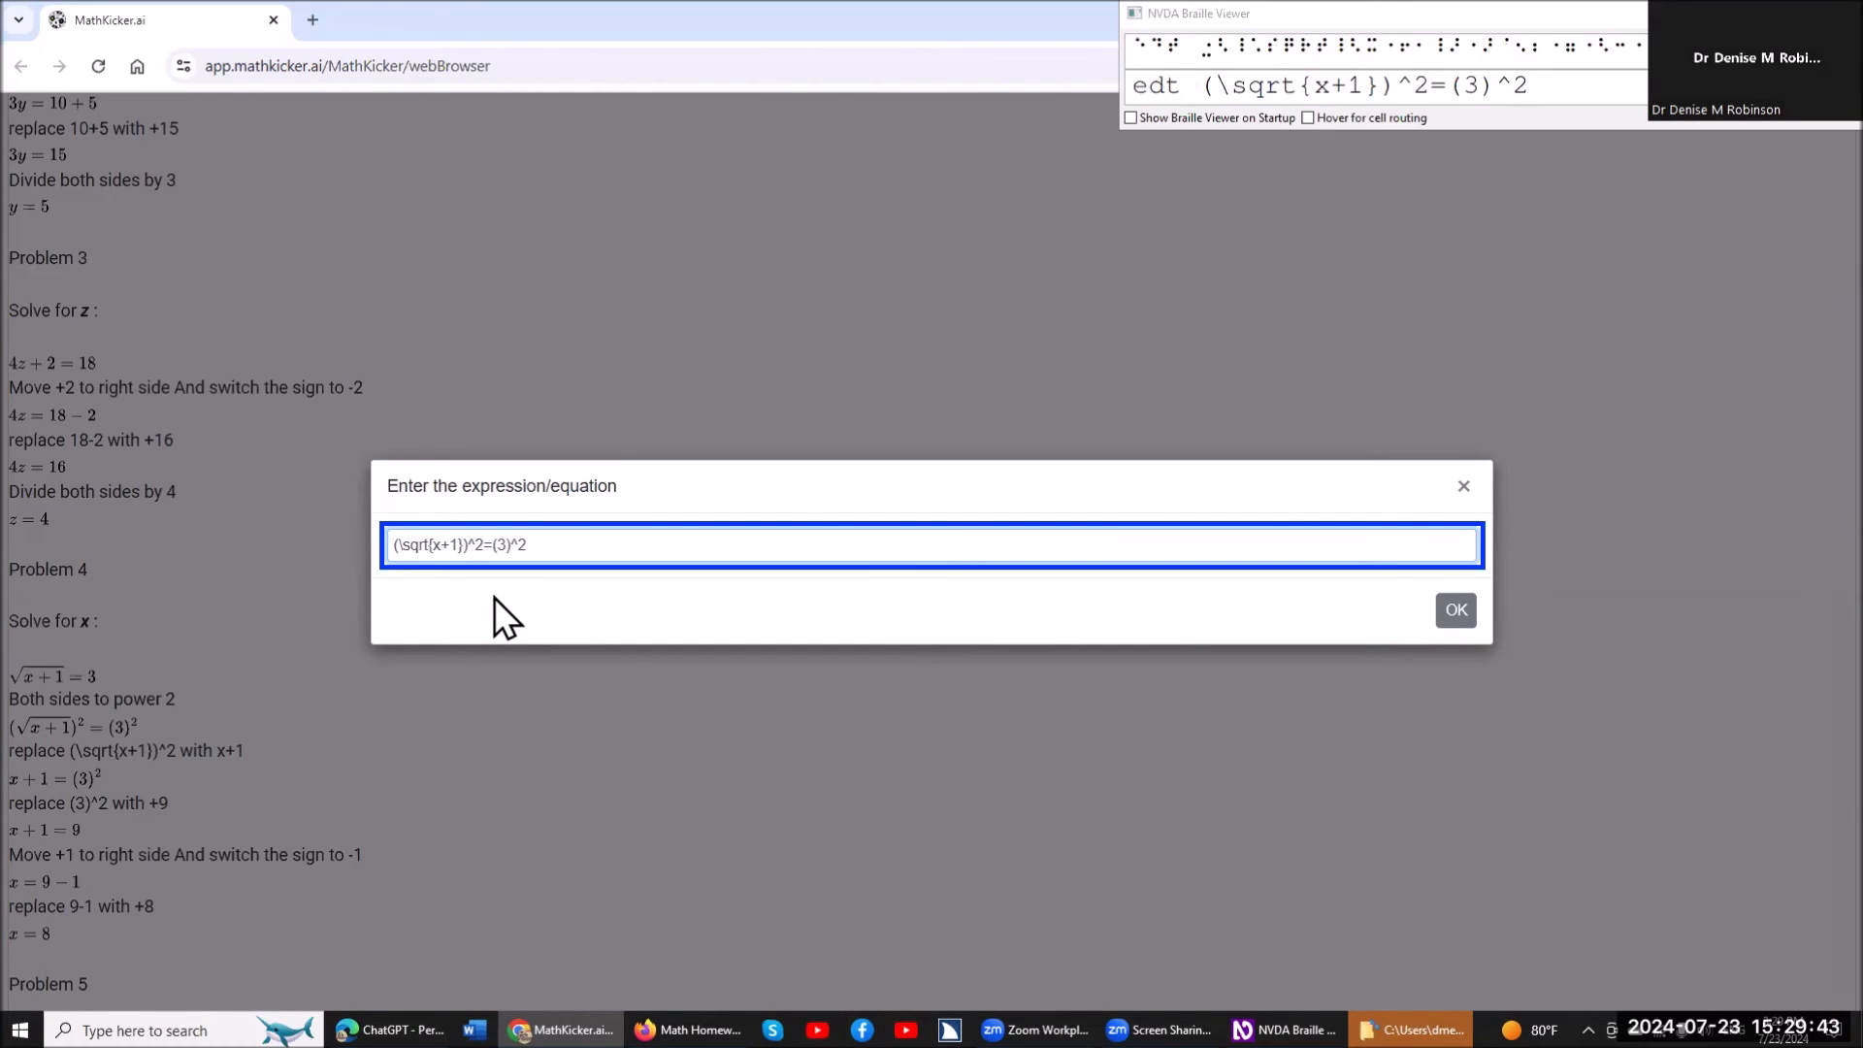
key("Right")
key("Right")
key("Right")
key("Right")
key("Right")
key("Right")
key("Right")
key("Right")
key("Right")
key("Right")
key("Home")
key("Return")
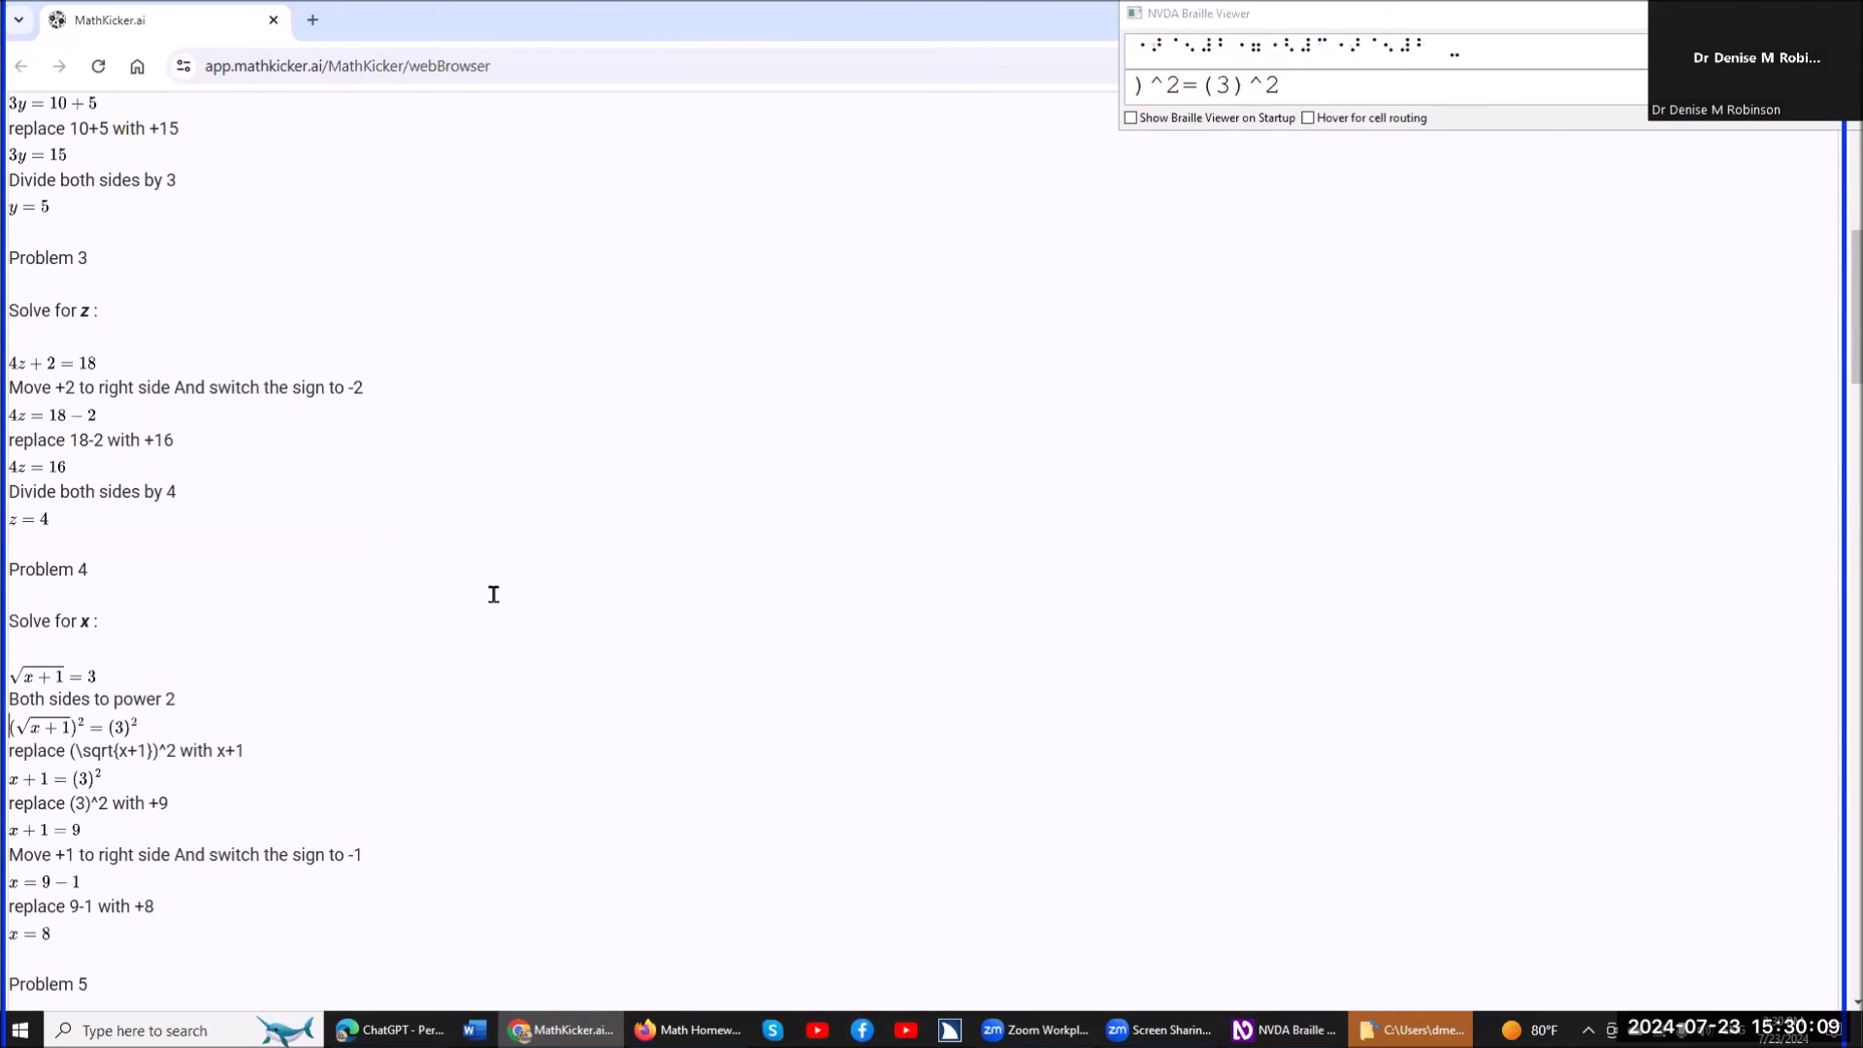
Read line by line through the remaining worked steps under Problem 4, from the square-root replacement down to the final solution for x.
key("Down")
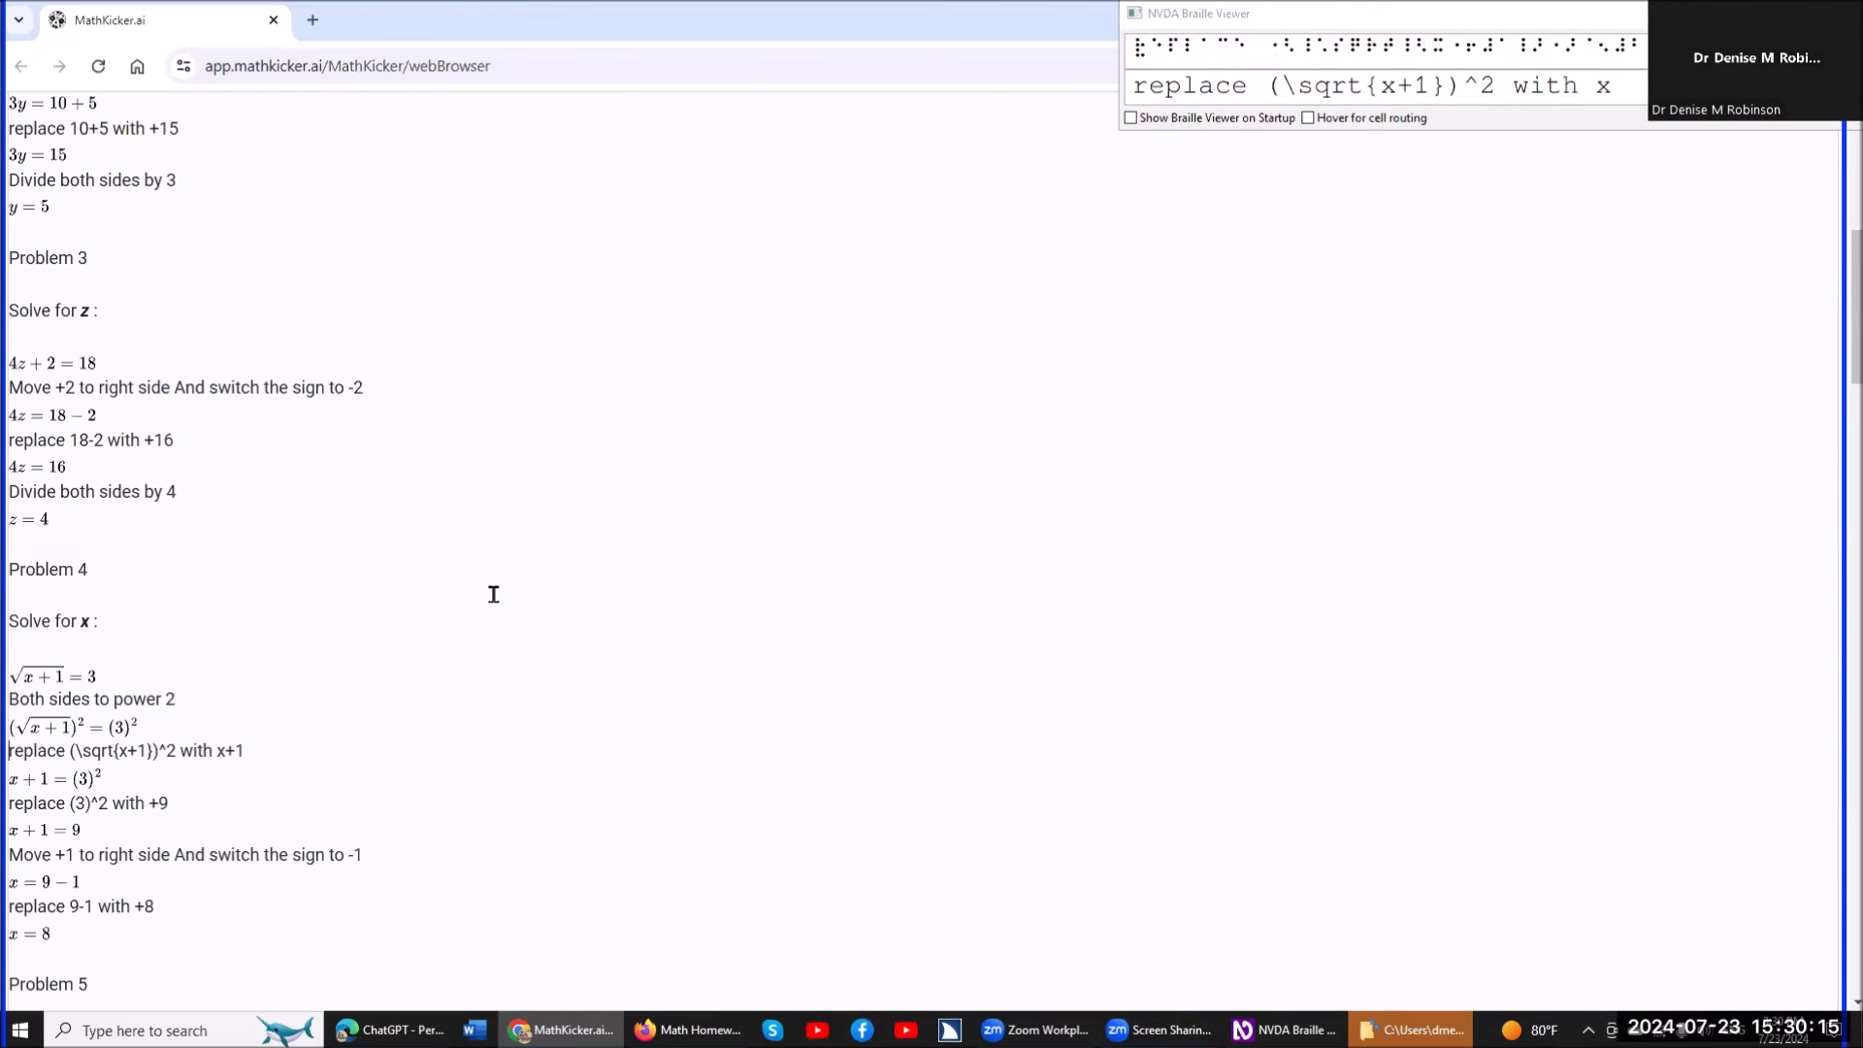
key("Down")
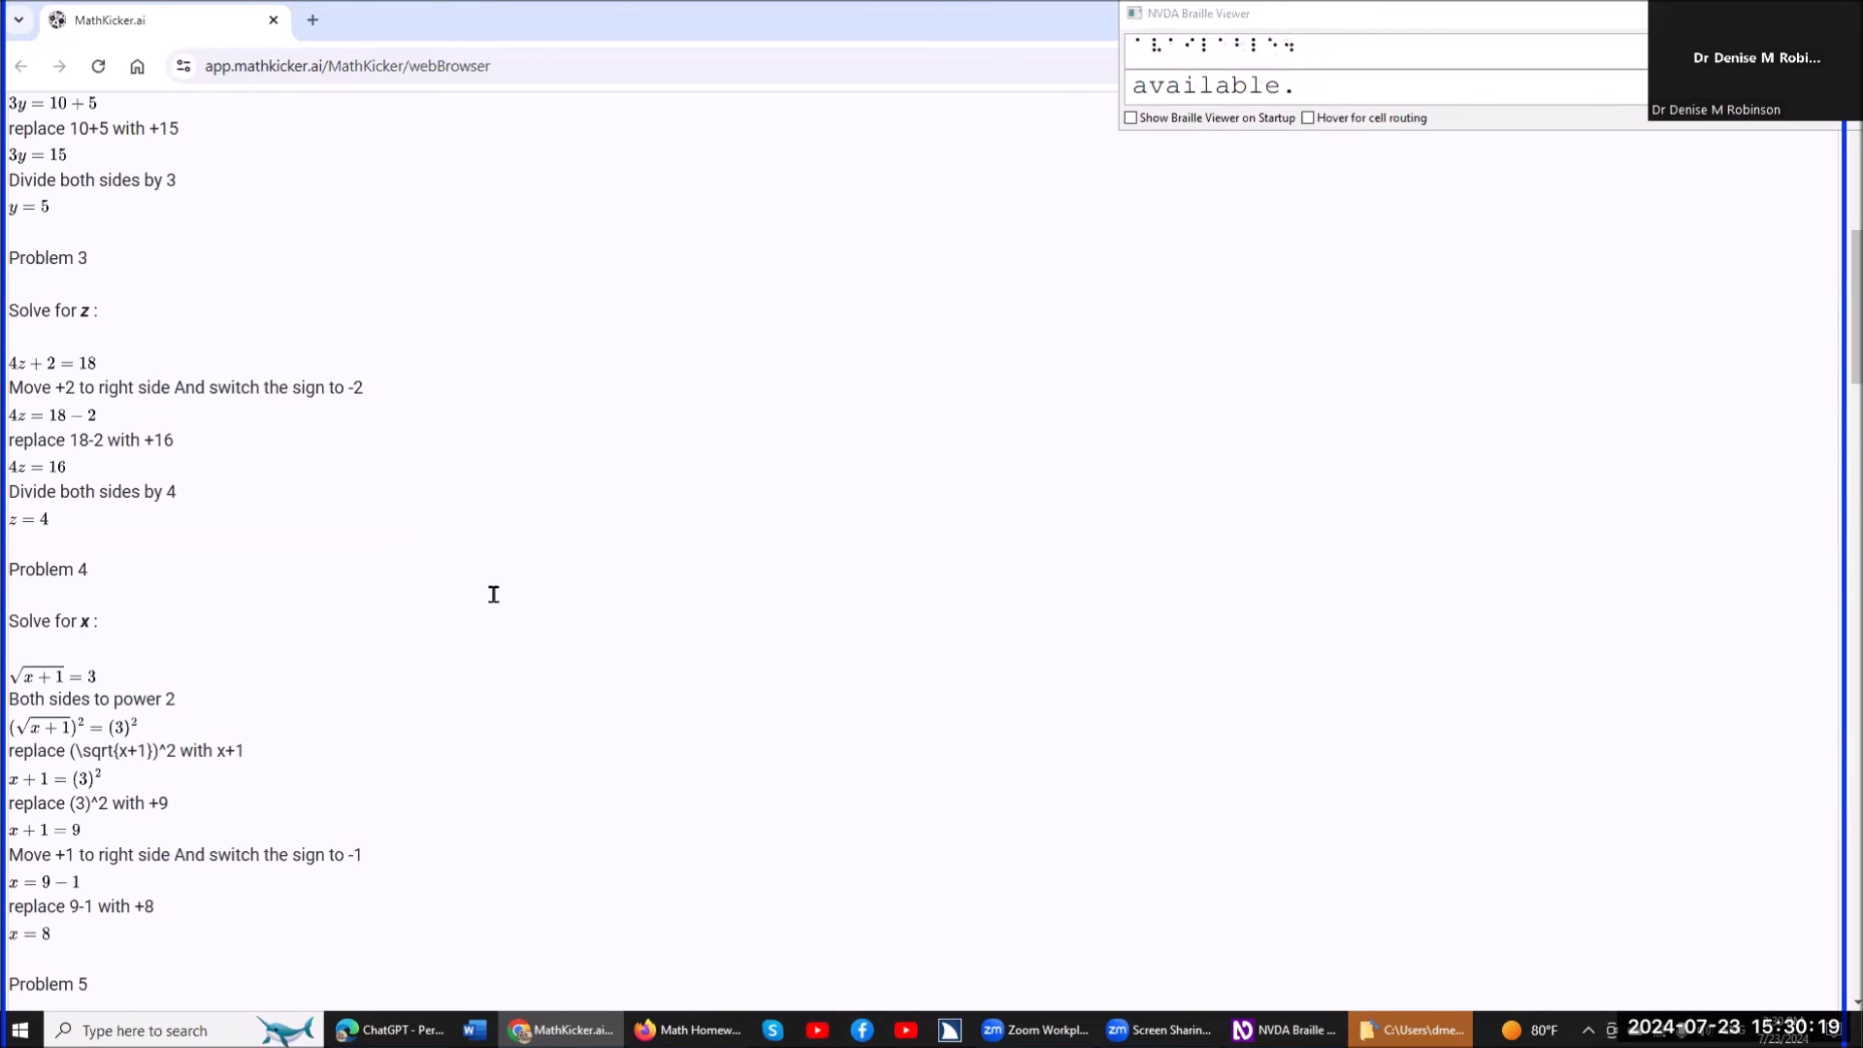
key("Down")
key("Down")
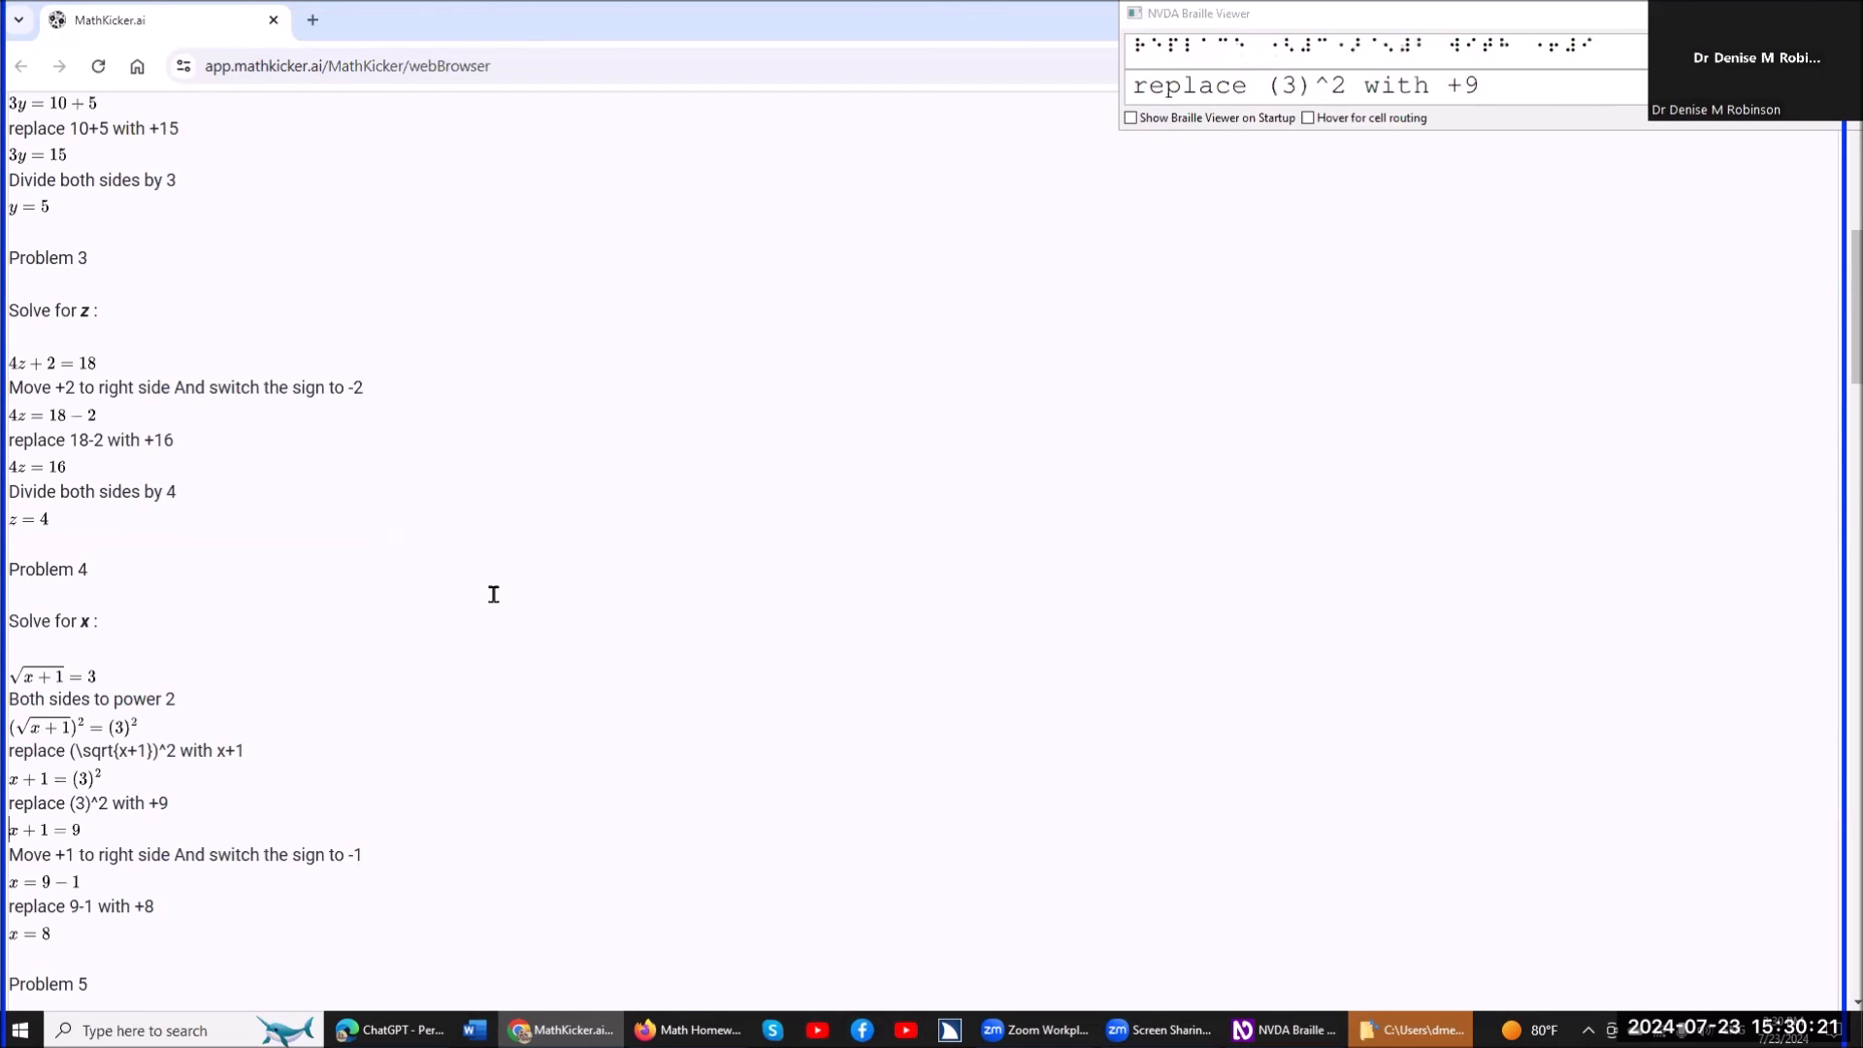
key("Up")
key("Down")
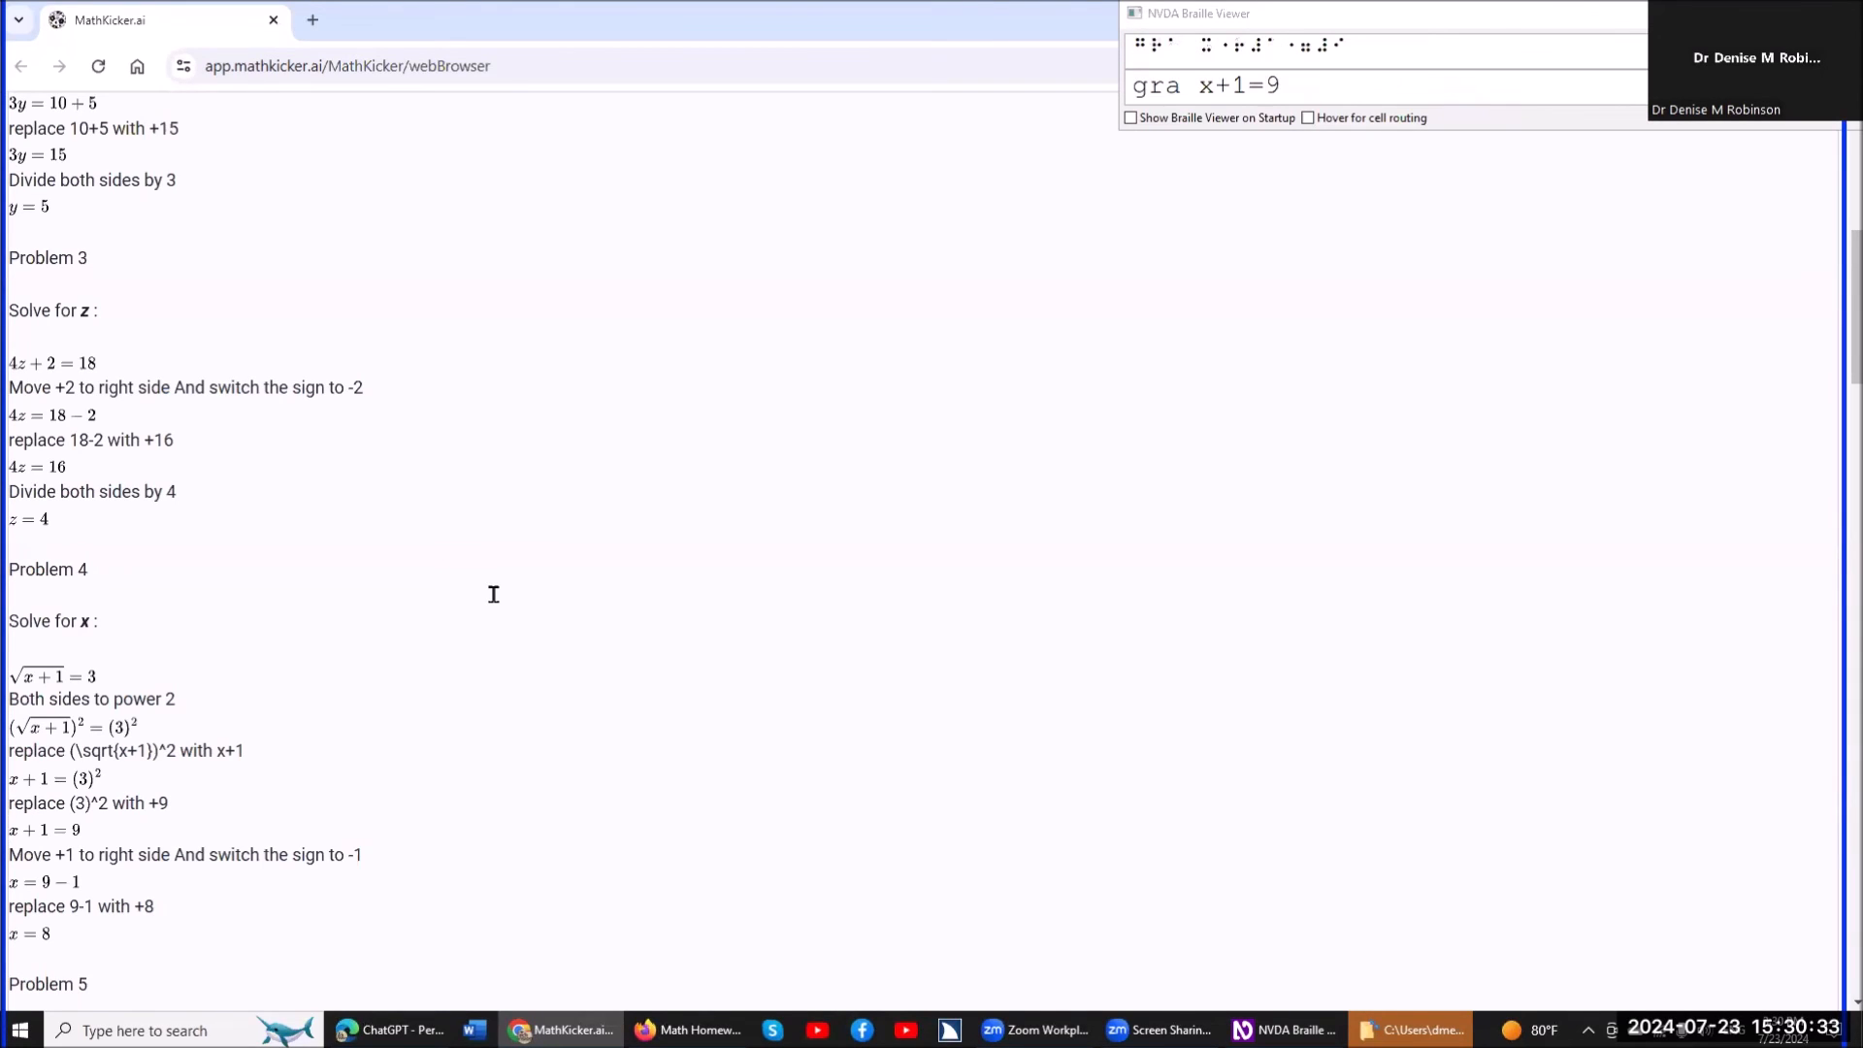
key("Down")
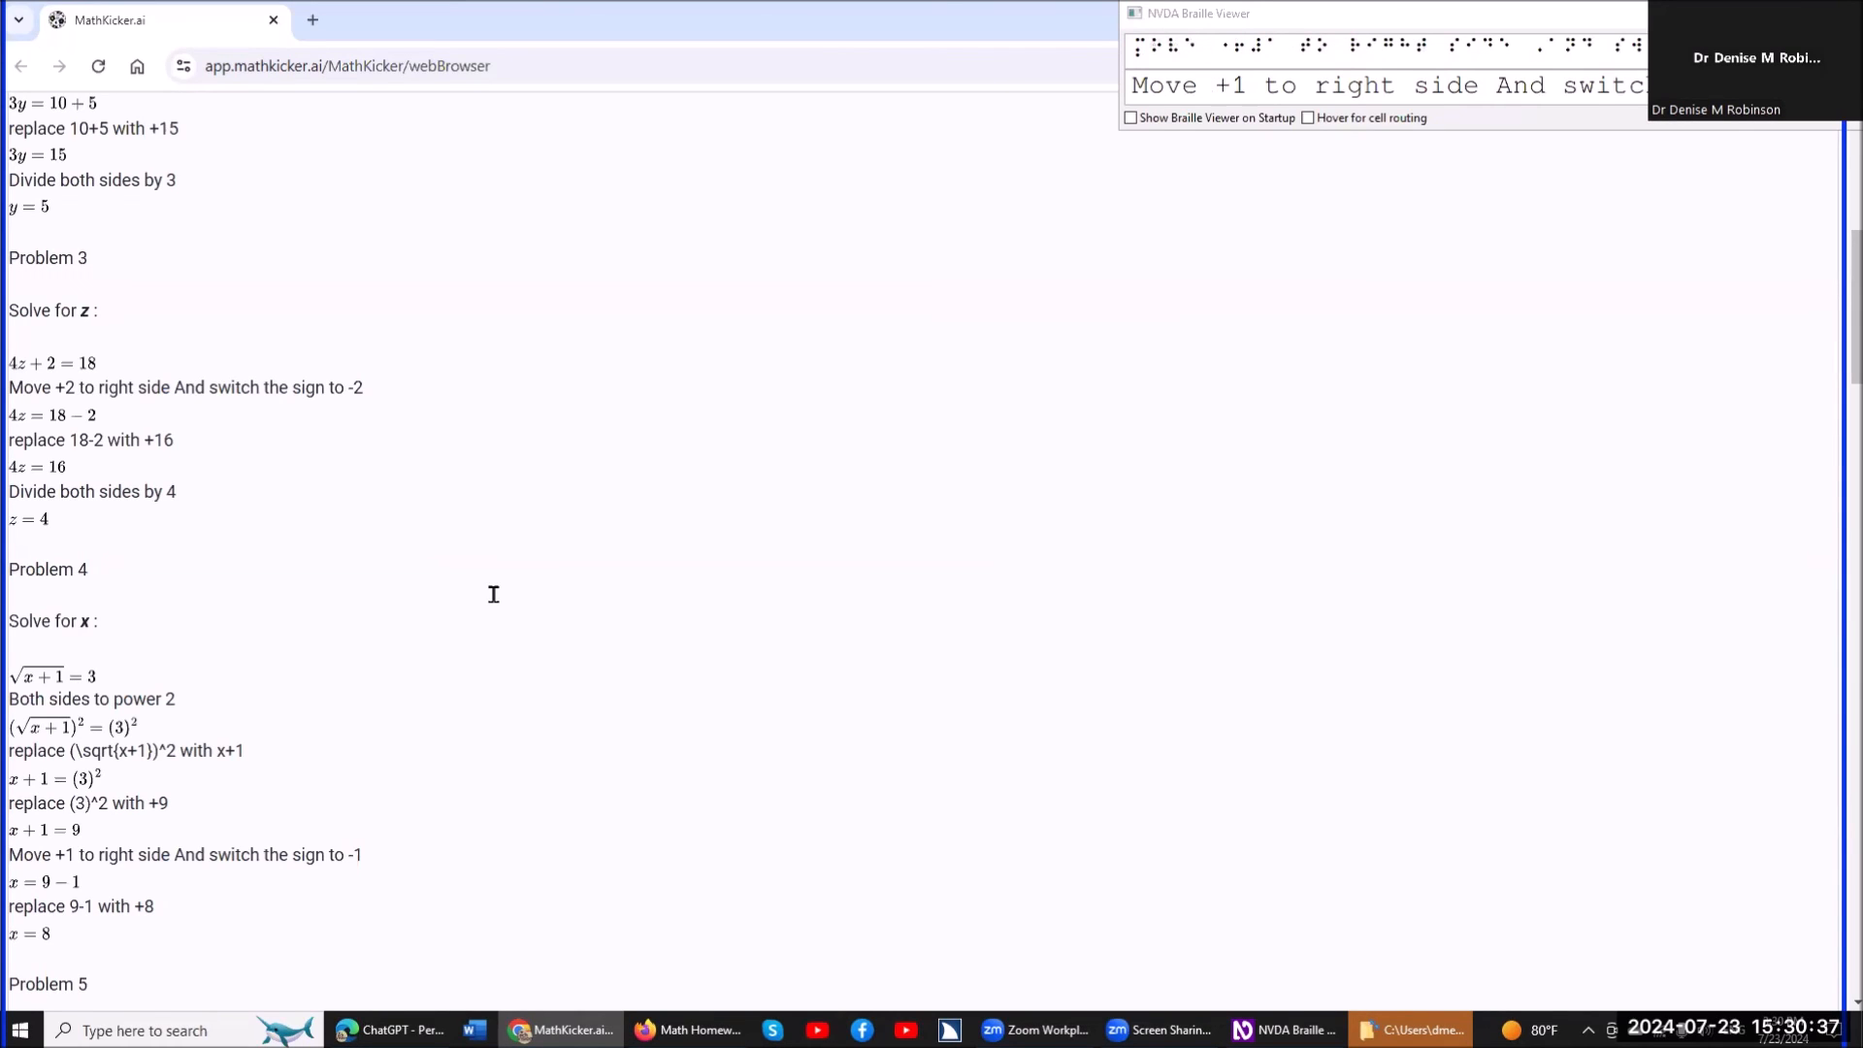
key("Down")
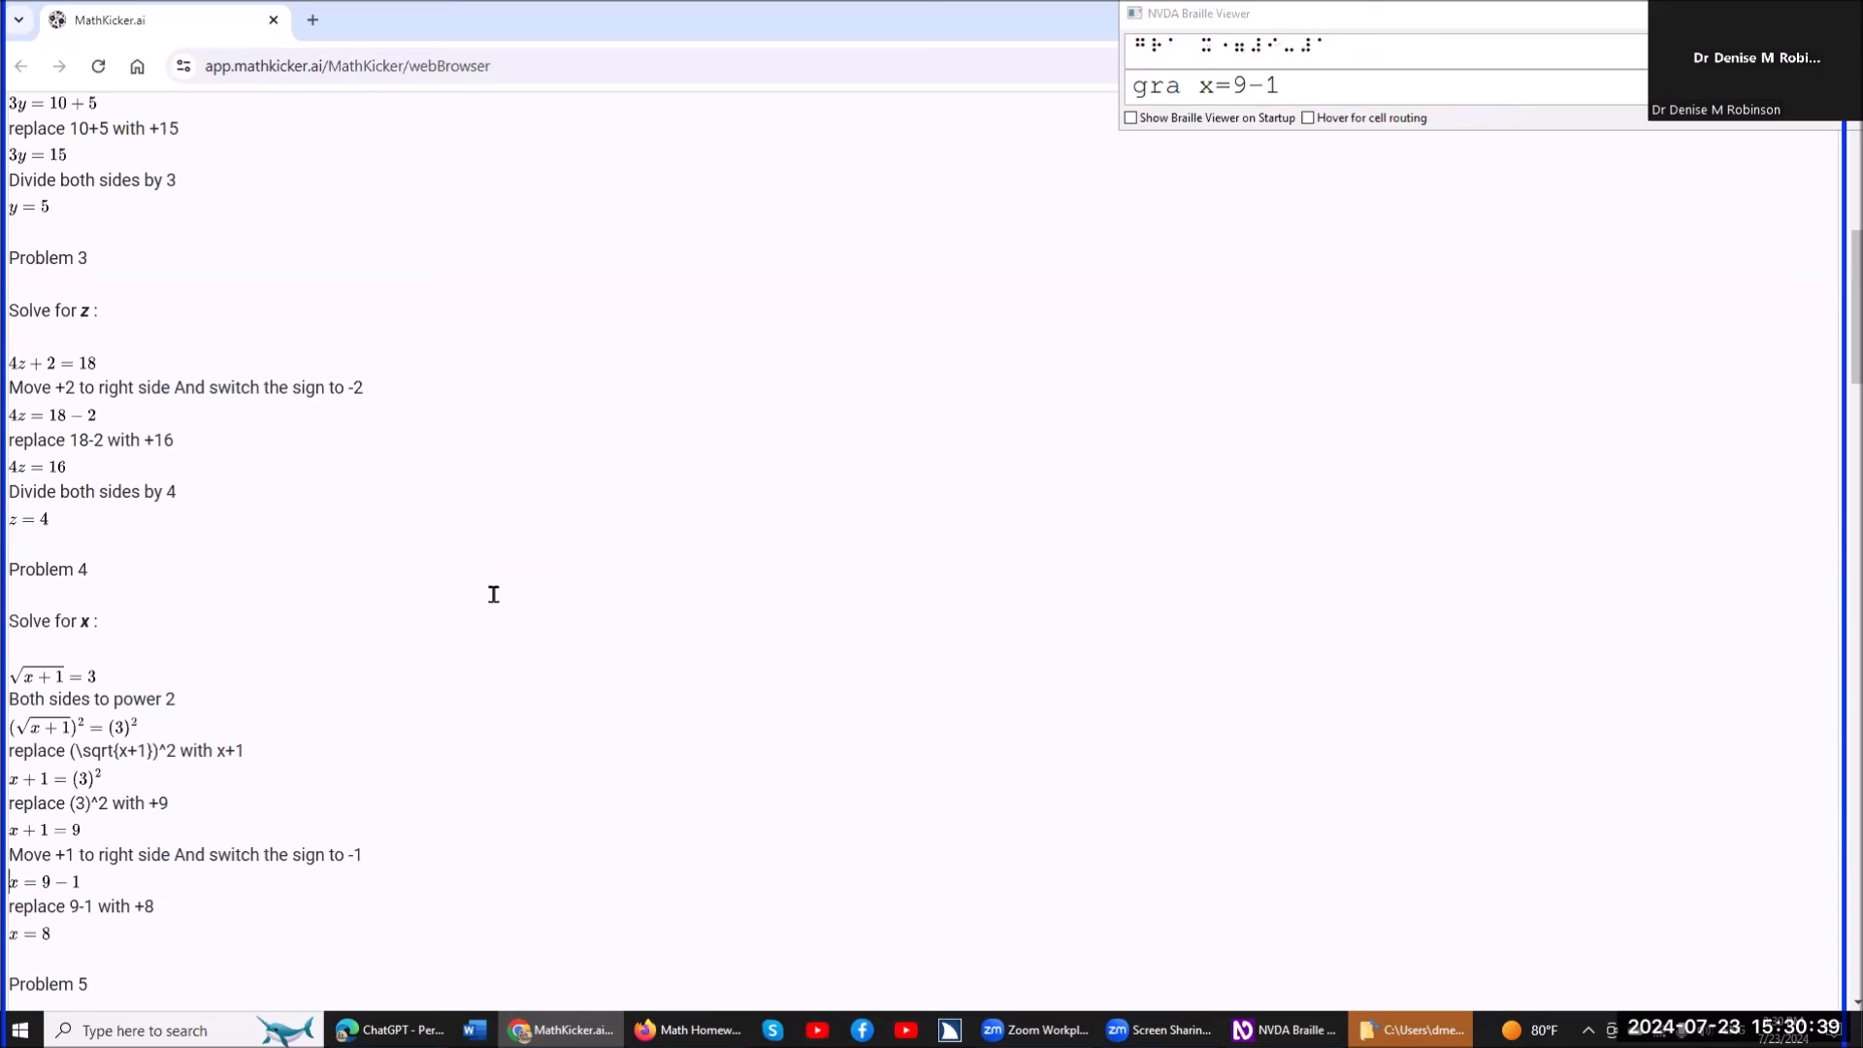
key("Down")
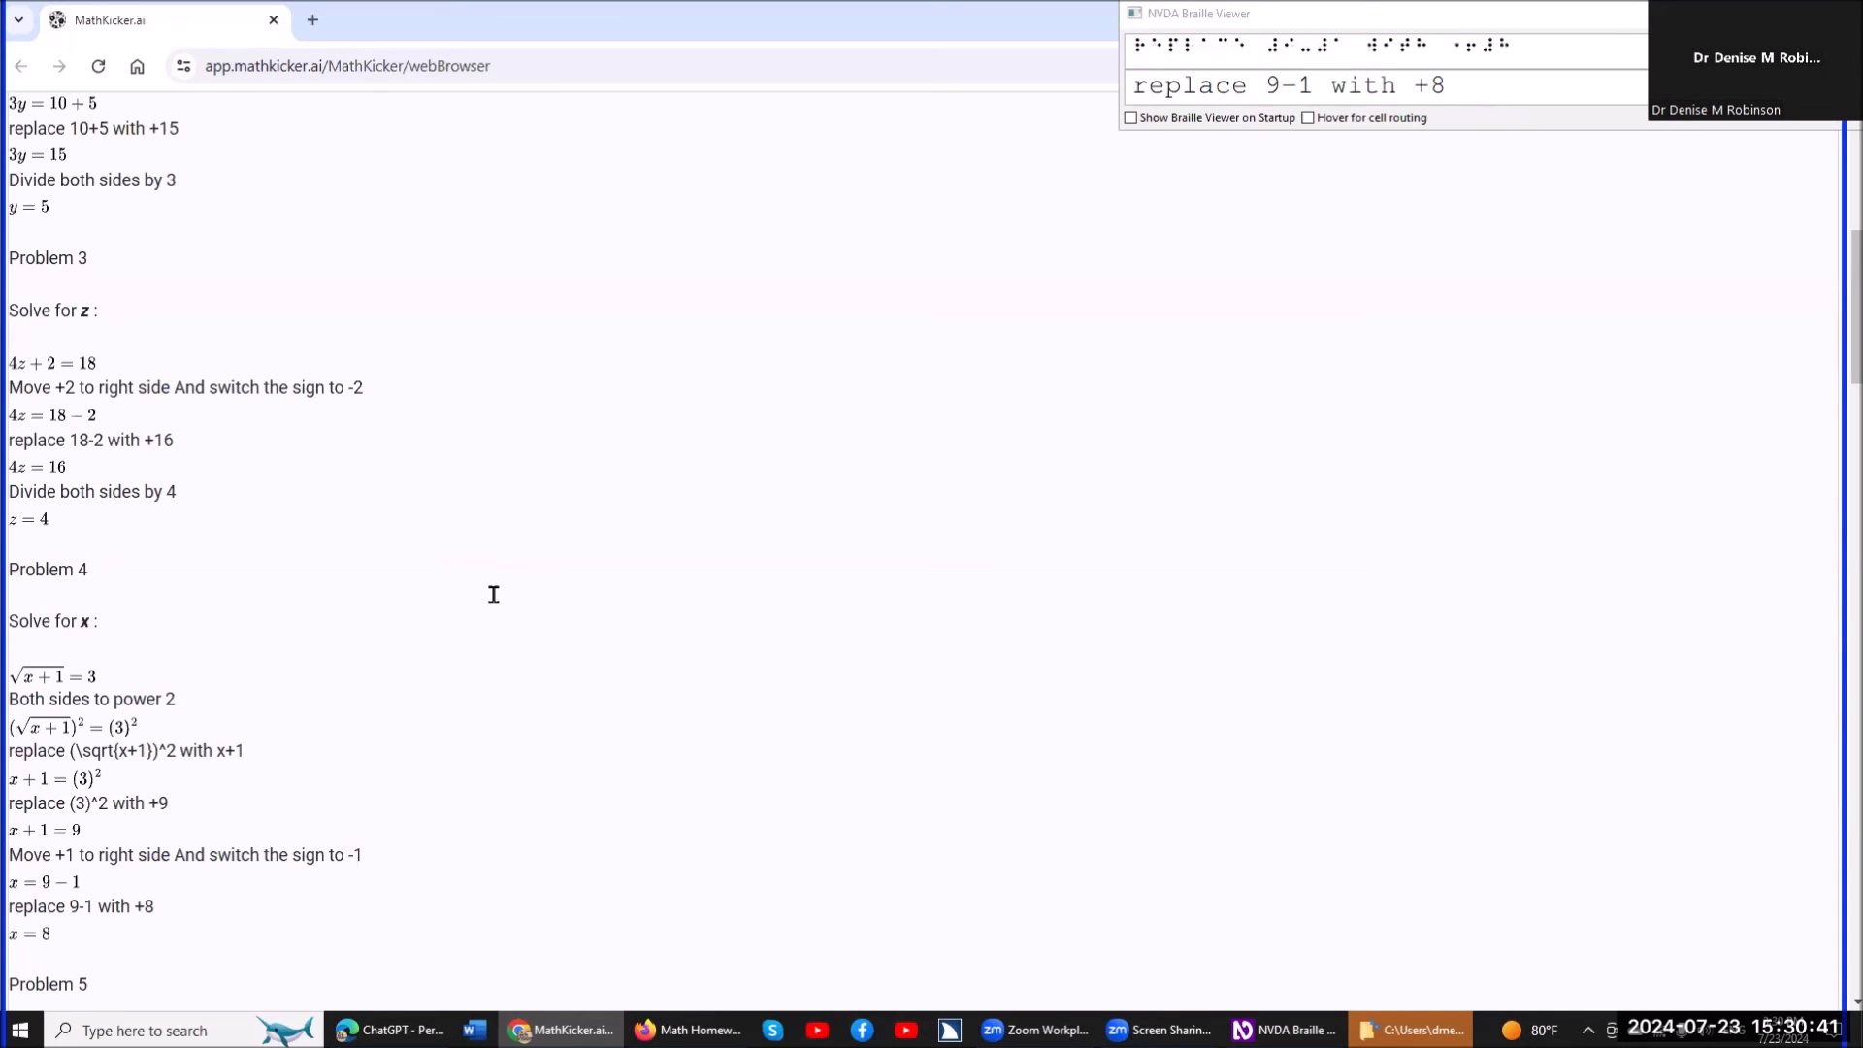
key("Down")
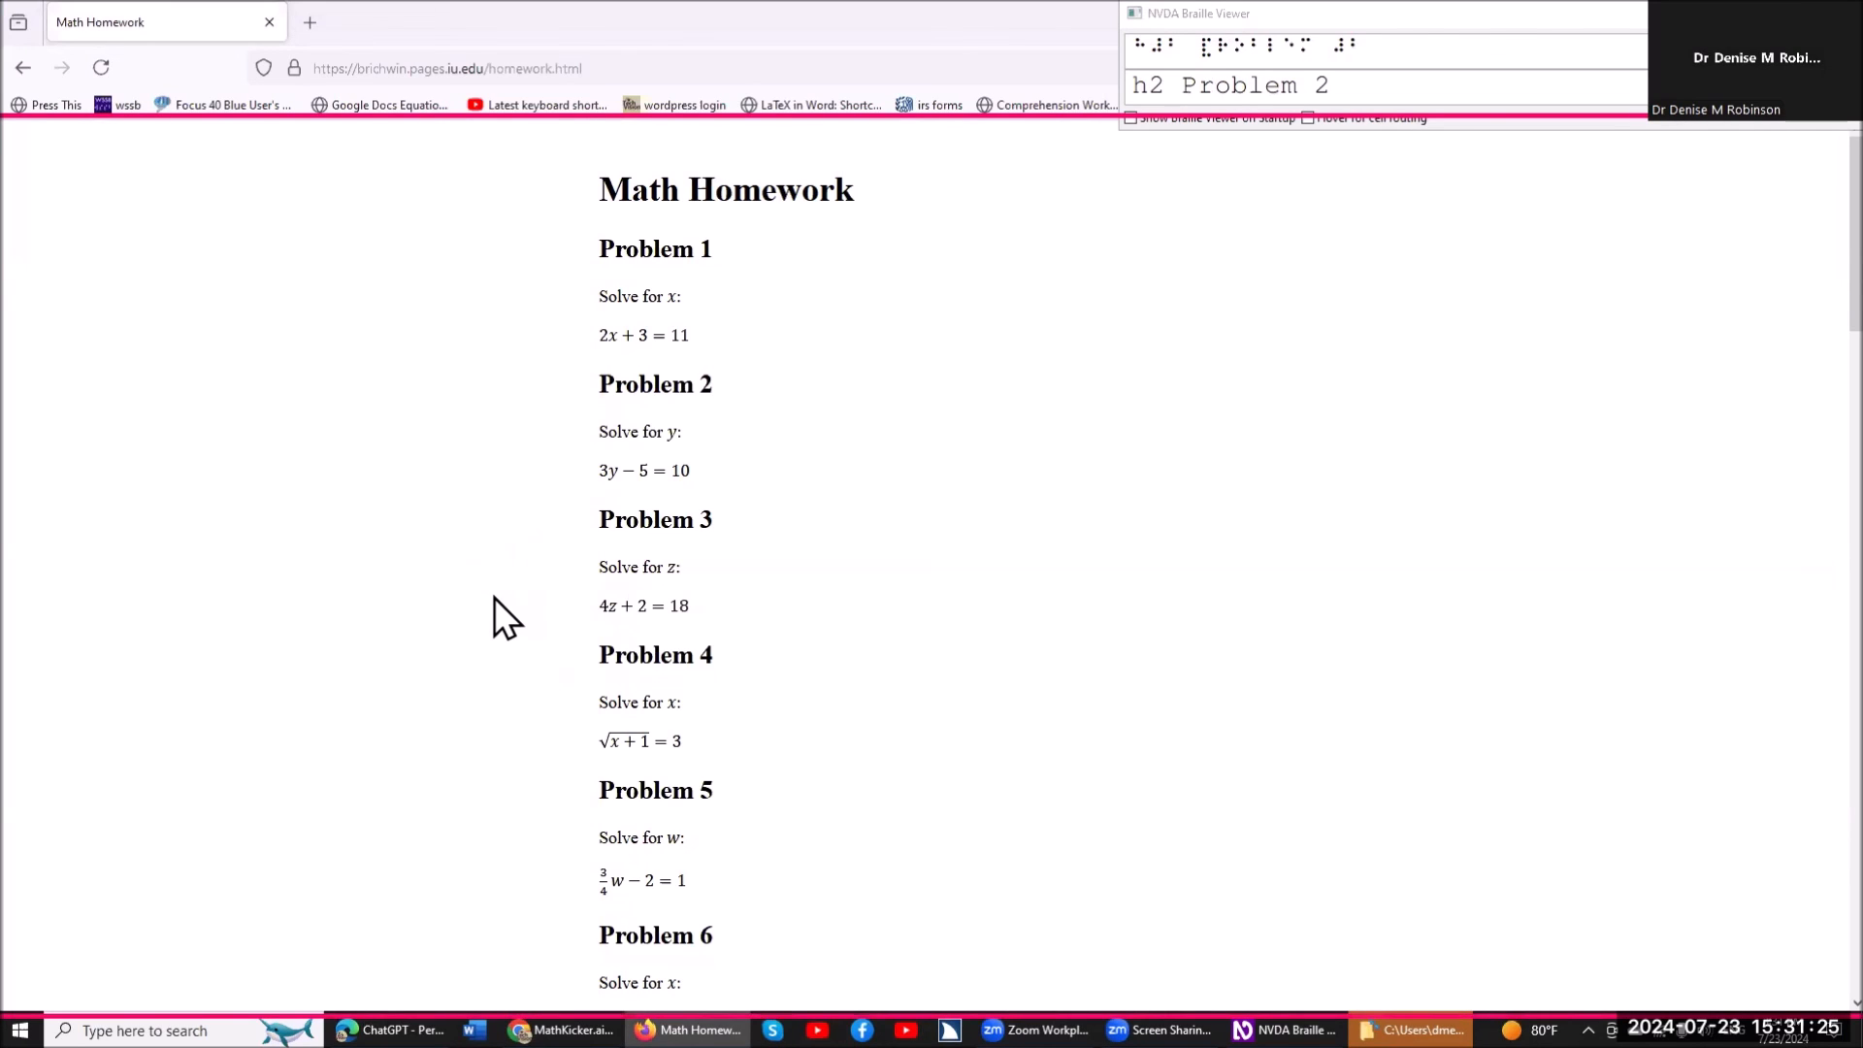
Switch to the Math Homework page in Firefox and select its full web address to read it.
key("ctrl+l")
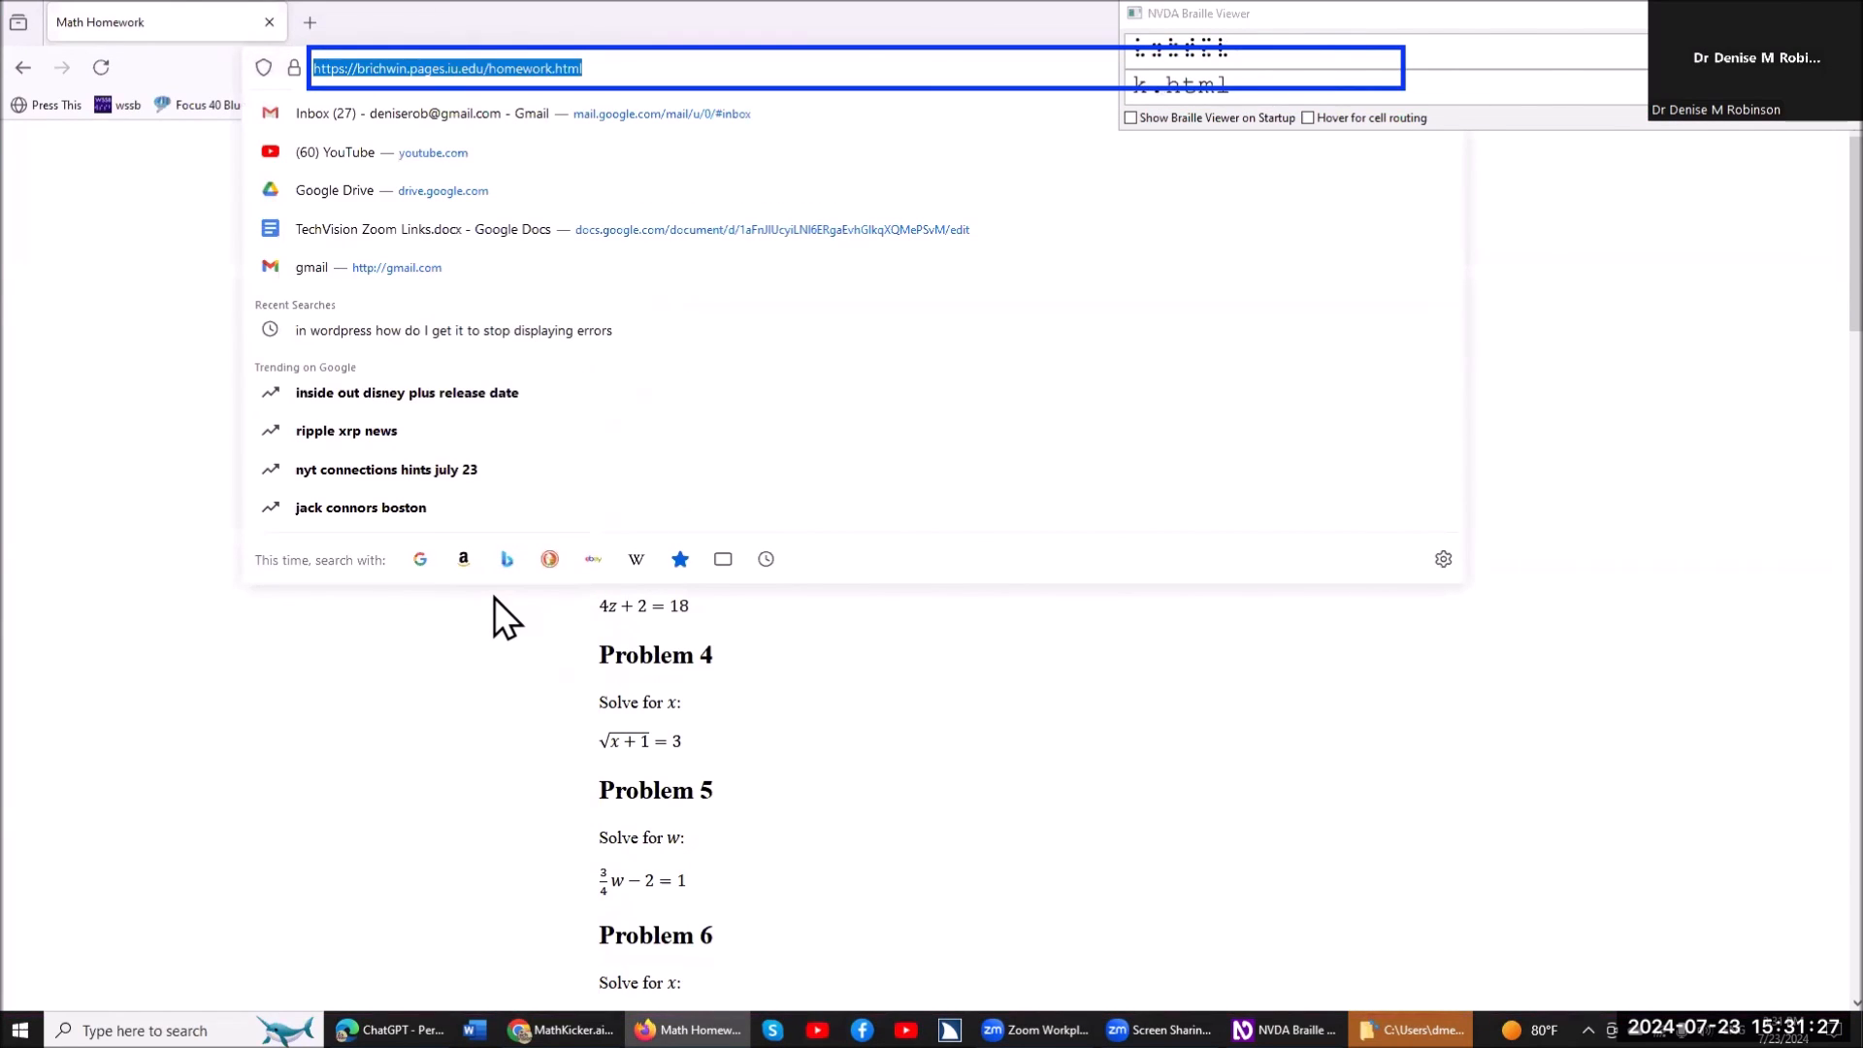